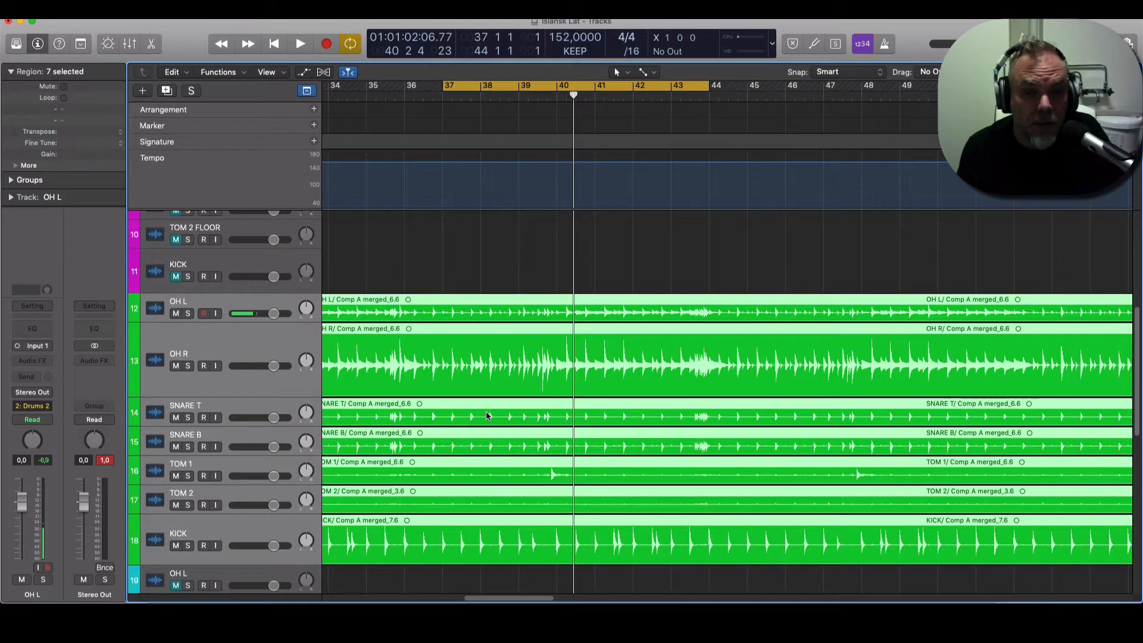
Step: Solo the green grouped drum tracks, OH L through KICK (tracks 12 to 18), and play the cycle range to hear them
{"action": "scroll", "coordinate": [481, 412], "scroll_direction": "down", "scroll_amount": 2}
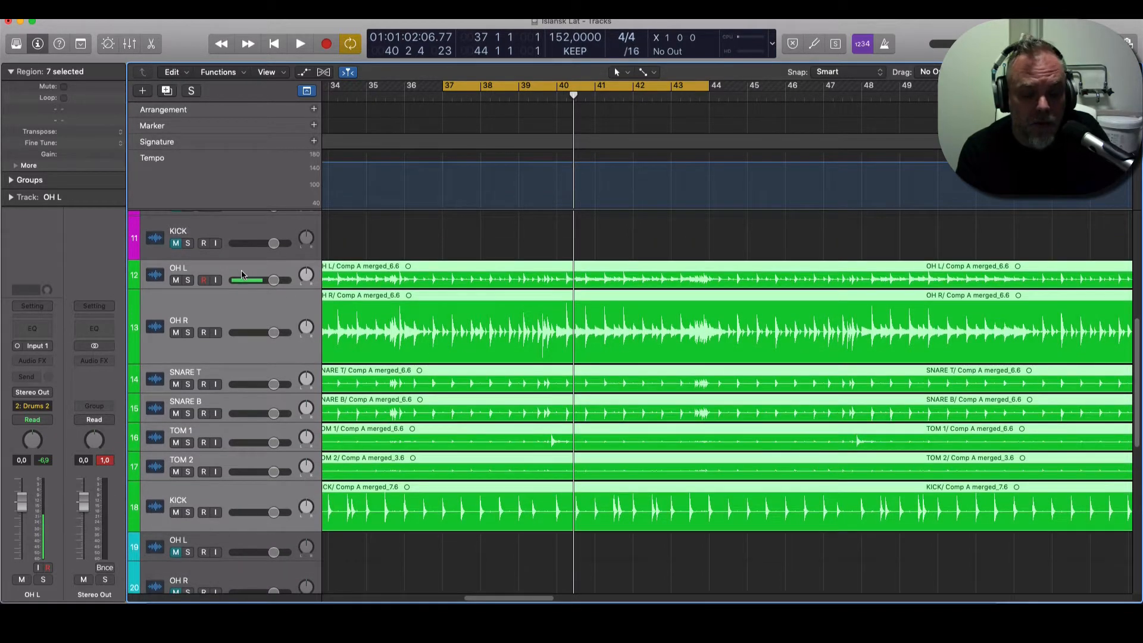
{"action": "left_click", "coordinate": [188, 279]}
{"action": "key", "text": "space"}
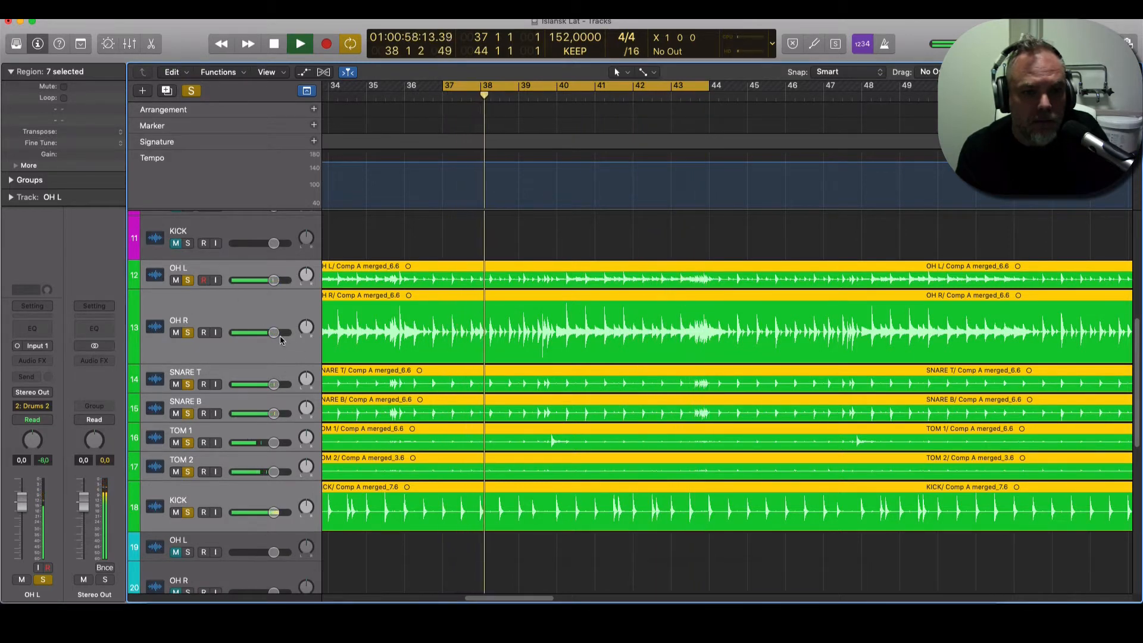
{"action": "key", "text": "space"}
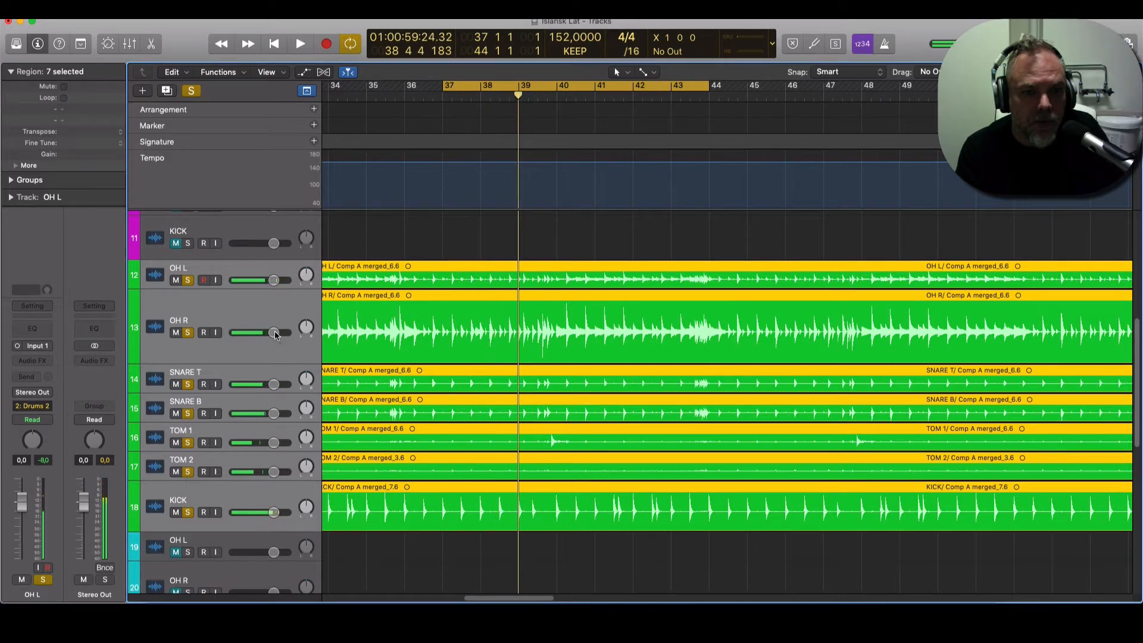
Step: Lower the volume of the soloed green drum group to -1.2 dB, checking the level with playback
{"action": "left_click_drag", "start_coordinate": [275, 333], "coordinate": [274, 333]}
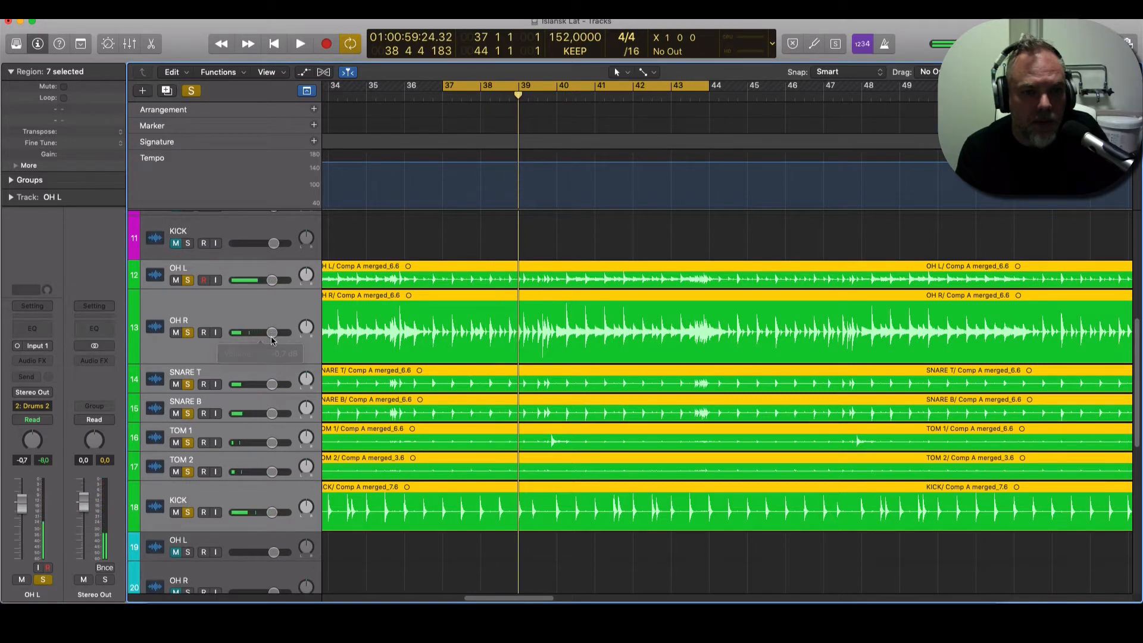
{"action": "key", "text": "space"}
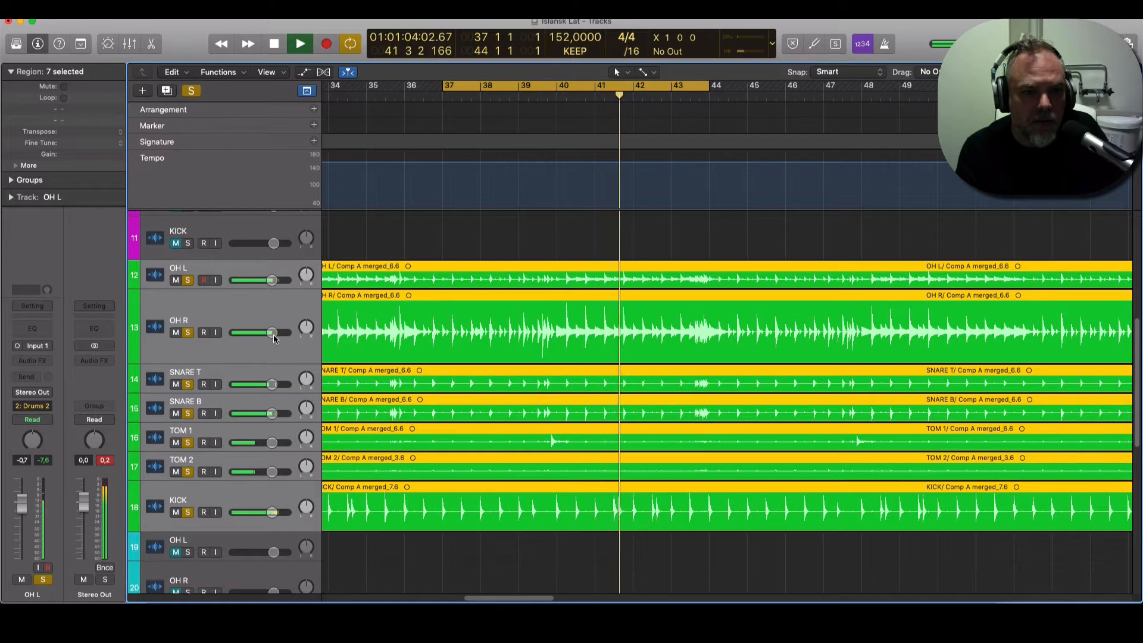
{"action": "key", "text": "space"}
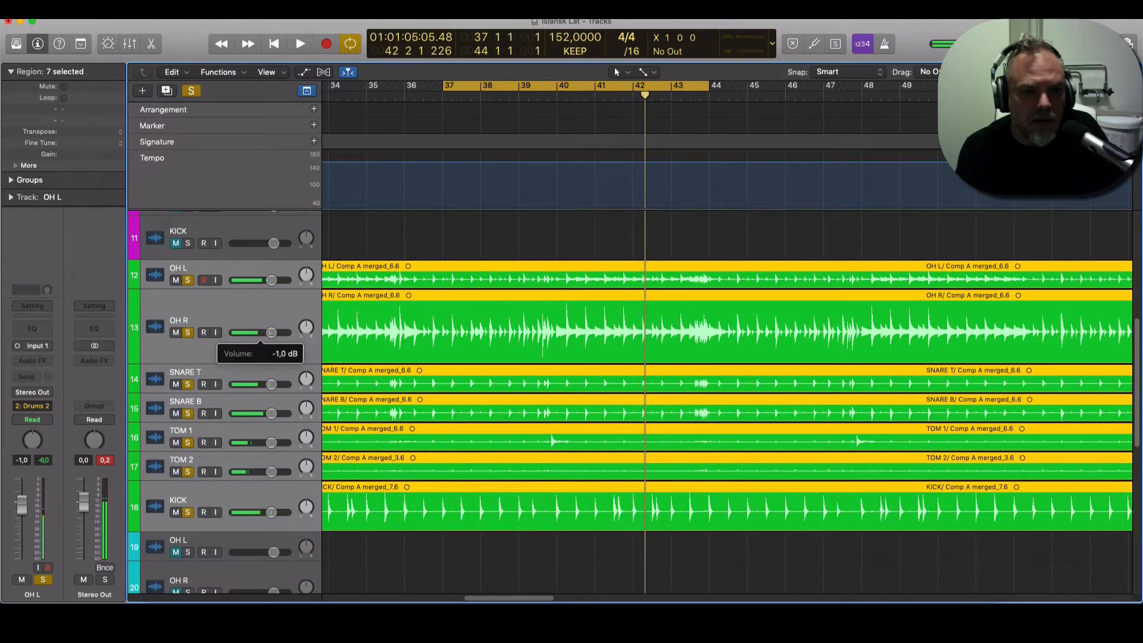
{"action": "left_click", "coordinate": [270, 335]}
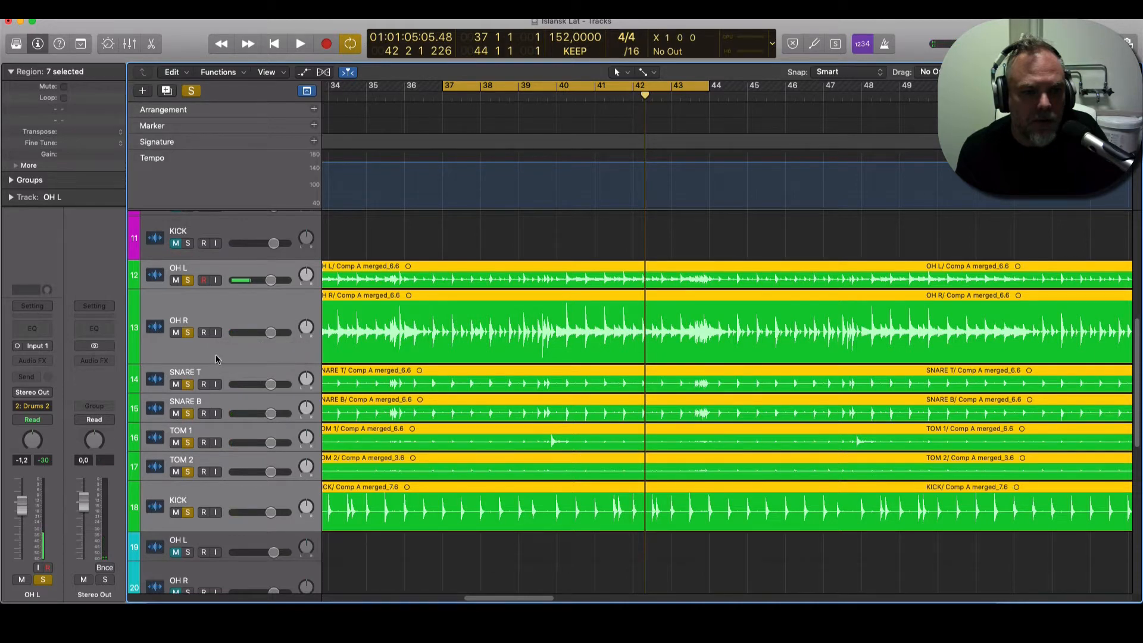
{"action": "key", "text": "space"}
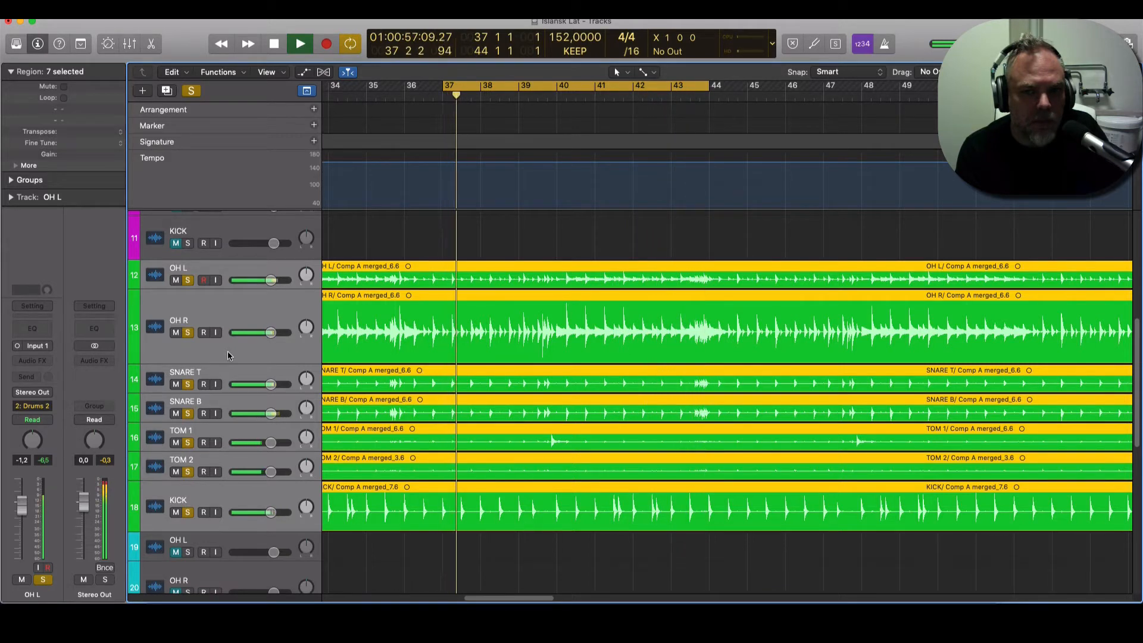
{"action": "key", "text": "space"}
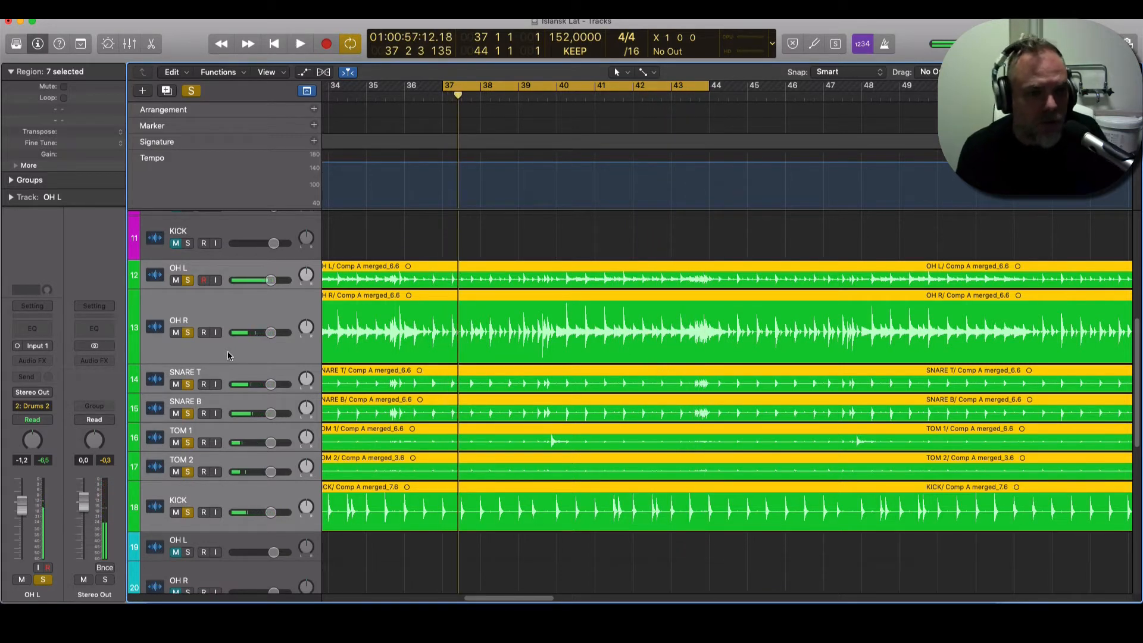
Step: Route the green OH L and OH R tracks to Bus 3 in the mixer and rename the resulting aux channel OH BUS
{"action": "left_click", "coordinate": [228, 354]}
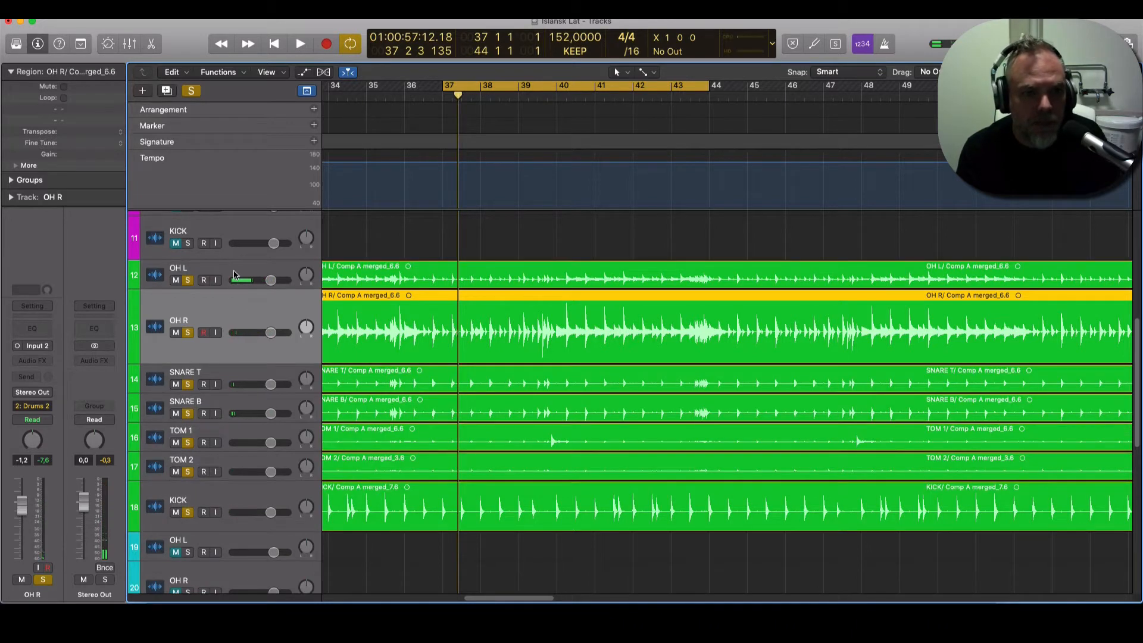
{"action": "left_click", "coordinate": [234, 275], "text": "shift"}
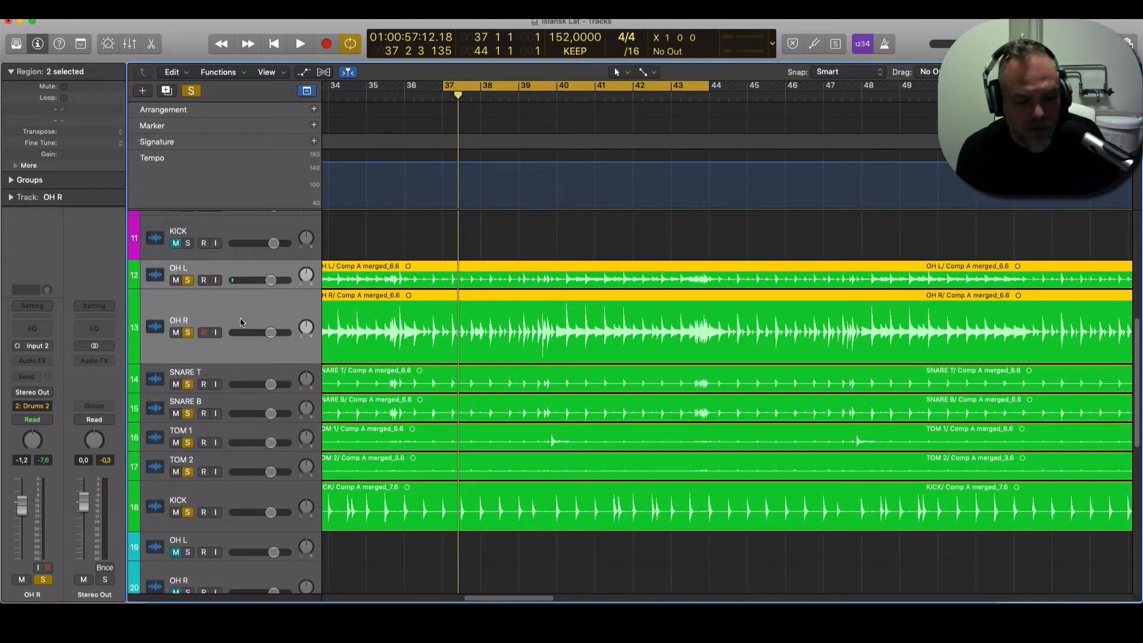
{"action": "key", "text": "x"}
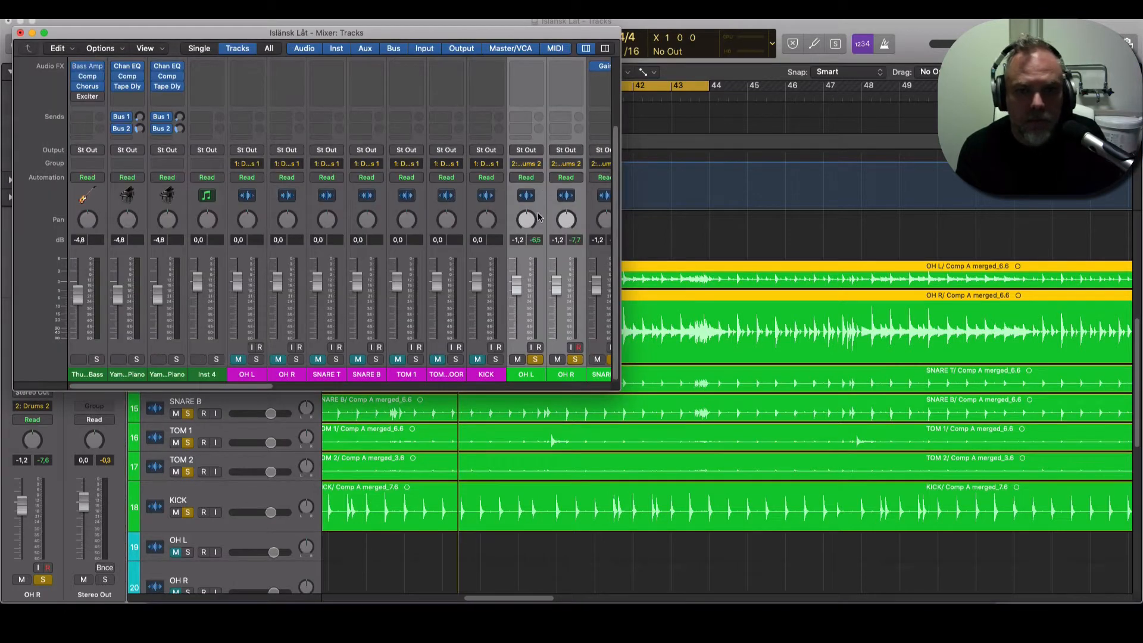
{"action": "left_click", "coordinate": [525, 153]}
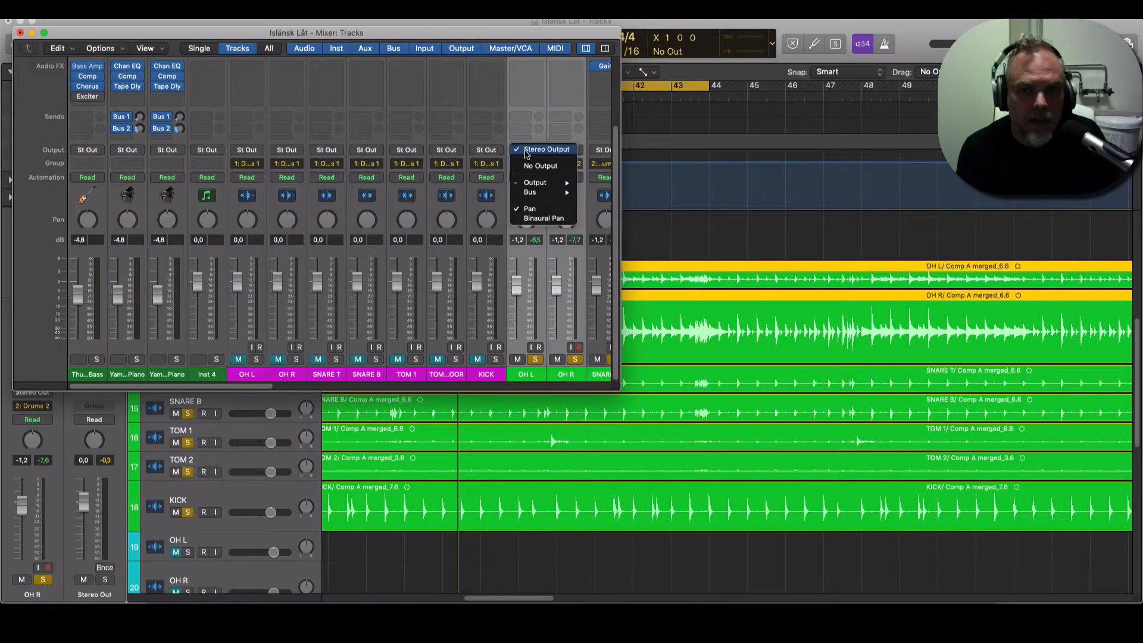
{"action": "mouse_move", "coordinate": [535, 193]}
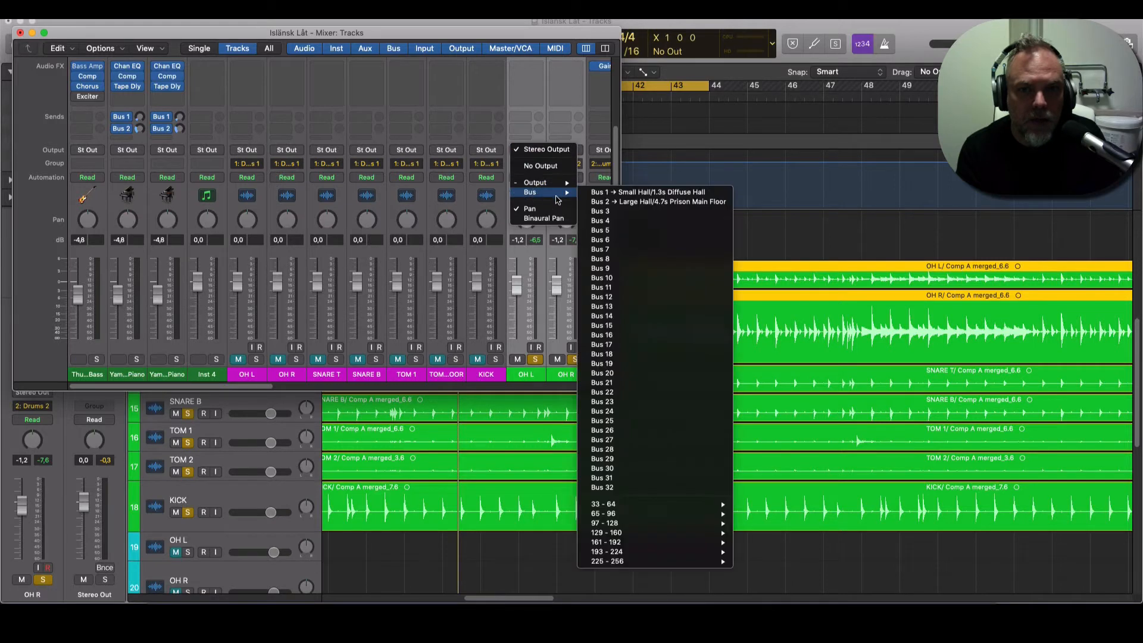
{"action": "left_click", "coordinate": [598, 212]}
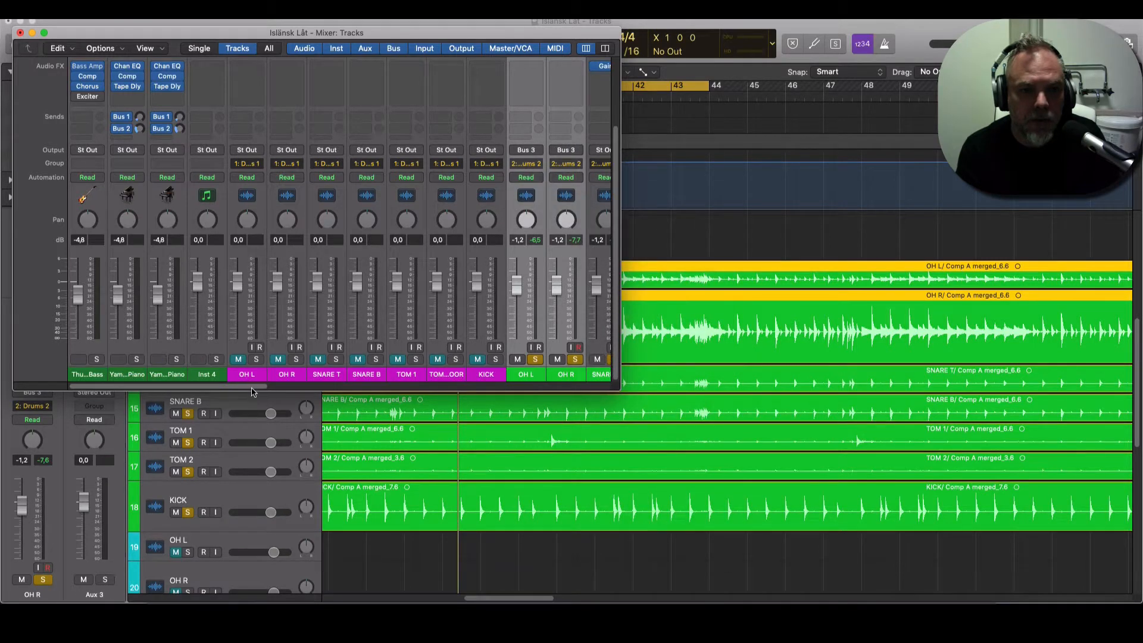
{"action": "left_click_drag", "start_coordinate": [251, 387], "coordinate": [641, 404]}
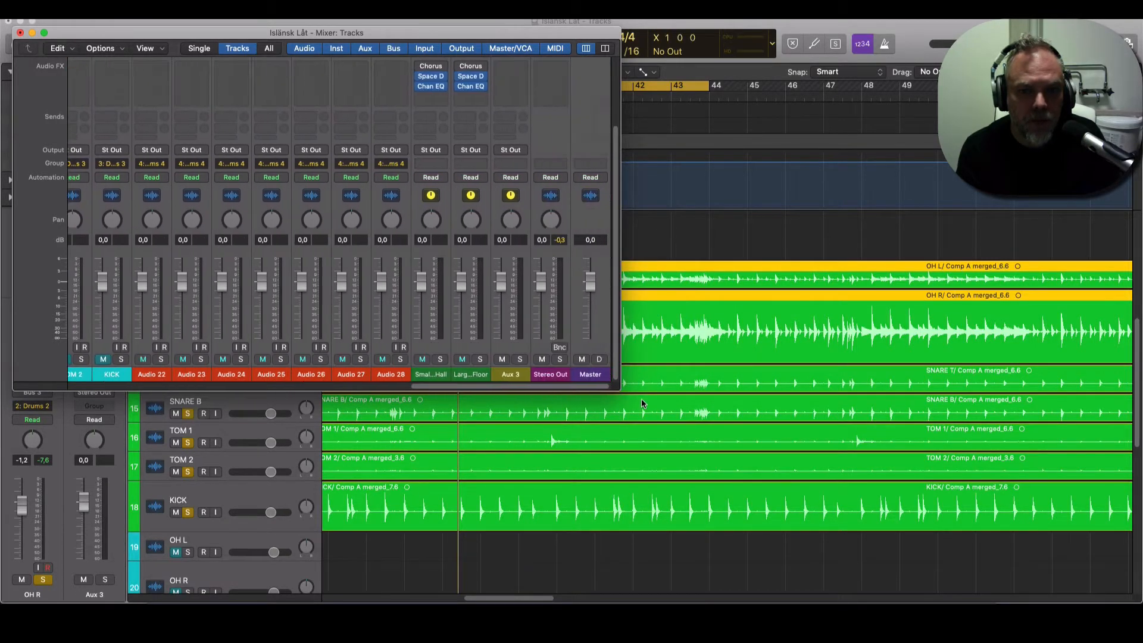
{"action": "double_click", "coordinate": [511, 374]}
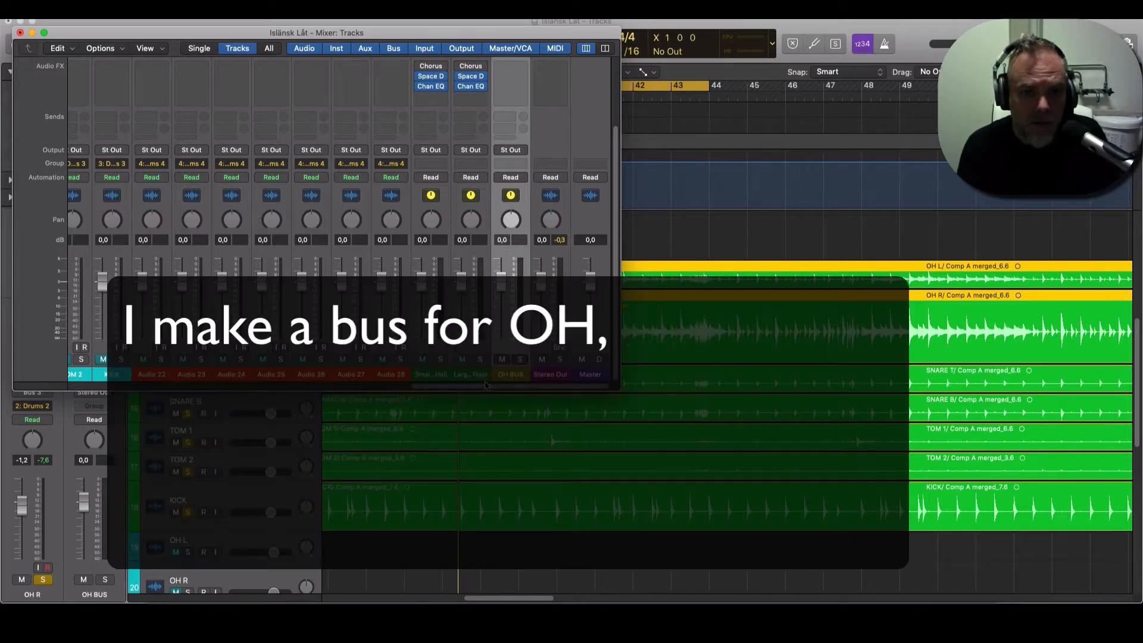
Step: Route the green snare tracks to Bus 4, toms to Bus 5 and kick to Bus 6, naming the kick's aux channel KICK BUS
{"action": "left_click_drag", "start_coordinate": [487, 386], "coordinate": [253, 396]}
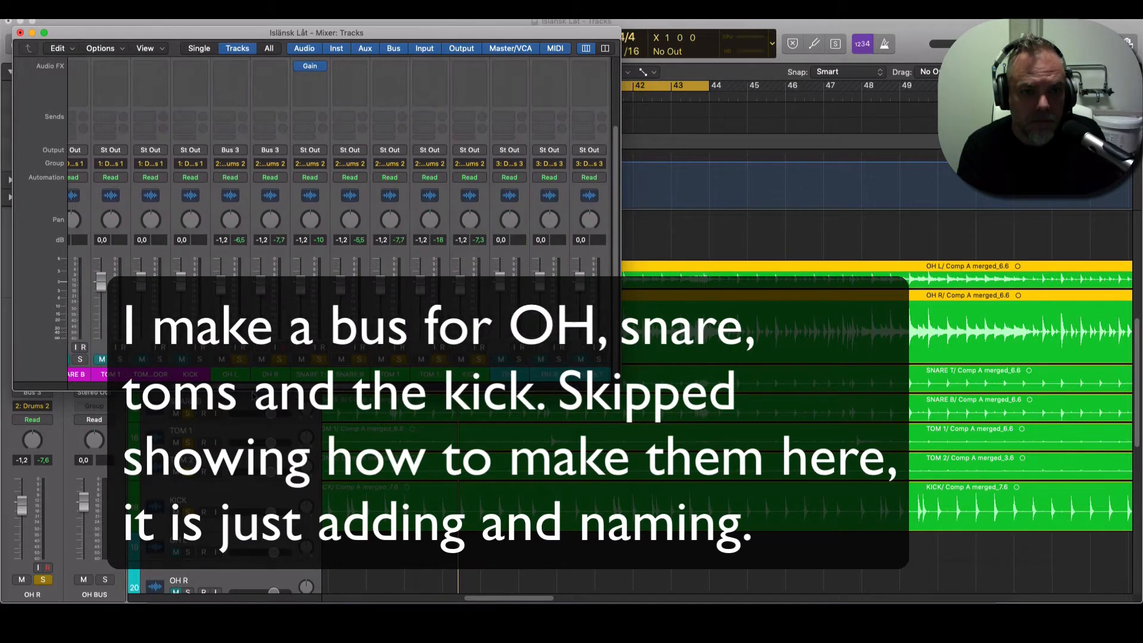
{"action": "left_click", "coordinate": [310, 257]}
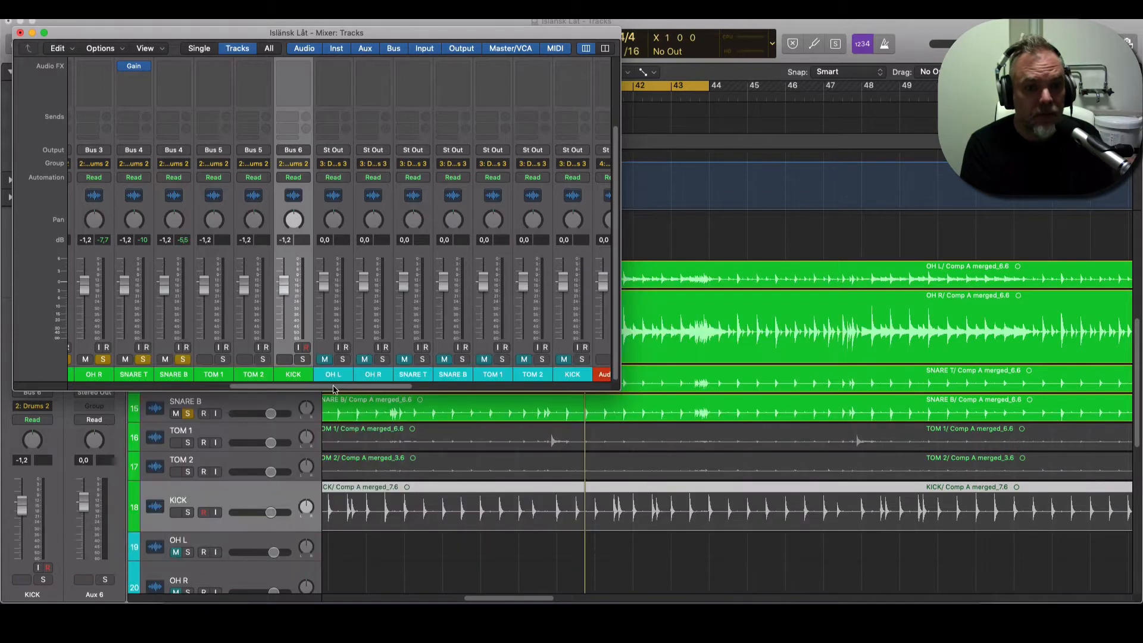
{"action": "left_click_drag", "start_coordinate": [333, 389], "coordinate": [518, 388]}
{"action": "double_click", "coordinate": [511, 374]}
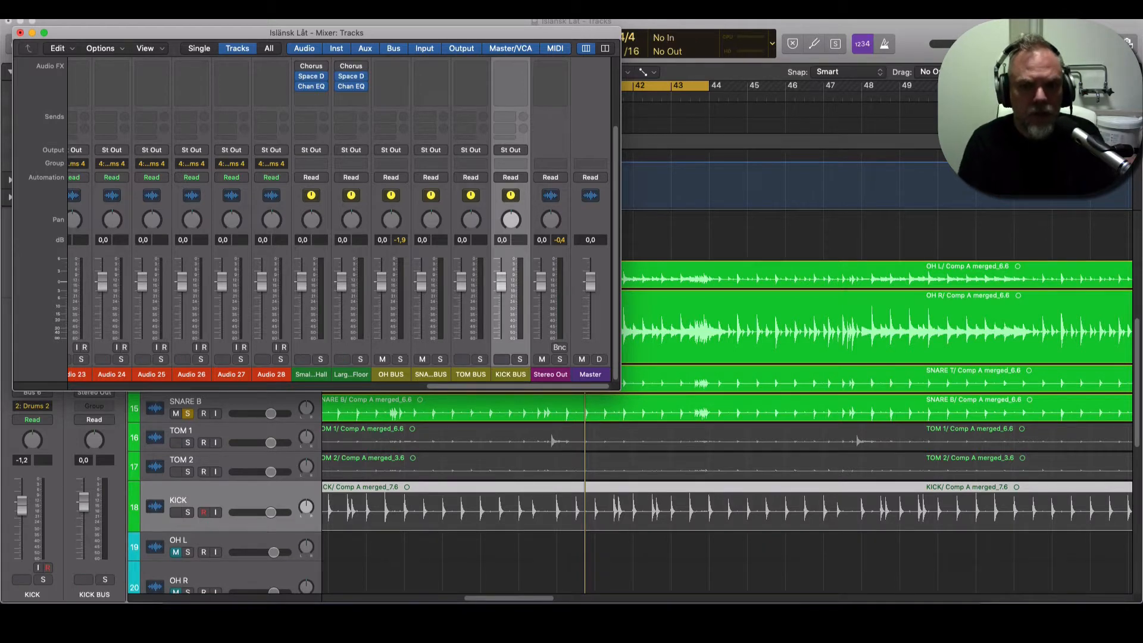
Step: Turn off solo on the green SNARE T and SNARE B channels so that only the two overheads stay soloed
{"action": "left_click_drag", "start_coordinate": [450, 387], "coordinate": [190, 391]}
{"action": "left_click", "coordinate": [330, 359]}
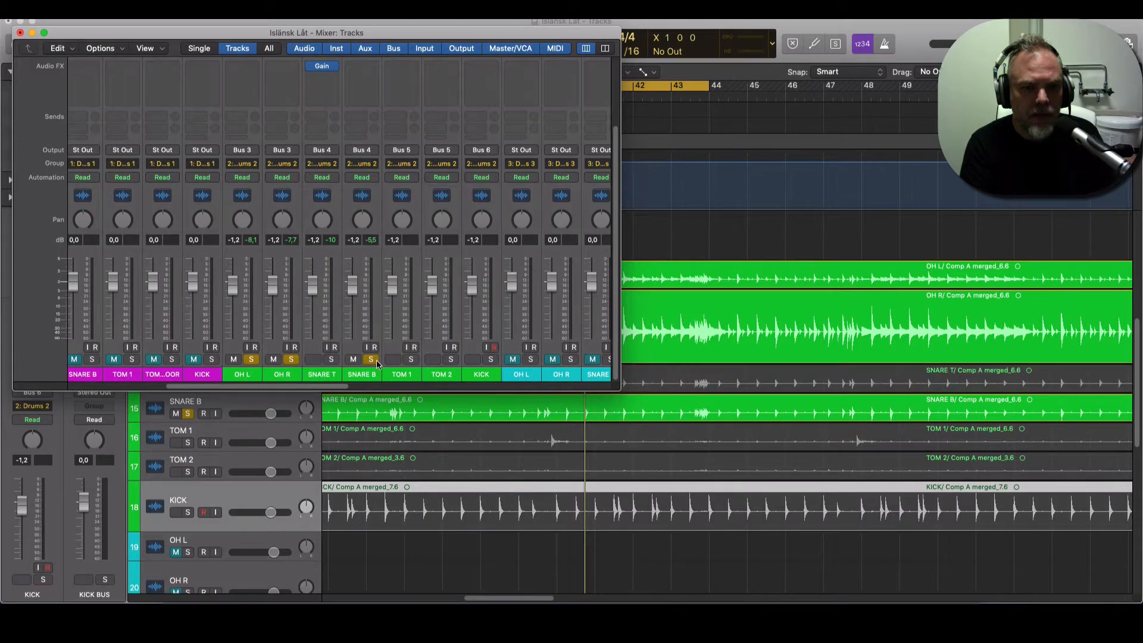
{"action": "left_click", "coordinate": [371, 360]}
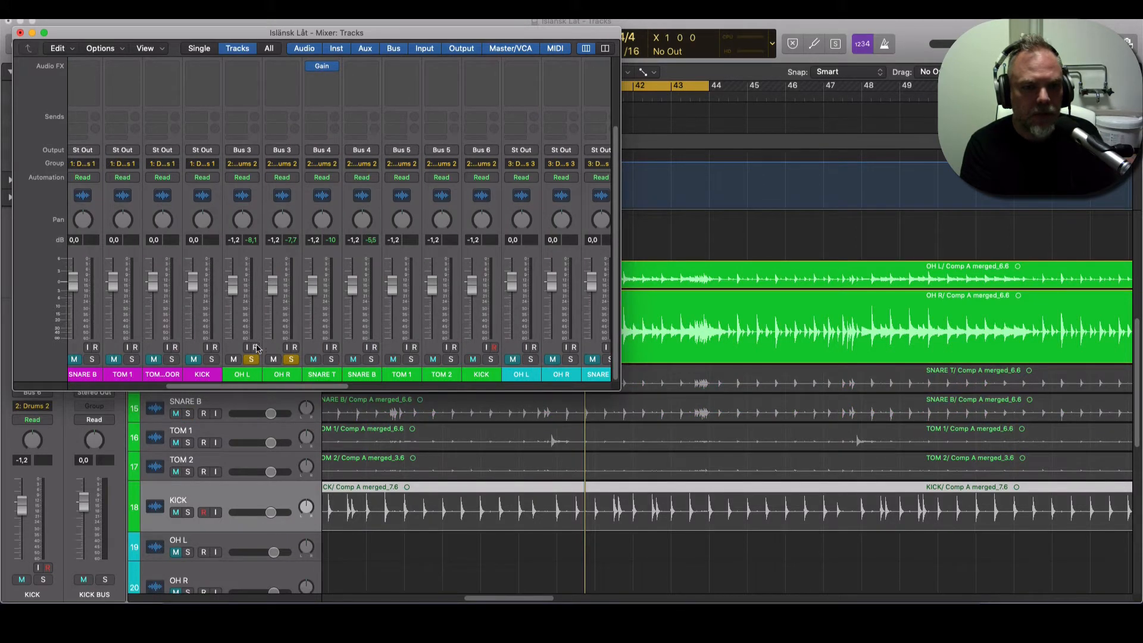
Step: Select the green OH L and OH R channels together and add a Channel EQ to both during playback
{"action": "left_click", "coordinate": [243, 256]}
{"action": "left_click", "coordinate": [282, 281], "text": "shift"}
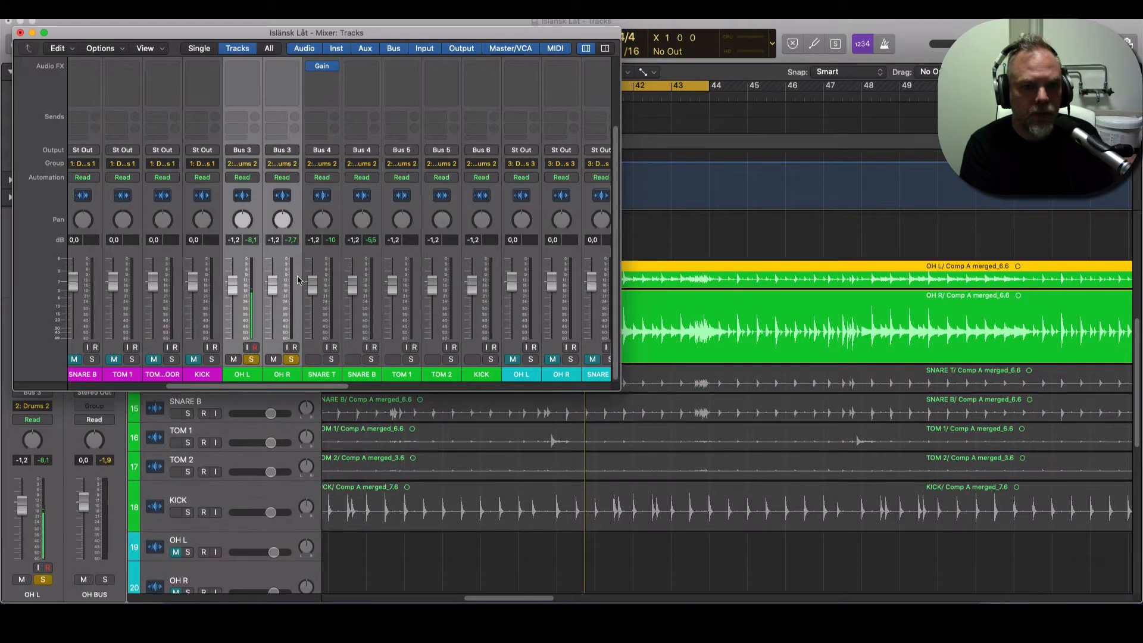
{"action": "scroll", "coordinate": [283, 286], "scroll_direction": "up", "scroll_amount": 5}
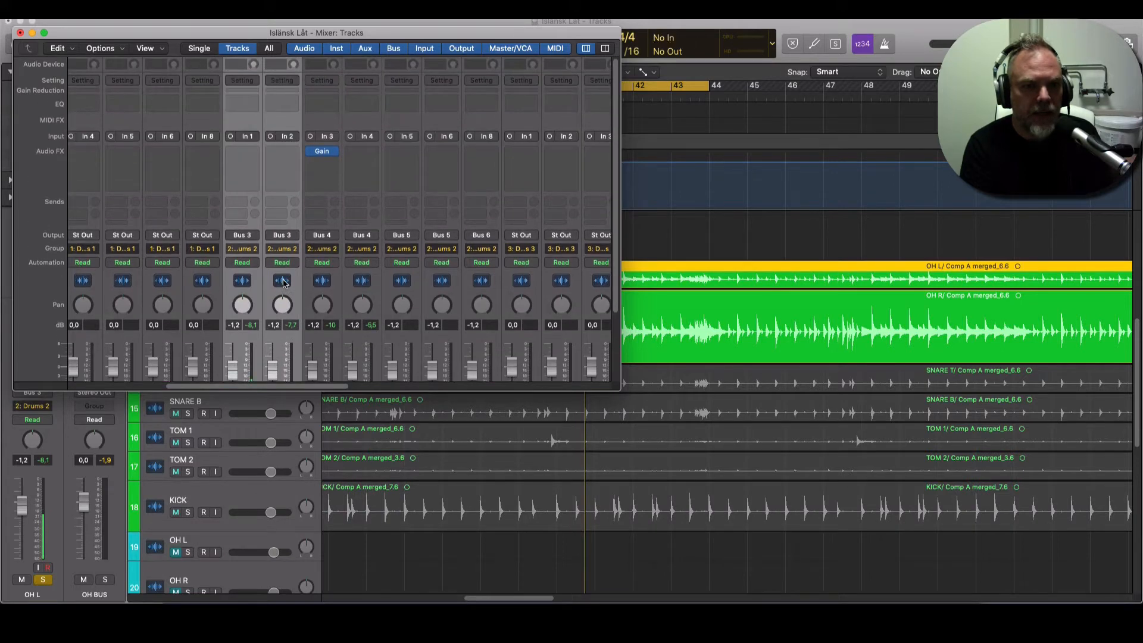
{"action": "key", "text": "space"}
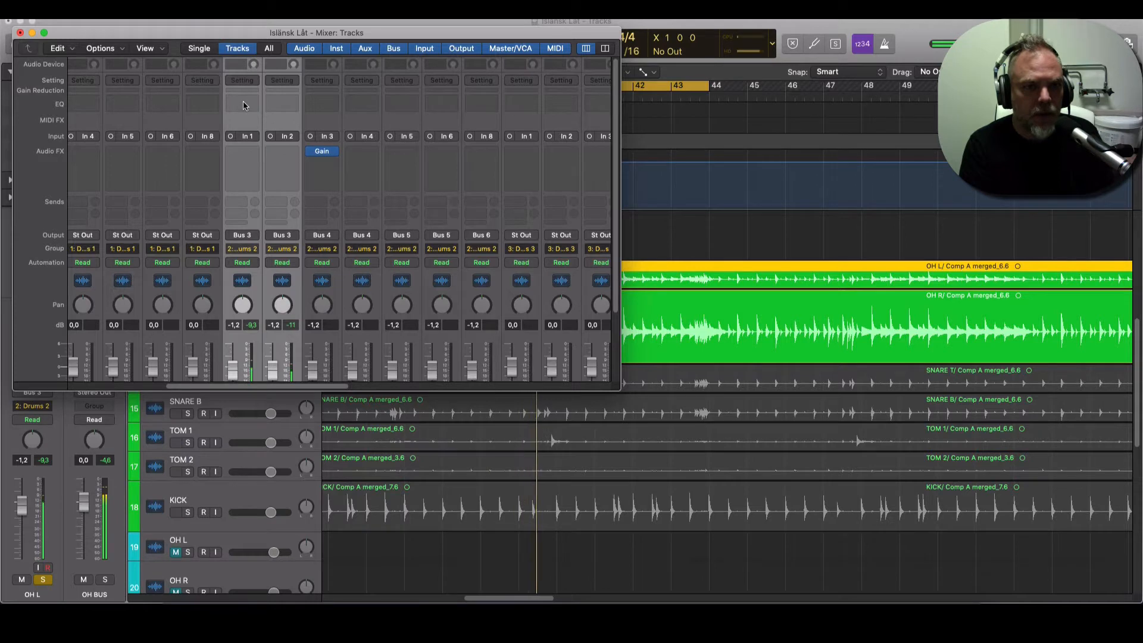
{"action": "left_click", "coordinate": [241, 106]}
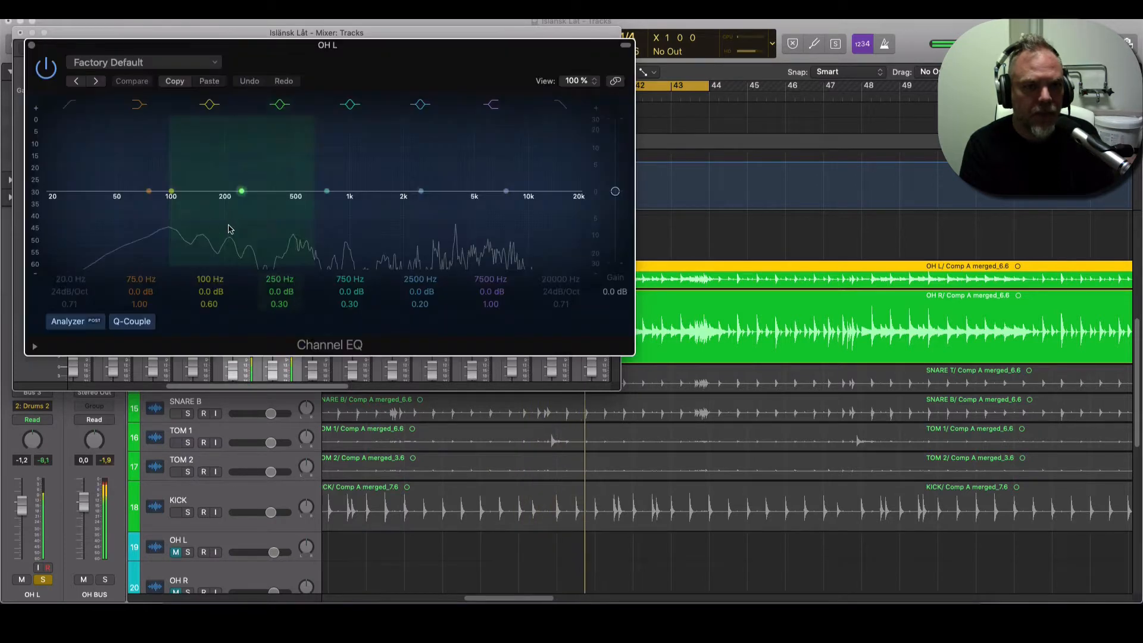
Step: Enable the low-cut band in OH L's Channel EQ and raise its frequency to about 440 Hz, then close the EQ
{"action": "left_click", "coordinate": [71, 110]}
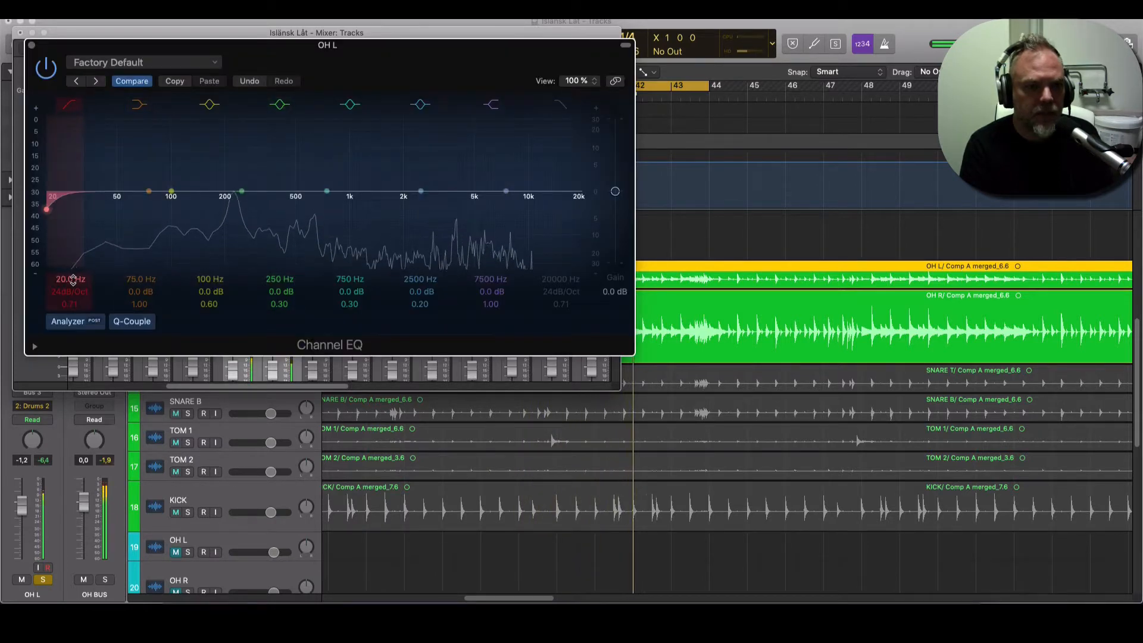
{"action": "left_click_drag", "start_coordinate": [72, 279], "coordinate": [71, 230]}
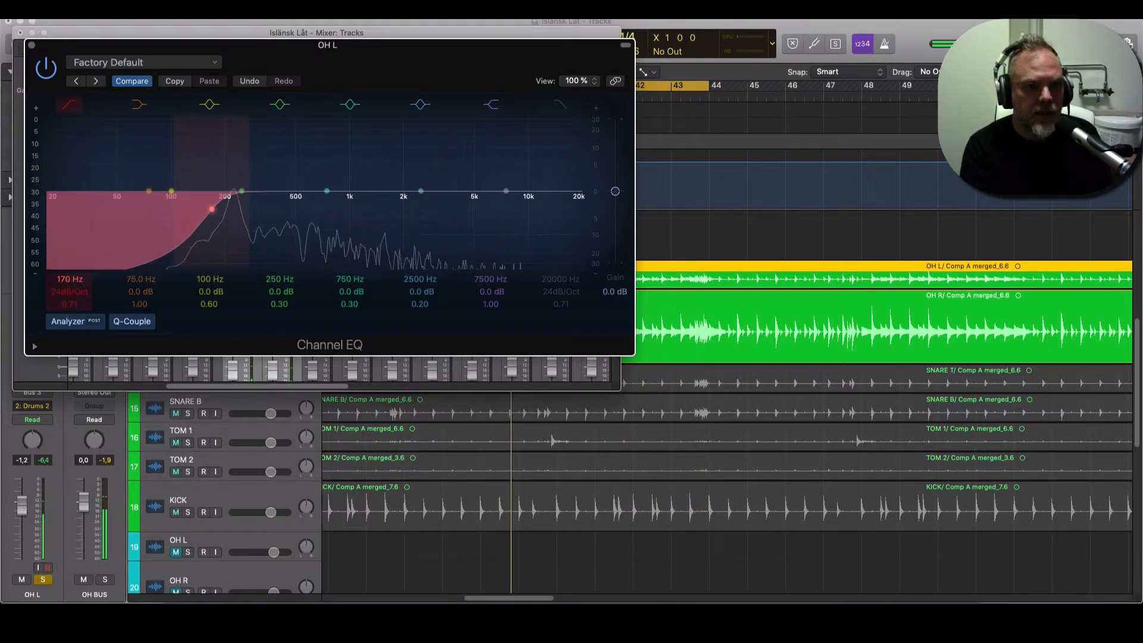
{"action": "left_click_drag", "start_coordinate": [70, 278], "coordinate": [70, 275]}
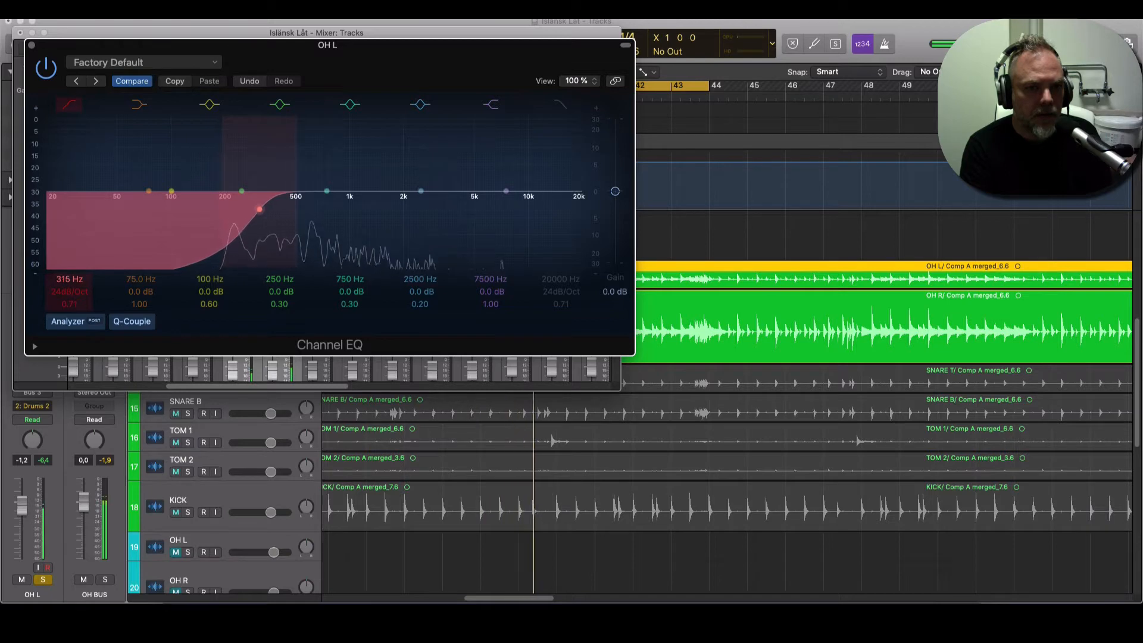
{"action": "left_click_drag", "start_coordinate": [70, 279], "coordinate": [69, 276]}
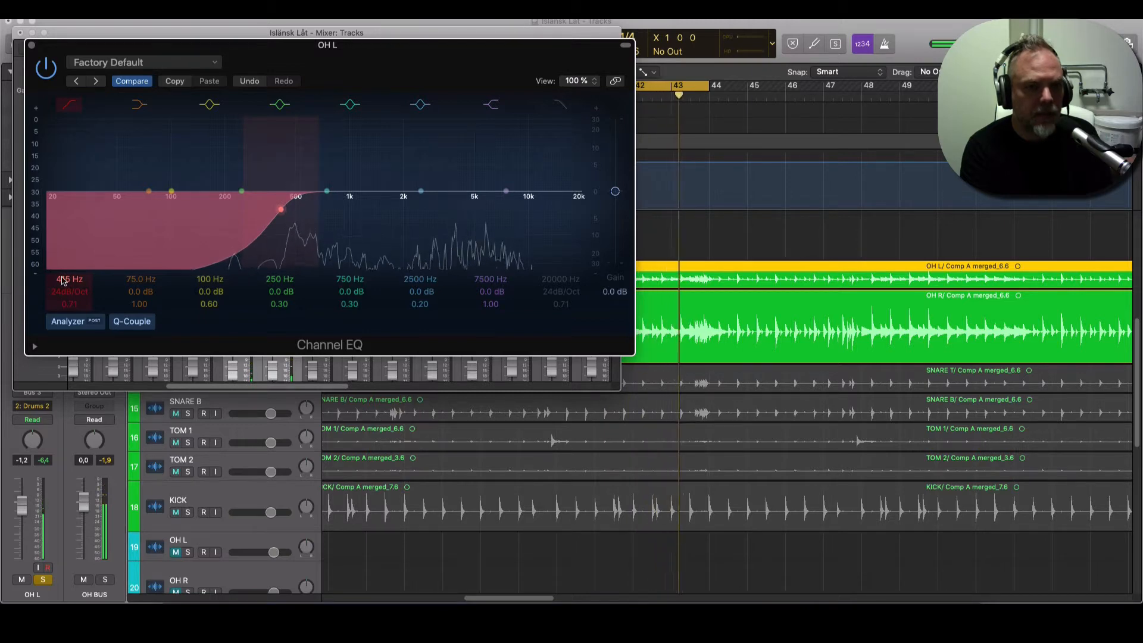
{"action": "key", "text": "space"}
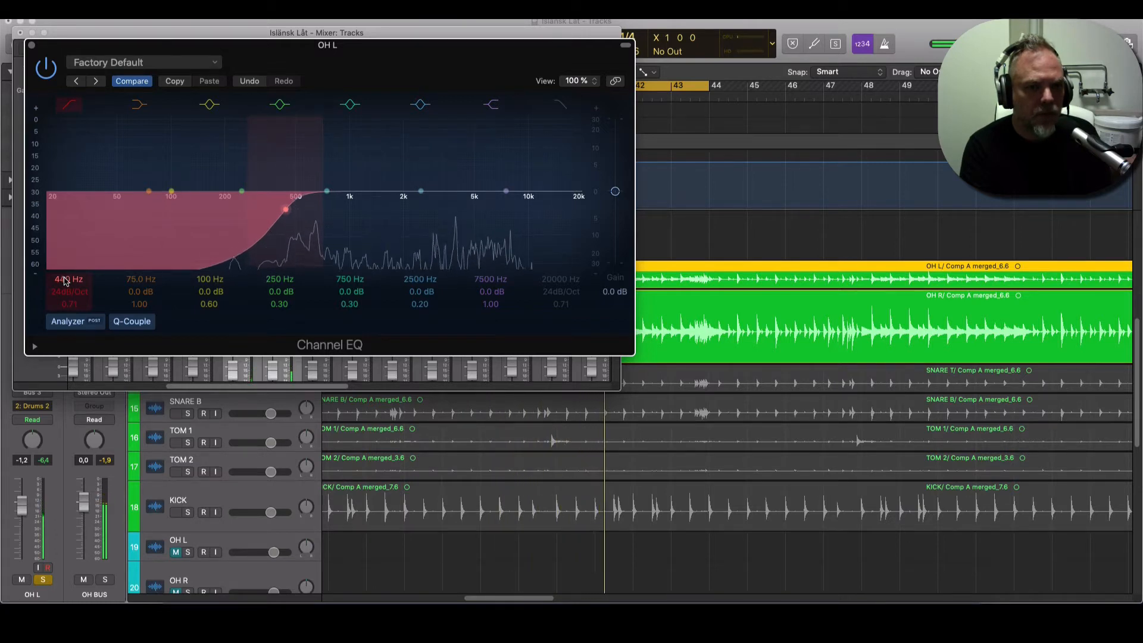
{"action": "key", "text": "v"}
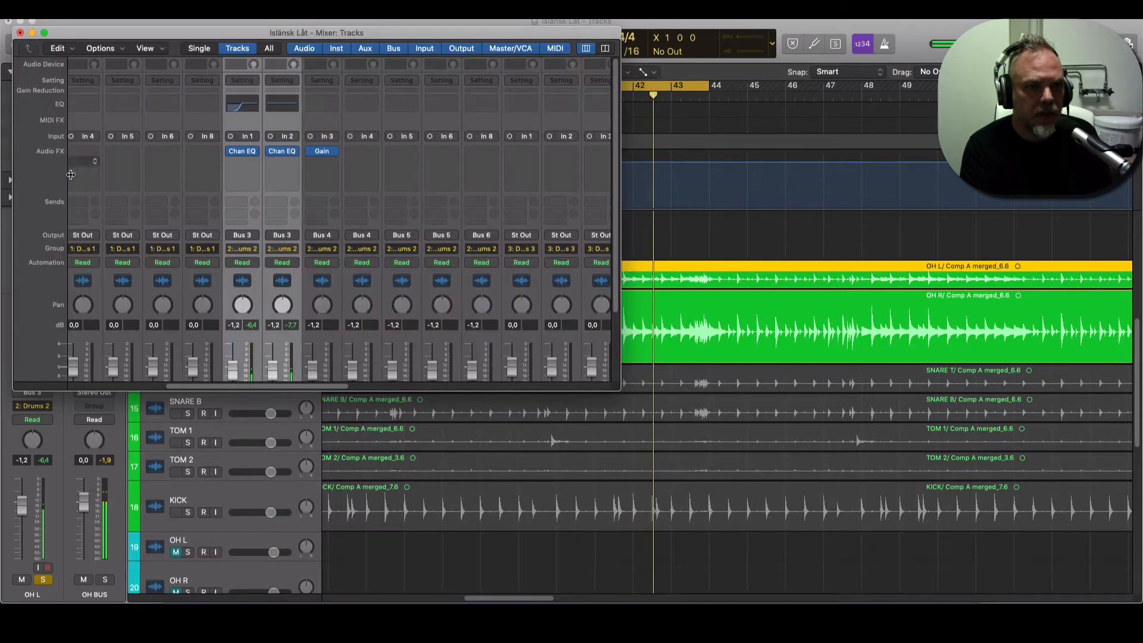
Step: Enable the low-cut band in OH R's Channel EQ, set its frequency to 340 Hz, and close the EQ
{"action": "key", "text": "v"}
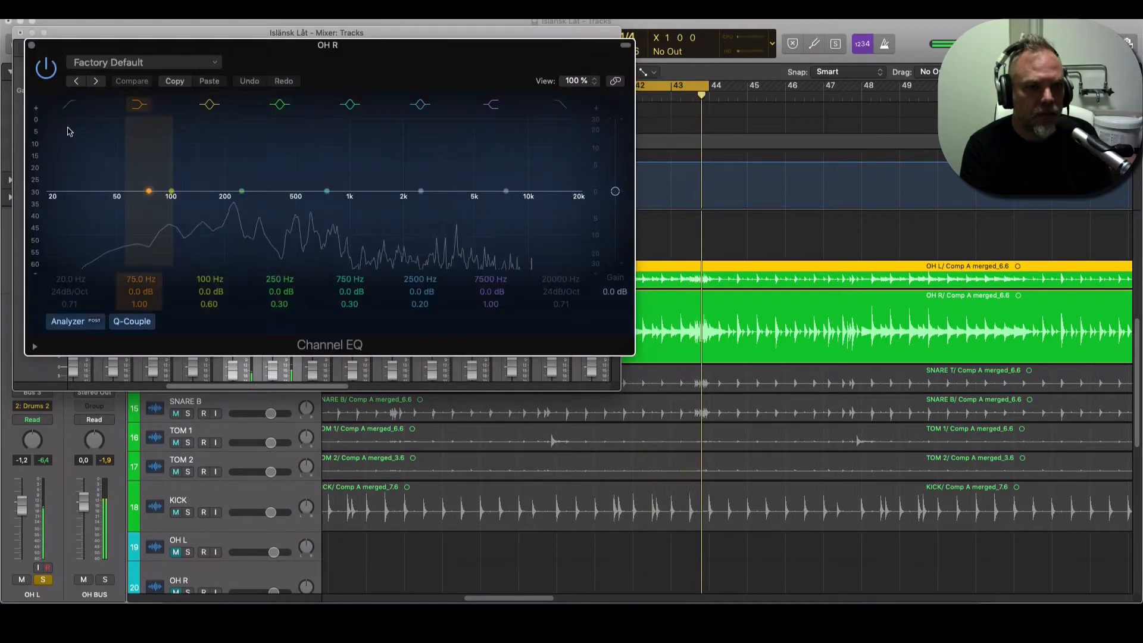
{"action": "left_click", "coordinate": [69, 105]}
{"action": "left_click_drag", "start_coordinate": [69, 279], "coordinate": [70, 204]}
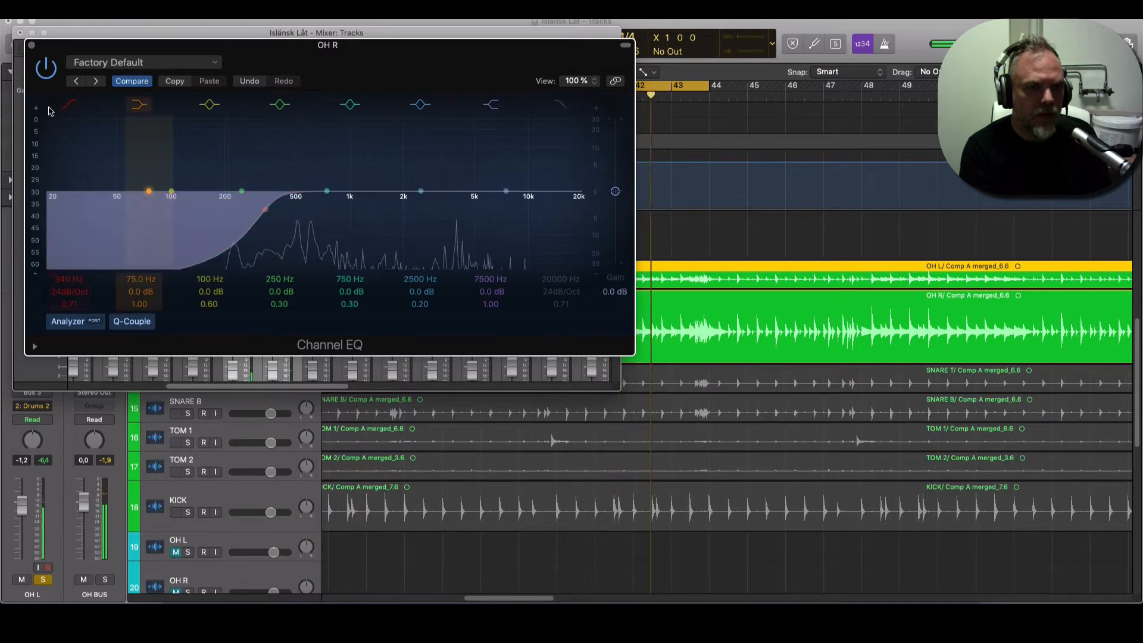
{"action": "left_click", "coordinate": [31, 45]}
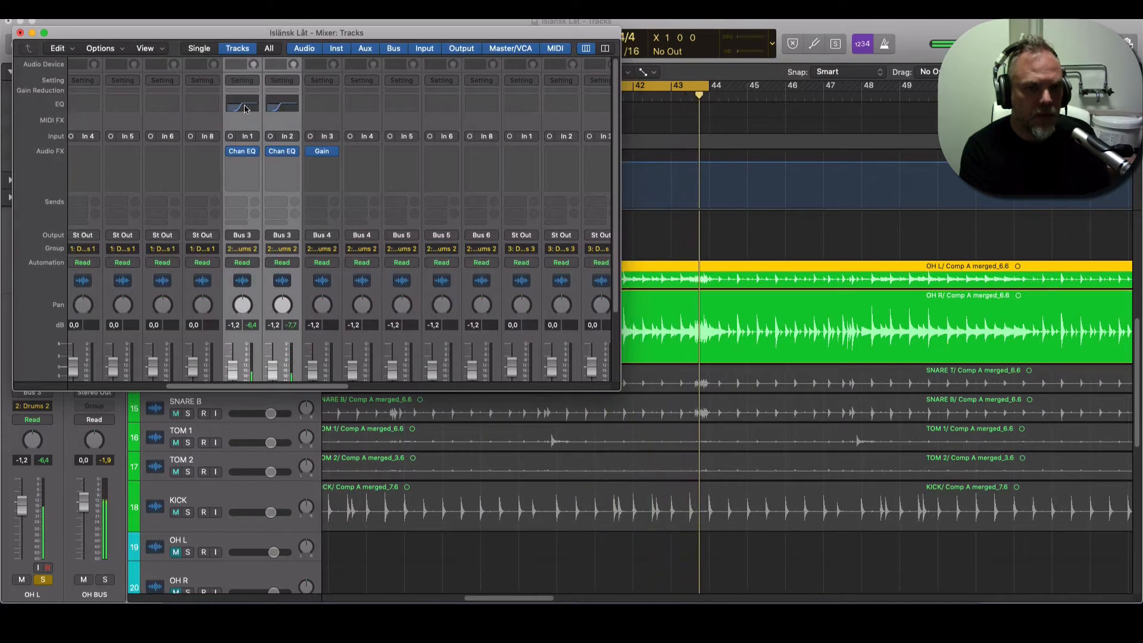
Step: Set the low-cut frequency in OH L's Channel EQ to about 345 Hz and close the EQ
{"action": "left_click", "coordinate": [242, 152]}
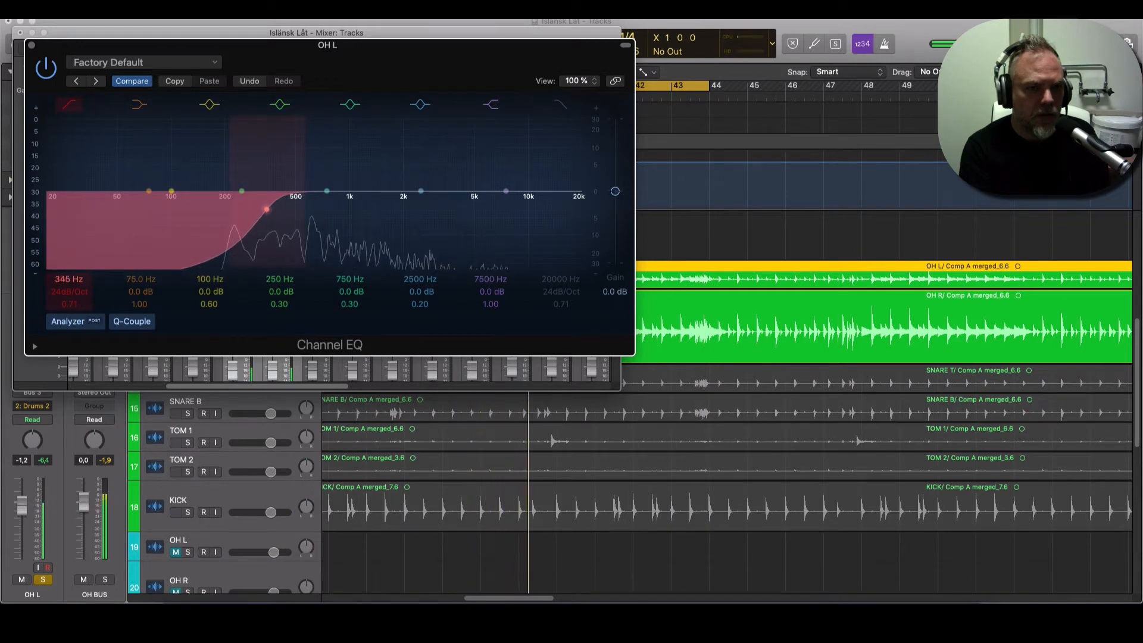
{"action": "left_click", "coordinate": [32, 45]}
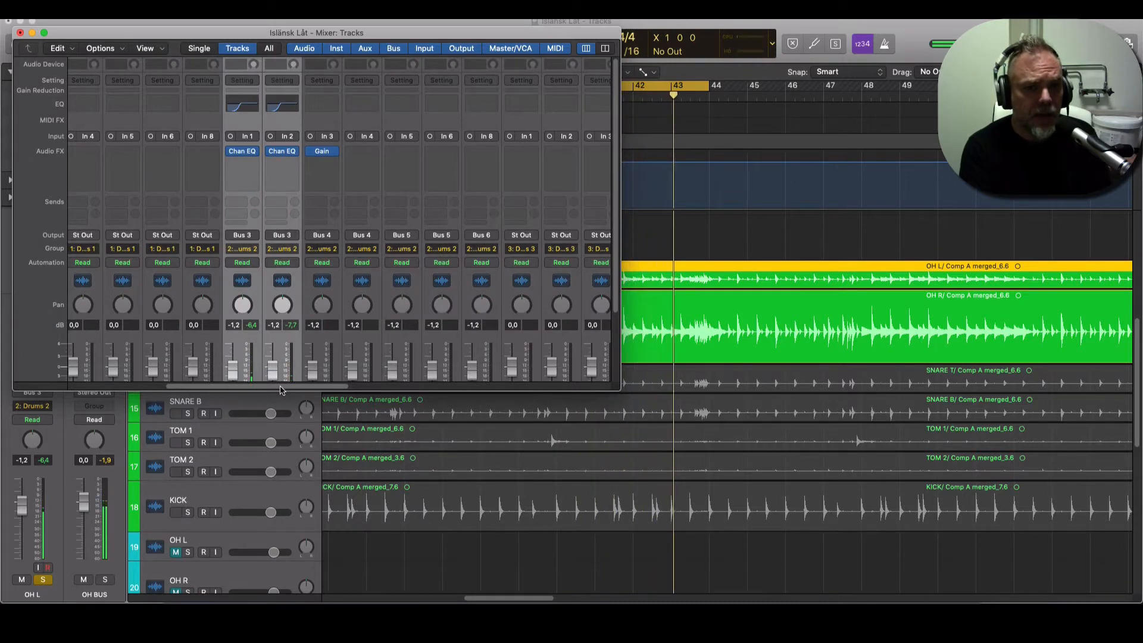
Step: Add a Channel EQ to OH BUS, enable its low-cut band at about 300 Hz, and close the EQ
{"action": "left_click_drag", "start_coordinate": [287, 389], "coordinate": [593, 391]}
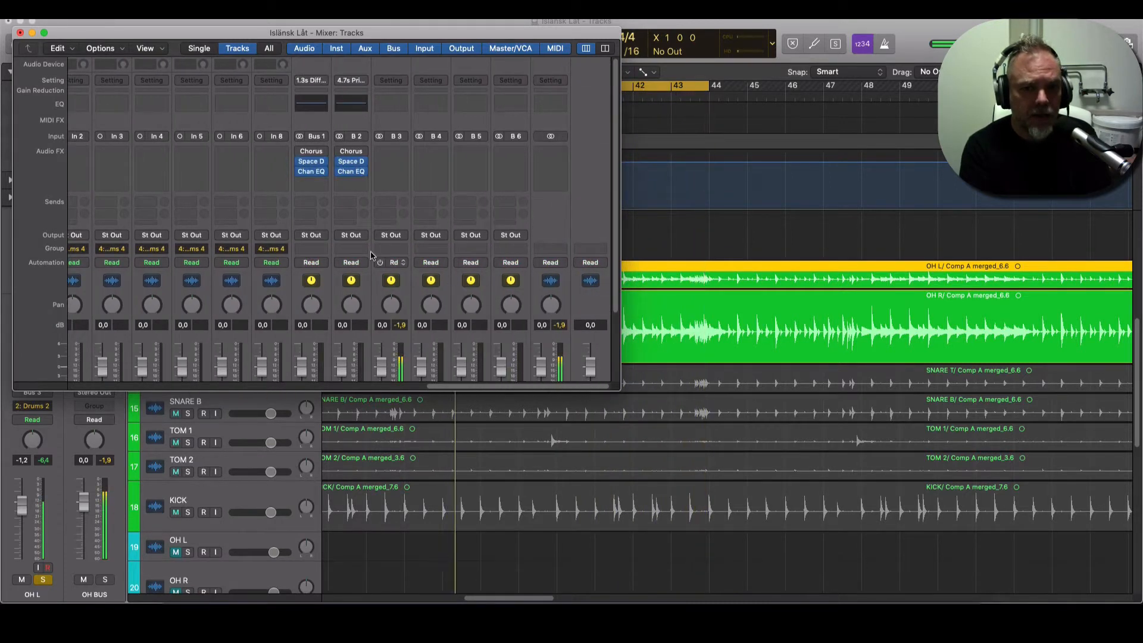
{"action": "double_click", "coordinate": [393, 105]}
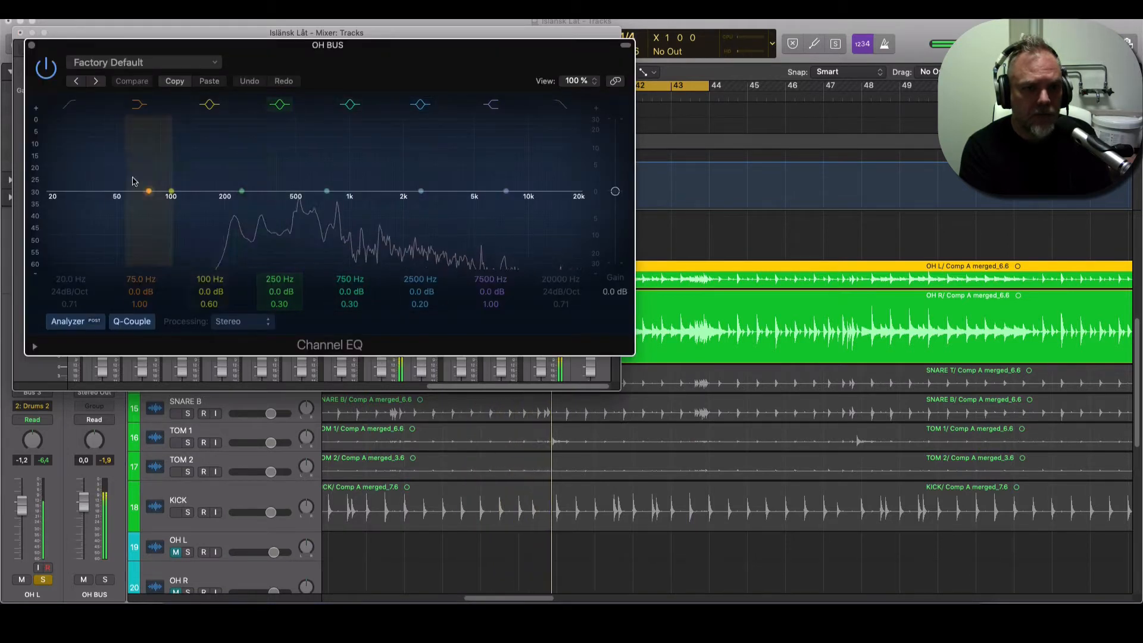
{"action": "left_click", "coordinate": [73, 106]}
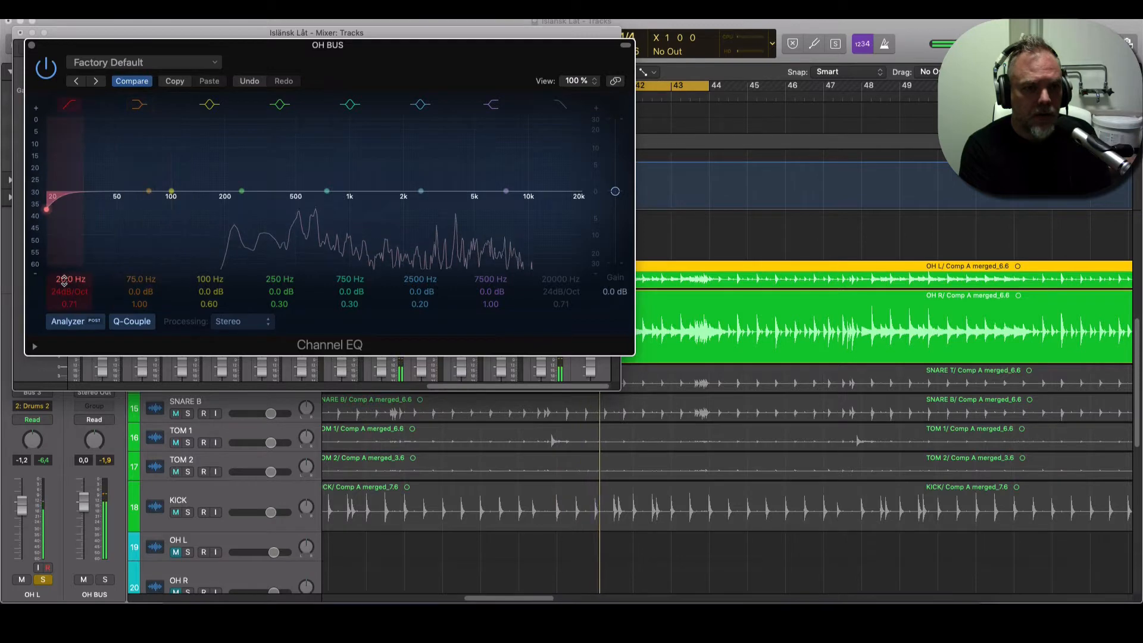
{"action": "left_click_drag", "start_coordinate": [63, 278], "coordinate": [63, 204]}
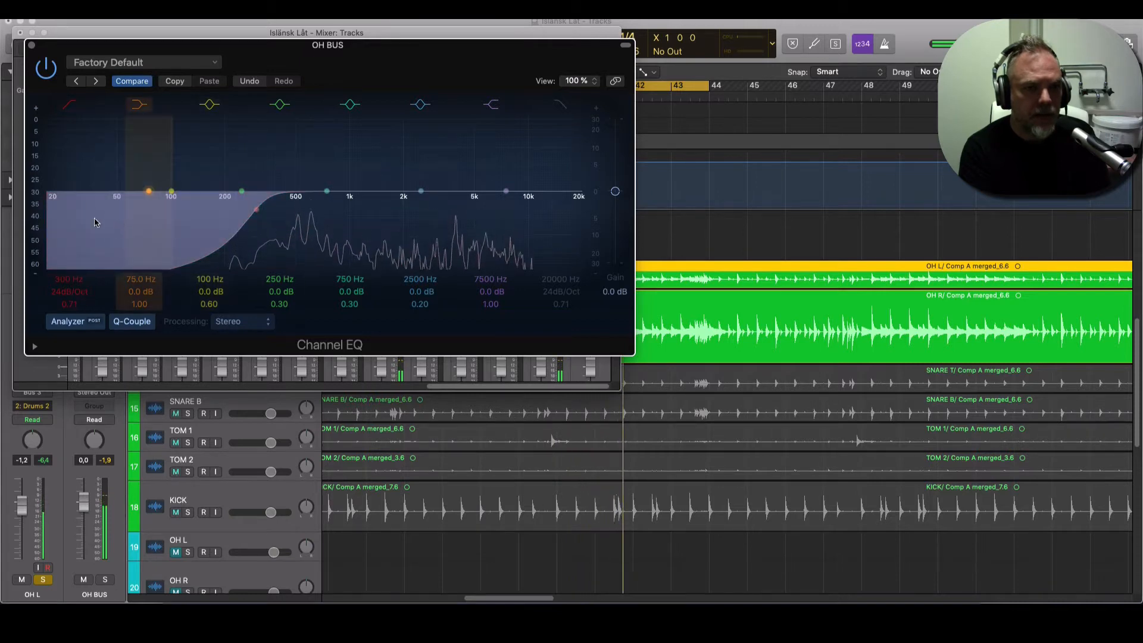
{"action": "key", "text": "super+w"}
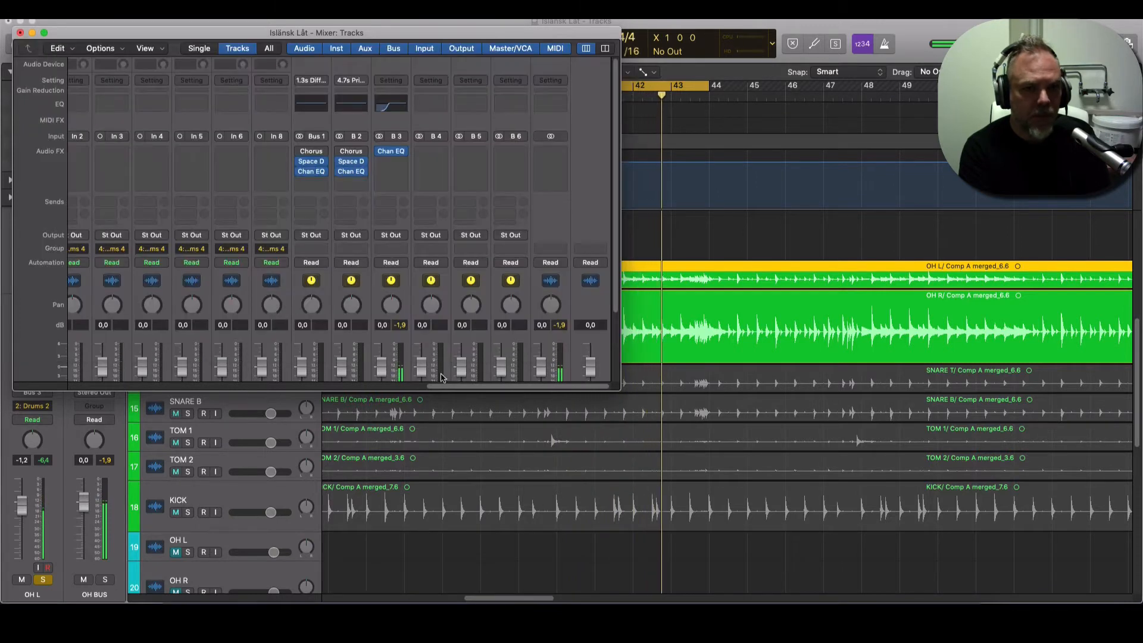
Step: Select the green SNARE T channel and solo it in place of the overheads
{"action": "left_click_drag", "start_coordinate": [458, 388], "coordinate": [248, 327]}
{"action": "left_click", "coordinate": [277, 327]}
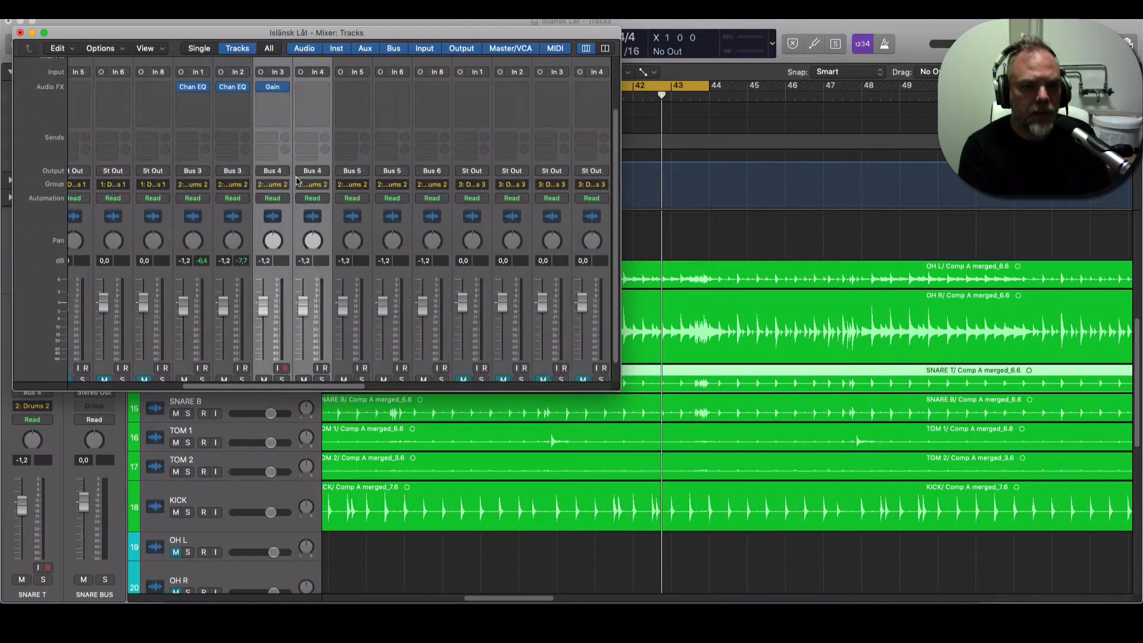
{"action": "scroll", "coordinate": [285, 328], "scroll_direction": "down", "scroll_amount": 3}
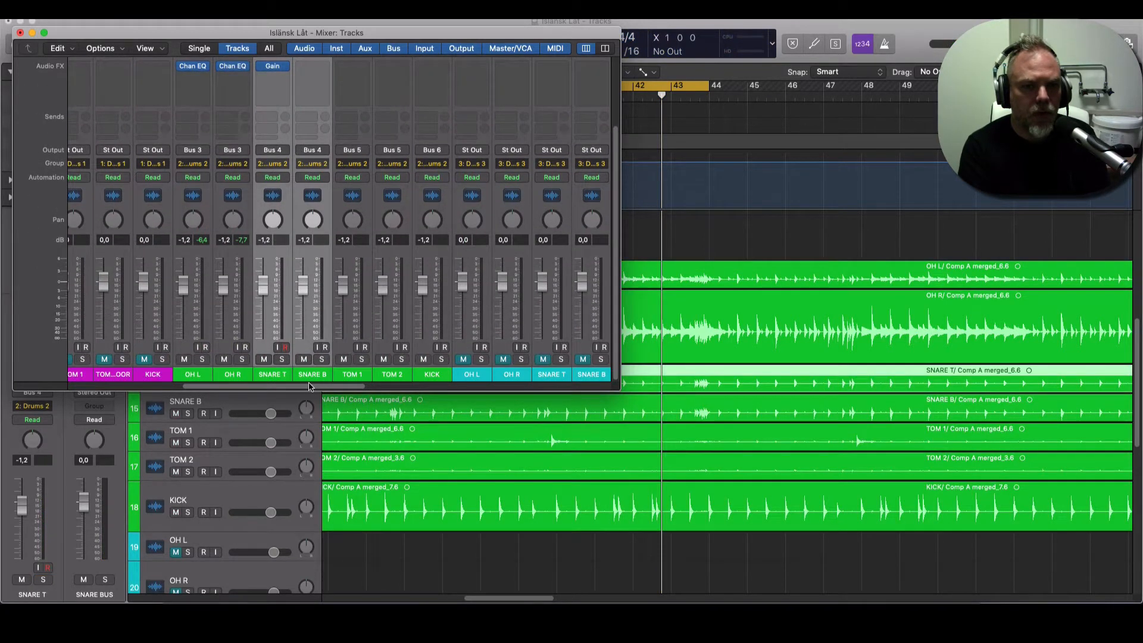
{"action": "left_click_drag", "start_coordinate": [308, 387], "coordinate": [299, 387]}
{"action": "left_click", "coordinate": [312, 358]}
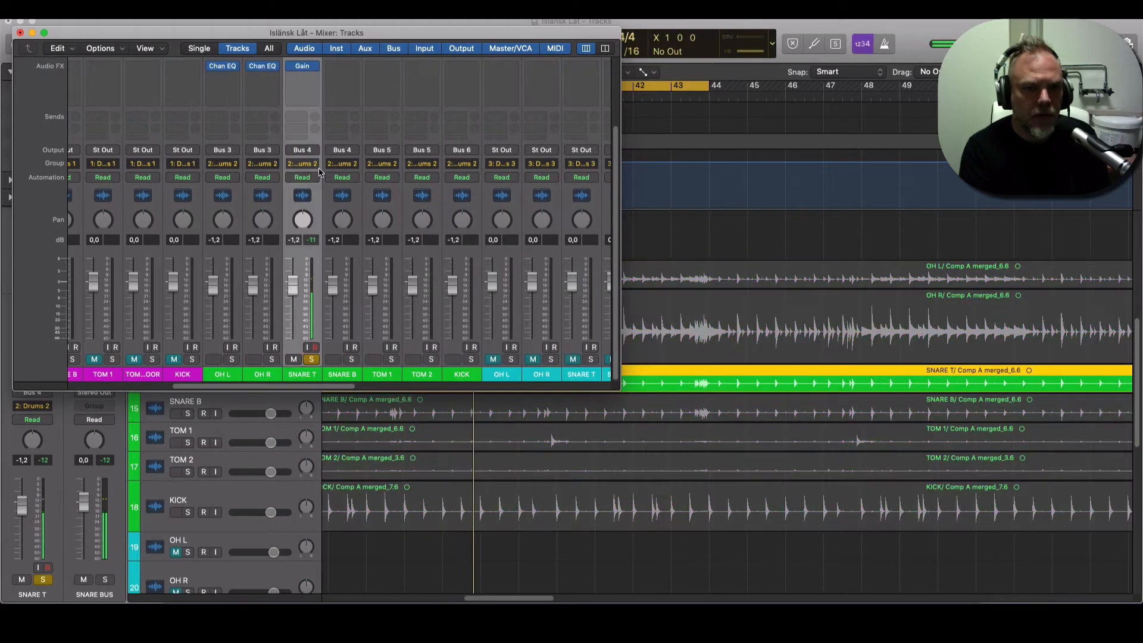
Step: Add a Channel EQ to SNARE T, enable its low-cut band at 120 Hz with a 48 dB/Oct slope, and close the EQ
{"action": "scroll", "coordinate": [318, 172], "scroll_direction": "up", "scroll_amount": 3}
{"action": "left_click", "coordinate": [306, 104]}
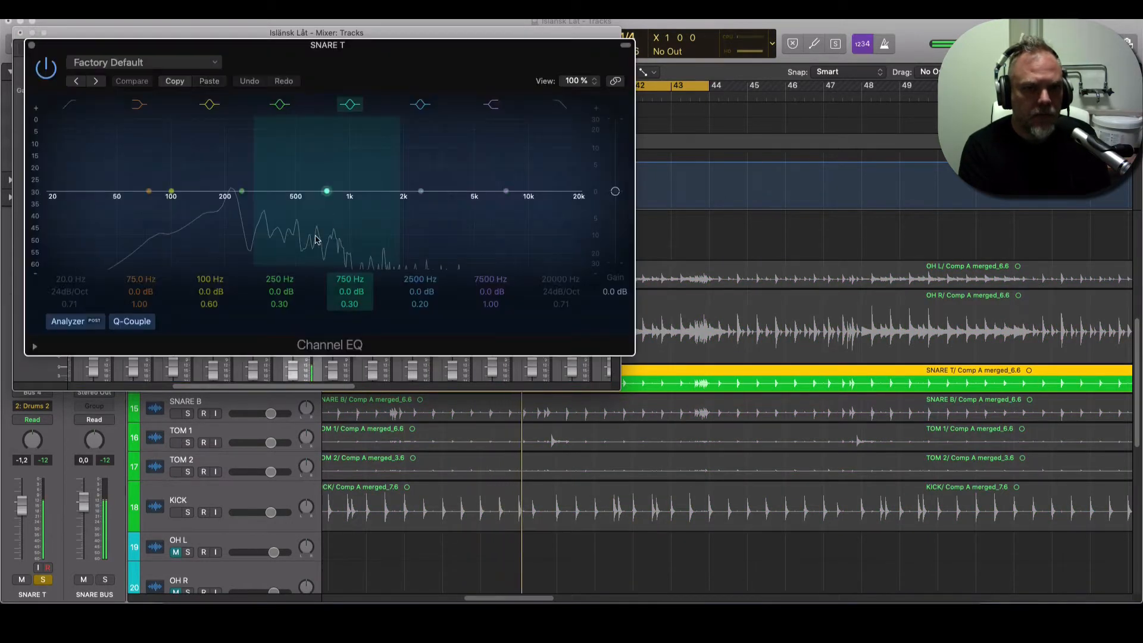
{"action": "left_click", "coordinate": [69, 106]}
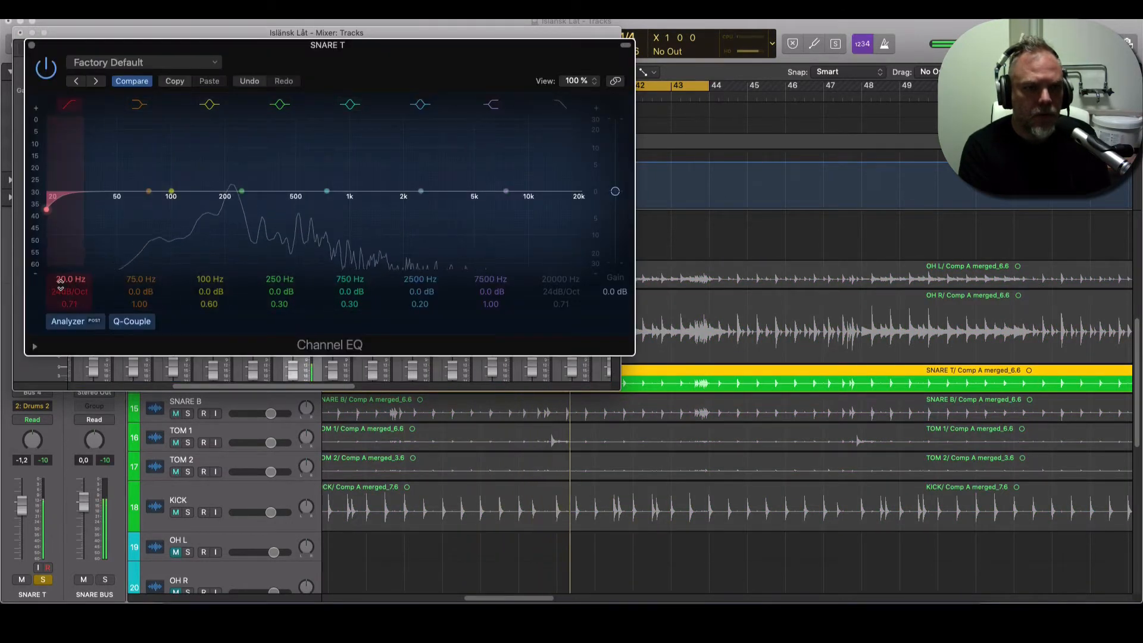
{"action": "left_click_drag", "start_coordinate": [54, 205], "coordinate": [105, 209]}
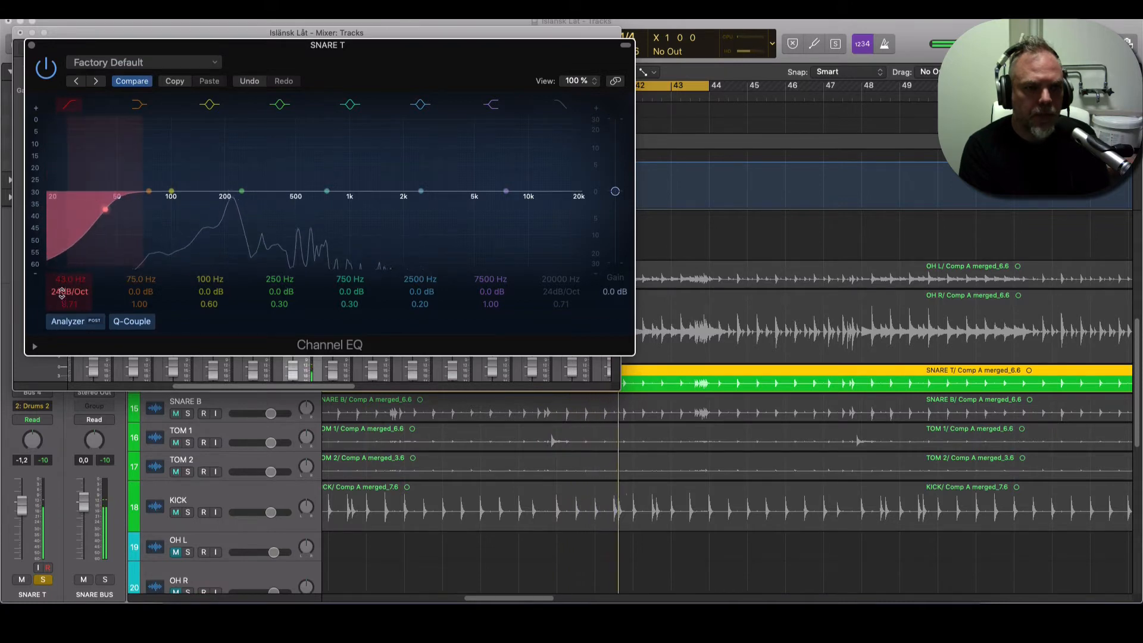
{"action": "left_click_drag", "start_coordinate": [70, 296], "coordinate": [70, 244]}
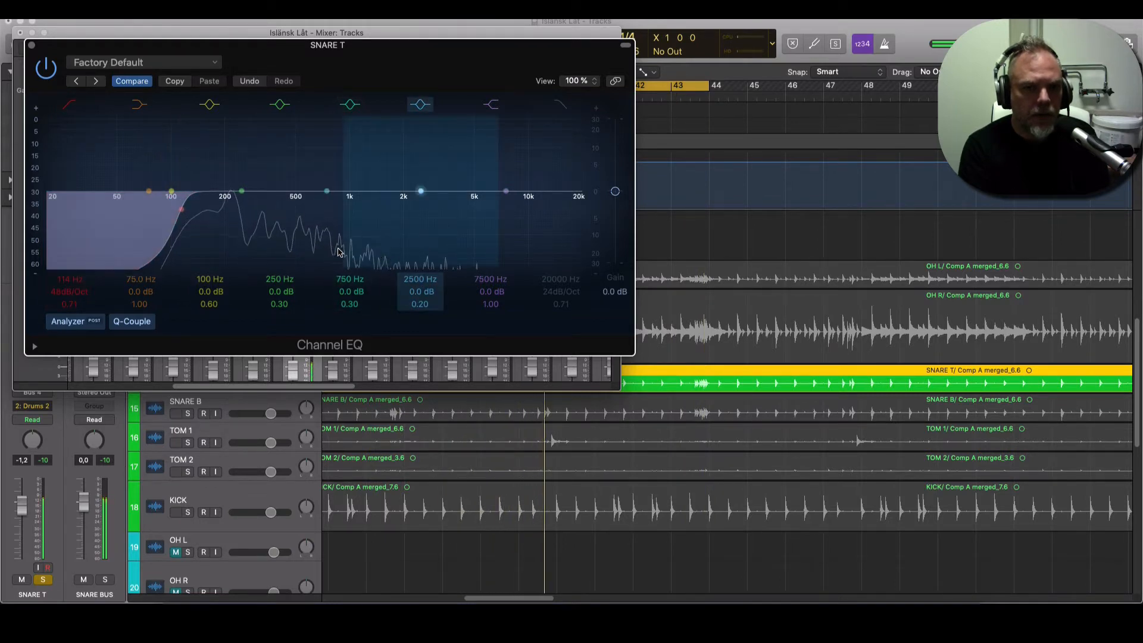
{"action": "left_click_drag", "start_coordinate": [61, 283], "coordinate": [61, 279]}
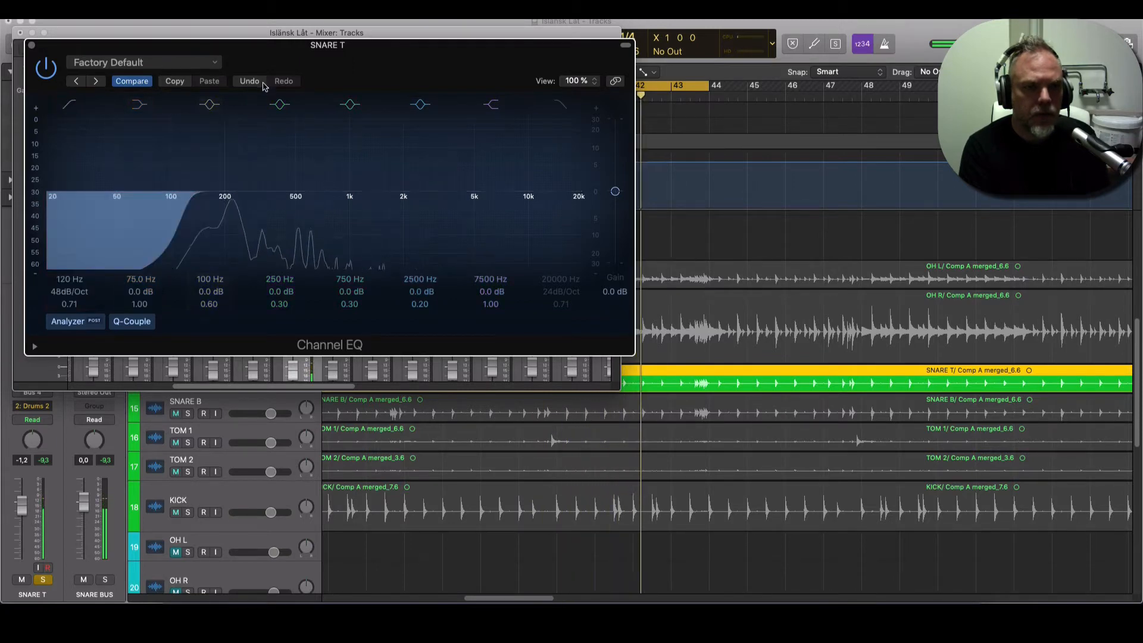
{"action": "left_click", "coordinate": [32, 46]}
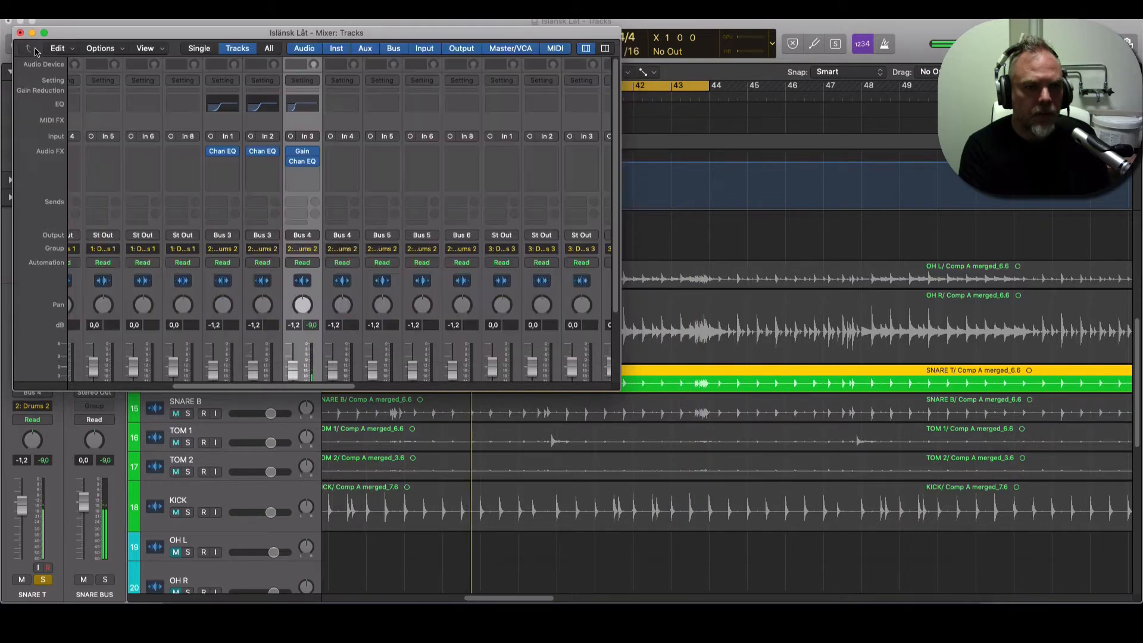
Step: Switch the solo from the green SNARE T to SNARE B and select the SNARE B channel
{"action": "scroll", "coordinate": [309, 333], "scroll_direction": "down", "scroll_amount": 1}
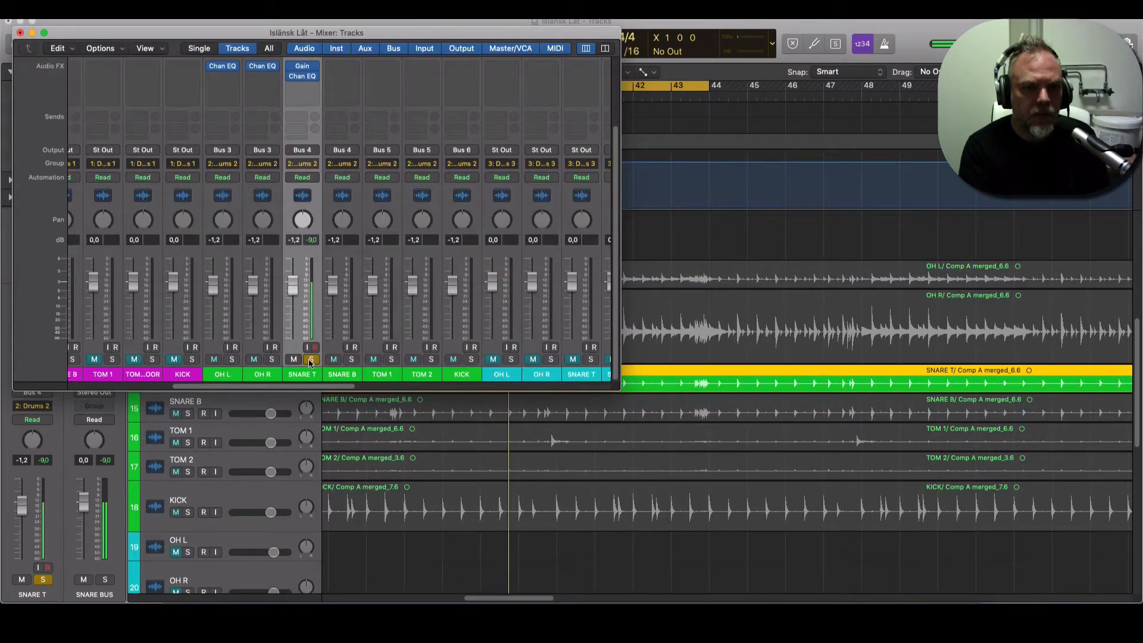
{"action": "left_click", "coordinate": [311, 359]}
{"action": "left_click", "coordinate": [351, 360]}
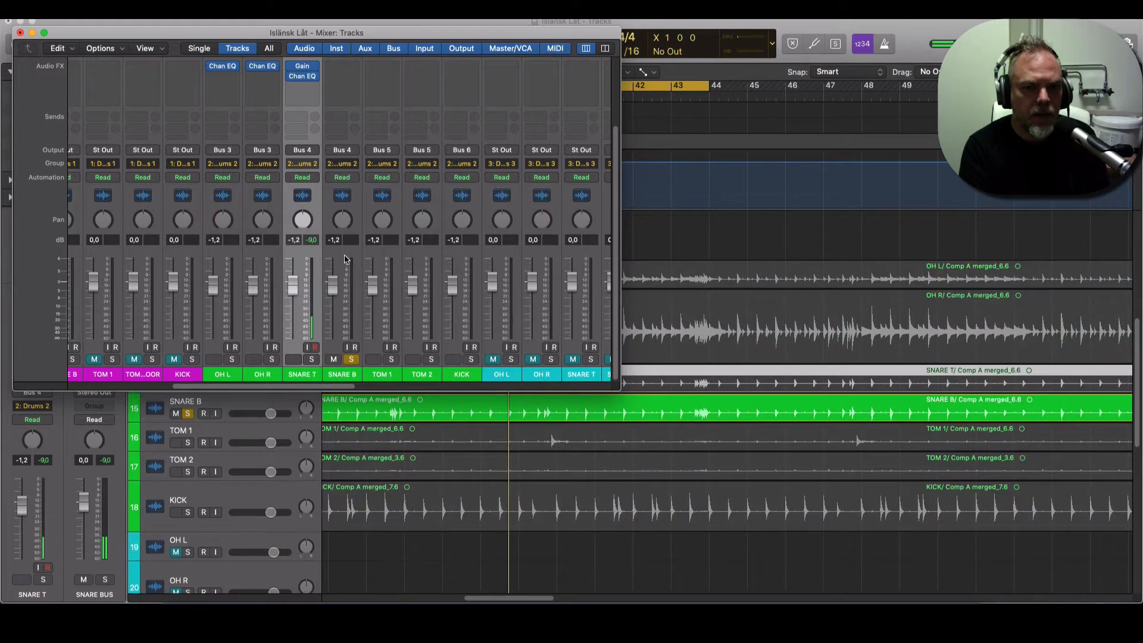
{"action": "left_click", "coordinate": [344, 260]}
Step: Add a Channel EQ to SNARE B during playback, enable its low-cut band at 138 Hz with a 48 dB/Oct slope, and close the EQ
{"action": "scroll", "coordinate": [340, 179], "scroll_direction": "up", "scroll_amount": 5}
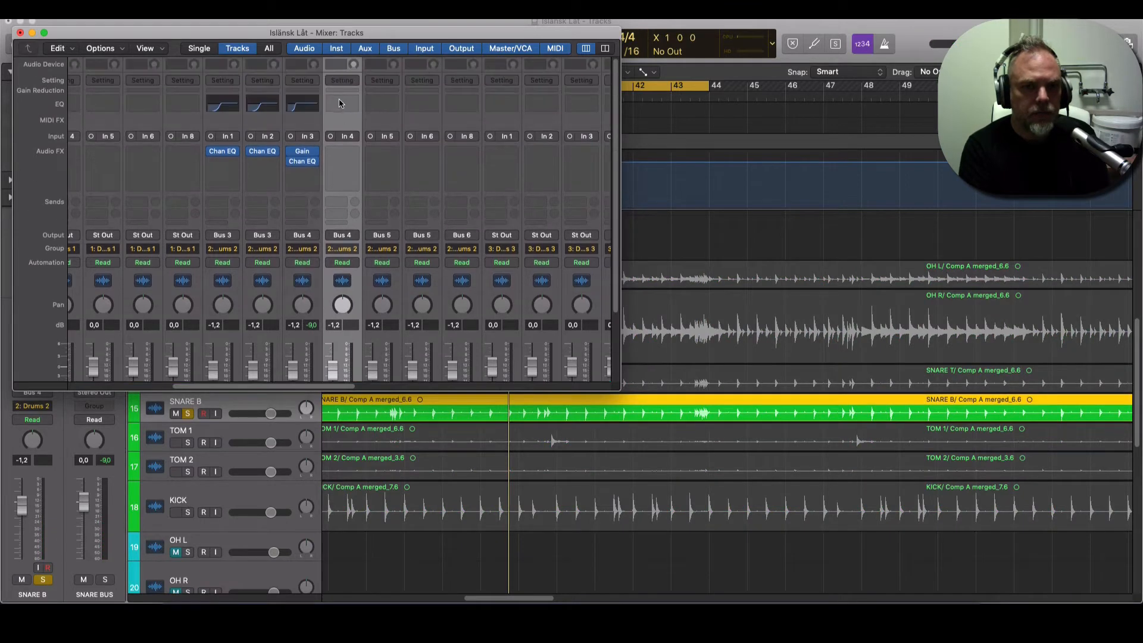
{"action": "left_click", "coordinate": [339, 104]}
{"action": "key", "text": "space"}
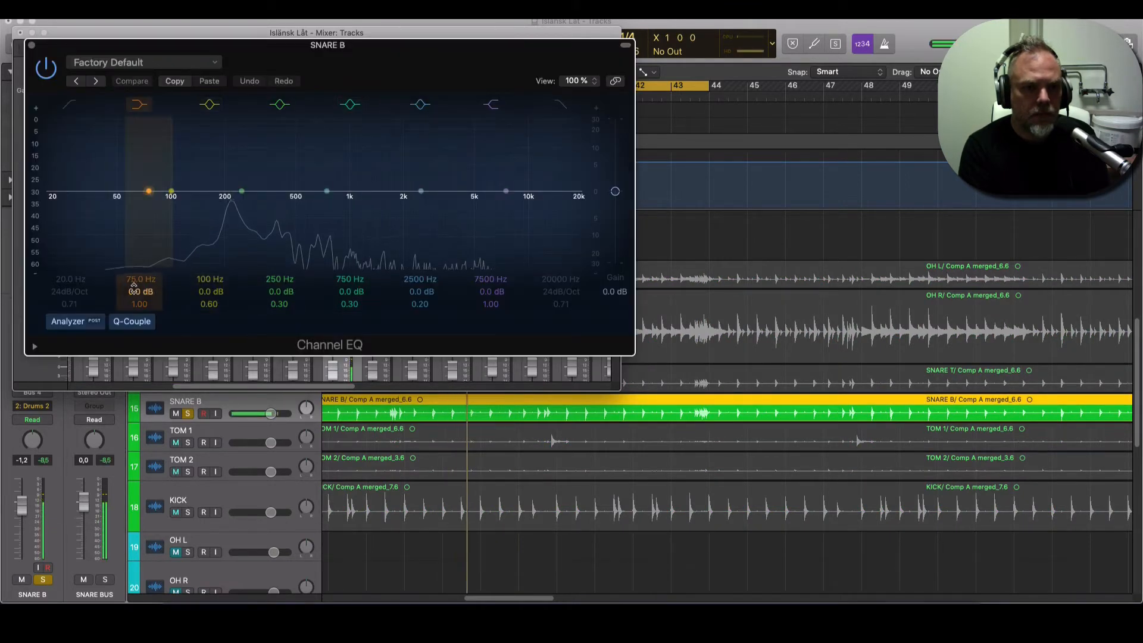
{"action": "left_click", "coordinate": [67, 106]}
{"action": "mouse_move", "coordinate": [76, 278]}
{"action": "left_mouse_down"}
{"action": "mouse_move", "coordinate": [76, 235]}
{"action": "mouse_move", "coordinate": [65, 278]}
{"action": "mouse_move", "coordinate": [71, 269]}
{"action": "left_mouse_up"}
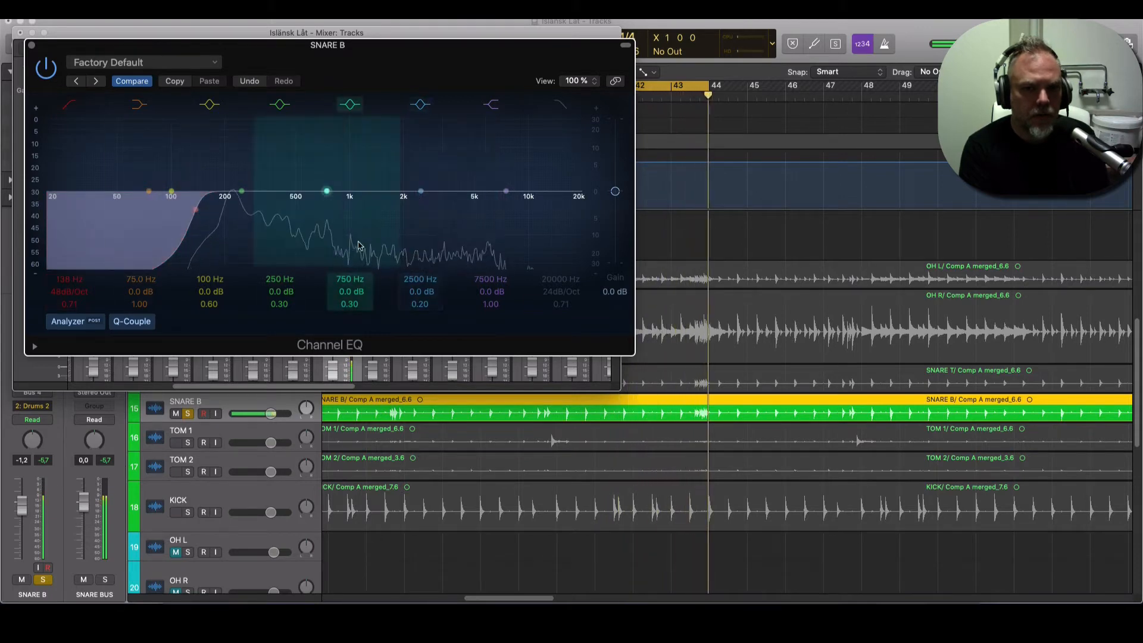
{"action": "left_click", "coordinate": [32, 48]}
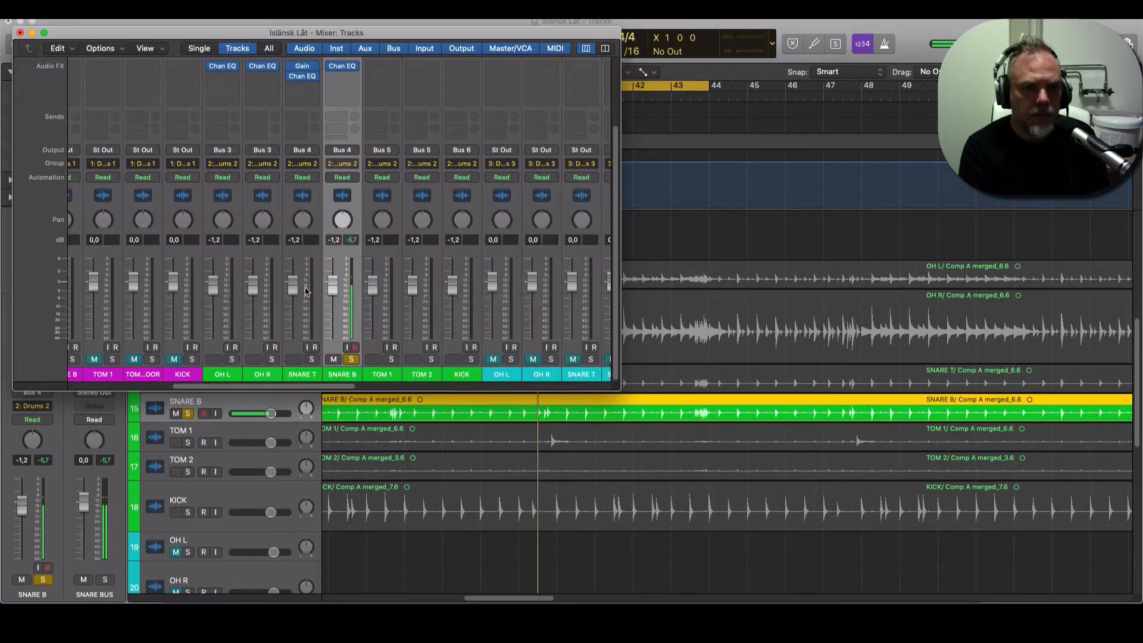
Step: Solo the green SNARE T together with SNARE B and add a Channel EQ to the SNARE BUS
{"action": "left_click", "coordinate": [313, 359]}
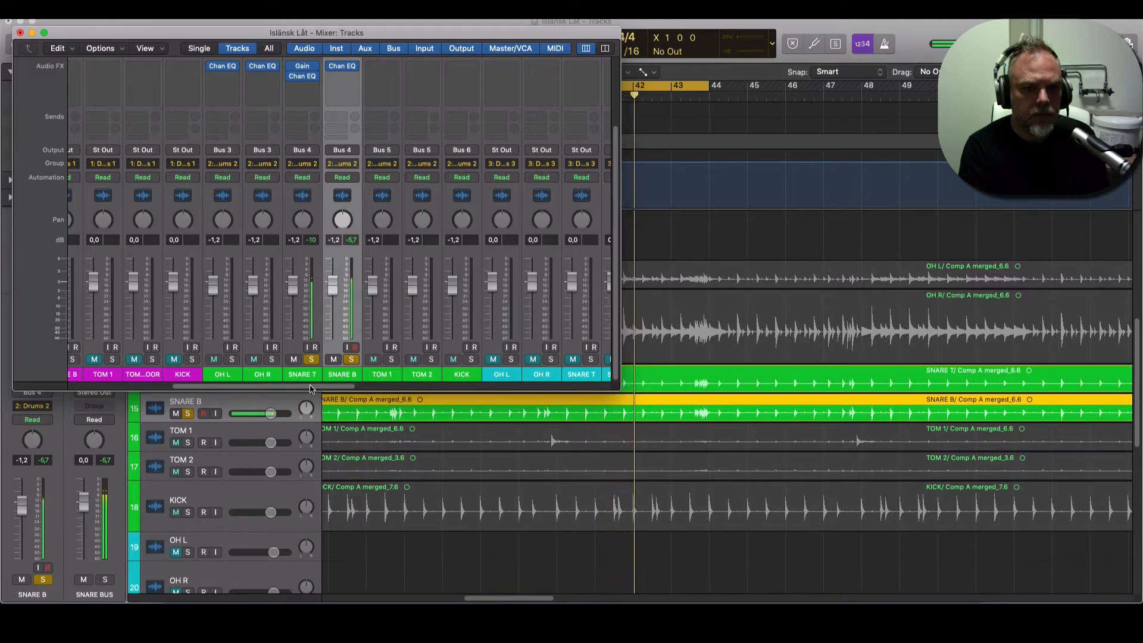
{"action": "left_click_drag", "start_coordinate": [310, 388], "coordinate": [595, 387]}
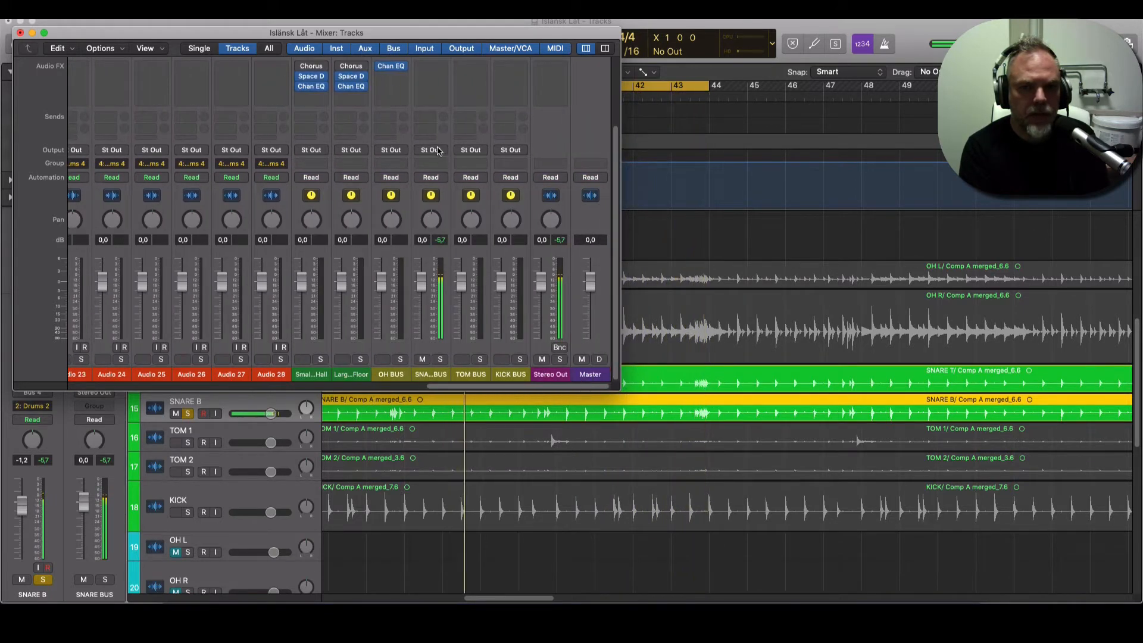
{"action": "scroll", "coordinate": [438, 153], "scroll_direction": "up", "scroll_amount": 3}
{"action": "left_click", "coordinate": [438, 106]}
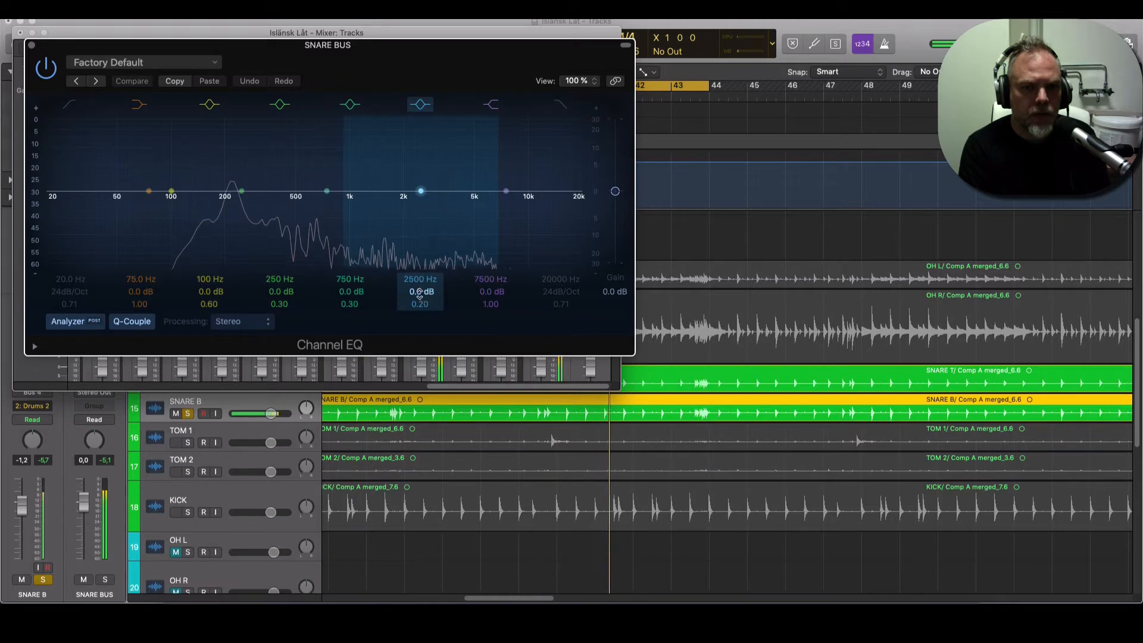
Step: Set the SNARE BUS EQ's 2500 Hz peak band to 1400 Hz, +3.5 dB gain and a Q of 0.83, then close the EQ
{"action": "mouse_move", "coordinate": [416, 291]}
{"action": "left_mouse_down"}
{"action": "mouse_move", "coordinate": [419, 259]}
{"action": "mouse_move", "coordinate": [413, 307]}
{"action": "left_mouse_up"}
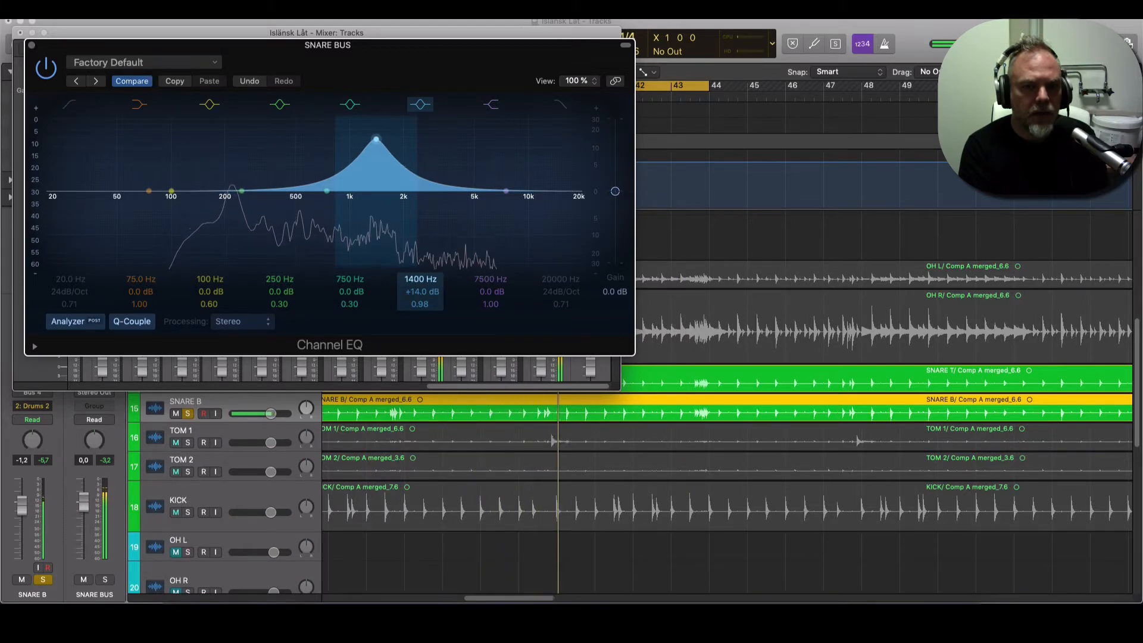
{"action": "left_click_drag", "start_coordinate": [376, 139], "coordinate": [375, 139]}
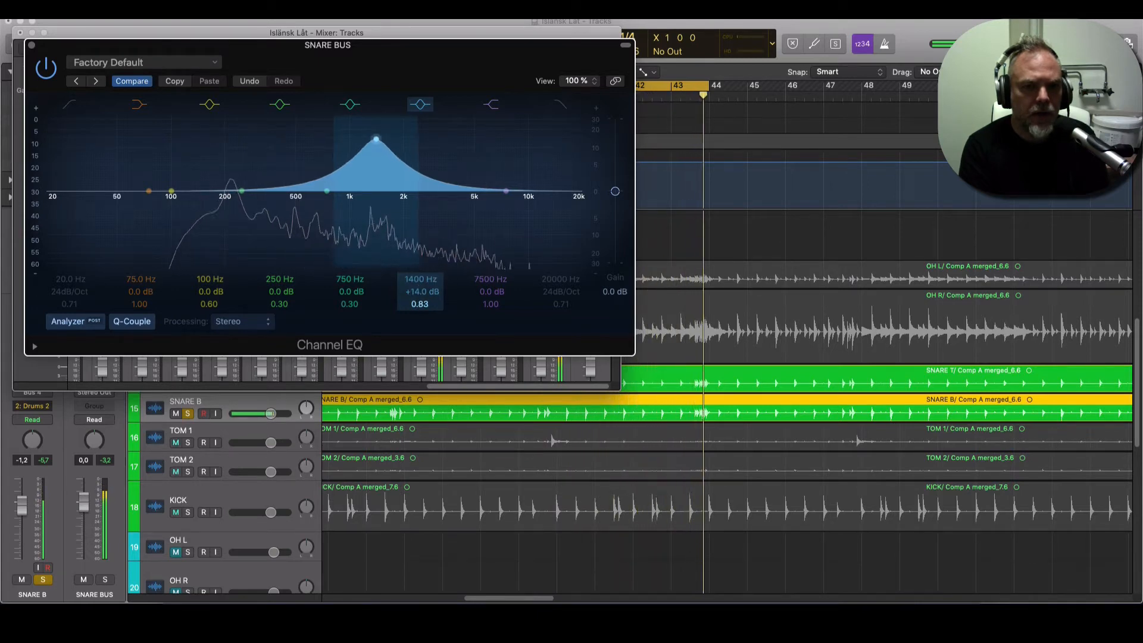
{"action": "left_click_drag", "start_coordinate": [418, 292], "coordinate": [418, 341]}
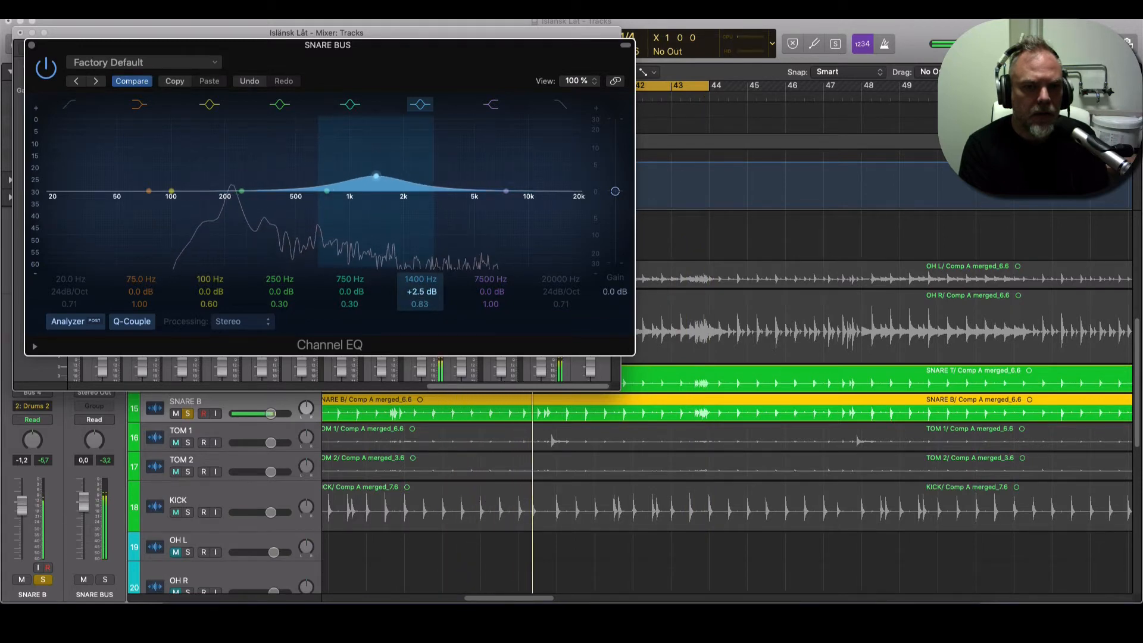
{"action": "left_click_drag", "start_coordinate": [419, 341], "coordinate": [418, 338]}
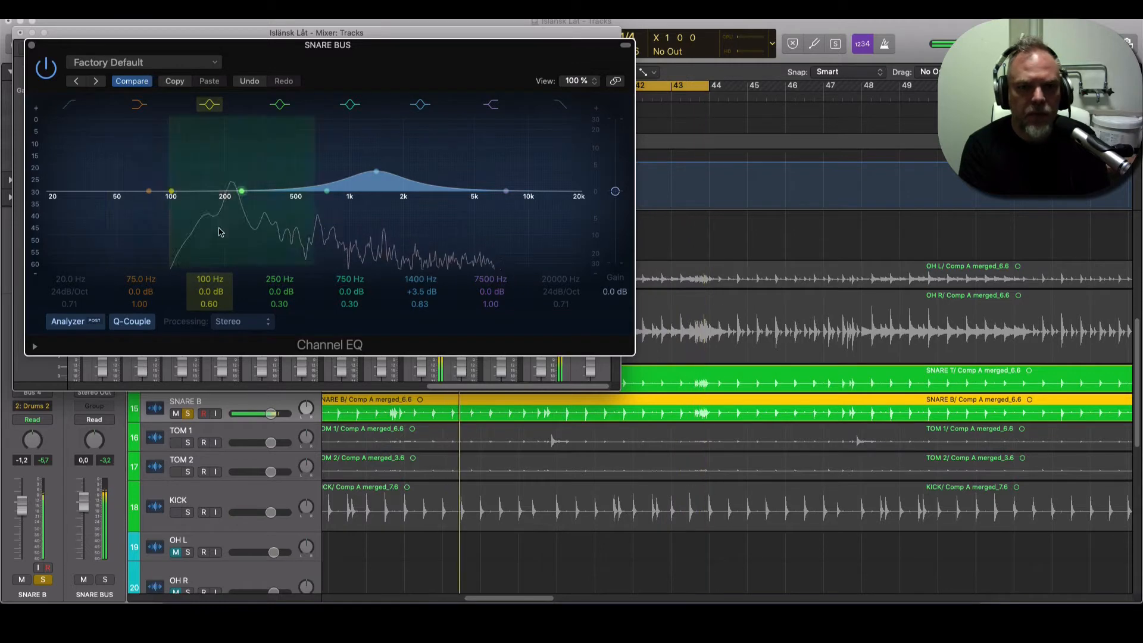
{"action": "key", "text": "super+w"}
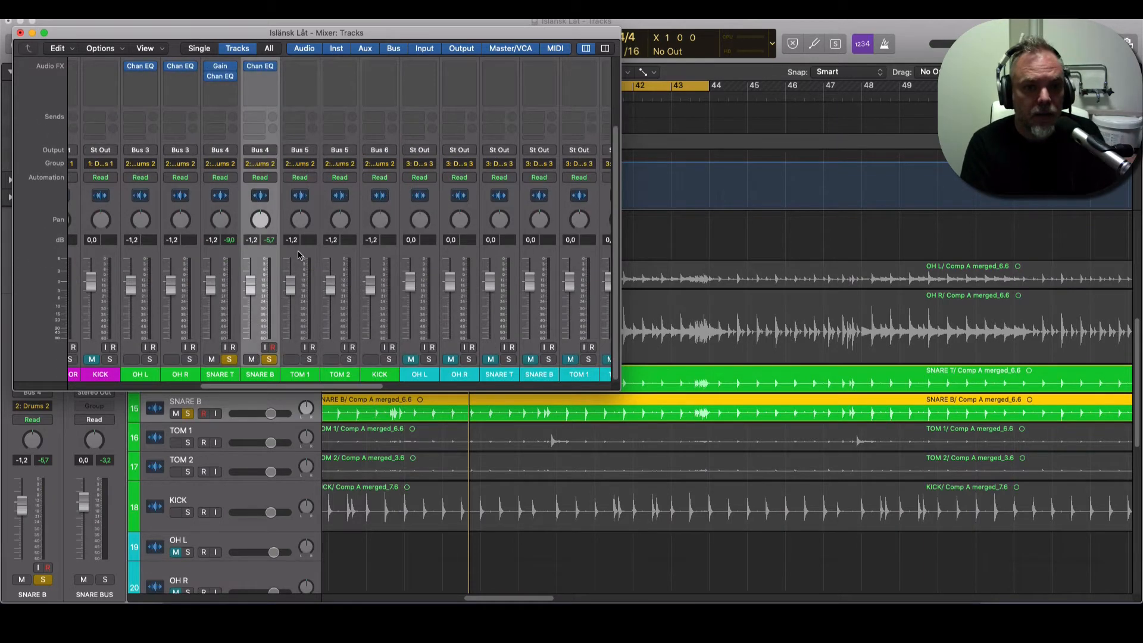
Step: Select the green TOM 1 and TOM 2 channels together, add a Noise Gate to both, and move its window off their channel strips
{"action": "left_click", "coordinate": [297, 252]}
{"action": "scroll", "coordinate": [300, 249], "scroll_direction": "up", "scroll_amount": 2}
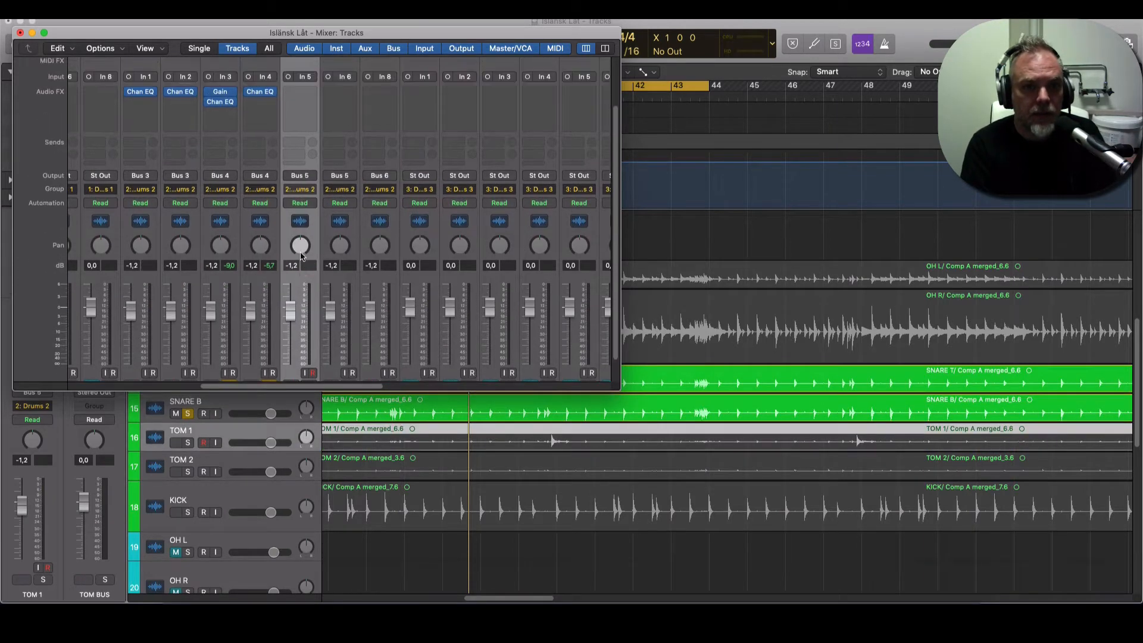
{"action": "left_click", "coordinate": [342, 281], "text": "shift"}
{"action": "scroll", "coordinate": [342, 280], "scroll_direction": "up", "scroll_amount": 4}
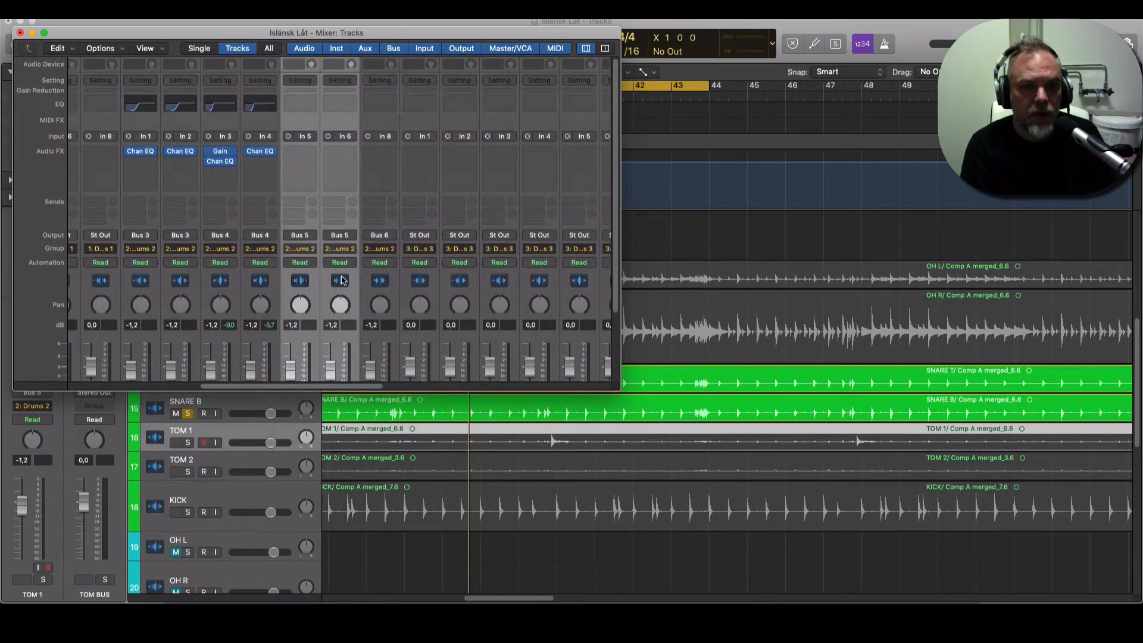
{"action": "left_click", "coordinate": [300, 159]}
{"action": "mouse_move", "coordinate": [330, 260]}
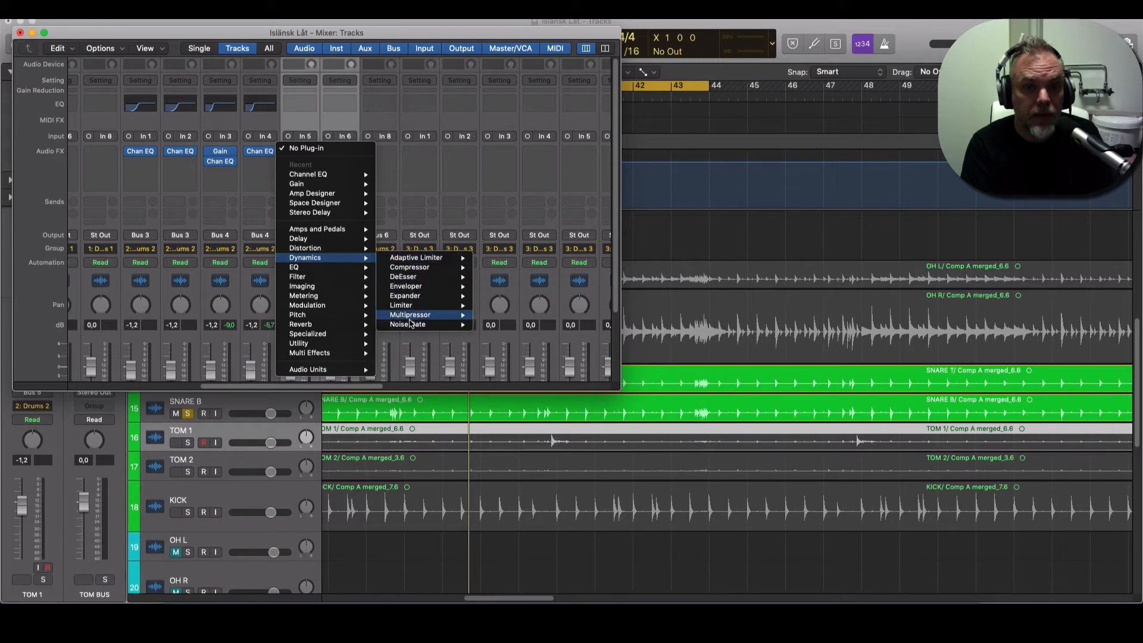
{"action": "mouse_move", "coordinate": [413, 329]}
{"action": "left_click", "coordinate": [497, 325]}
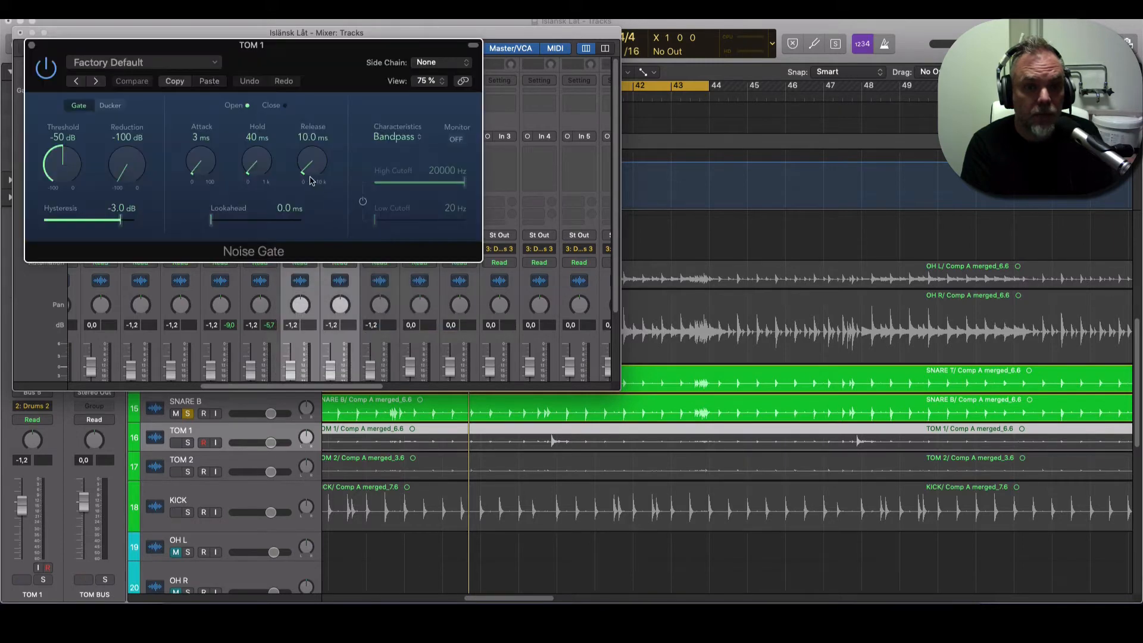
{"action": "left_click_drag", "start_coordinate": [215, 61], "coordinate": [575, 97]}
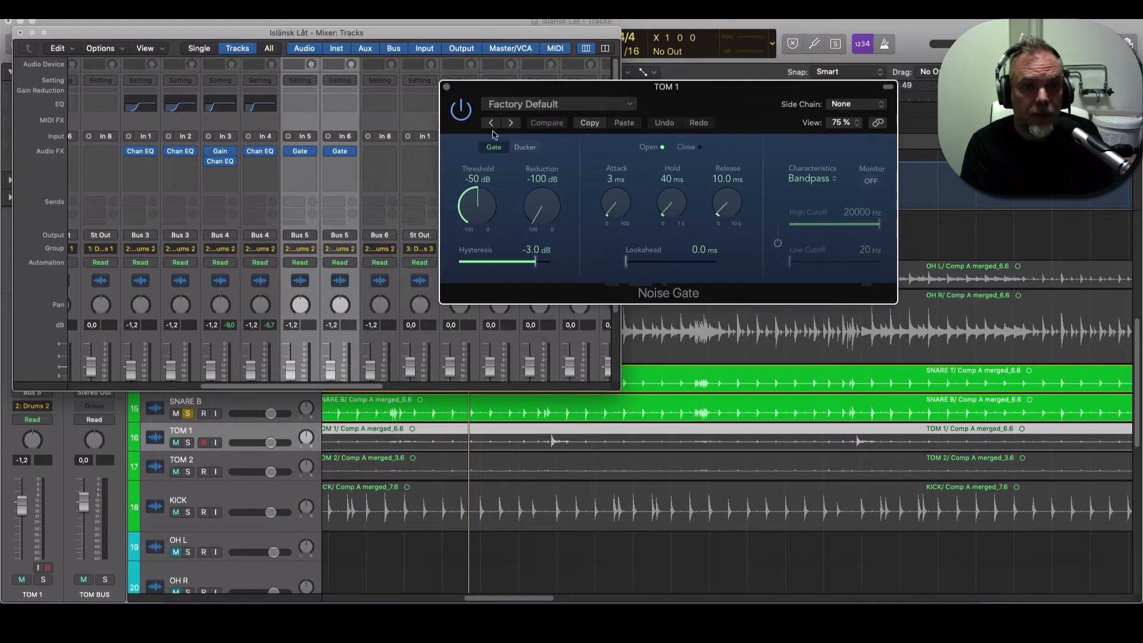
Step: Select only the green TOM 1 channel, solo it in place of SNARE T and SNARE B, and close the mixer
{"action": "left_click", "coordinate": [299, 124]}
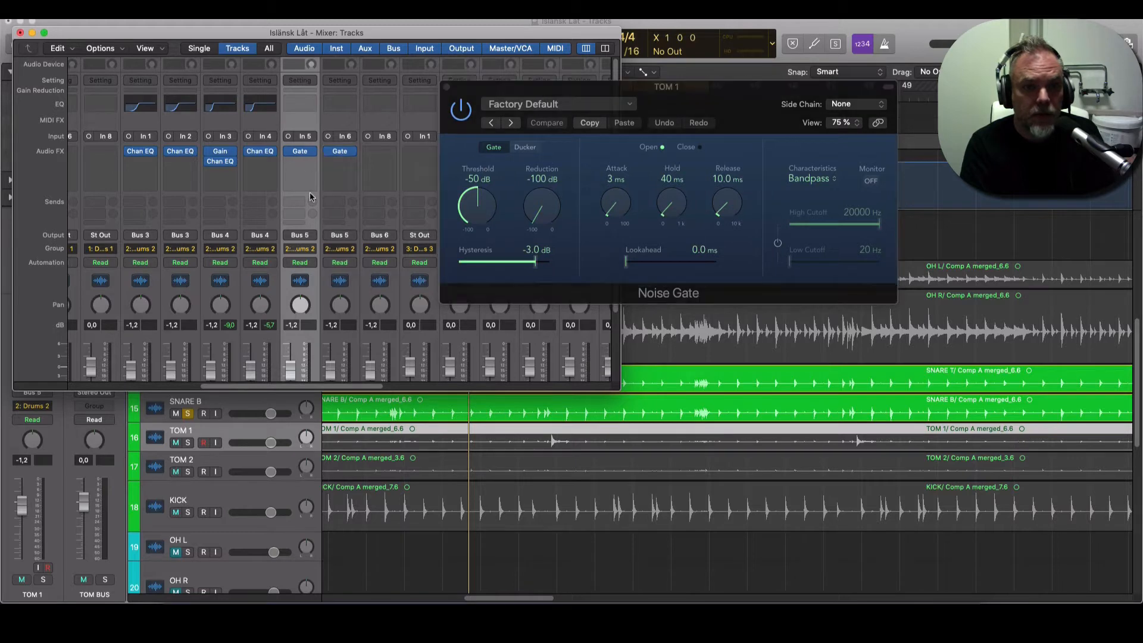
{"action": "scroll", "coordinate": [305, 254], "scroll_direction": "down", "scroll_amount": 3}
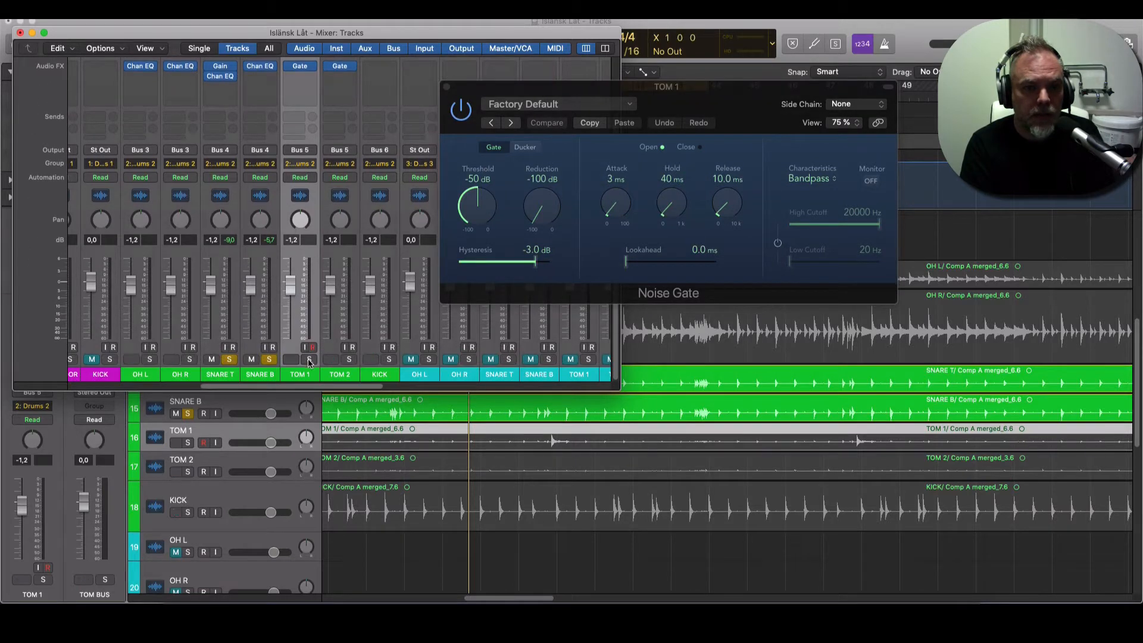
{"action": "left_click", "coordinate": [309, 359]}
{"action": "left_click", "coordinate": [269, 359]}
{"action": "left_click", "coordinate": [229, 359]}
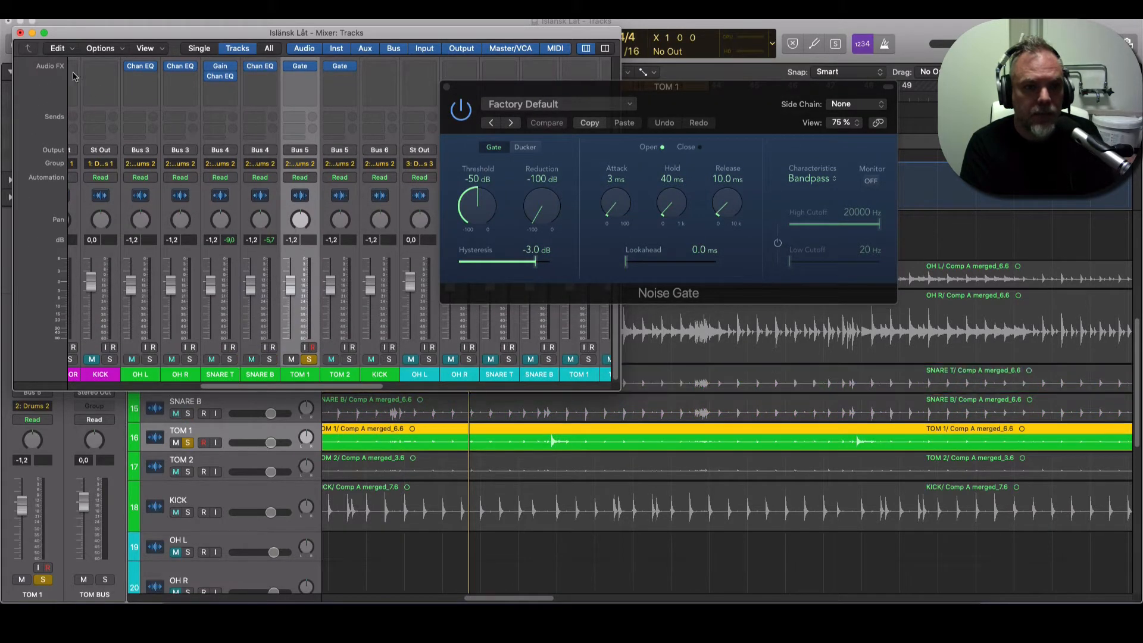
{"action": "left_click", "coordinate": [20, 33]}
Step: Move the Noise Gate window aside, audition the TOM 1 hit near bar 40 in a loop, and widen the cycle to bars 39–41
{"action": "left_click_drag", "start_coordinate": [593, 83], "coordinate": [85, 69]}
{"action": "mouse_move", "coordinate": [559, 93]}
{"action": "left_mouse_down"}
{"action": "mouse_move", "coordinate": [548, 89]}
{"action": "mouse_move", "coordinate": [583, 88]}
{"action": "mouse_move", "coordinate": [570, 92]}
{"action": "left_mouse_up"}
{"action": "key", "text": "space"}
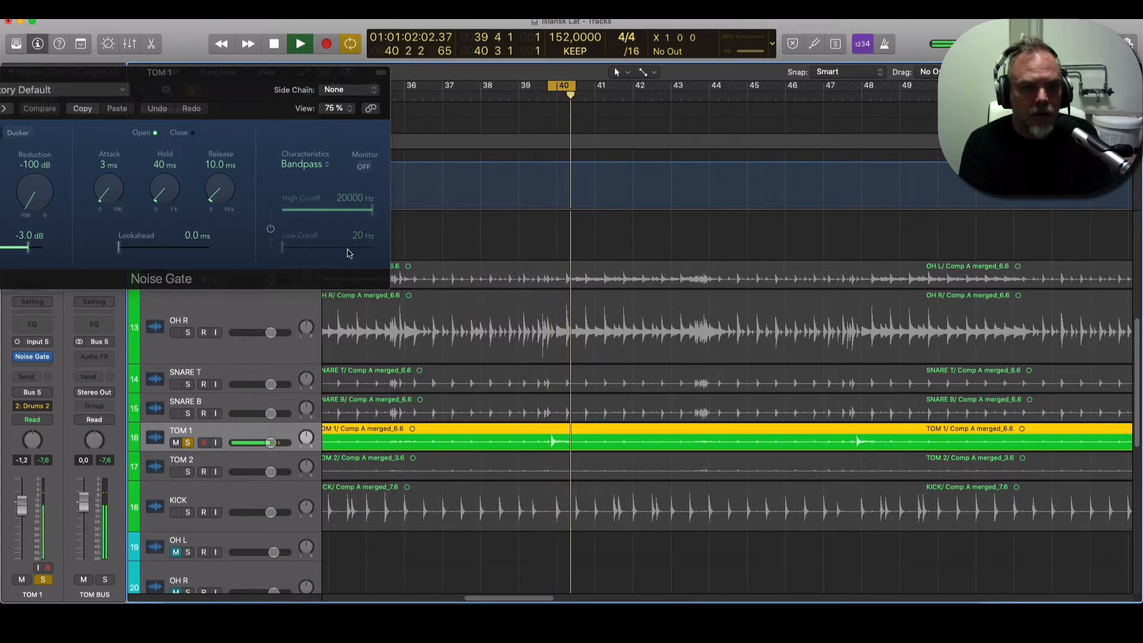
{"action": "key", "text": "space"}
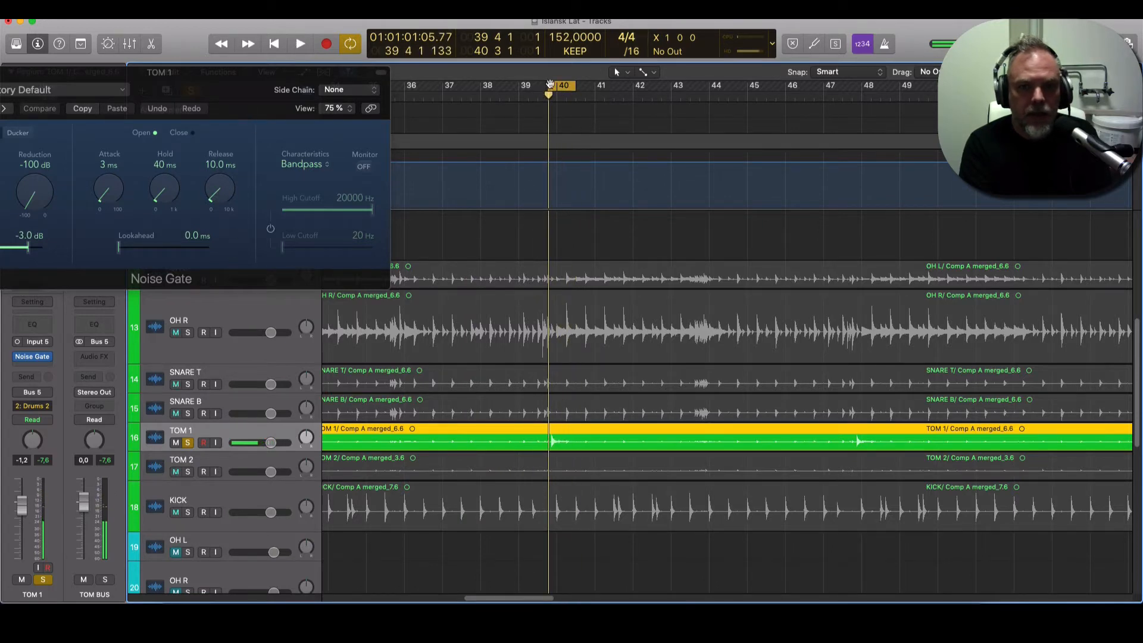
{"action": "left_click_drag", "start_coordinate": [548, 88], "coordinate": [595, 87]}
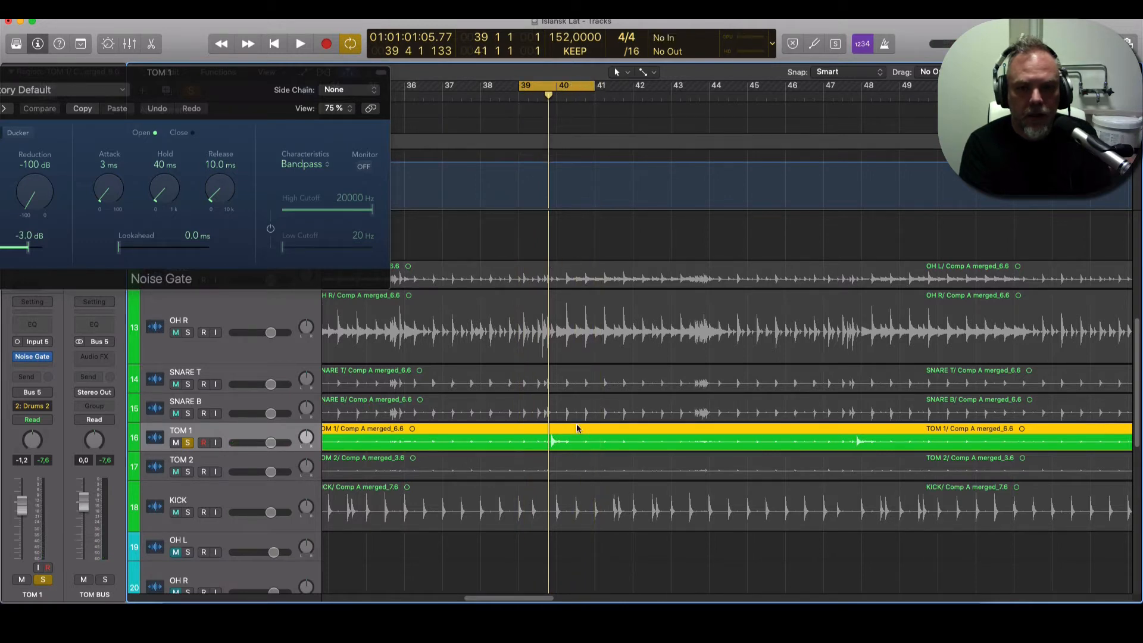
Step: Loop the TOM 1 fill from bar 21 to 22 1 3 and set its gate to -20 dB threshold, 60 ms hold and 20 ms release
{"action": "left_click_drag", "start_coordinate": [553, 597], "coordinate": [454, 600]}
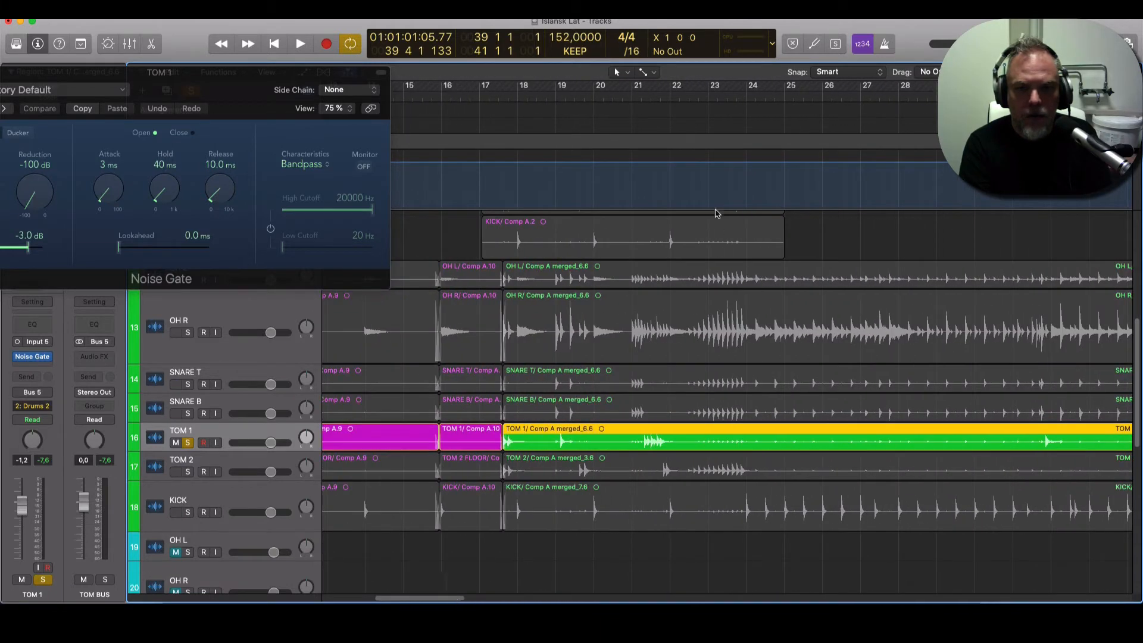
{"action": "left_click_drag", "start_coordinate": [650, 88], "coordinate": [666, 88]}
{"action": "key", "text": "space"}
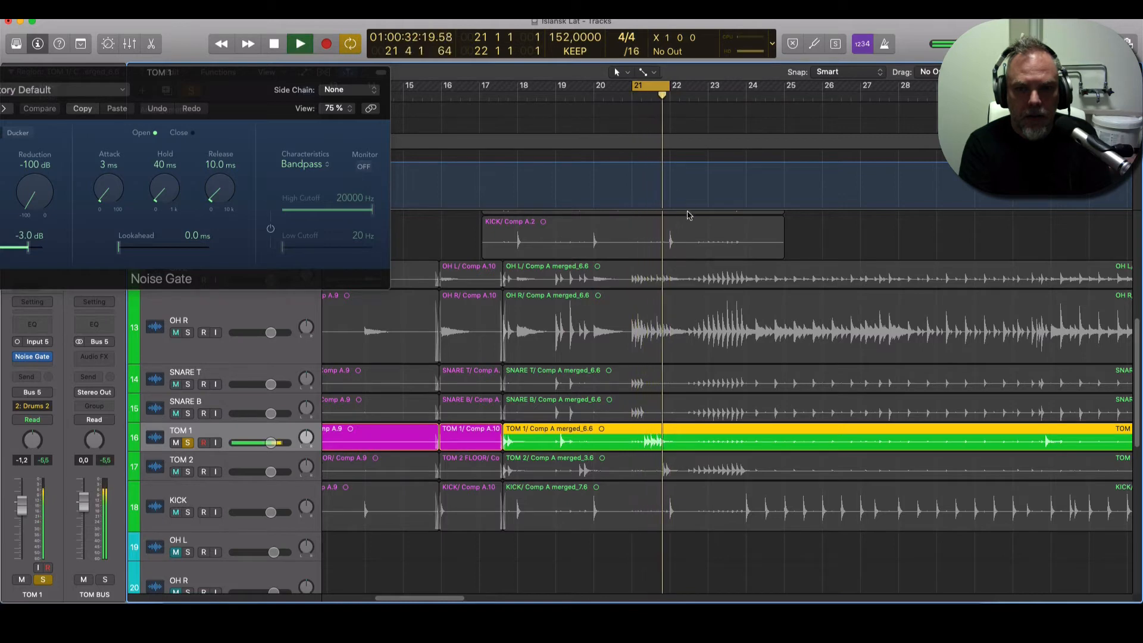
{"action": "key", "text": "space"}
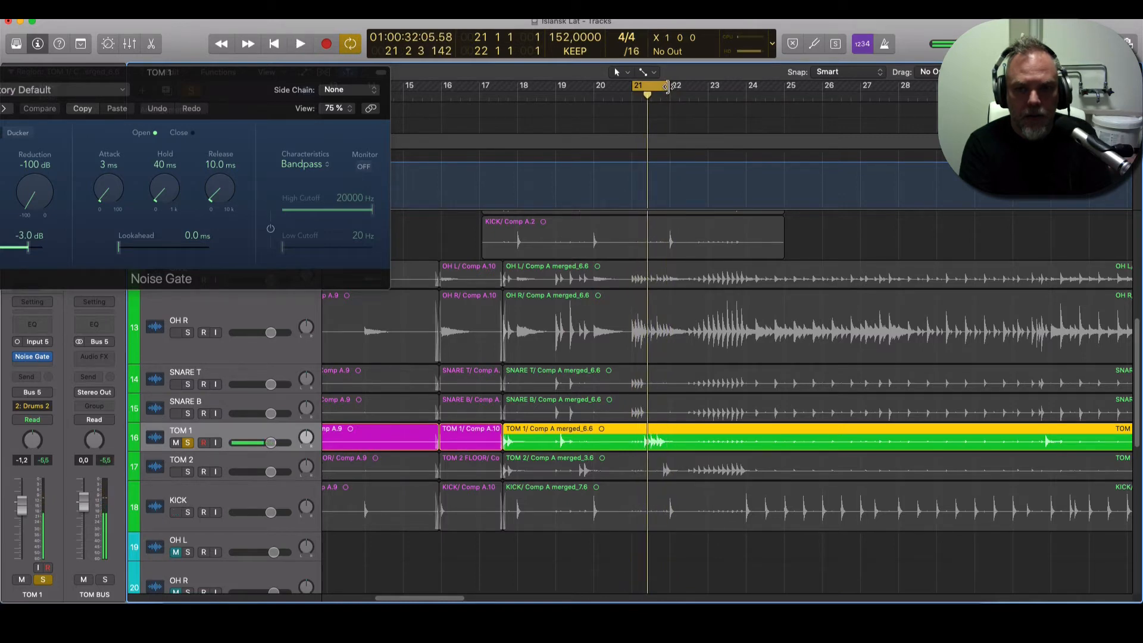
{"action": "left_click_drag", "start_coordinate": [666, 87], "coordinate": [674, 88]}
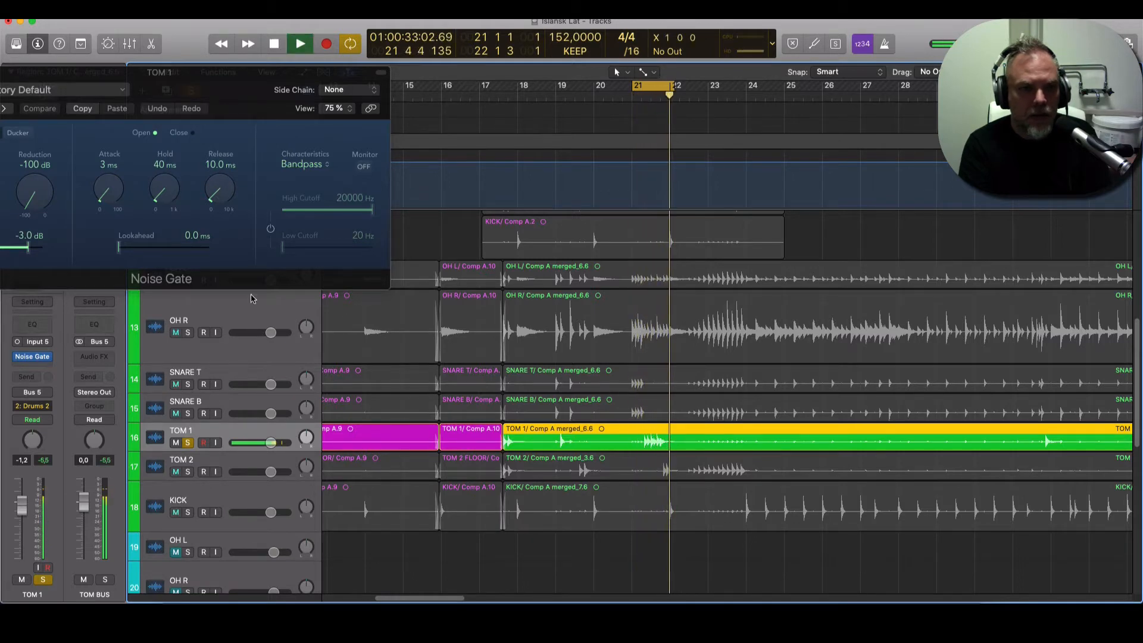
{"action": "left_click_drag", "start_coordinate": [218, 99], "coordinate": [381, 111]}
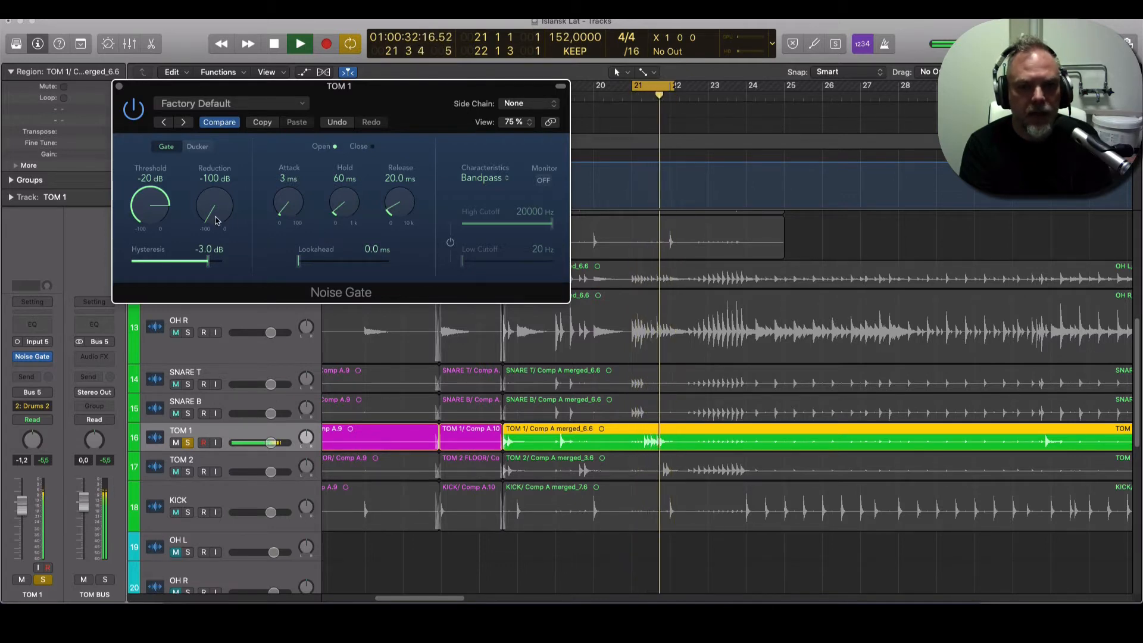
{"action": "key", "text": "space"}
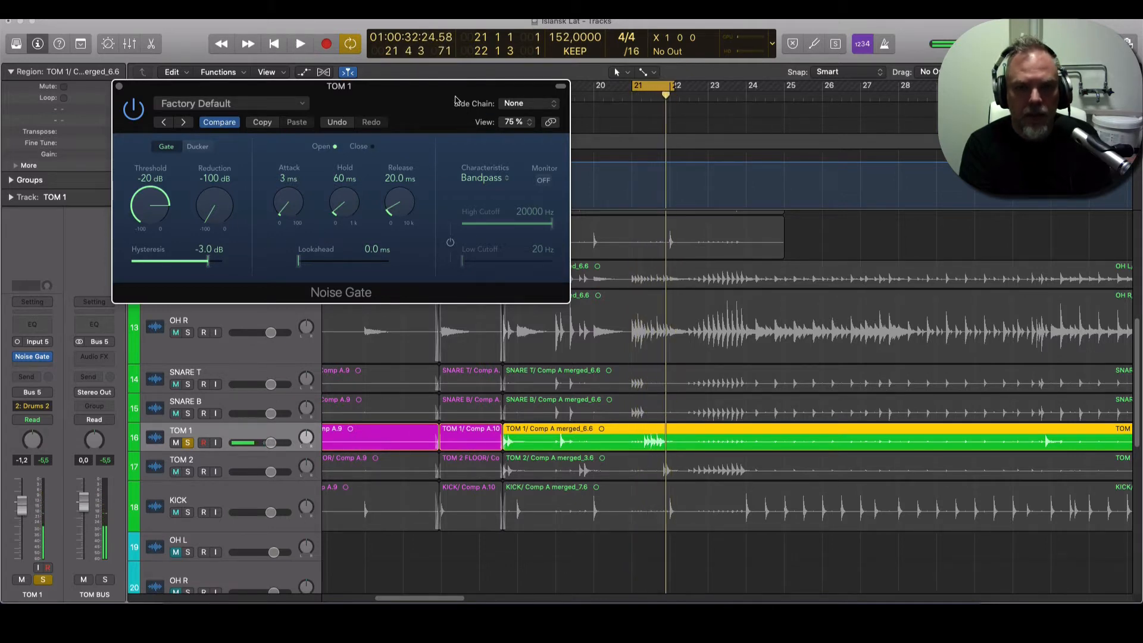
Step: Check the TOM 1 gate by looping and playing 17 2 3 to 18 2 3, then bars 25 to 27
{"action": "left_click_drag", "start_coordinate": [456, 100], "coordinate": [312, 110]}
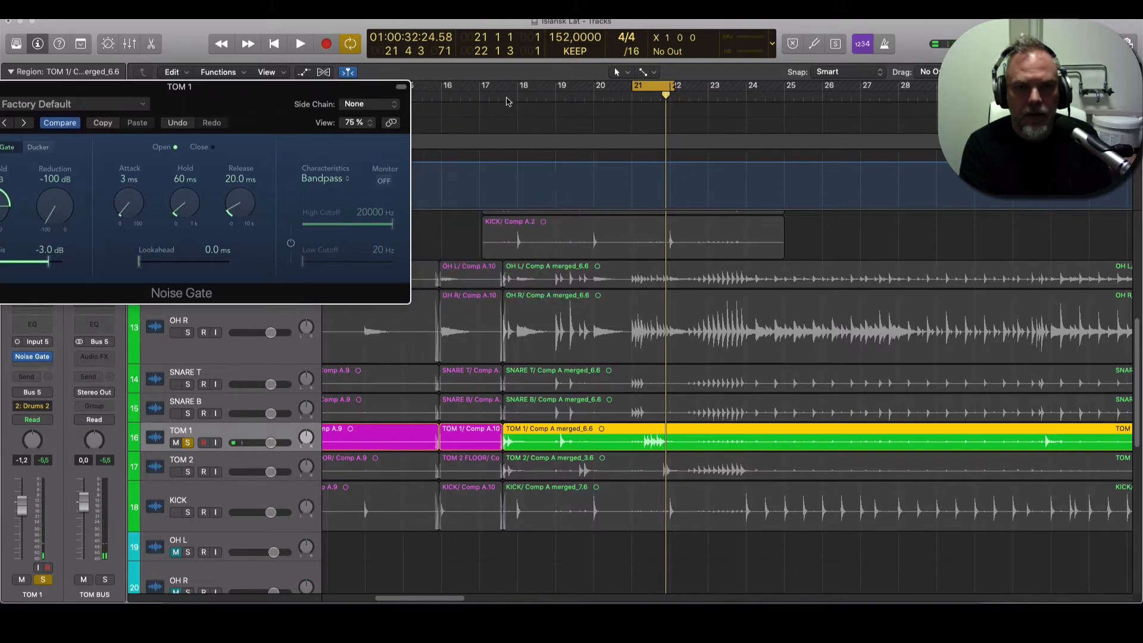
{"action": "mouse_move", "coordinate": [504, 89]}
{"action": "left_mouse_down"}
{"action": "mouse_move", "coordinate": [538, 87]}
{"action": "mouse_move", "coordinate": [508, 88]}
{"action": "left_mouse_up"}
{"action": "key", "text": "space"}
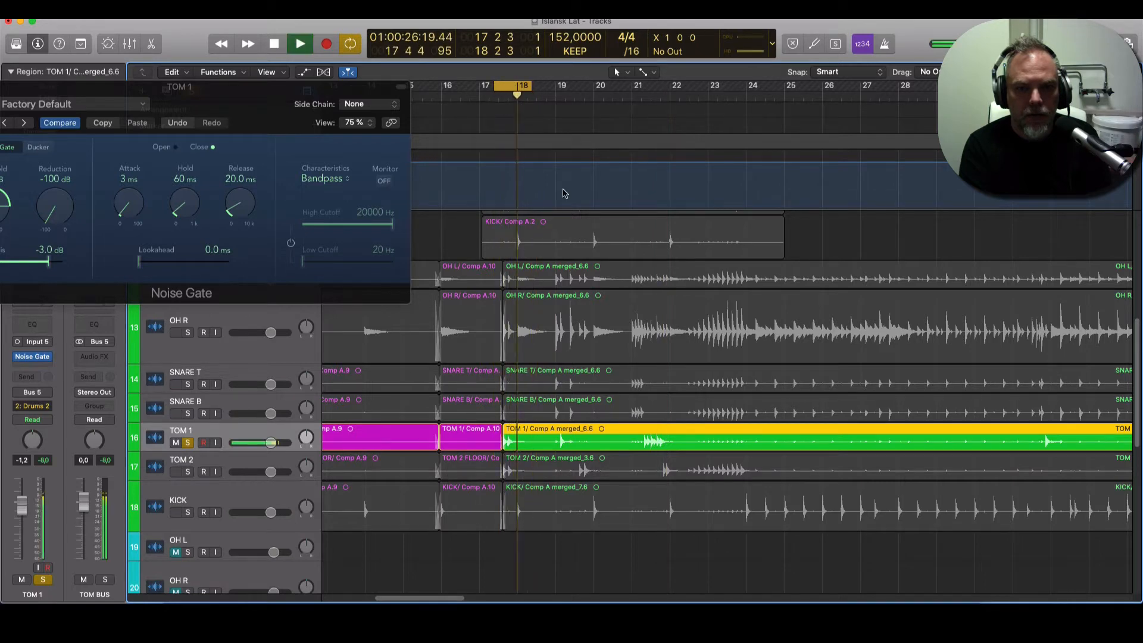
{"action": "key", "text": "space"}
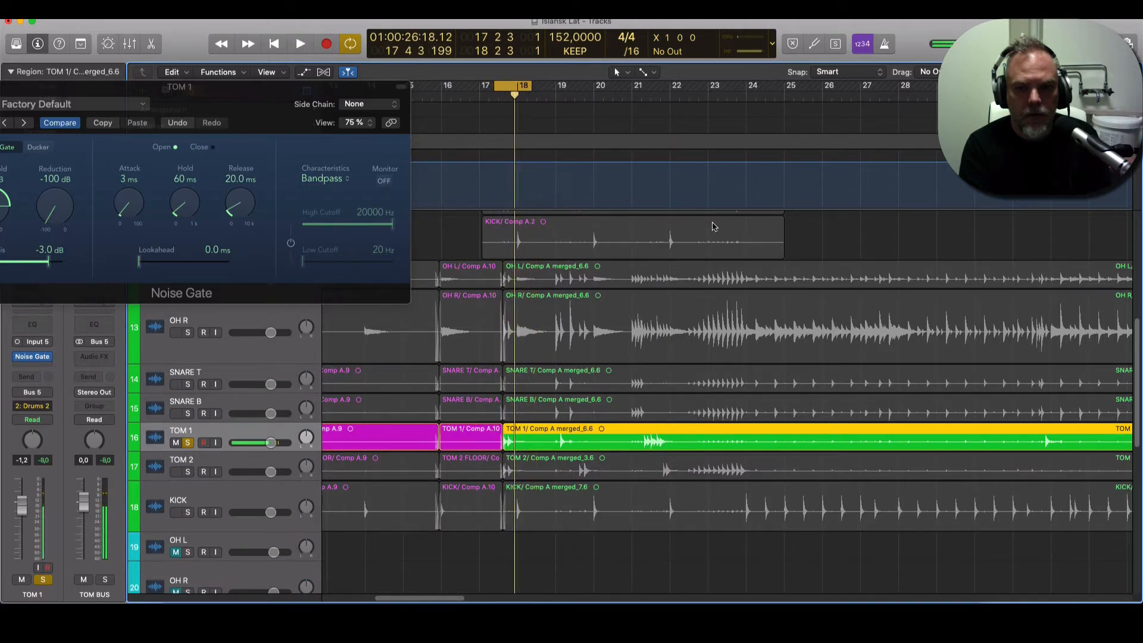
{"action": "left_click_drag", "start_coordinate": [790, 88], "coordinate": [858, 90]}
{"action": "key", "text": "space"}
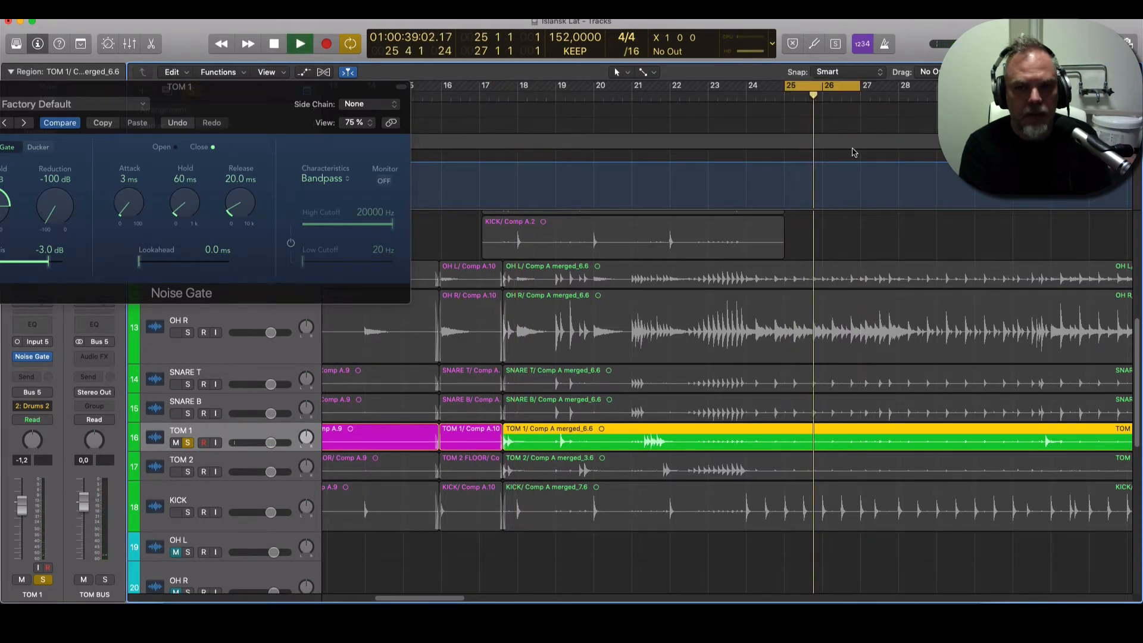
{"action": "key", "text": "space"}
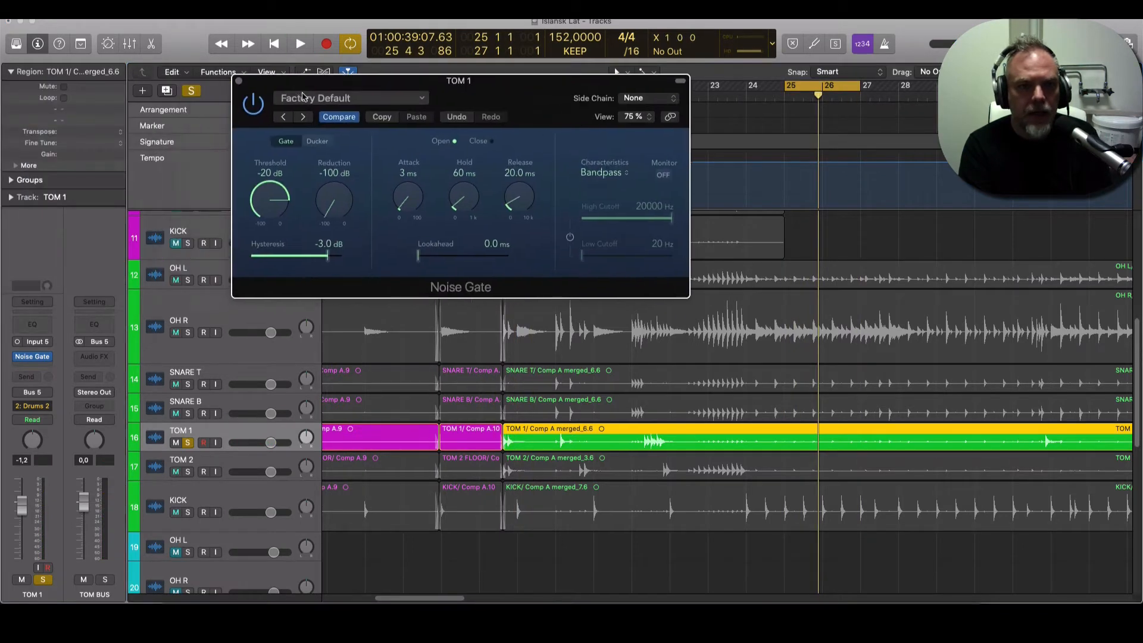
Step: Close the TOM 1 gate, open the Noise Gate on TOM 2, and solo TOM 2 instead of TOM 1
{"action": "left_click", "coordinate": [239, 82]}
{"action": "left_click", "coordinate": [226, 461]}
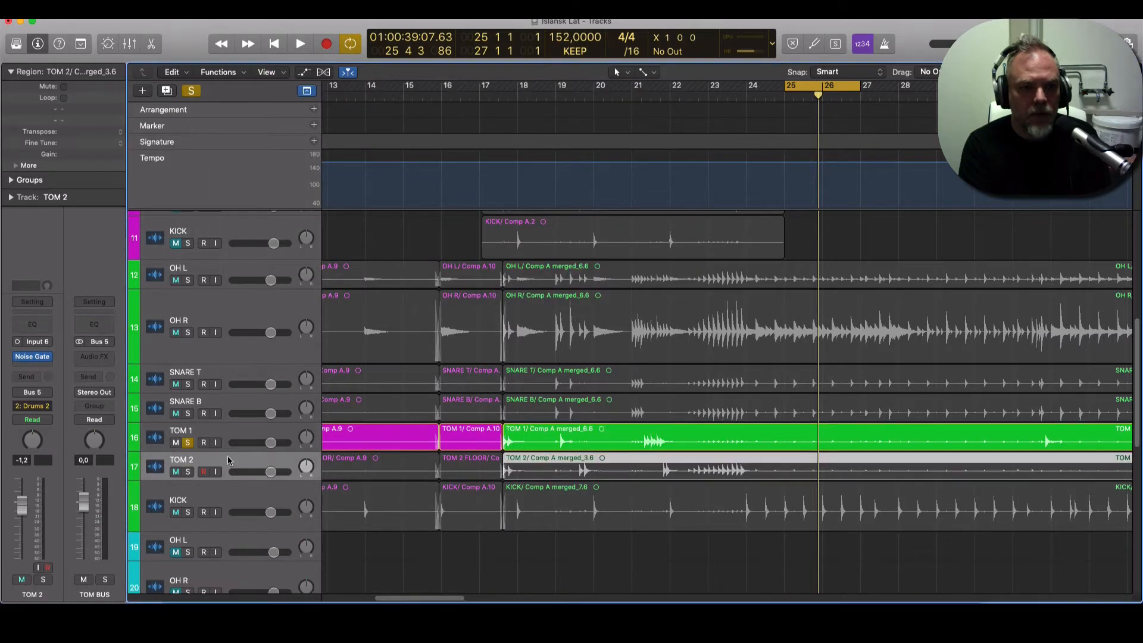
{"action": "left_click", "coordinate": [33, 358]}
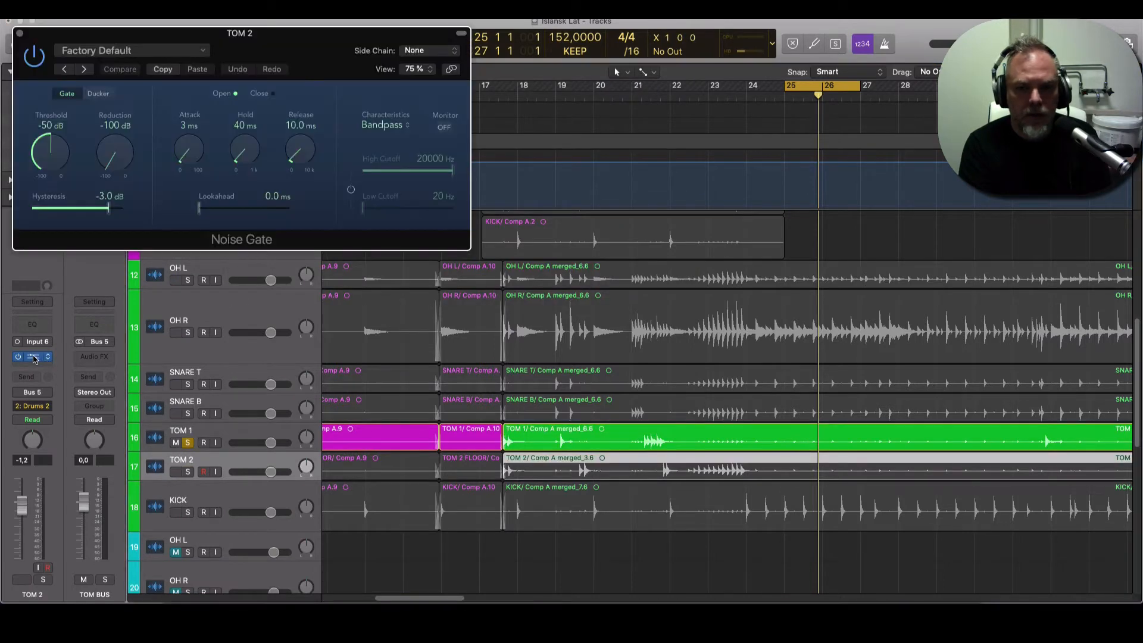
{"action": "left_click", "coordinate": [188, 471]}
{"action": "left_click", "coordinate": [188, 443]}
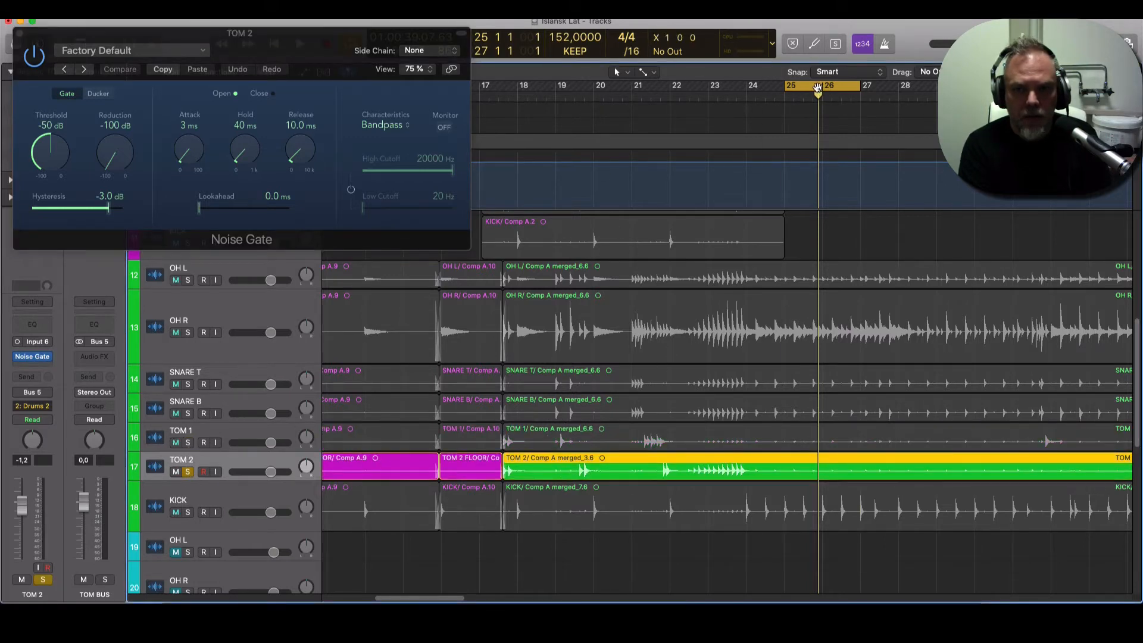
Step: Loop and play the TOM 2 hits, set its gate to -22 dB threshold, 100 ms hold and 30.1 ms release, and close the gate
{"action": "left_click_drag", "start_coordinate": [817, 88], "coordinate": [578, 89]}
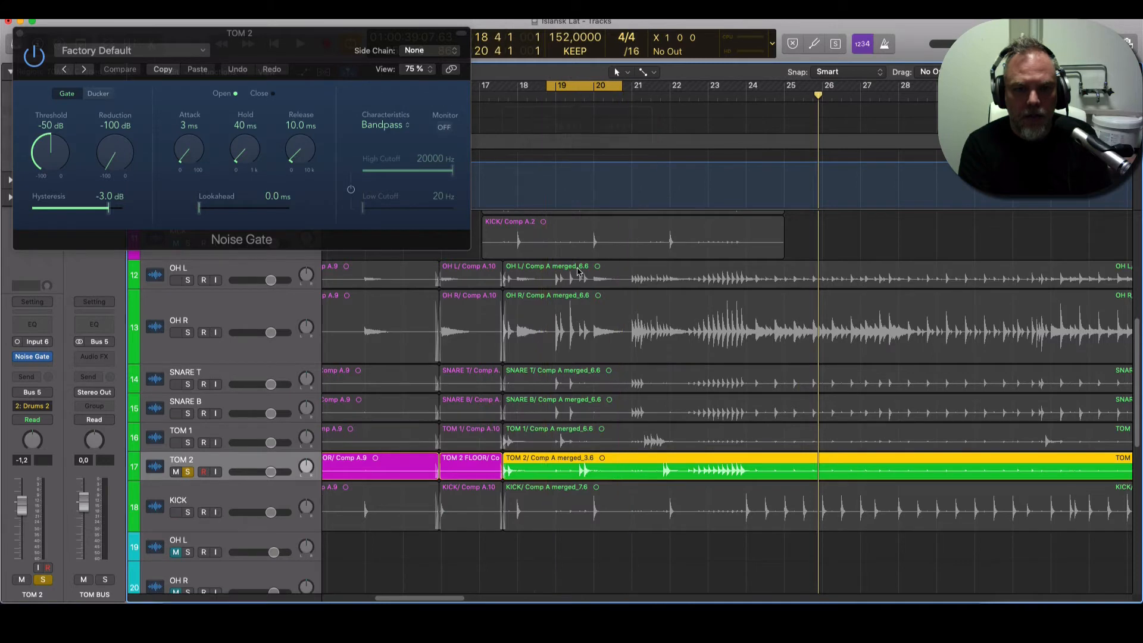
{"action": "key", "text": "space"}
{"action": "left_click_drag", "start_coordinate": [51, 132], "coordinate": [49, 109]}
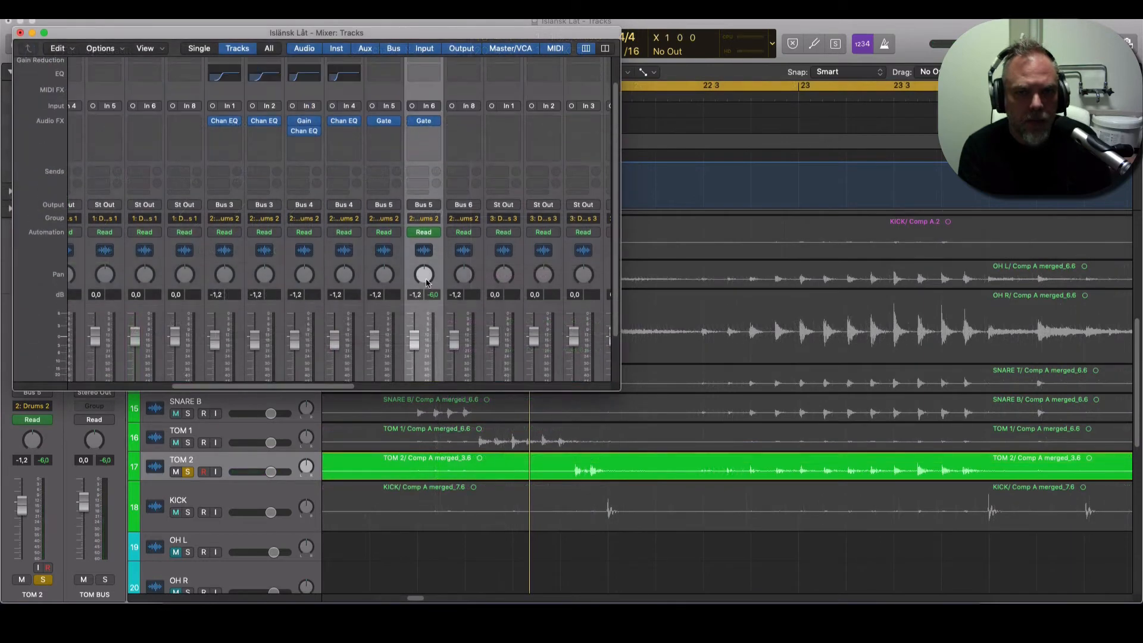
{"action": "left_click", "coordinate": [425, 123]}
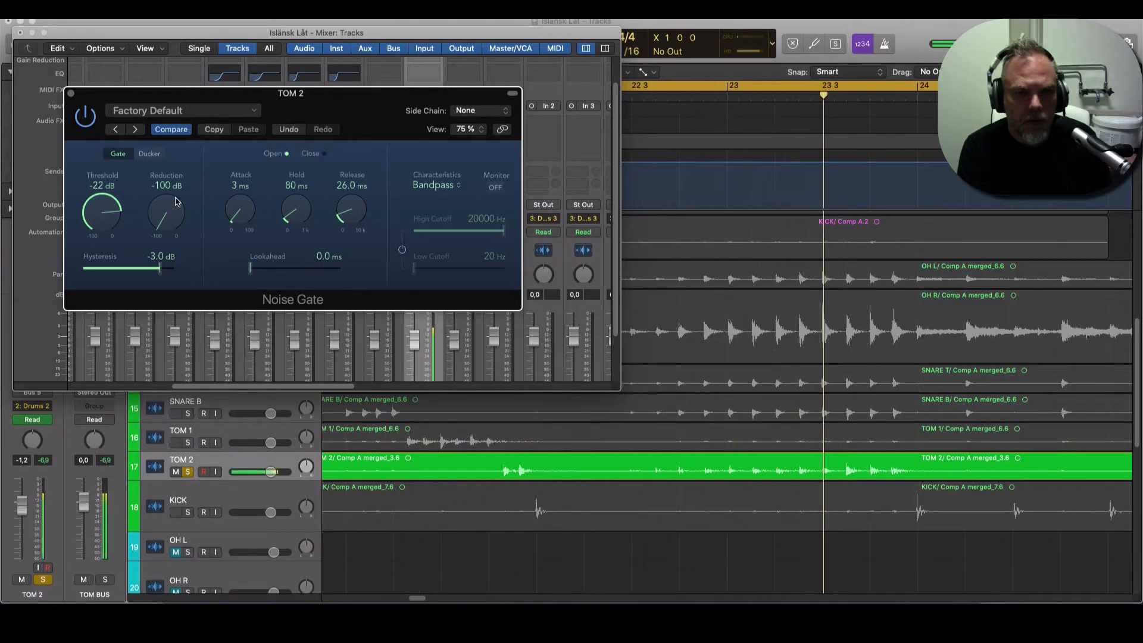
{"action": "left_click_drag", "start_coordinate": [296, 217], "coordinate": [353, 215]}
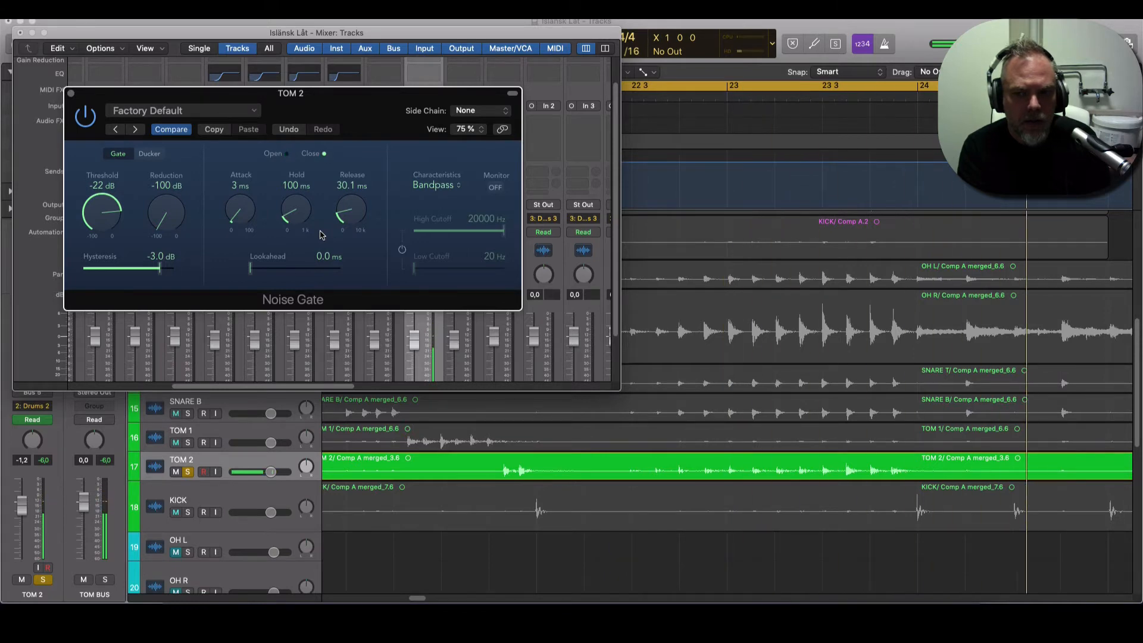
{"action": "left_click", "coordinate": [71, 94]}
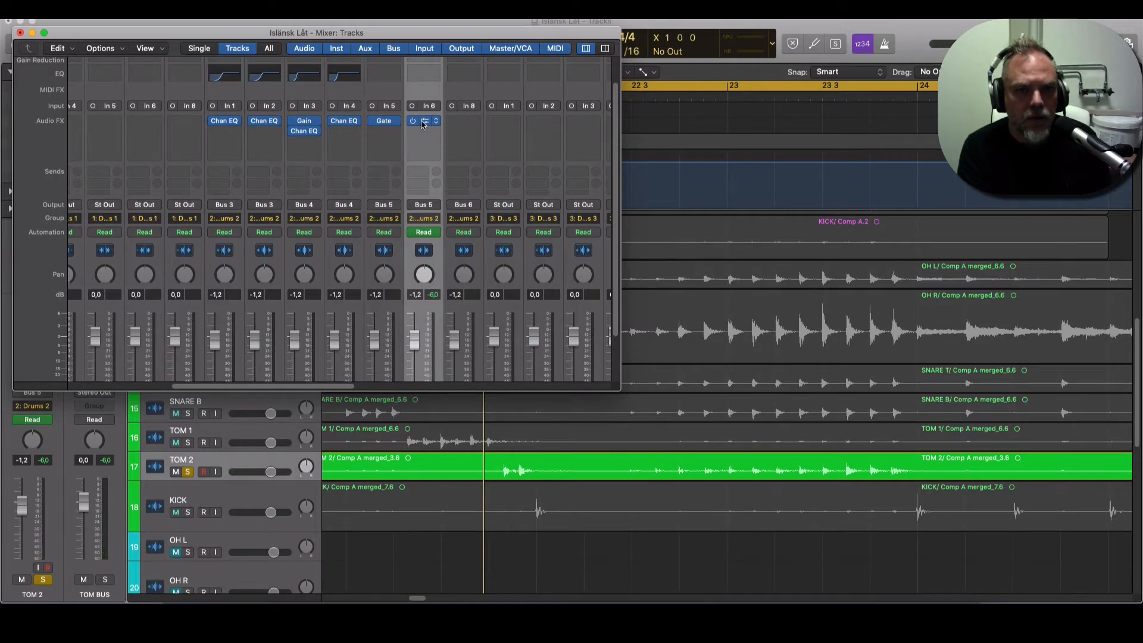
Step: Add a stereo Compressor to the TOM BUS
{"action": "left_click_drag", "start_coordinate": [343, 385], "coordinate": [640, 394]}
{"action": "scroll", "coordinate": [494, 308], "scroll_direction": "down", "scroll_amount": 3}
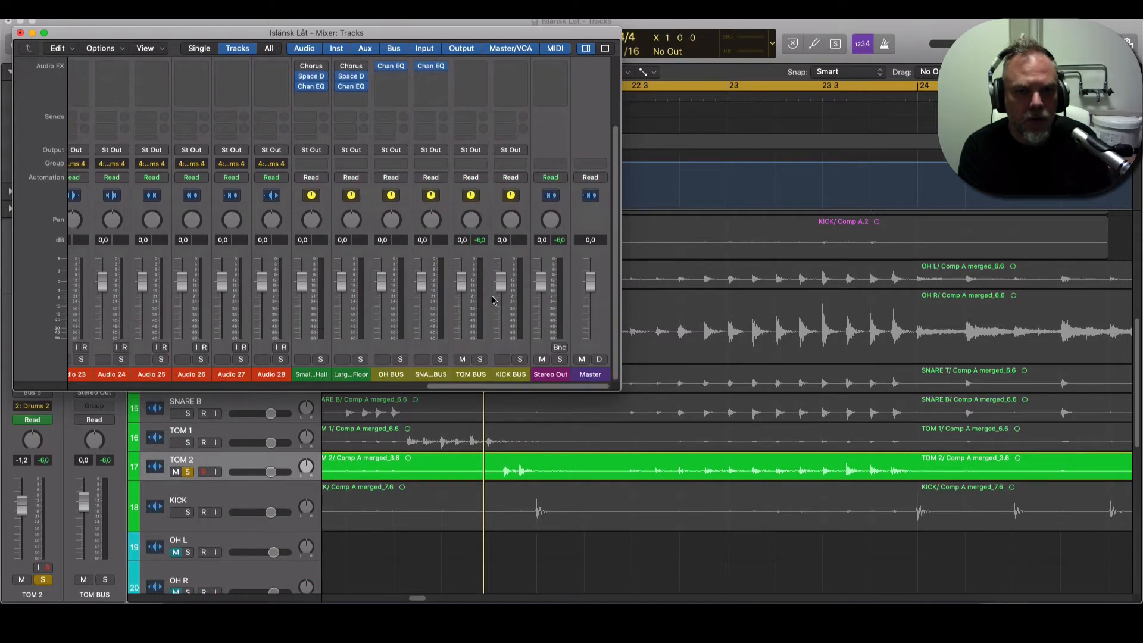
{"action": "scroll", "coordinate": [491, 305], "scroll_direction": "up", "scroll_amount": 5}
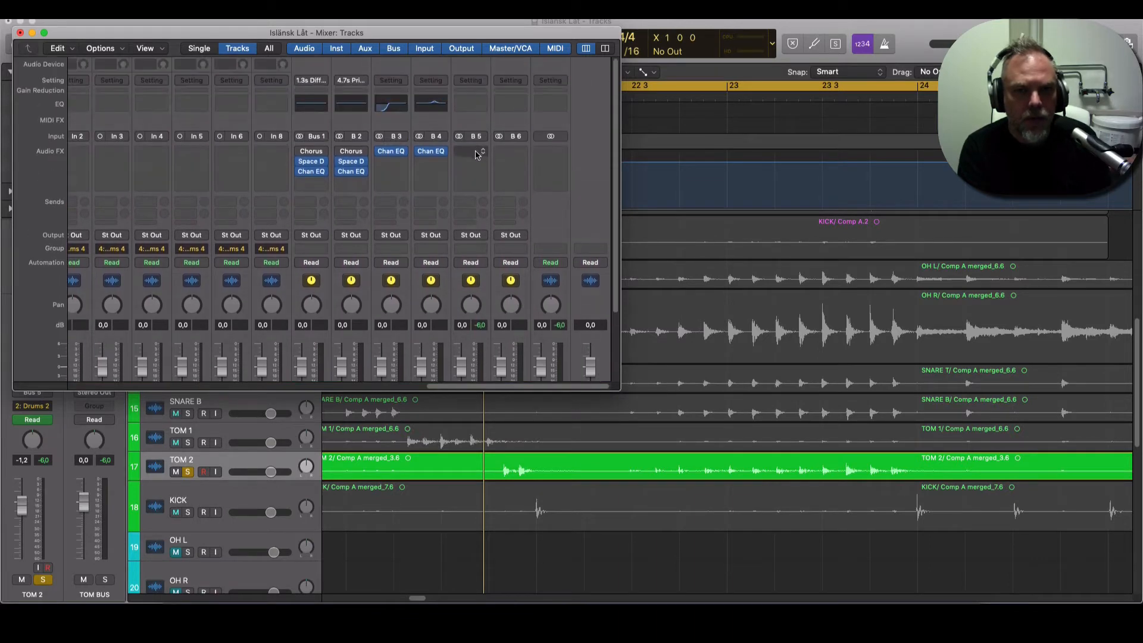
{"action": "left_click", "coordinate": [476, 154]}
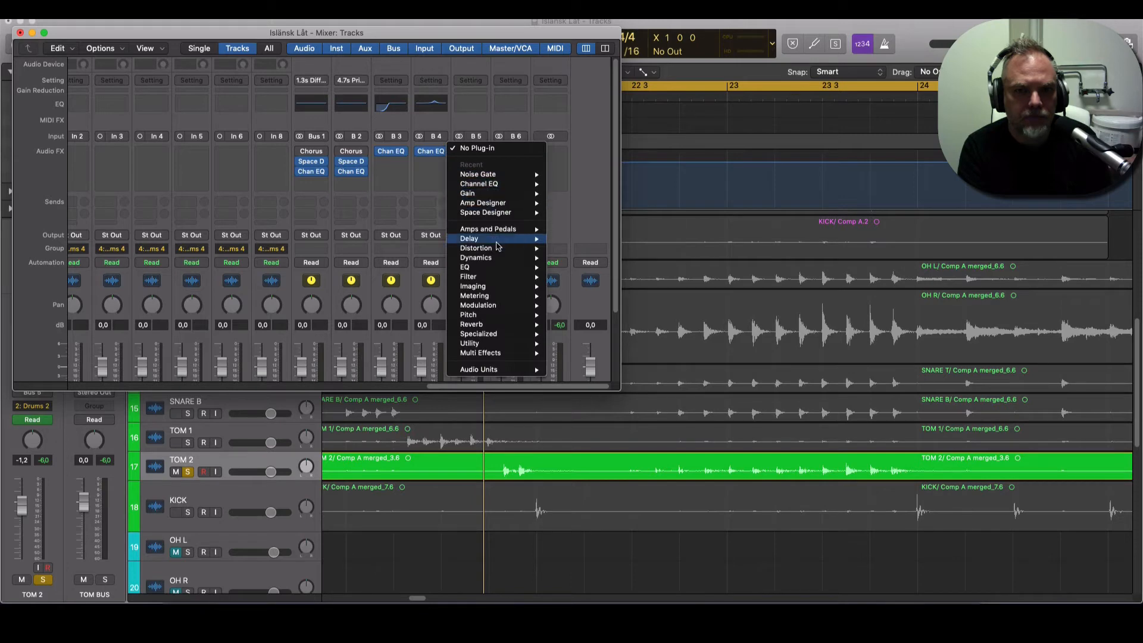
{"action": "mouse_move", "coordinate": [494, 257]}
{"action": "mouse_move", "coordinate": [576, 261]}
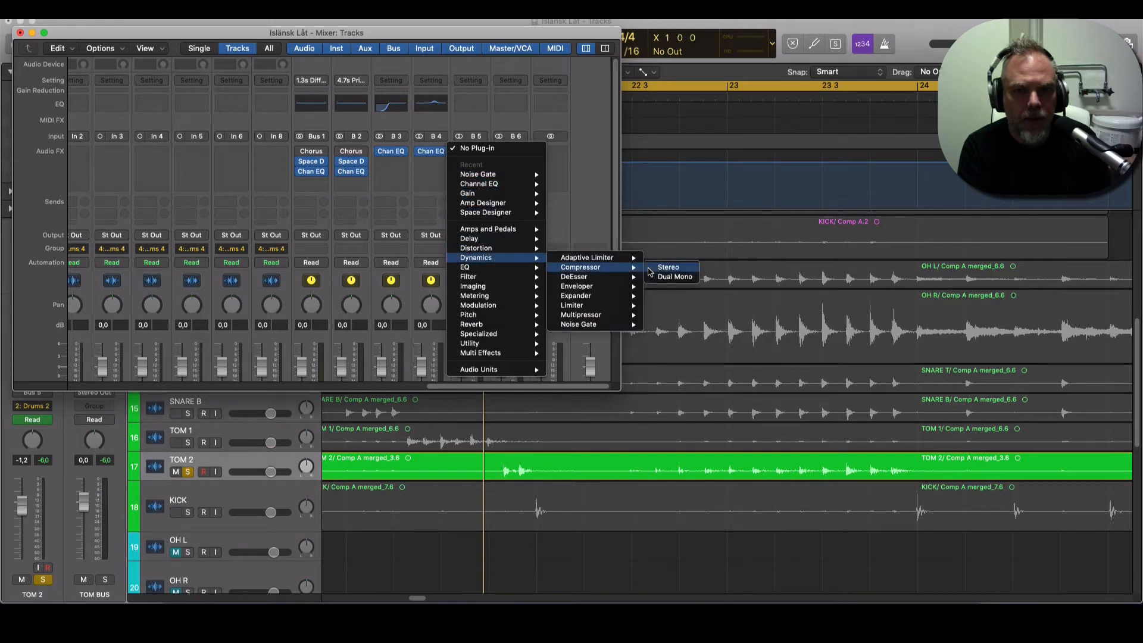
{"action": "left_click", "coordinate": [662, 269]}
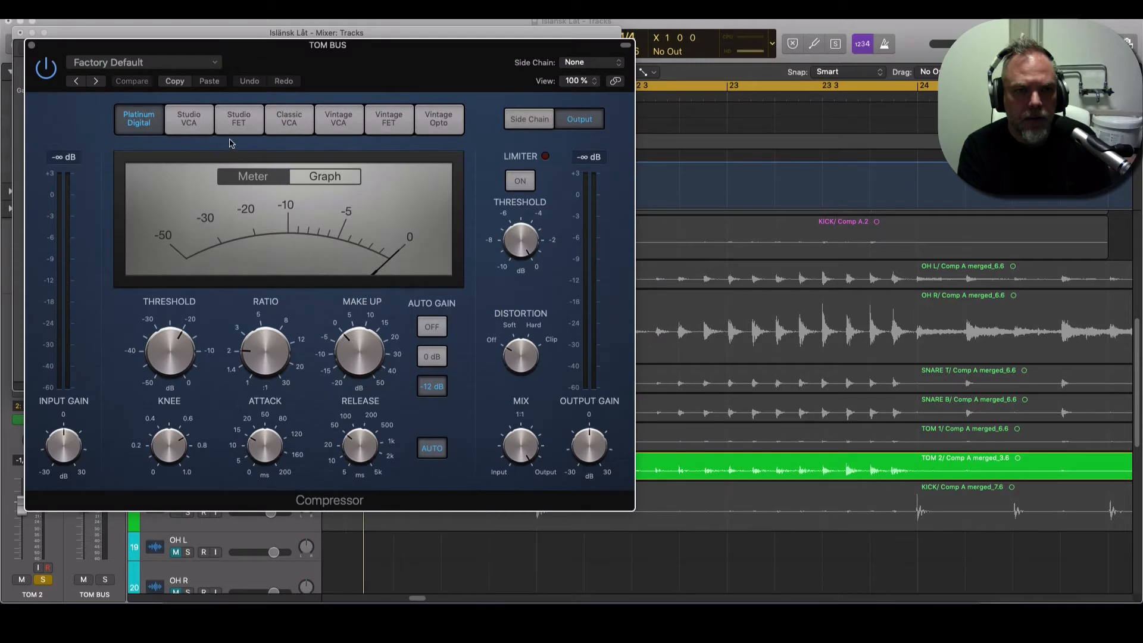
Step: Solo the TOM BUS and switch its Compressor to the Studio FET model
{"action": "left_click", "coordinate": [32, 45]}
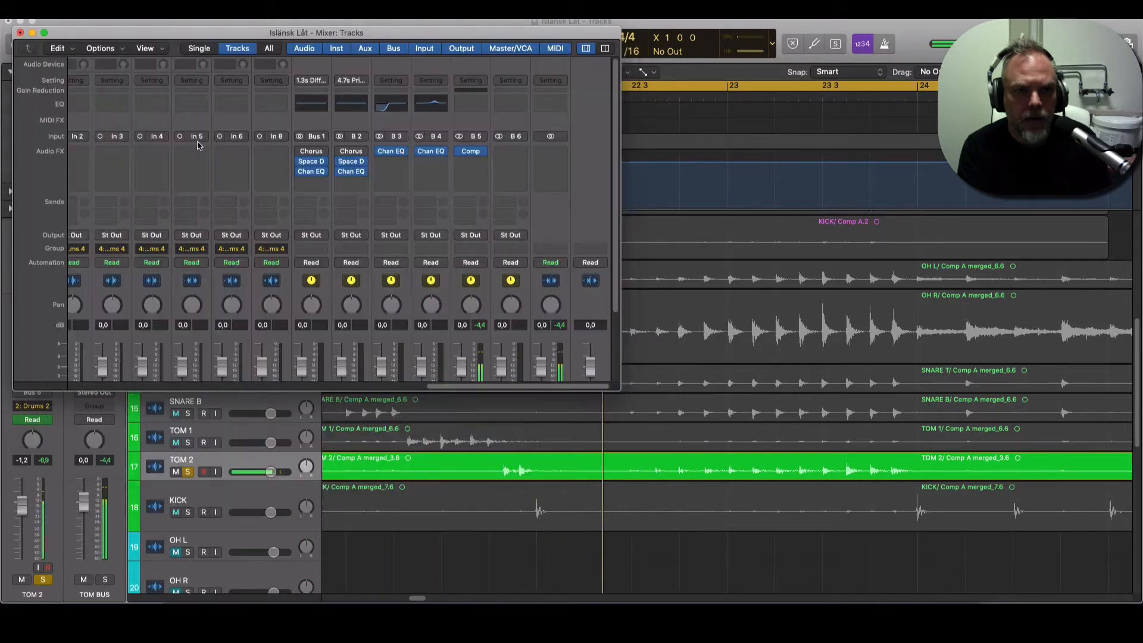
{"action": "scroll", "coordinate": [437, 289], "scroll_direction": "down", "scroll_amount": 5}
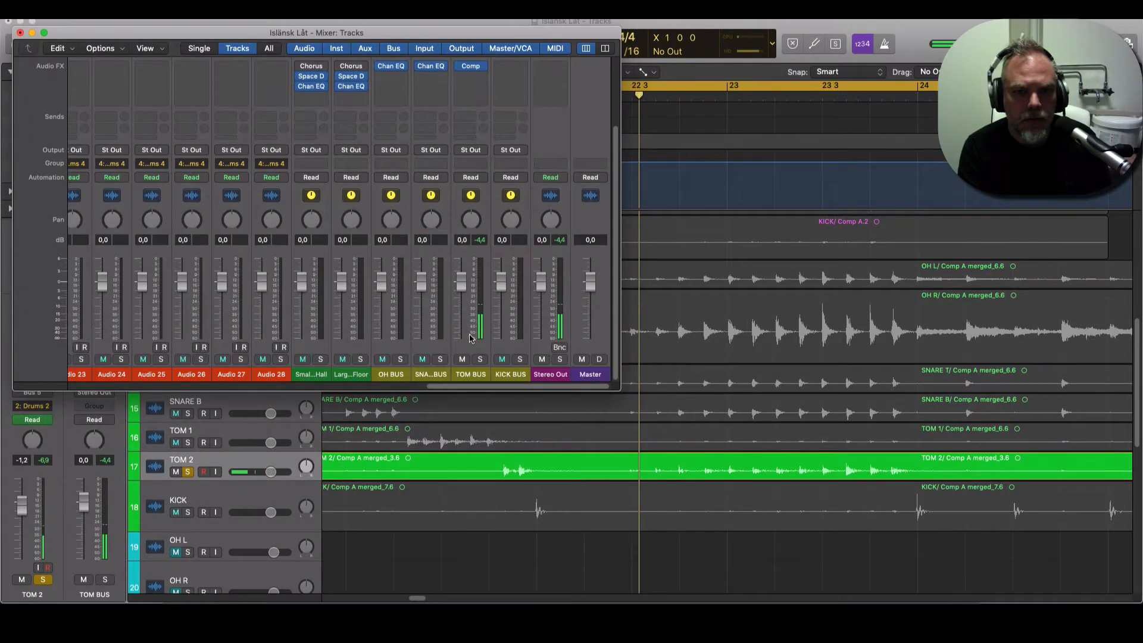
{"action": "left_click", "coordinate": [482, 359]}
{"action": "scroll", "coordinate": [466, 274], "scroll_direction": "up", "scroll_amount": 3}
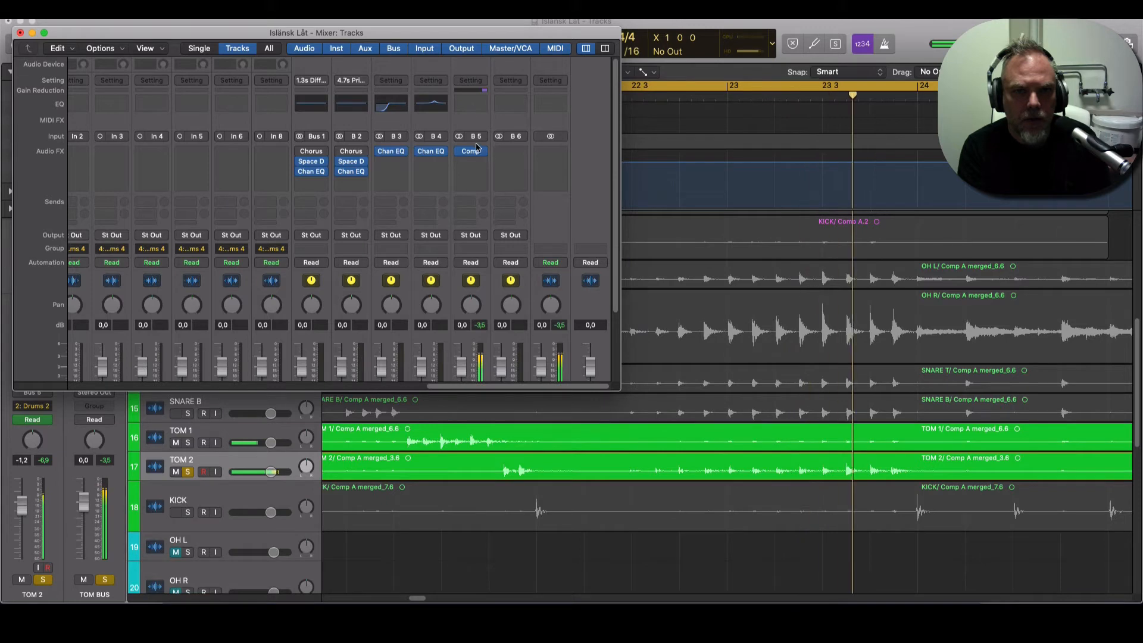
{"action": "left_click", "coordinate": [471, 151]}
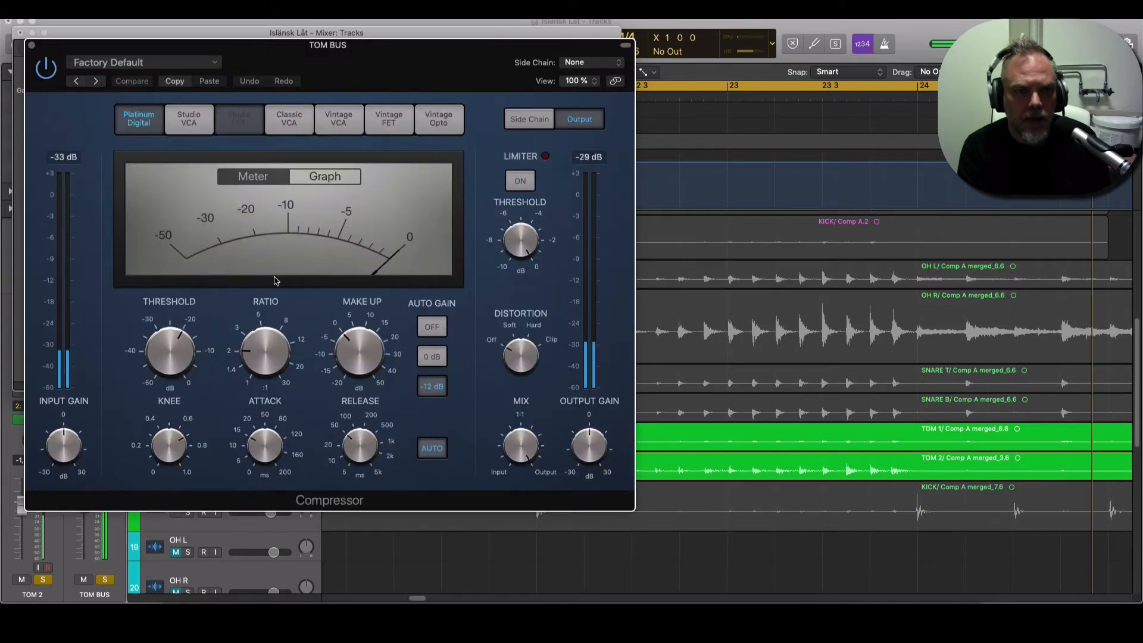
{"action": "left_click", "coordinate": [237, 119]}
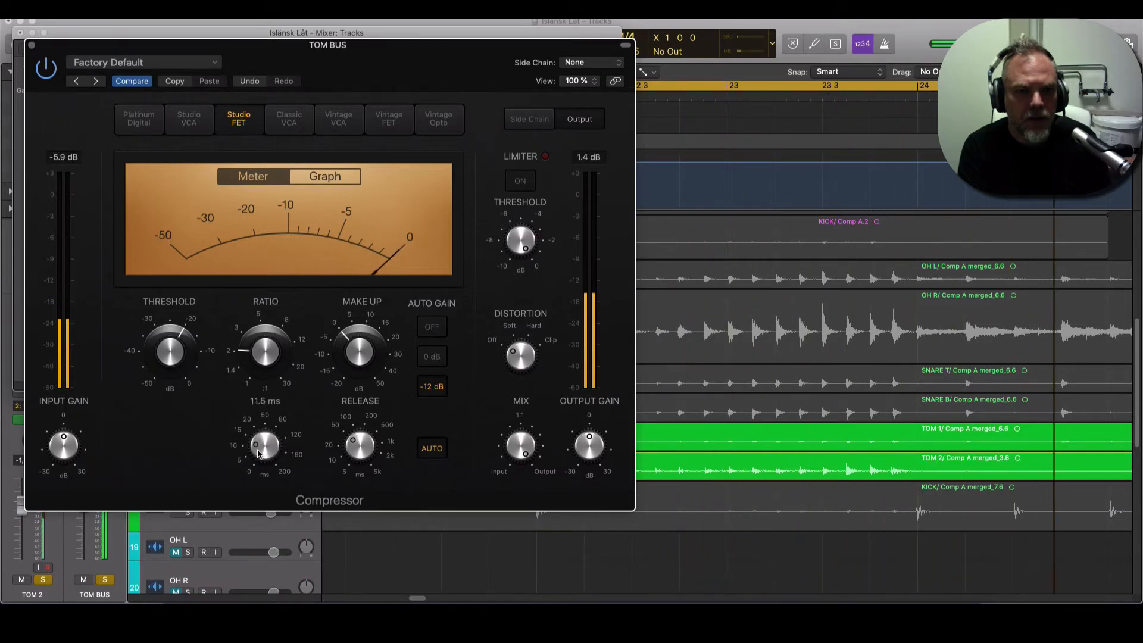
Step: Shorten the attack of the TOM BUS Compressor slightly and close the compressor
{"action": "left_click_drag", "start_coordinate": [258, 449], "coordinate": [259, 458]}
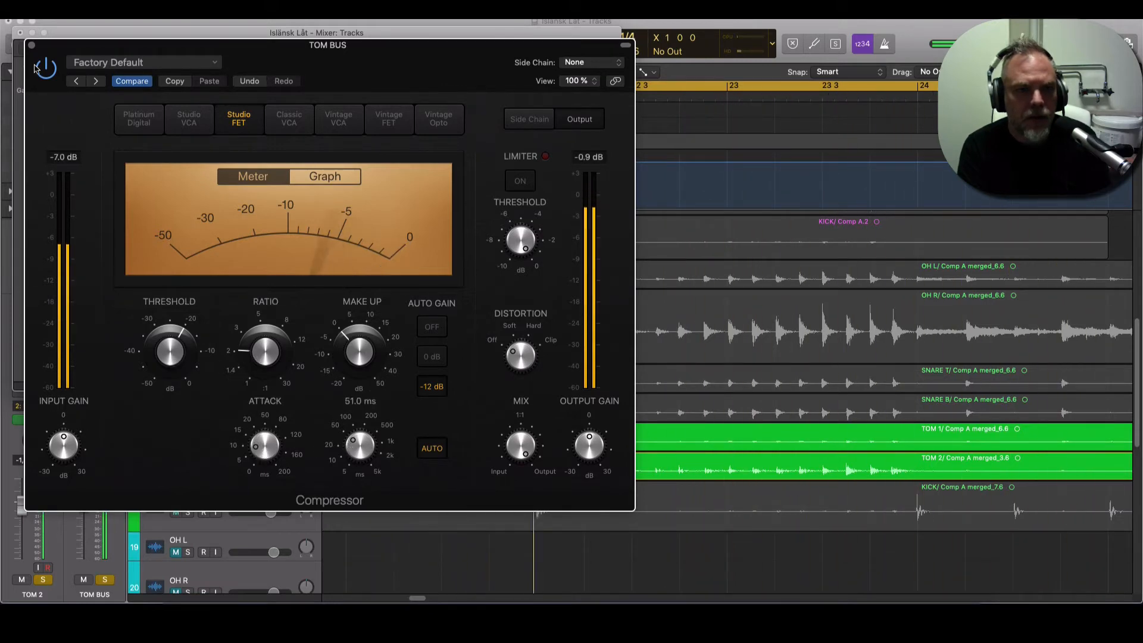
{"action": "left_click", "coordinate": [30, 45]}
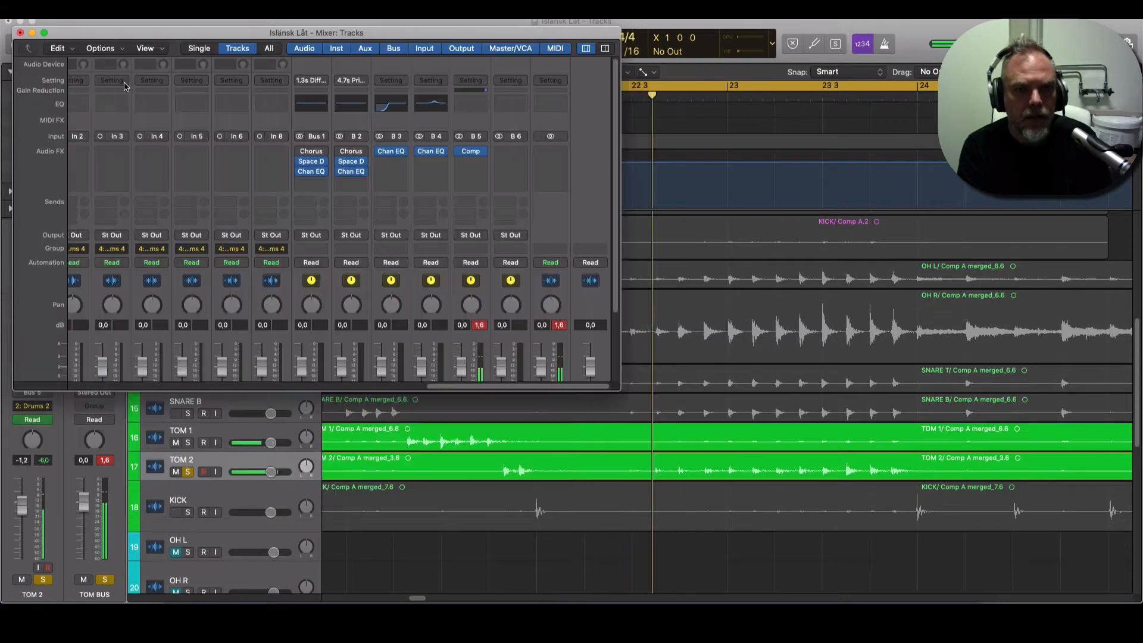
Step: Add a Channel EQ to the TOM BUS with a high-cut filter at 680 Hz and 24 dB/Oct
{"action": "left_click", "coordinate": [471, 106]}
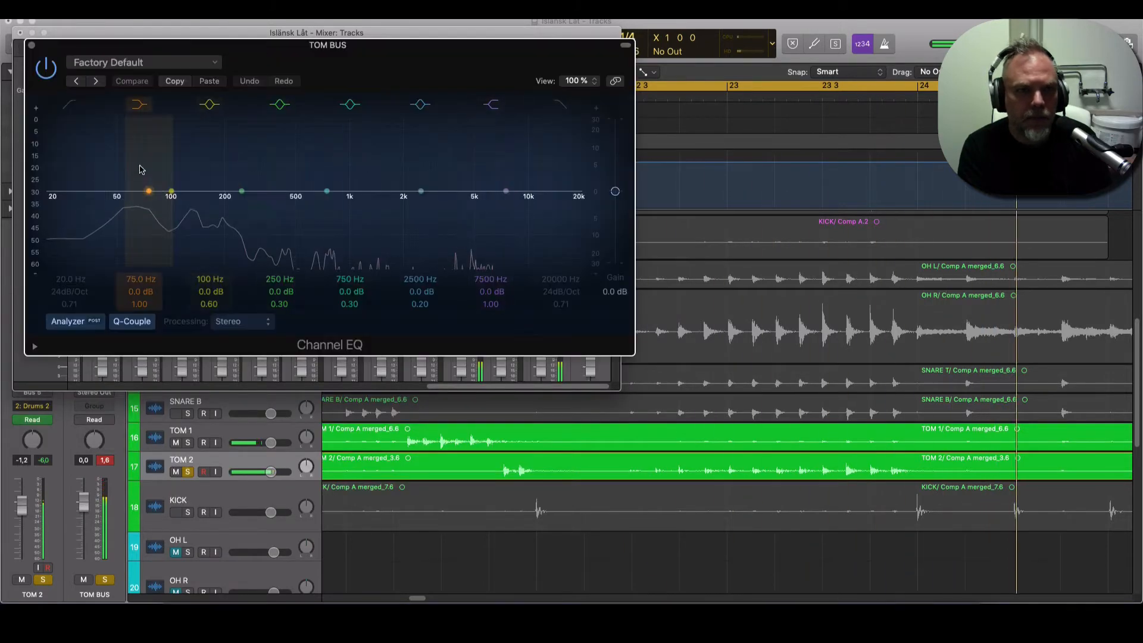
{"action": "left_click", "coordinate": [561, 104]}
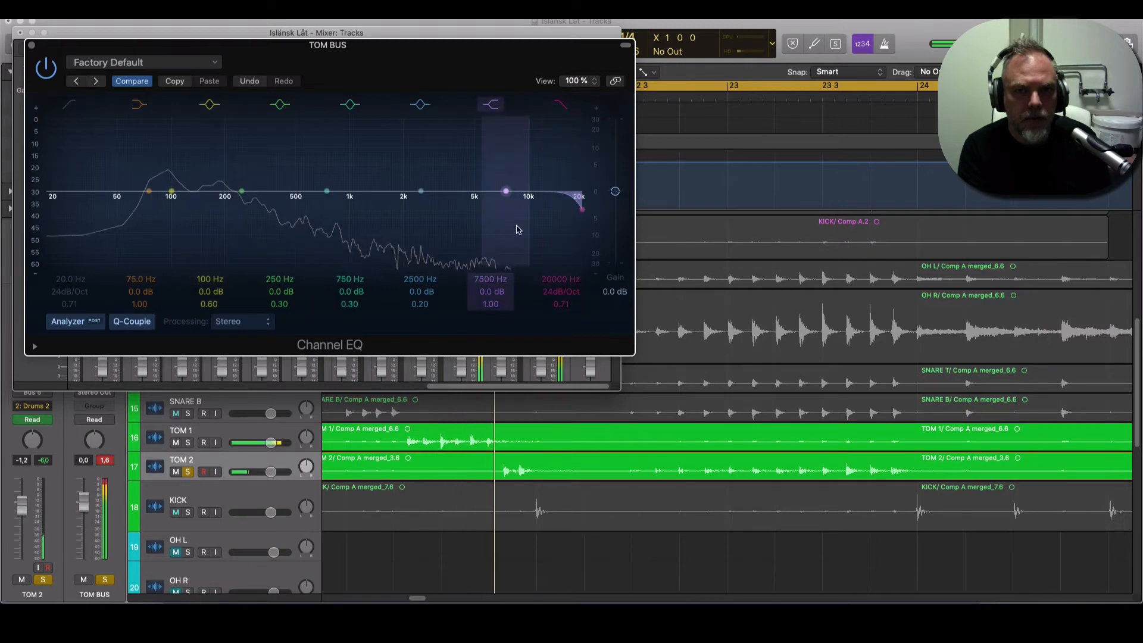
{"action": "left_click_drag", "start_coordinate": [542, 285], "coordinate": [542, 396]}
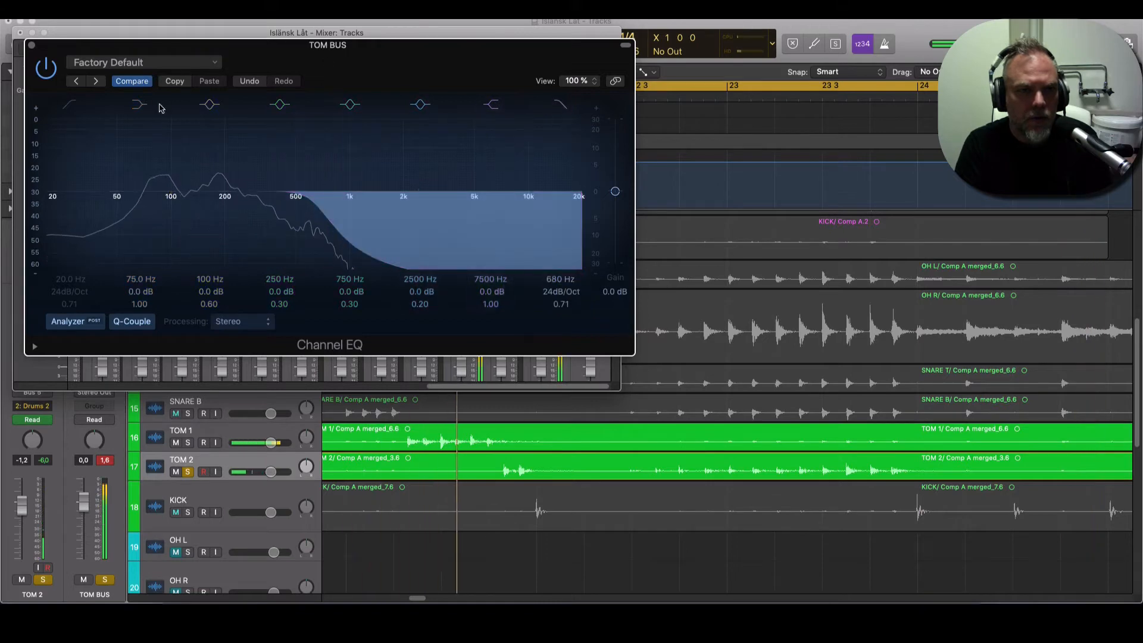
Step: Add a low-cut filter at 45.5 Hz and 48 dB/Oct to the TOM BUS EQ, check it with bypass, and close the EQ
{"action": "left_click", "coordinate": [69, 104]}
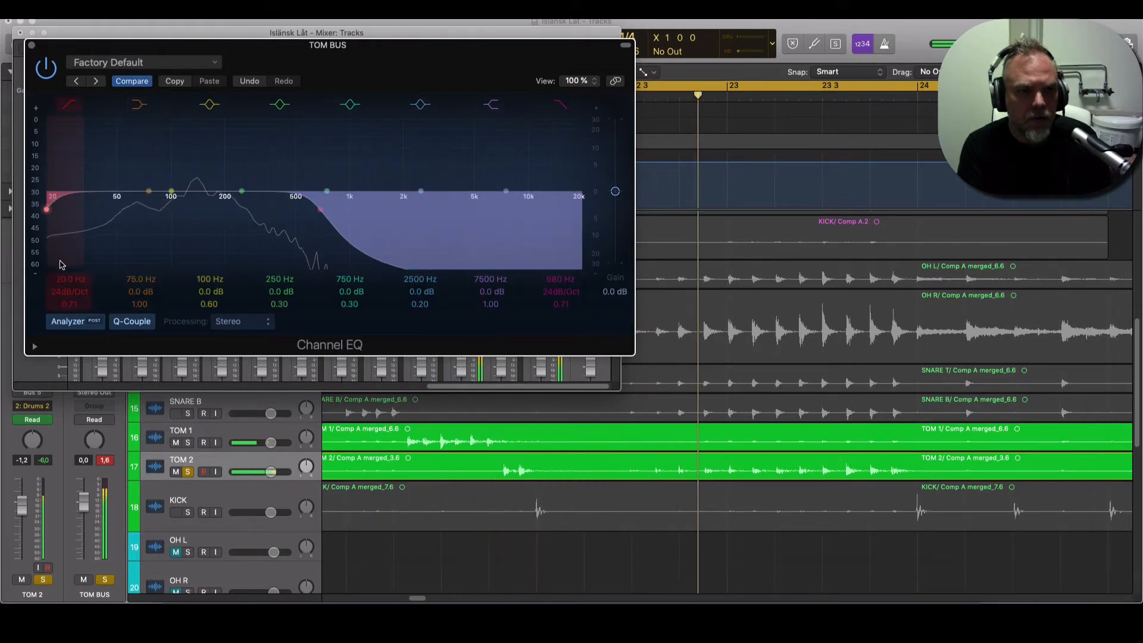
{"action": "mouse_move", "coordinate": [60, 280]}
{"action": "left_mouse_down"}
{"action": "mouse_move", "coordinate": [60, 269]}
{"action": "mouse_move", "coordinate": [69, 284]}
{"action": "left_mouse_up"}
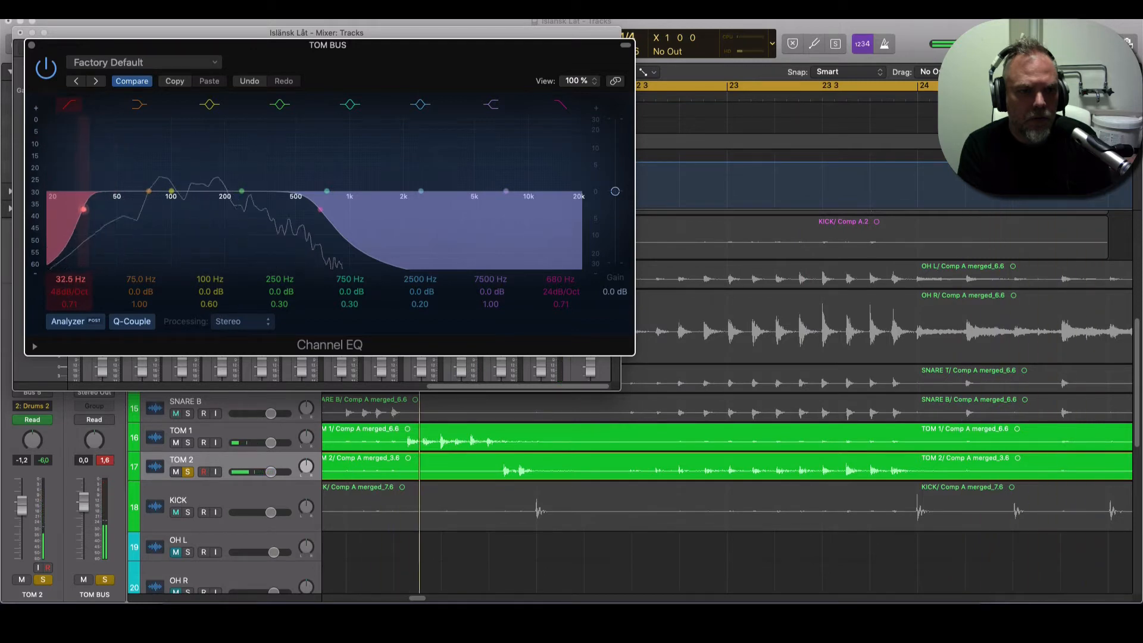
{"action": "left_click_drag", "start_coordinate": [71, 279], "coordinate": [70, 280]}
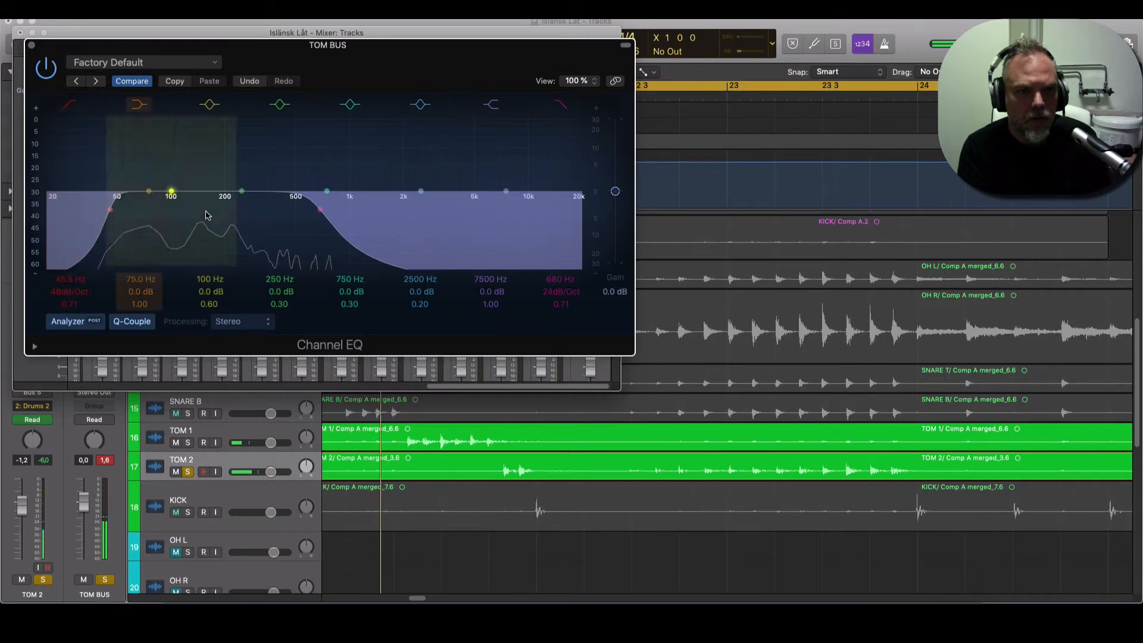
{"action": "left_click", "coordinate": [46, 67]}
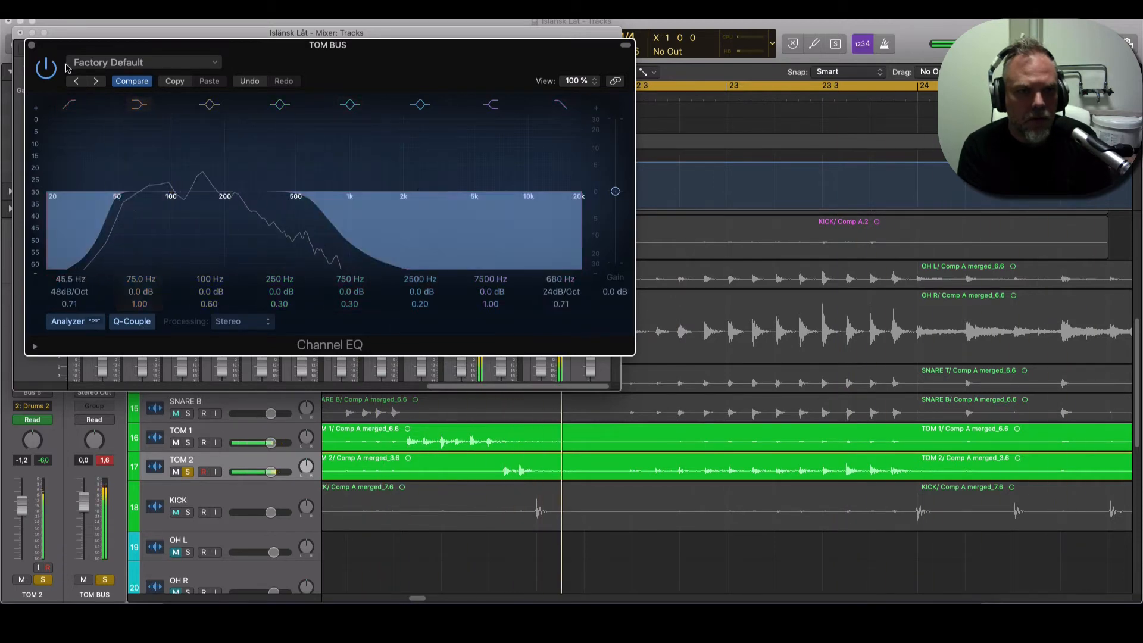
{"action": "left_click", "coordinate": [32, 47]}
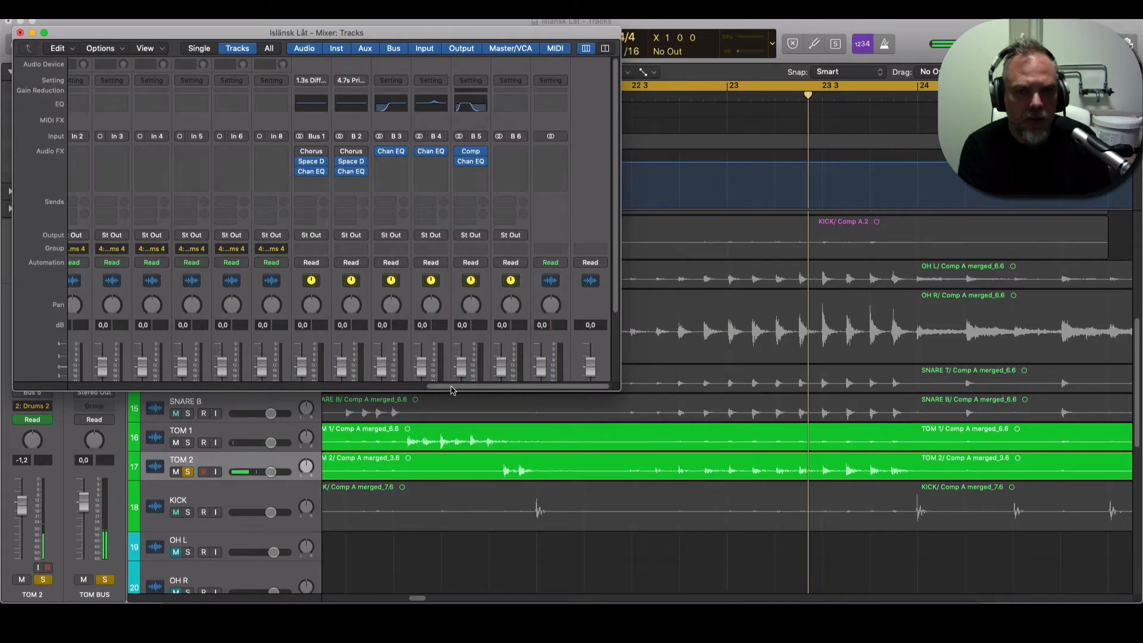
Step: Solo the OH BUS and the snare bus along with the TOM BUS, listen to them together, and stop playback
{"action": "scroll", "coordinate": [451, 390], "scroll_direction": "left", "scroll_amount": 3}
{"action": "scroll", "coordinate": [438, 308], "scroll_direction": "down", "scroll_amount": 5}
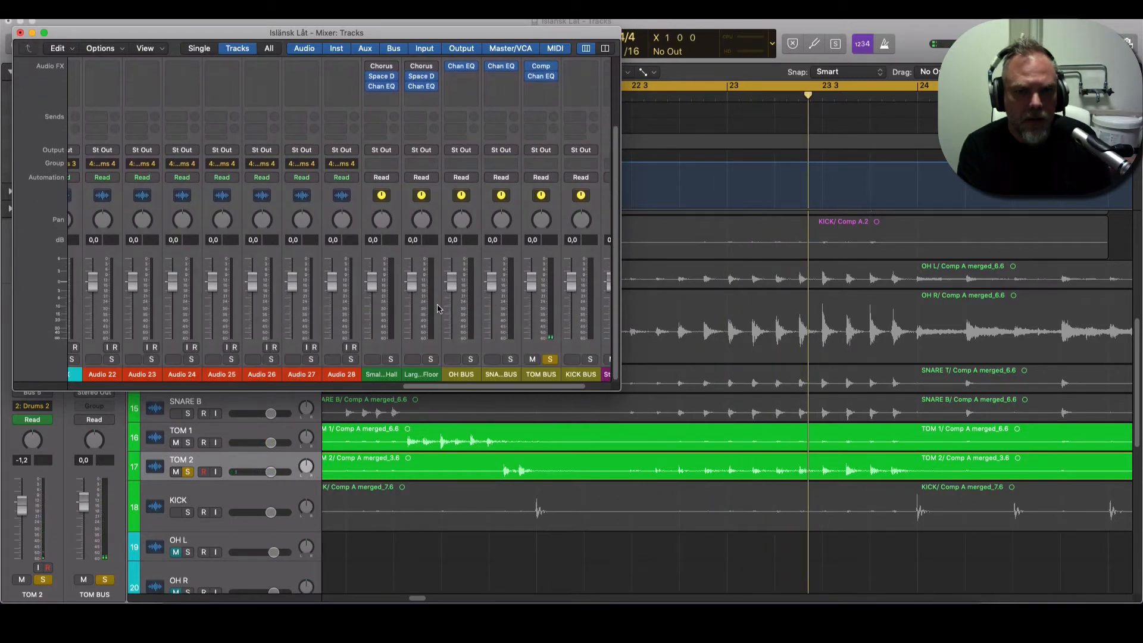
{"action": "left_click", "coordinate": [471, 359]}
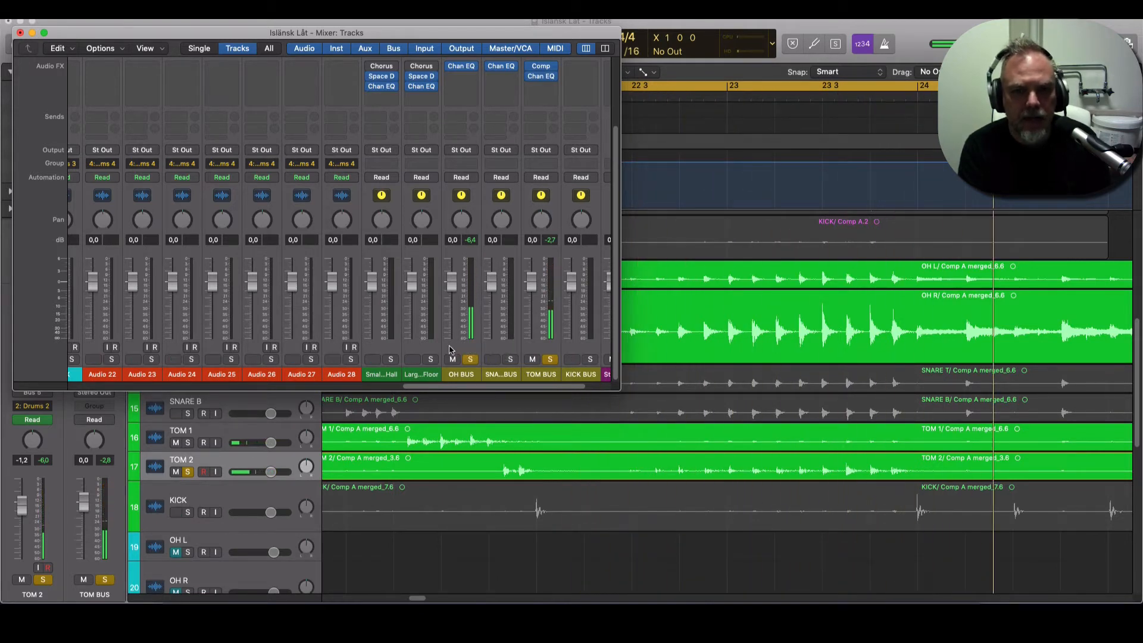
{"action": "left_click", "coordinate": [510, 360]}
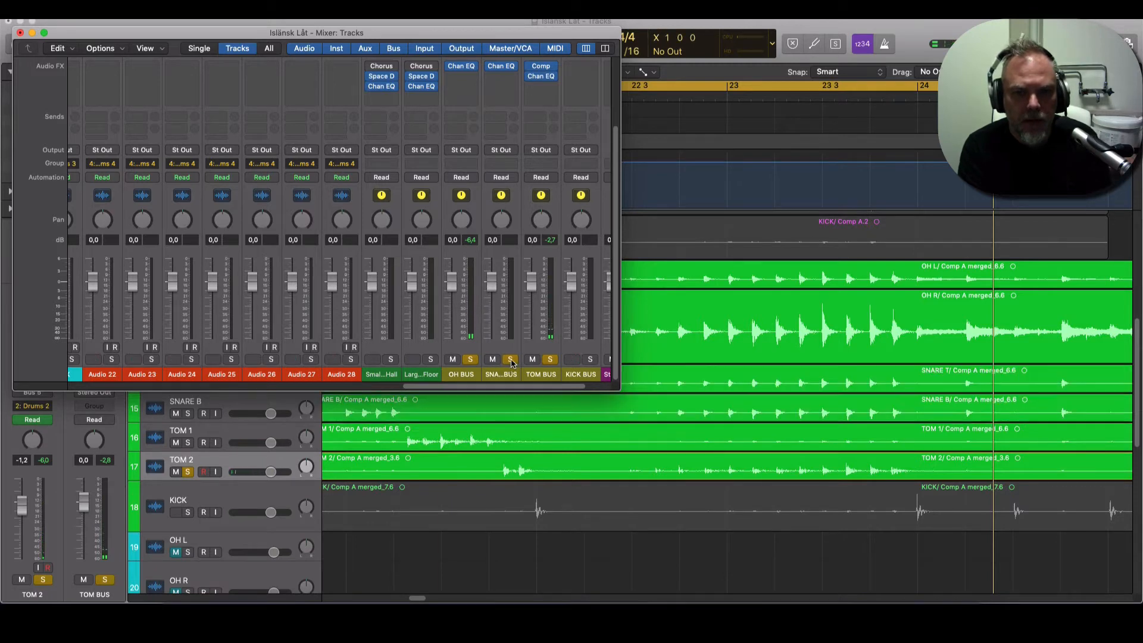
{"action": "key", "text": "space"}
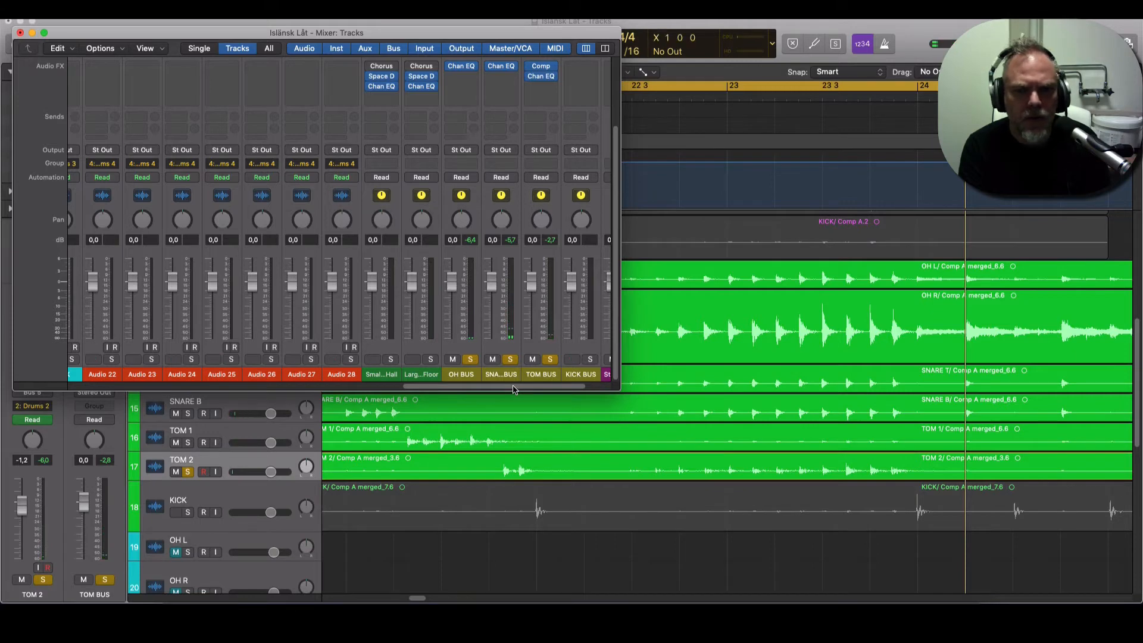
Step: Turn off solo on the OH BUS, the snare bus and the TOM BUS
{"action": "left_click", "coordinate": [470, 360]}
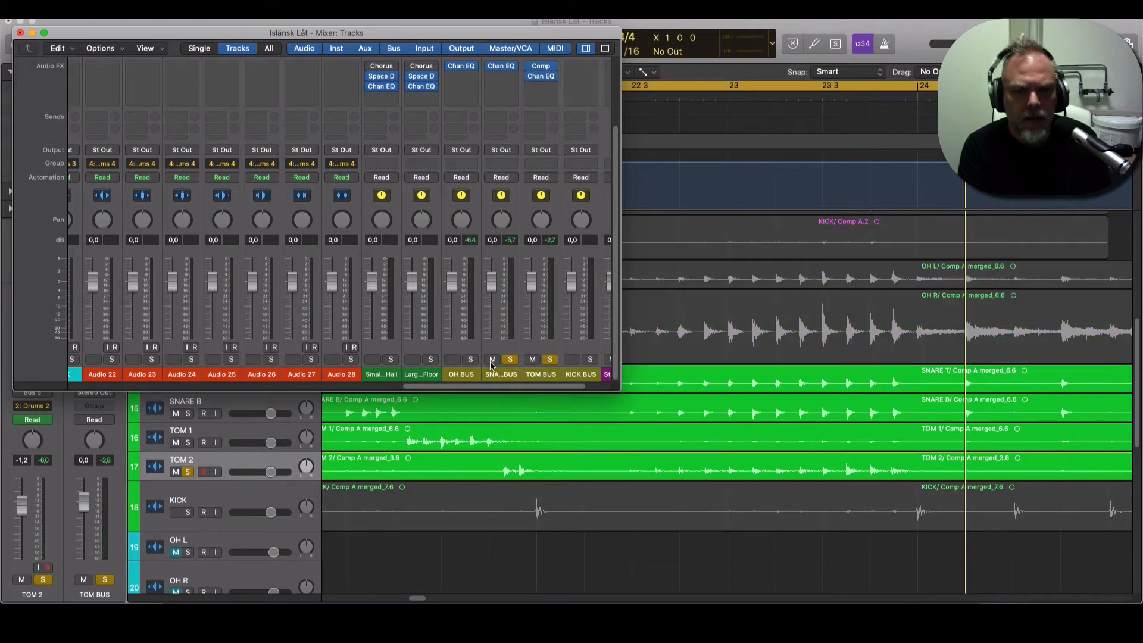
{"action": "left_click", "coordinate": [510, 360]}
{"action": "left_click", "coordinate": [549, 359]}
Step: Play the soloed TOM 2 and add a Channel EQ to it with a low-cut filter at 83 Hz and 24 dB/Oct
{"action": "left_click_drag", "start_coordinate": [524, 385], "coordinate": [304, 397]}
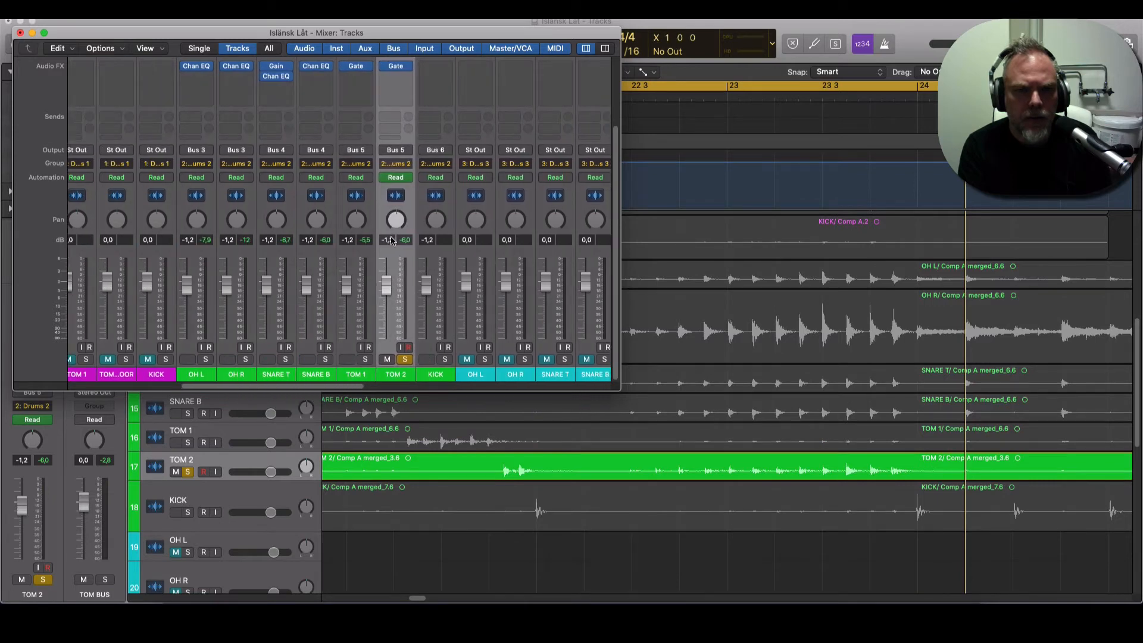
{"action": "scroll", "coordinate": [397, 251], "scroll_direction": "up", "scroll_amount": 5}
{"action": "key", "text": "space"}
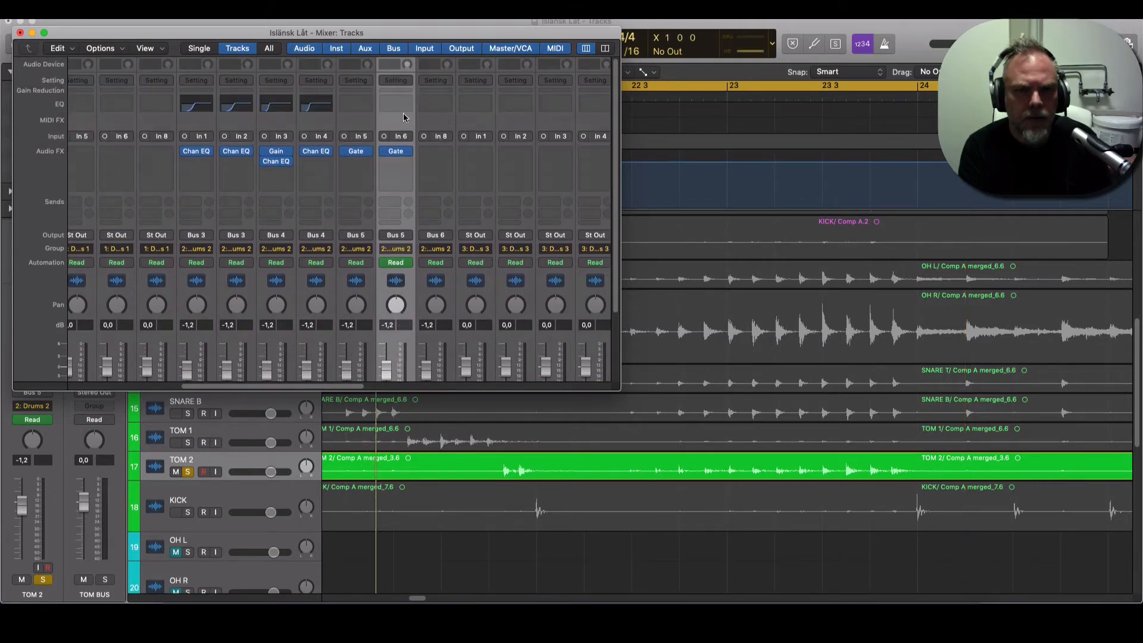
{"action": "left_click", "coordinate": [394, 106]}
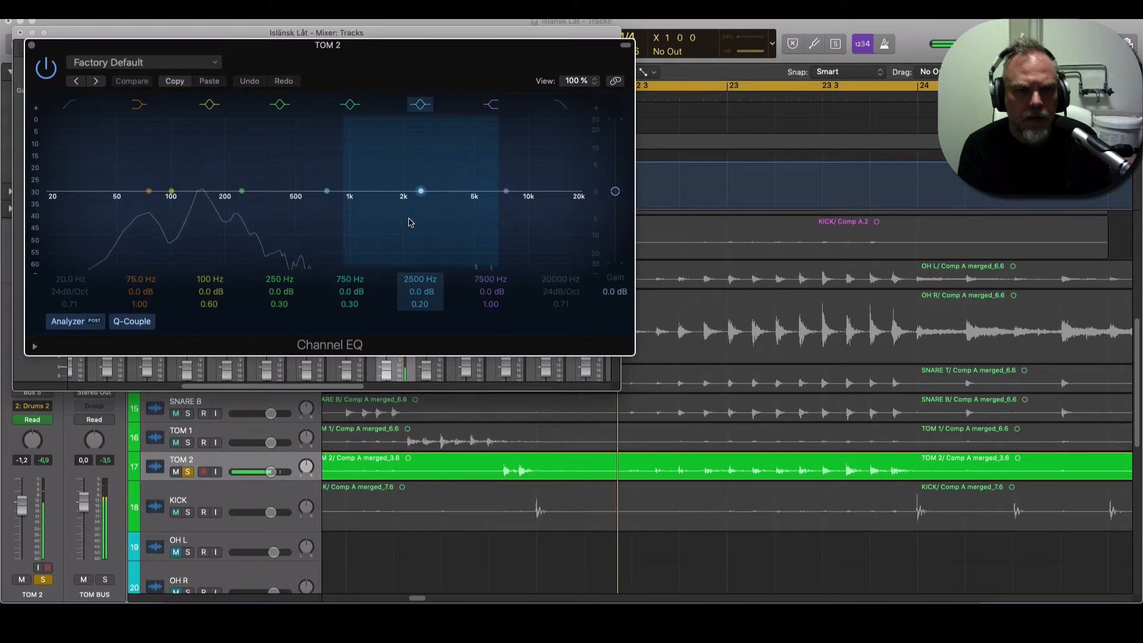
{"action": "left_click", "coordinate": [69, 104]}
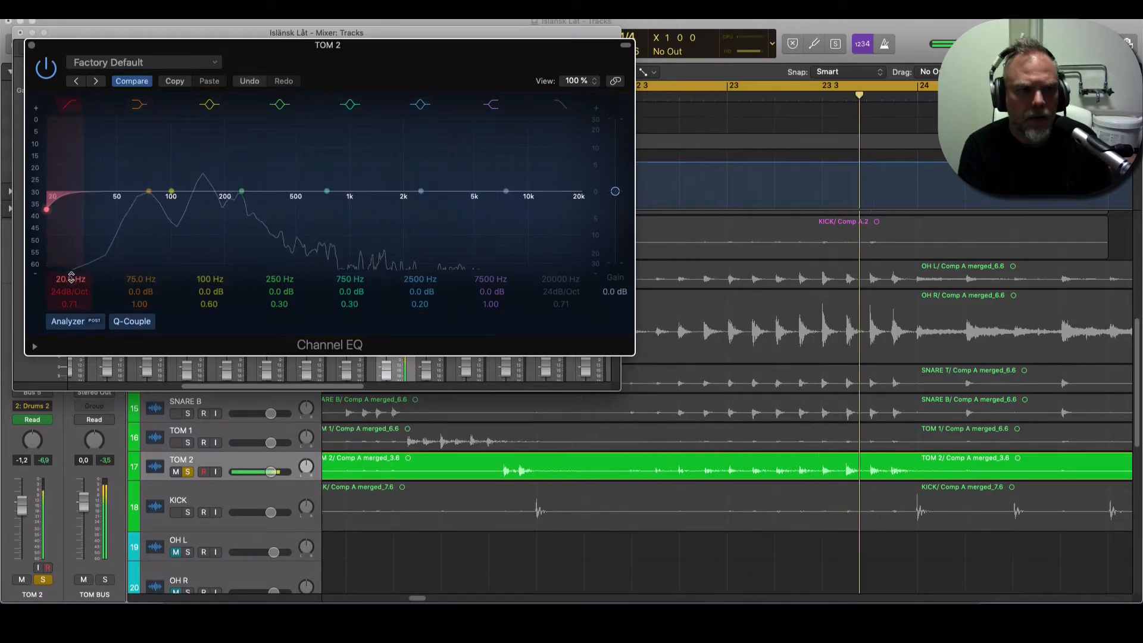
{"action": "left_click_drag", "start_coordinate": [70, 278], "coordinate": [70, 255]}
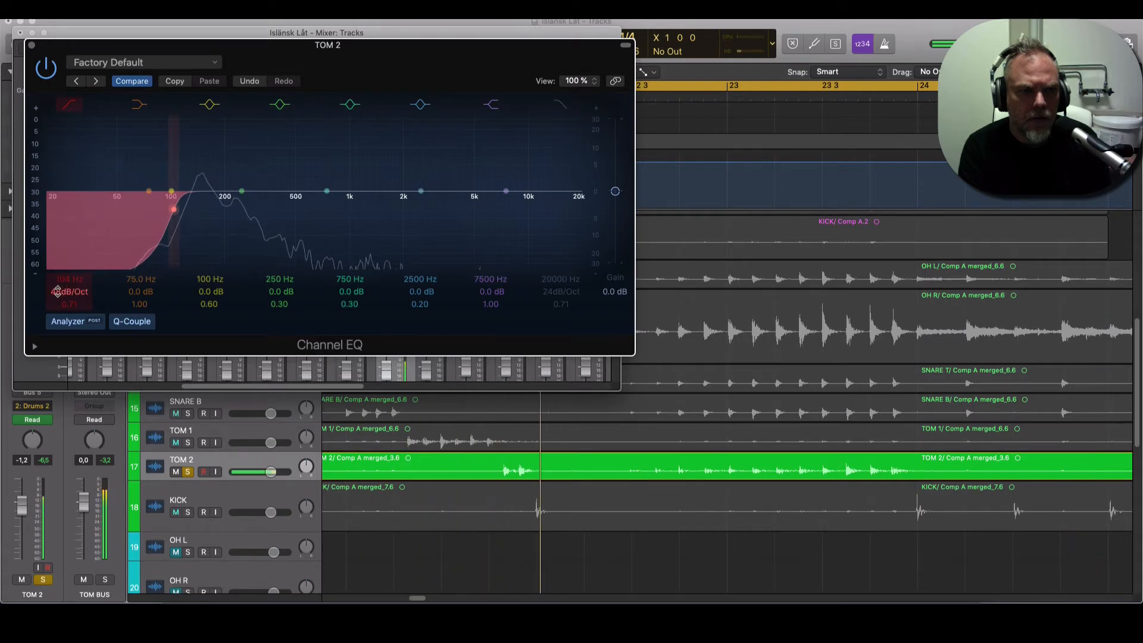
{"action": "left_click_drag", "start_coordinate": [70, 291], "coordinate": [64, 273]}
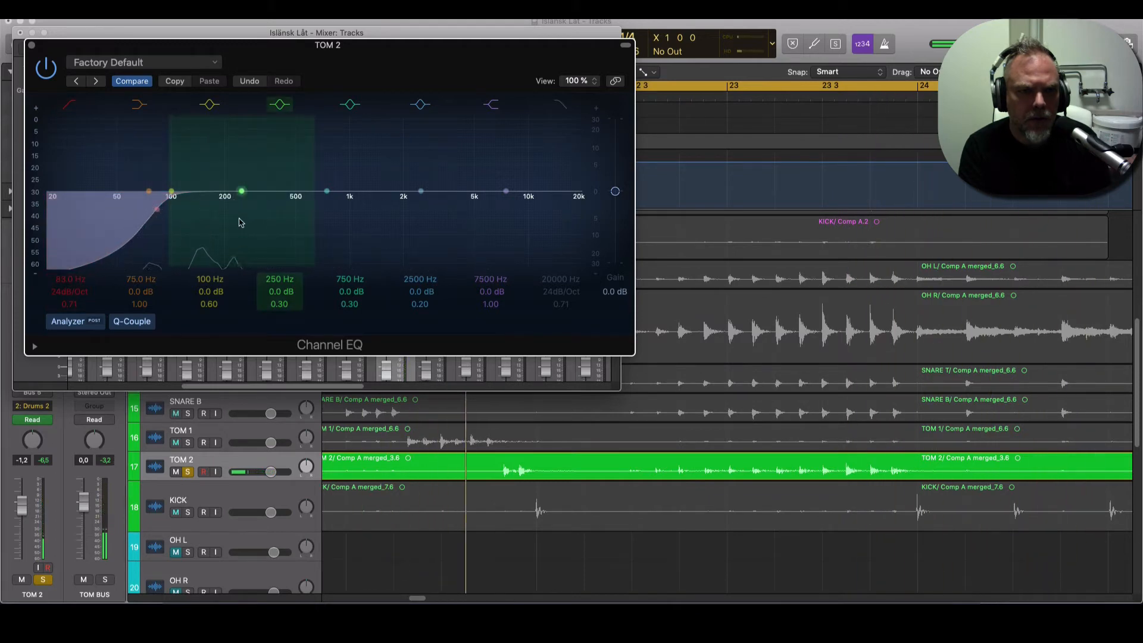
Step: Move the 250 Hz band of the TOM 2 EQ to 162 Hz with +2.0 dB gain and a Q of 0.79, and close the EQ
{"action": "left_click_drag", "start_coordinate": [241, 192], "coordinate": [202, 189]}
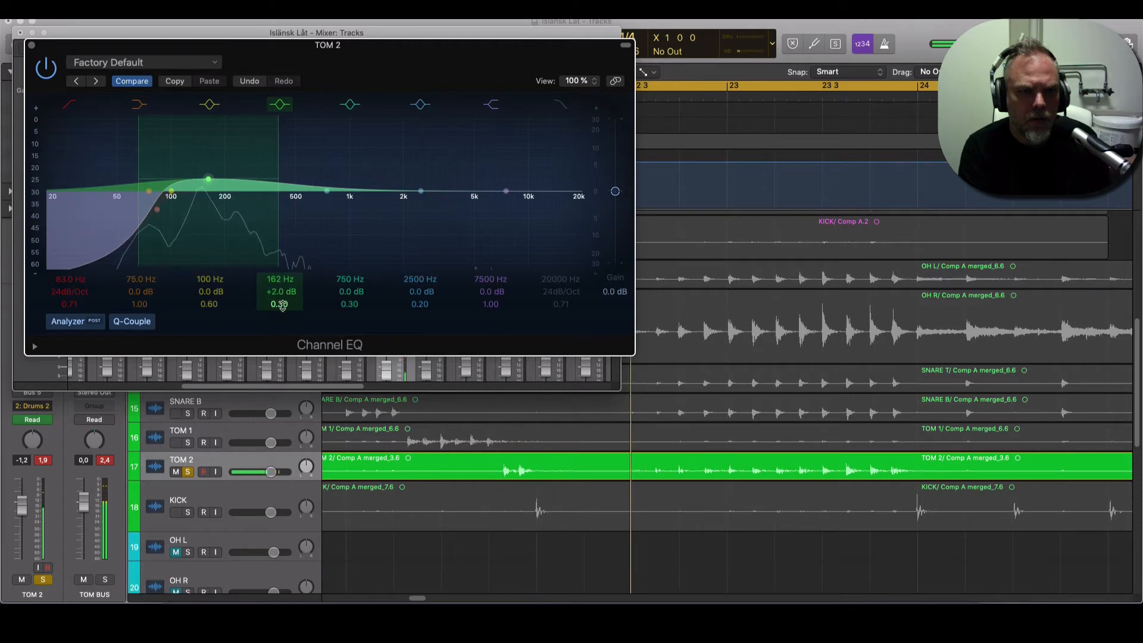
{"action": "left_click_drag", "start_coordinate": [282, 305], "coordinate": [282, 281]}
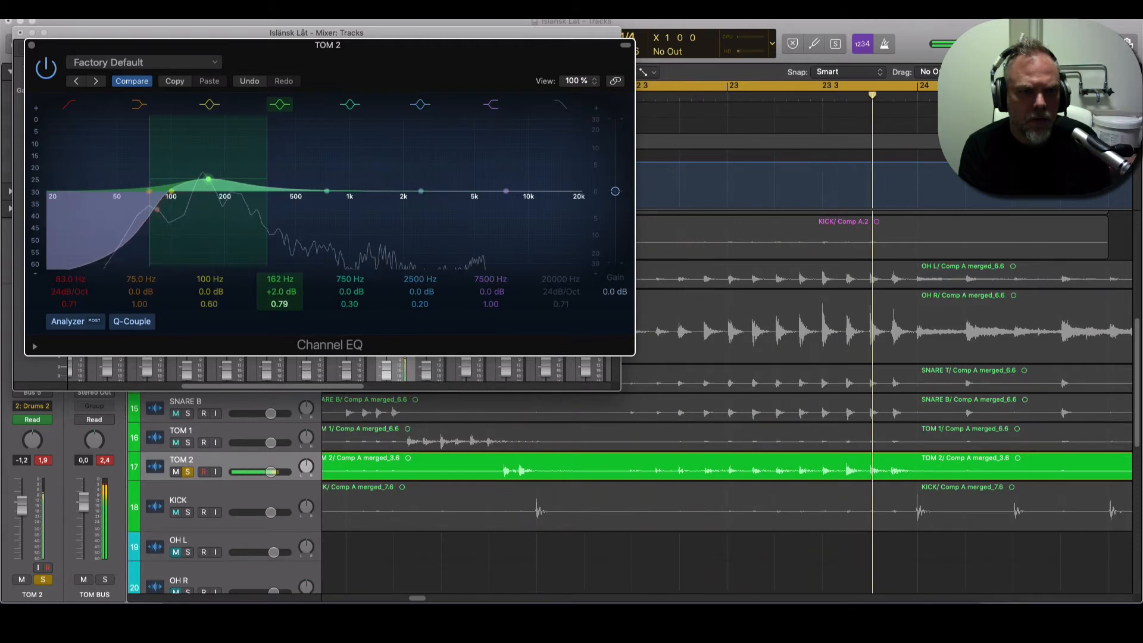
{"action": "left_click", "coordinate": [32, 45]}
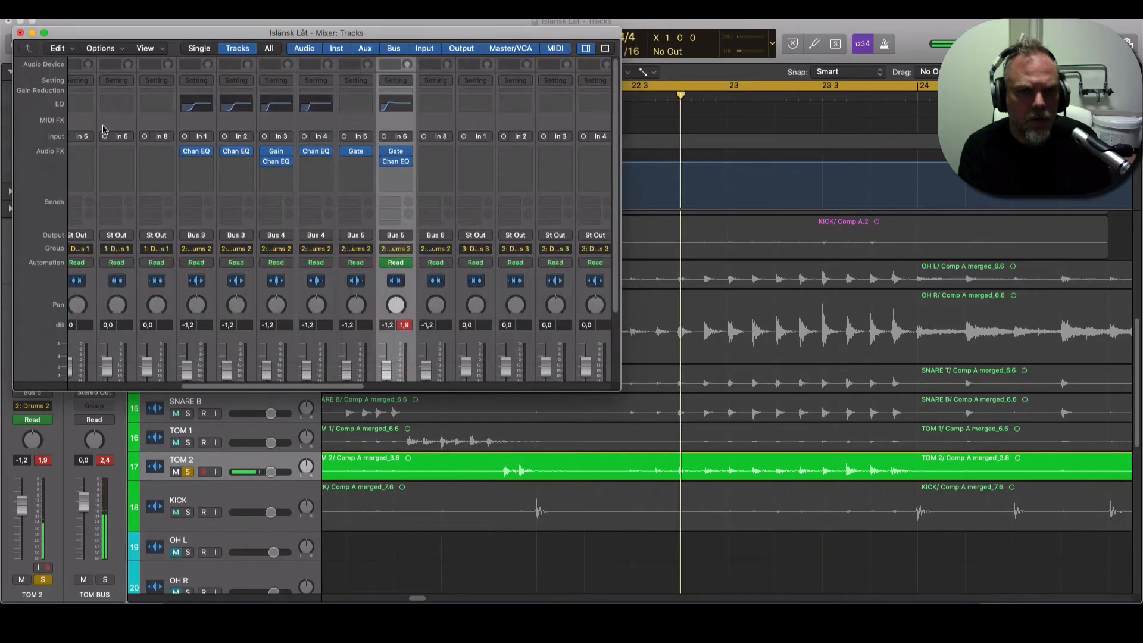
Step: Solo TOM 1 as well and add a Channel EQ to it with a low-cut filter at 56 Hz and 48 dB/Oct
{"action": "scroll", "coordinate": [372, 315], "scroll_direction": "down", "scroll_amount": 3}
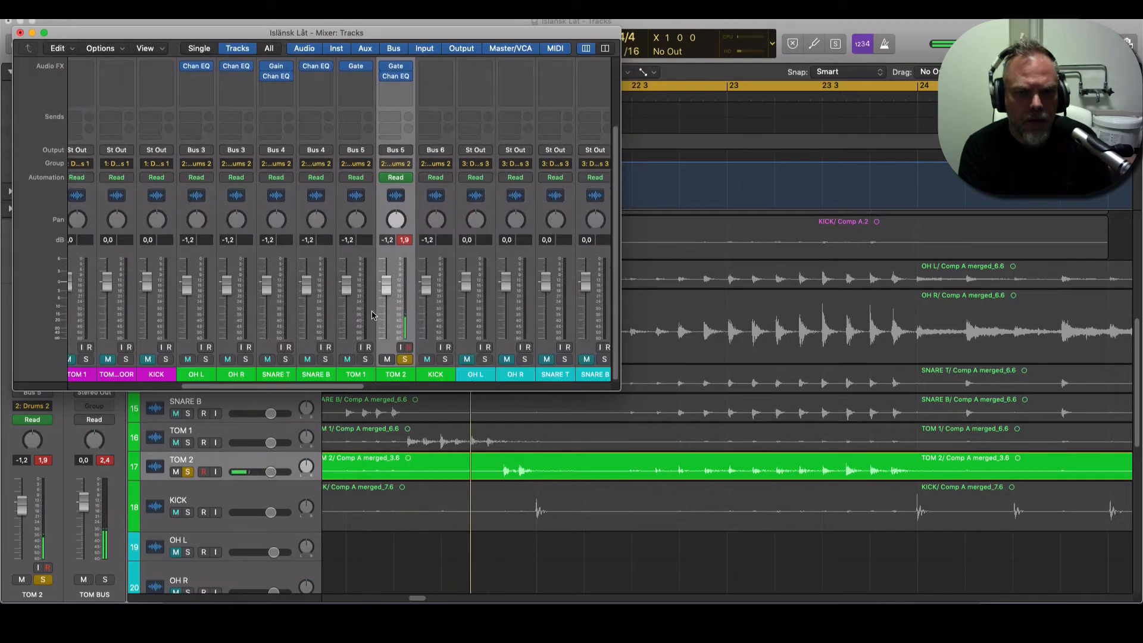
{"action": "left_click", "coordinate": [365, 359]}
{"action": "scroll", "coordinate": [360, 114], "scroll_direction": "up", "scroll_amount": 3}
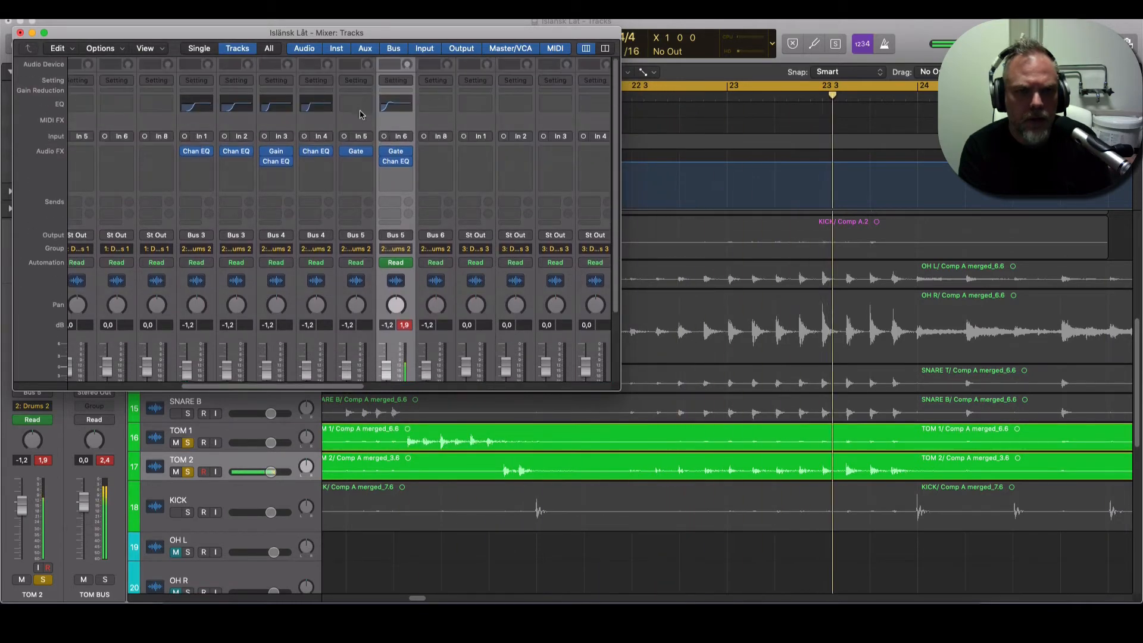
{"action": "left_click", "coordinate": [359, 115]}
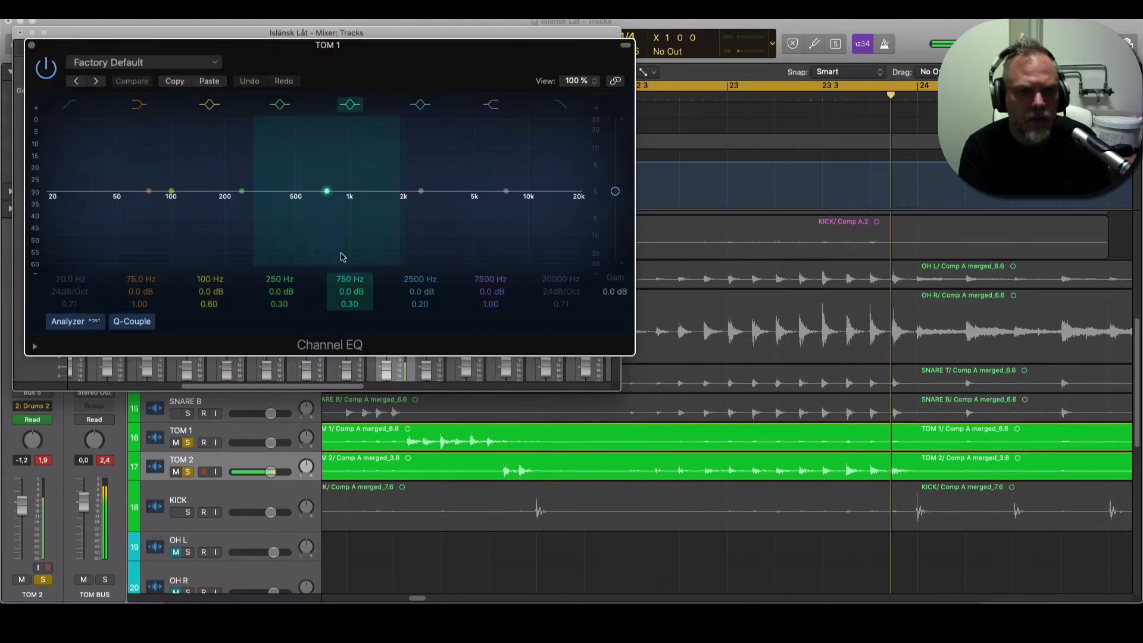
{"action": "left_click", "coordinate": [78, 110]}
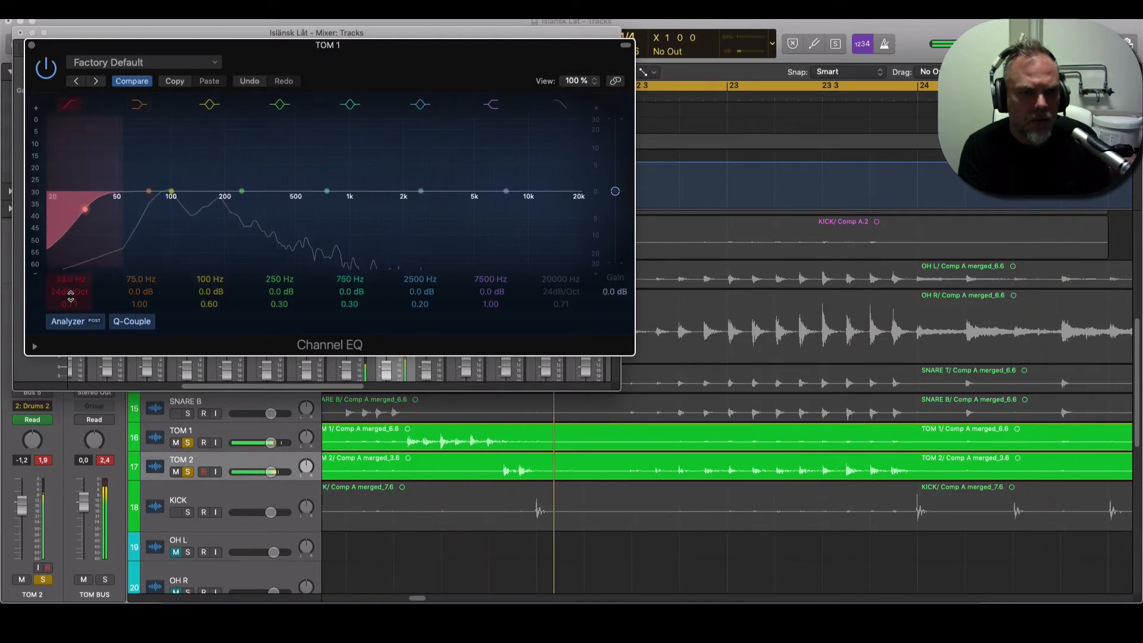
{"action": "left_click_drag", "start_coordinate": [70, 293], "coordinate": [70, 265]}
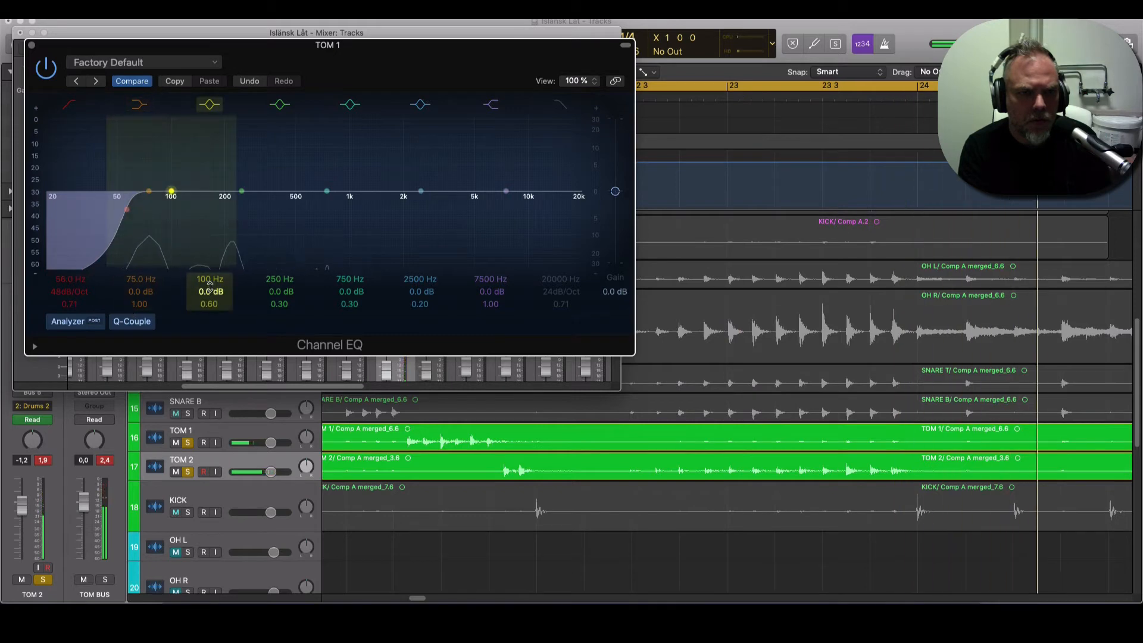
Step: Move the 100 Hz band of the TOM 1 EQ to 190 Hz with a +2.0 dB boost and close the EQ
{"action": "mouse_move", "coordinate": [204, 278]}
{"action": "left_mouse_down"}
{"action": "mouse_move", "coordinate": [204, 260]}
{"action": "mouse_move", "coordinate": [211, 281]}
{"action": "left_mouse_up"}
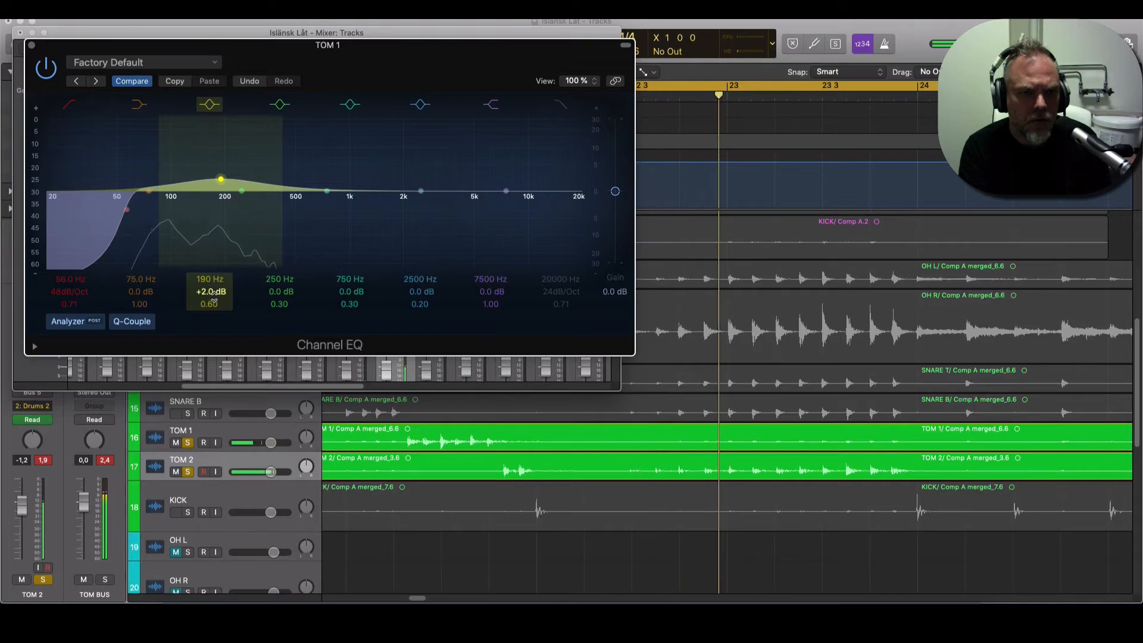
{"action": "left_click", "coordinate": [32, 45]}
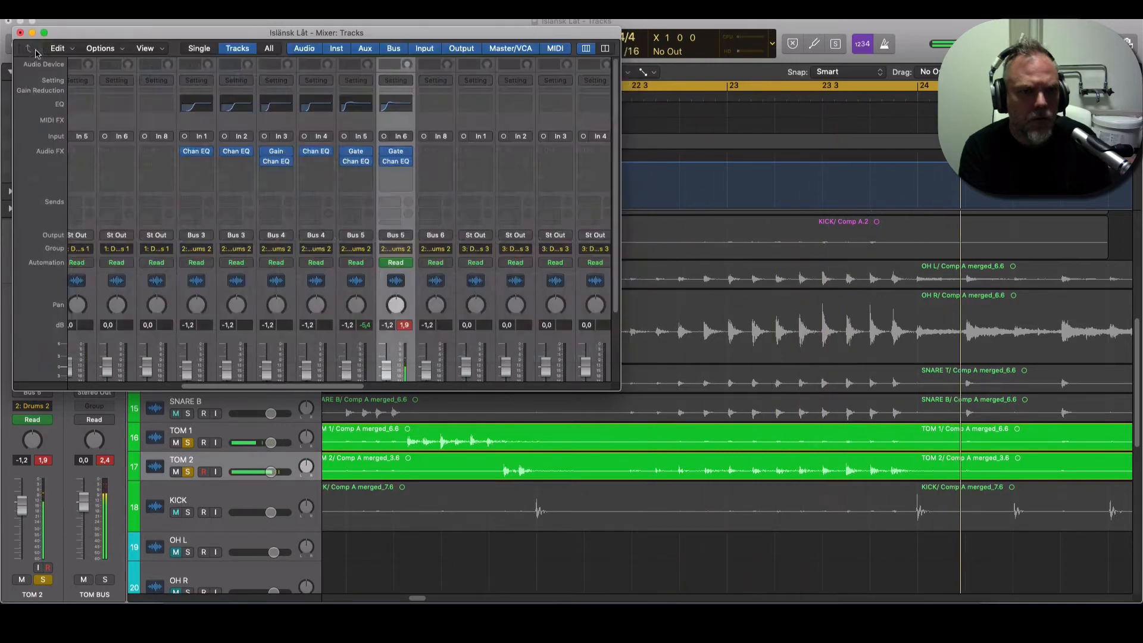
Step: Solo the green KICK track and add a Channel EQ to it with a low-cut filter at 37 Hz and 48 dB/Oct
{"action": "left_click_drag", "start_coordinate": [378, 389], "coordinate": [356, 392]}
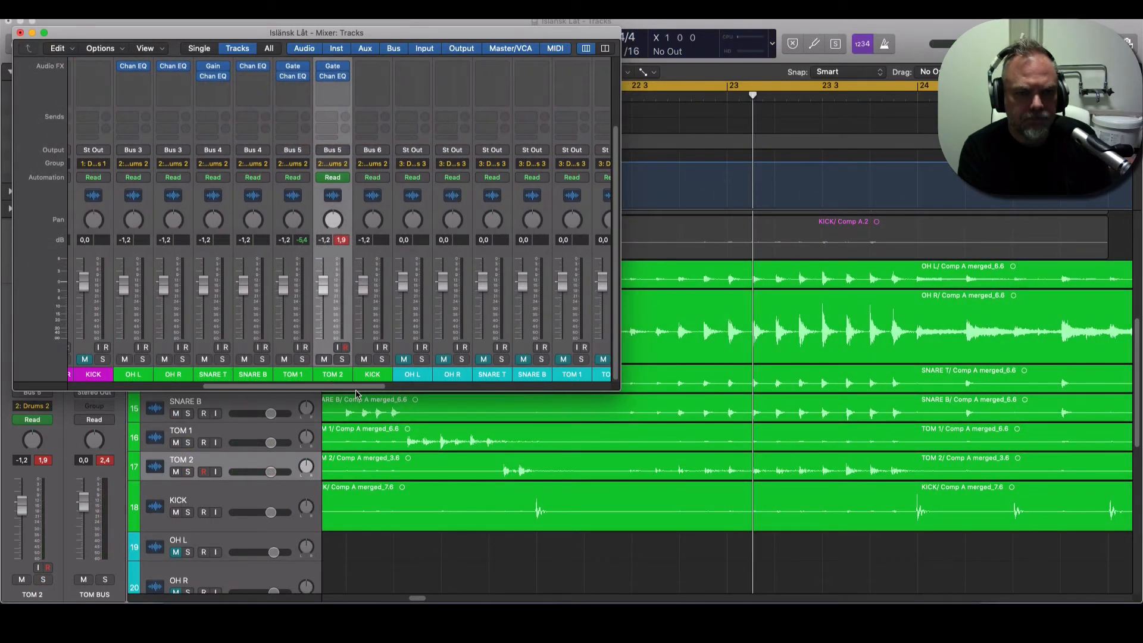
{"action": "left_click", "coordinate": [369, 260]}
{"action": "key", "text": "s"}
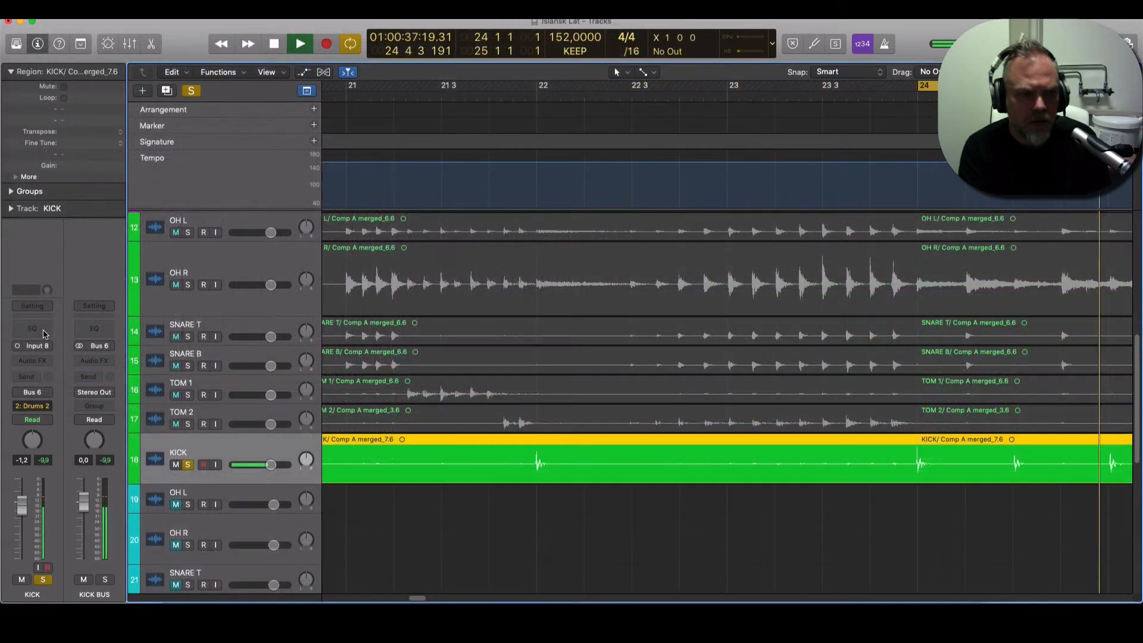
{"action": "left_click", "coordinate": [39, 332]}
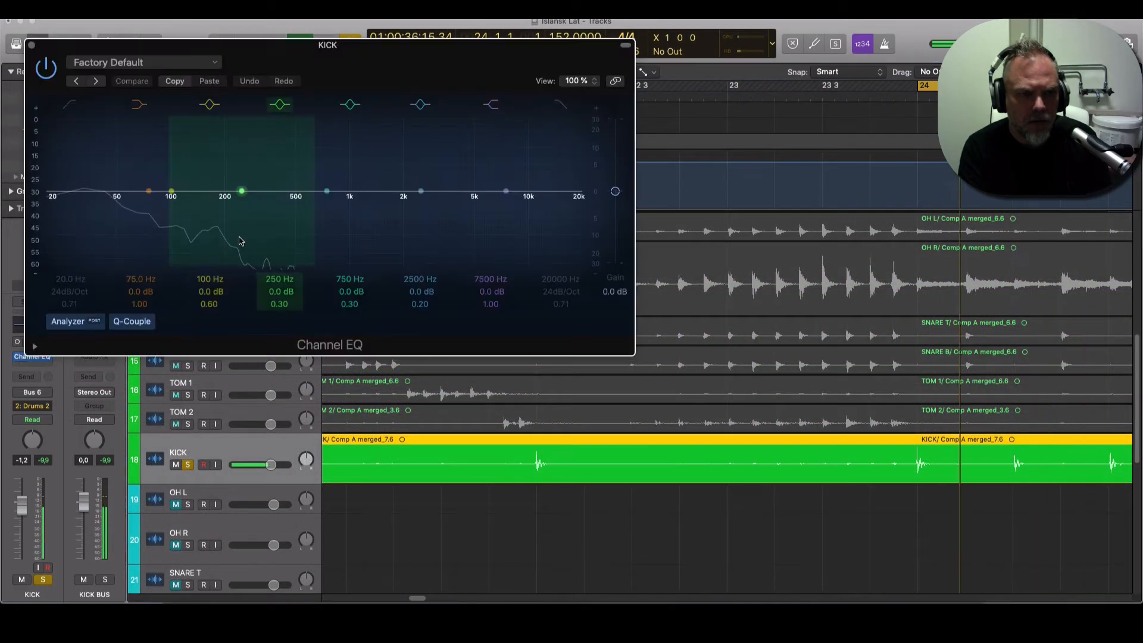
{"action": "left_click", "coordinate": [70, 107]}
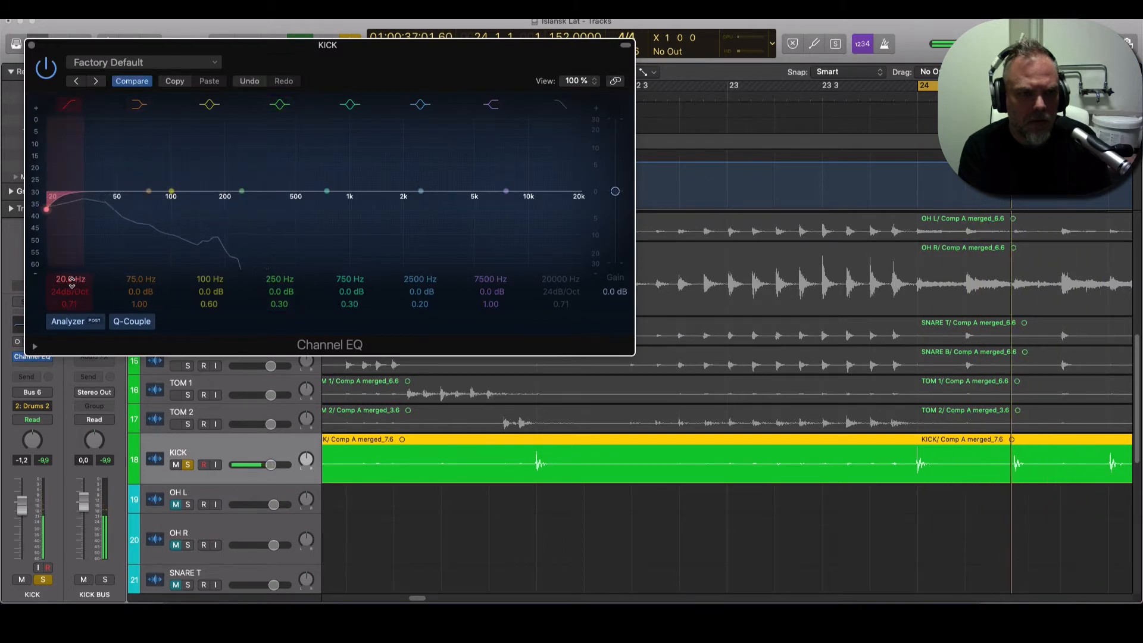
{"action": "left_click_drag", "start_coordinate": [68, 288], "coordinate": [69, 255]}
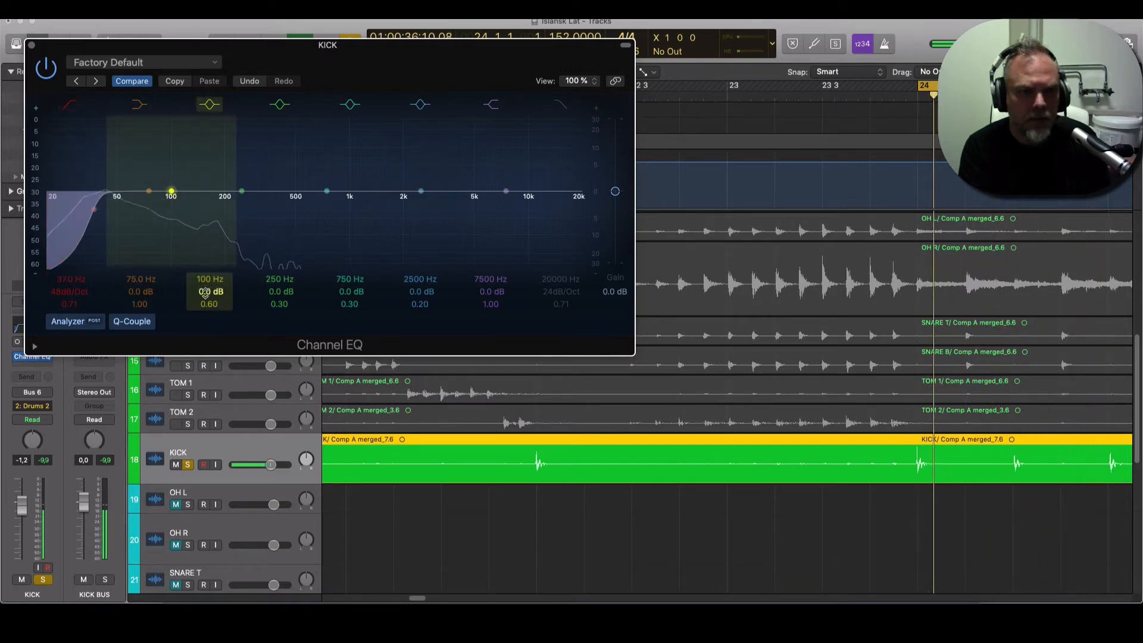
Step: Sweep the 100 Hz band of the KICK EQ at full boost, and settle it at 110 Hz with +2.5 dB gain
{"action": "left_click_drag", "start_coordinate": [205, 291], "coordinate": [127, 125]}
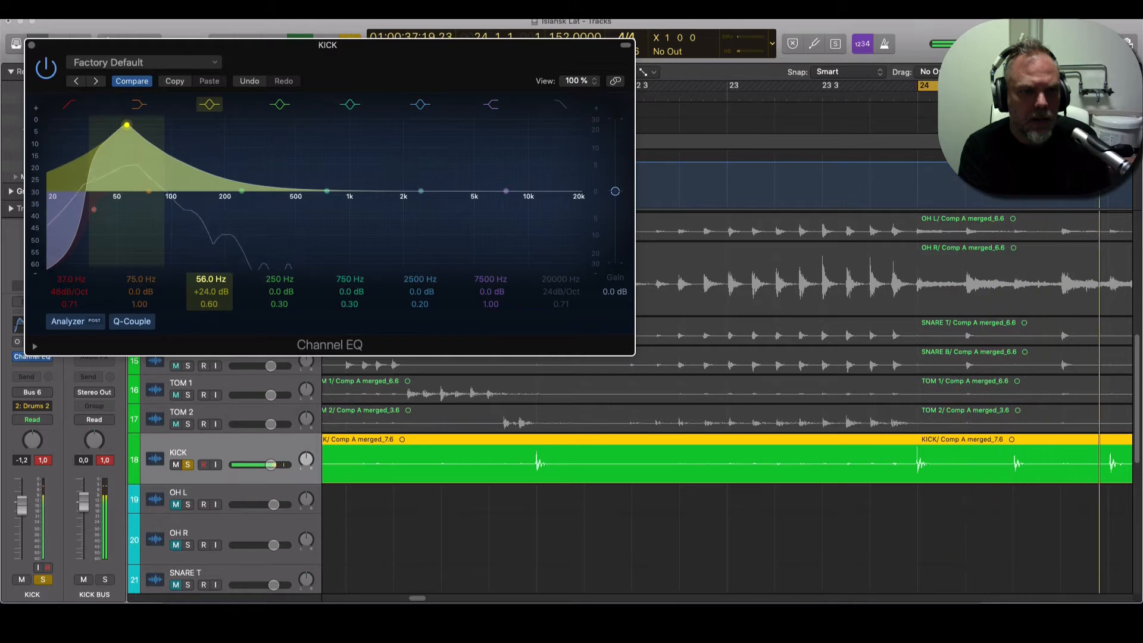
{"action": "left_click_drag", "start_coordinate": [127, 125], "coordinate": [175, 125]}
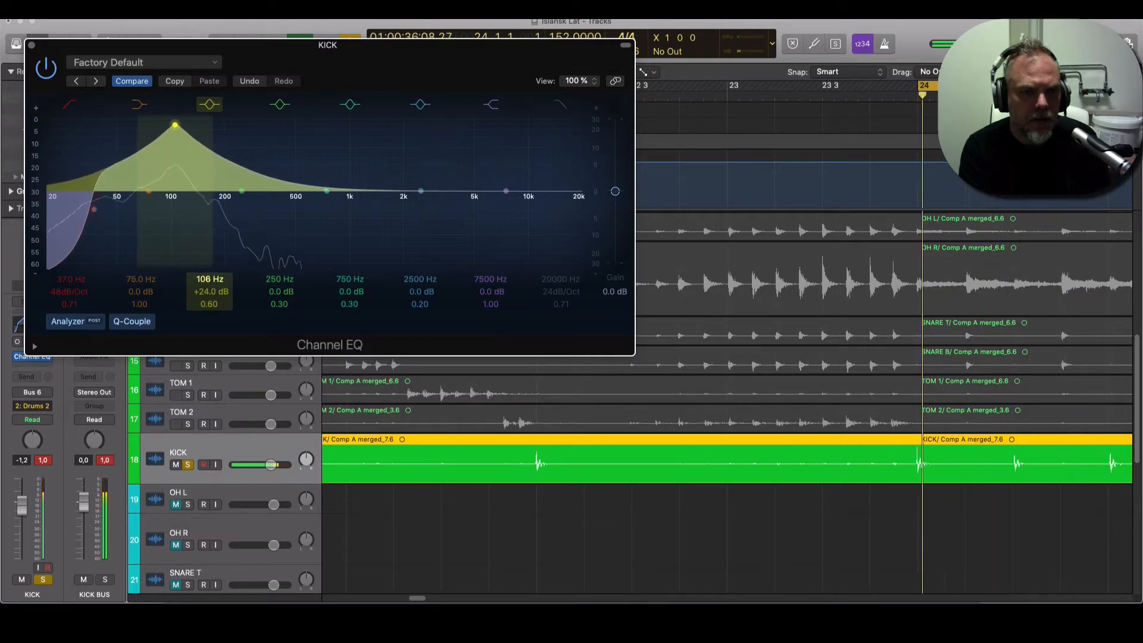
{"action": "left_click_drag", "start_coordinate": [172, 125], "coordinate": [178, 125]}
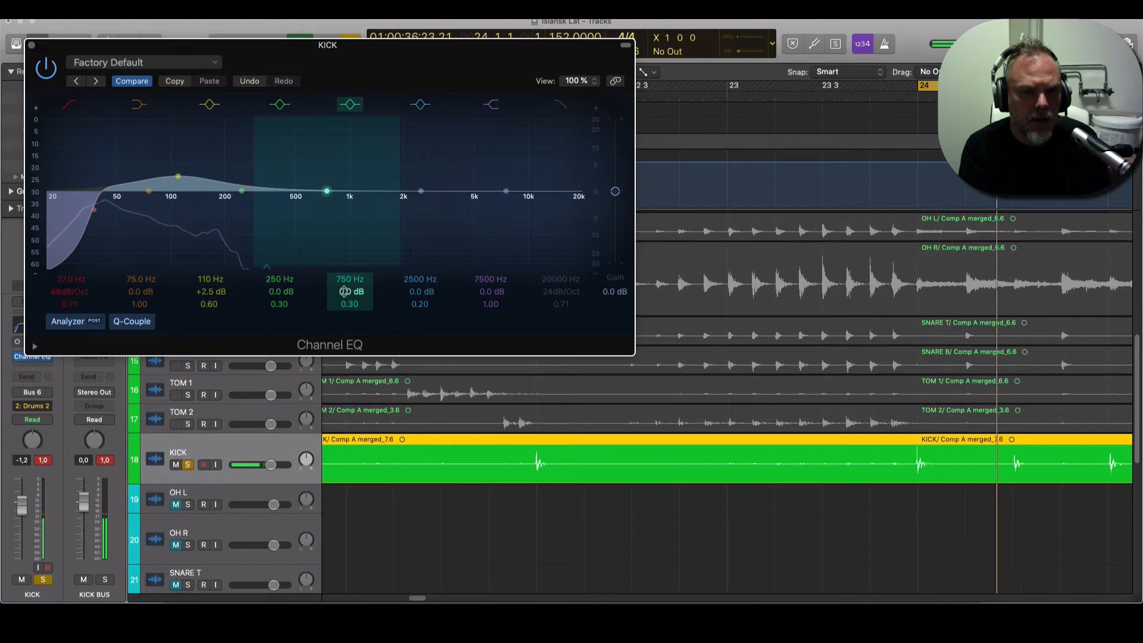
Step: Cut the 750 Hz band of the KICK EQ by 24 dB and move it to 950 Hz
{"action": "left_click_drag", "start_coordinate": [350, 291], "coordinate": [350, 289]}
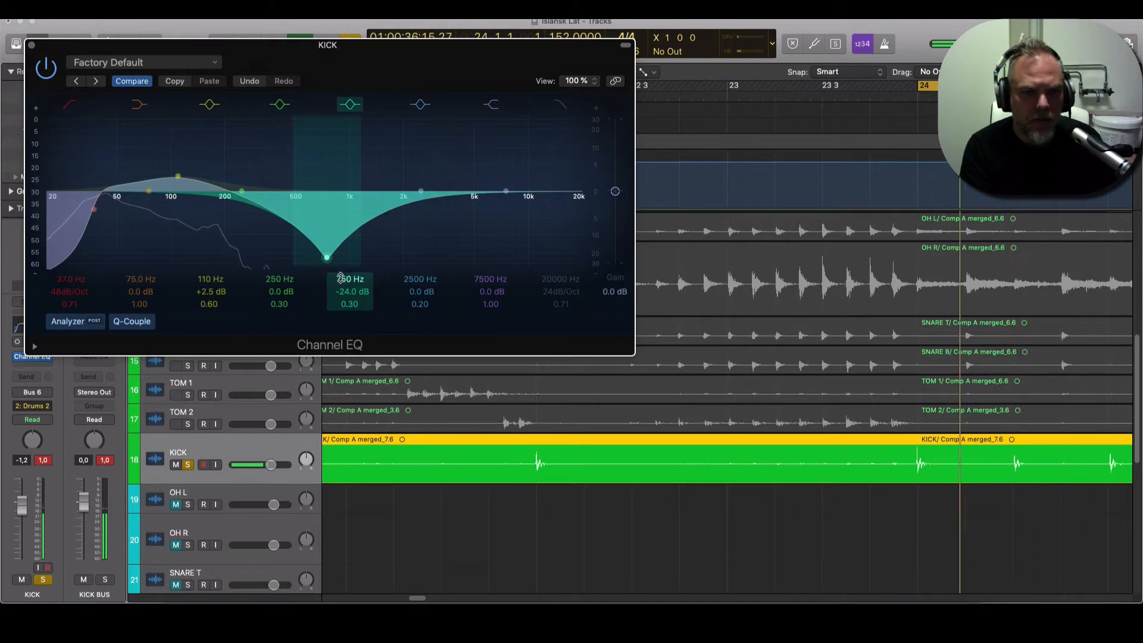
{"action": "left_click_drag", "start_coordinate": [340, 278], "coordinate": [341, 271]}
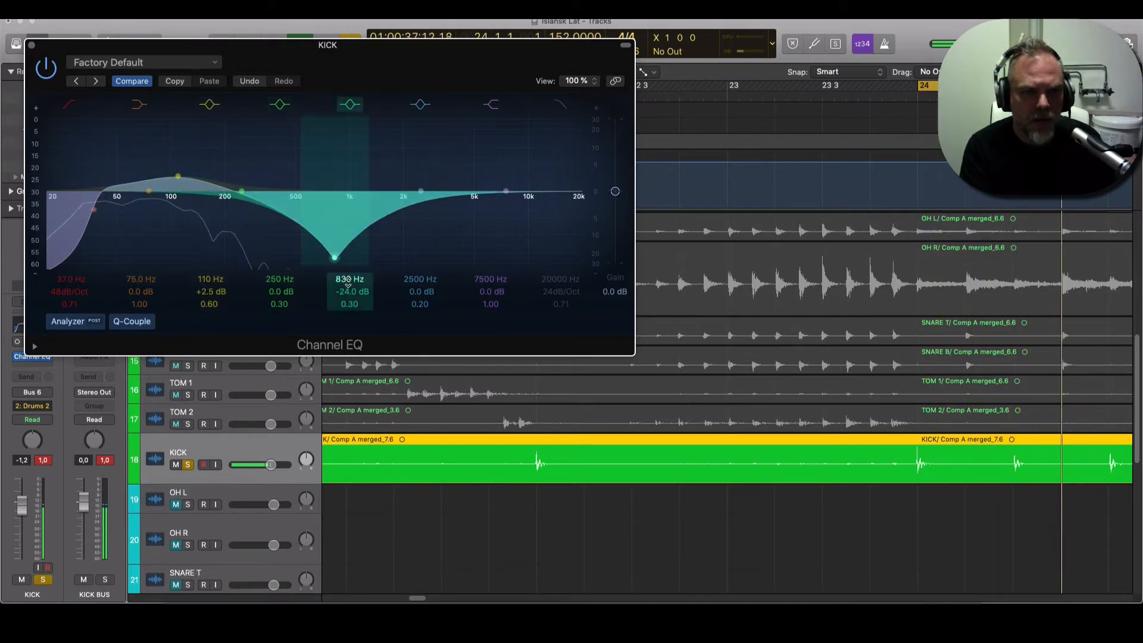
{"action": "left_click_drag", "start_coordinate": [349, 285], "coordinate": [348, 276]}
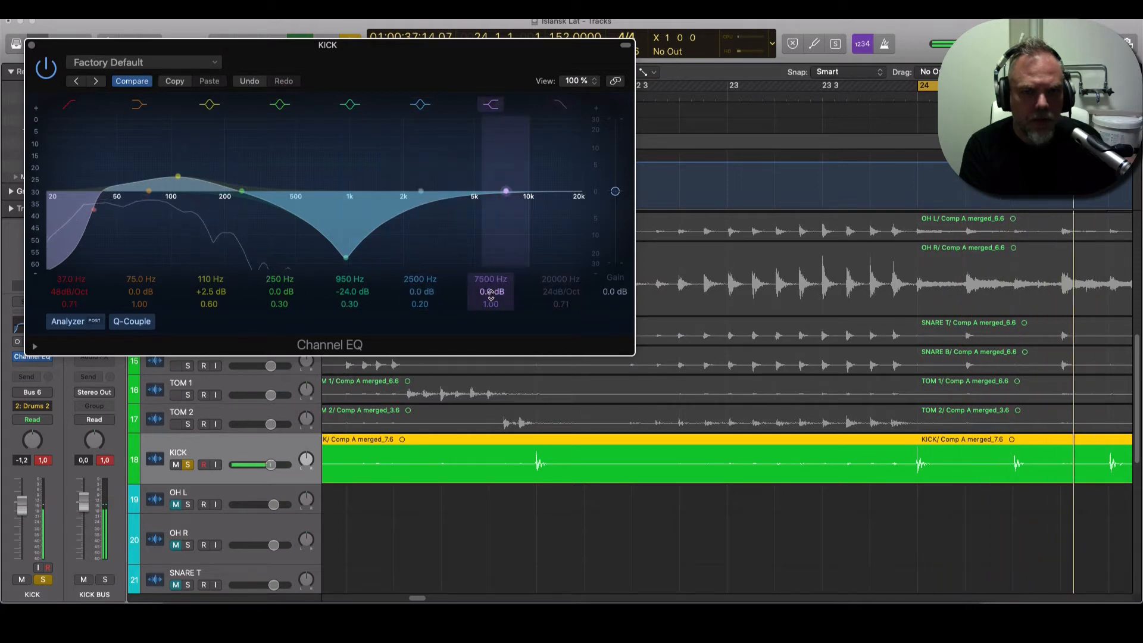
Step: Set the KICK EQ's high shelf to 9400 Hz at -17.5 dB and its 2500 Hz band to 4000 Hz at +2.5 dB, and close it
{"action": "left_click_drag", "start_coordinate": [486, 284], "coordinate": [488, 339]}
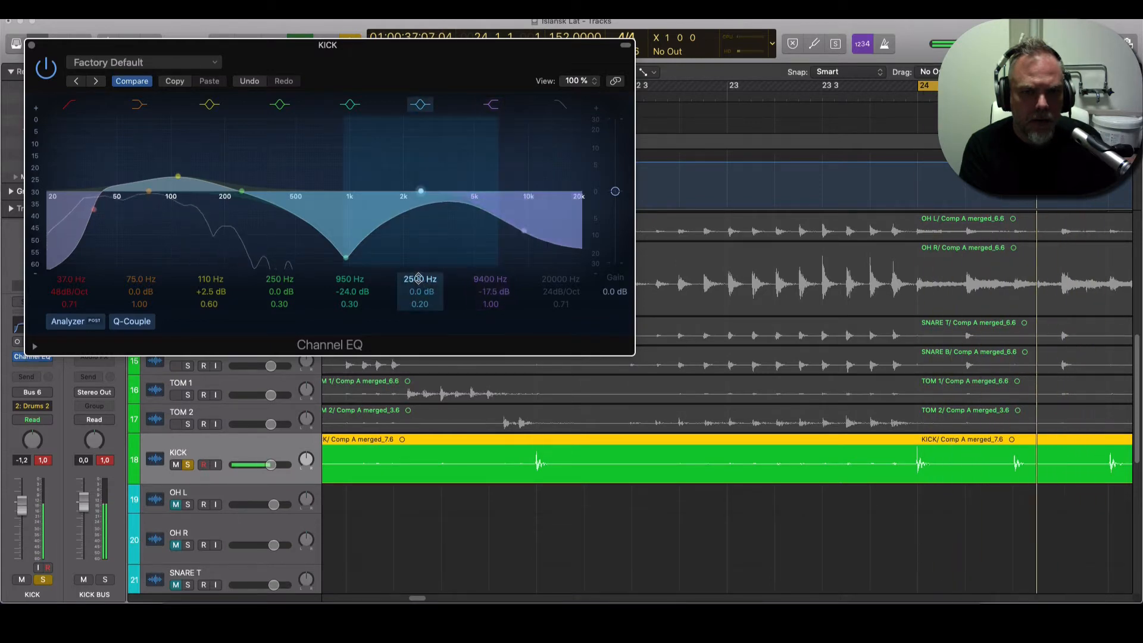
{"action": "left_click_drag", "start_coordinate": [419, 279], "coordinate": [420, 263]}
{"action": "left_click_drag", "start_coordinate": [430, 141], "coordinate": [457, 140]}
{"action": "left_click_drag", "start_coordinate": [416, 291], "coordinate": [416, 314]}
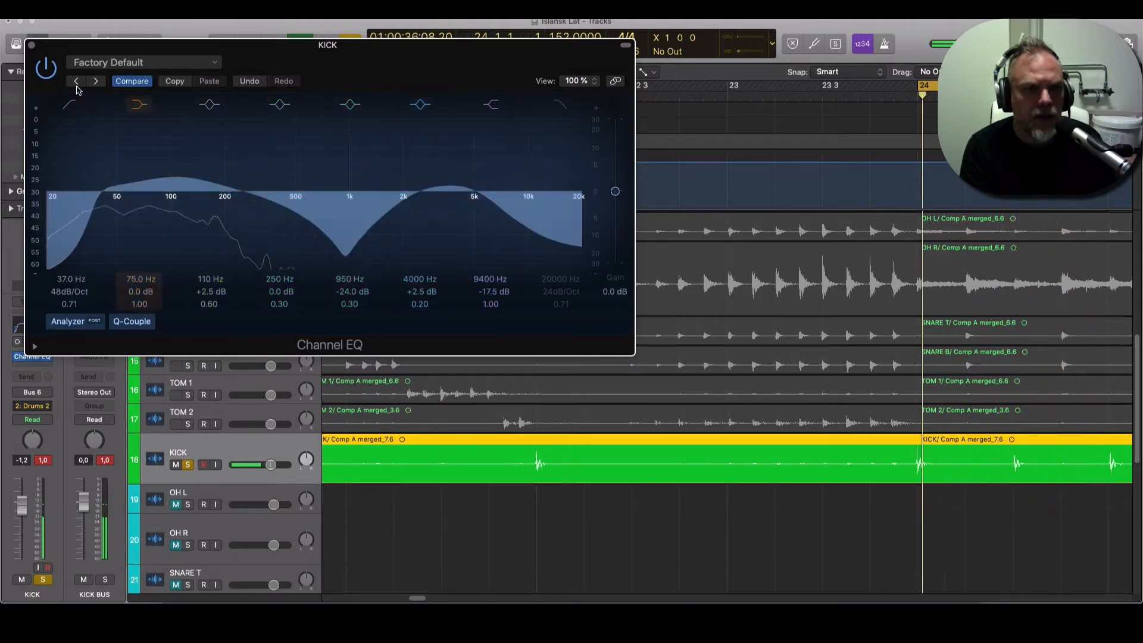
{"action": "left_click", "coordinate": [33, 45]}
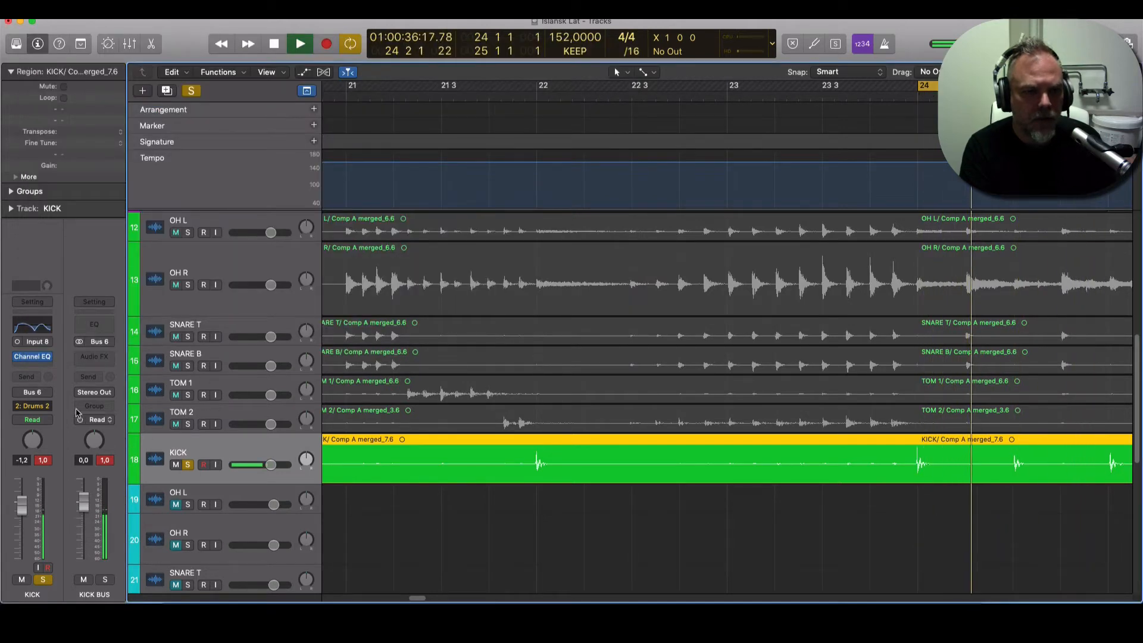
Step: Add a mono Compressor after the KICK EQ, choose the Studio FET model, lower the ratio slightly below 2:1 and show the graph
{"action": "left_click", "coordinate": [36, 367]}
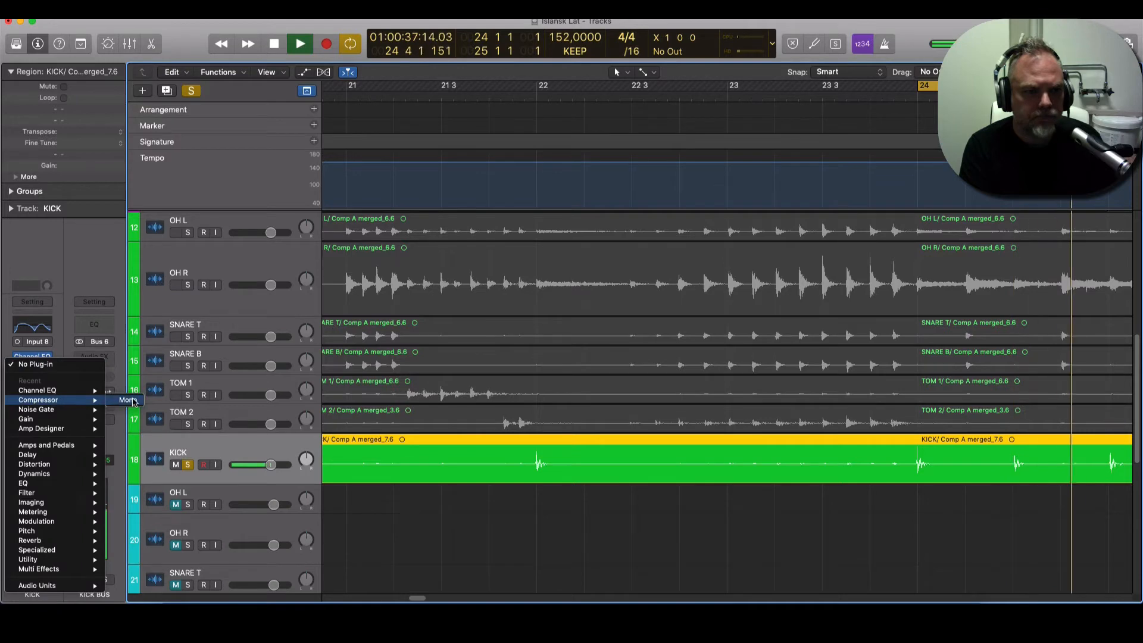
{"action": "left_click", "coordinate": [128, 400]}
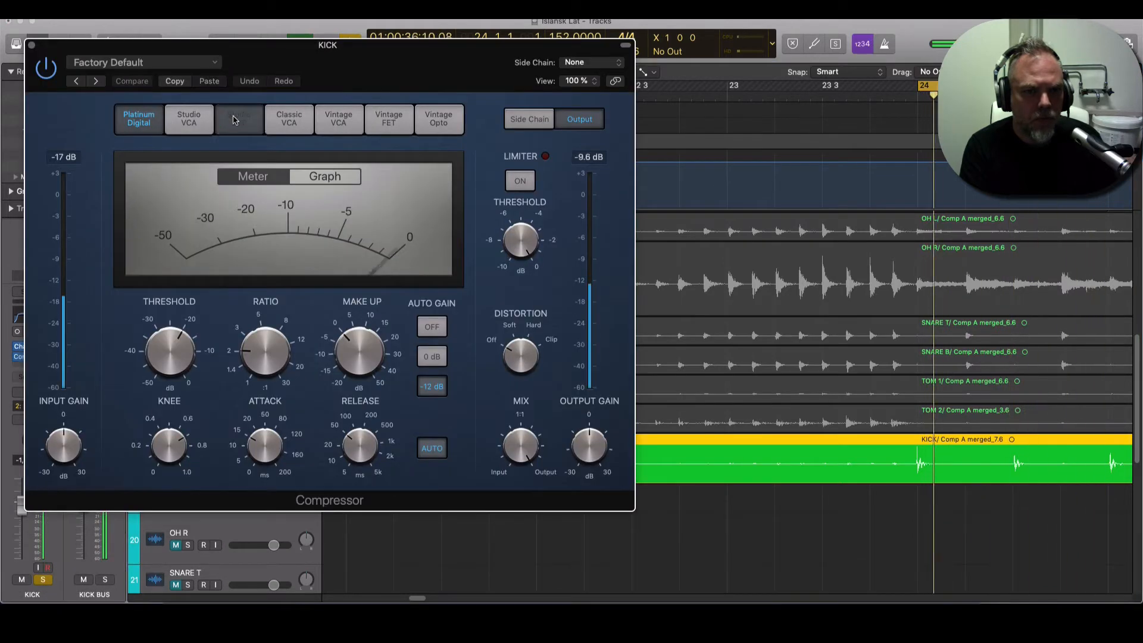
{"action": "left_click", "coordinate": [237, 119]}
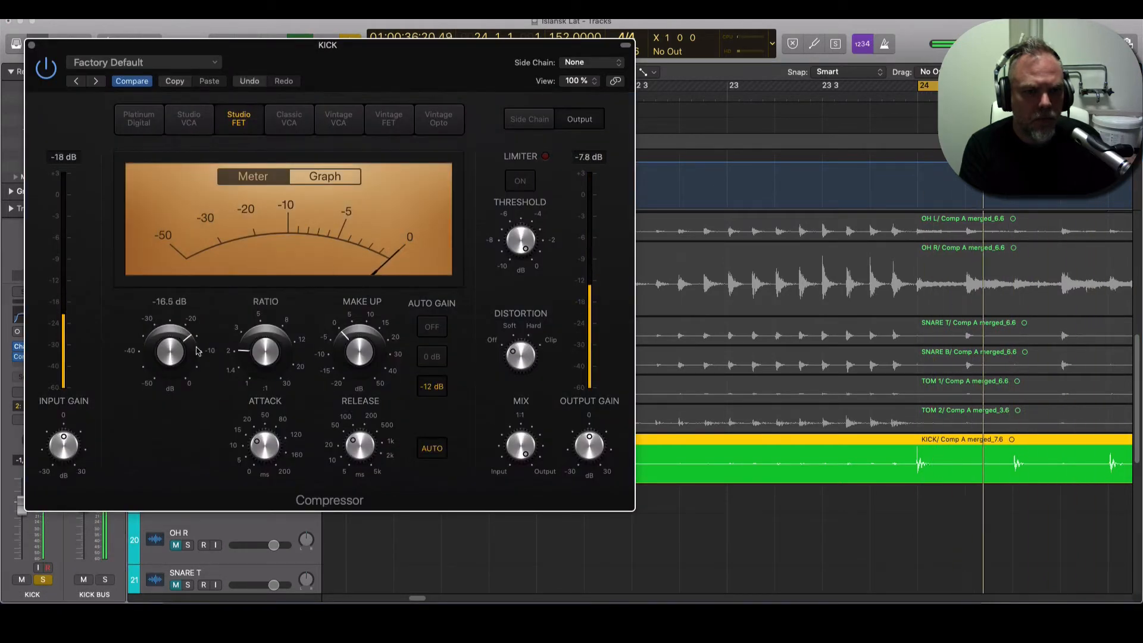
{"action": "left_click_drag", "start_coordinate": [262, 359], "coordinate": [263, 363]}
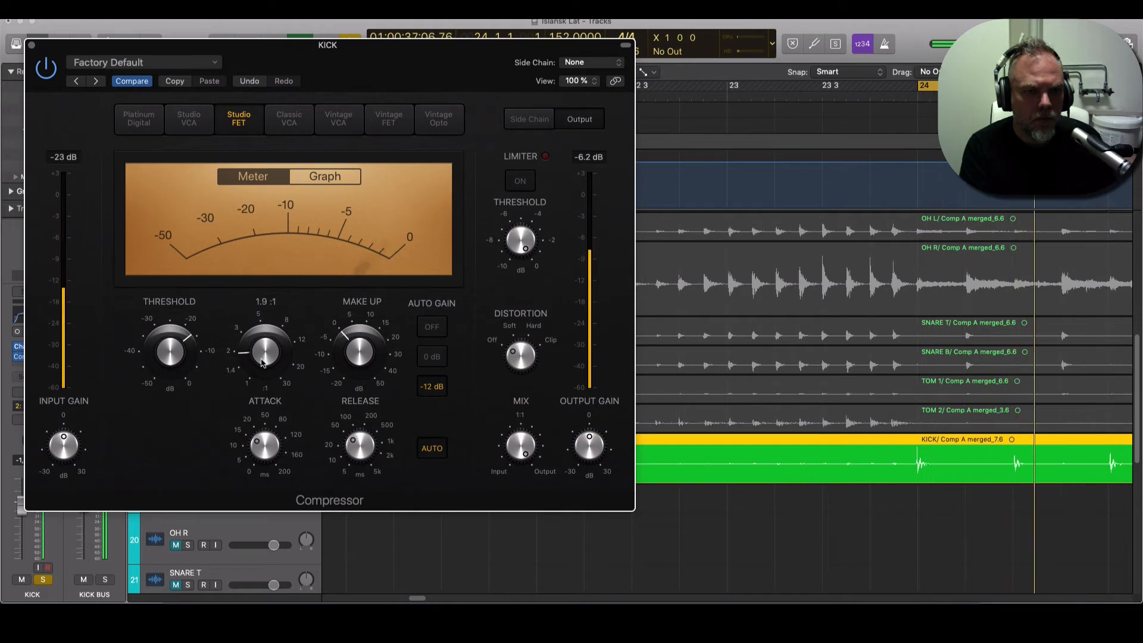
{"action": "left_click", "coordinate": [327, 177]}
Step: Set the KICK compressor's threshold to -12.5 dB, compare with it bypassed, and close it
{"action": "mouse_move", "coordinate": [169, 352]}
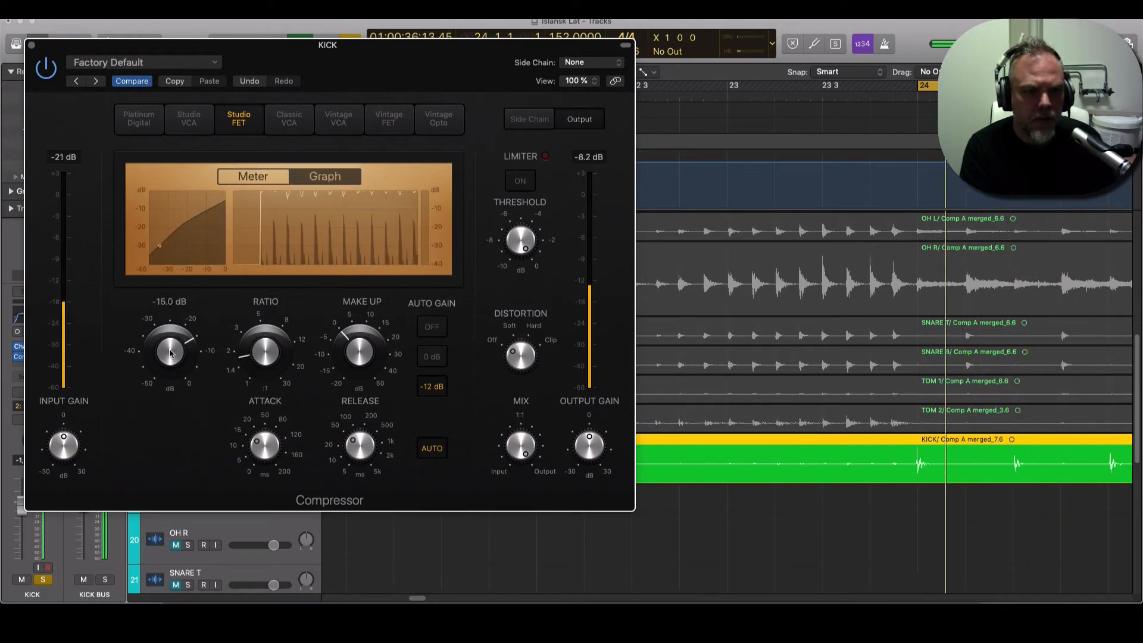
{"action": "left_click_drag", "start_coordinate": [170, 352], "coordinate": [172, 343]}
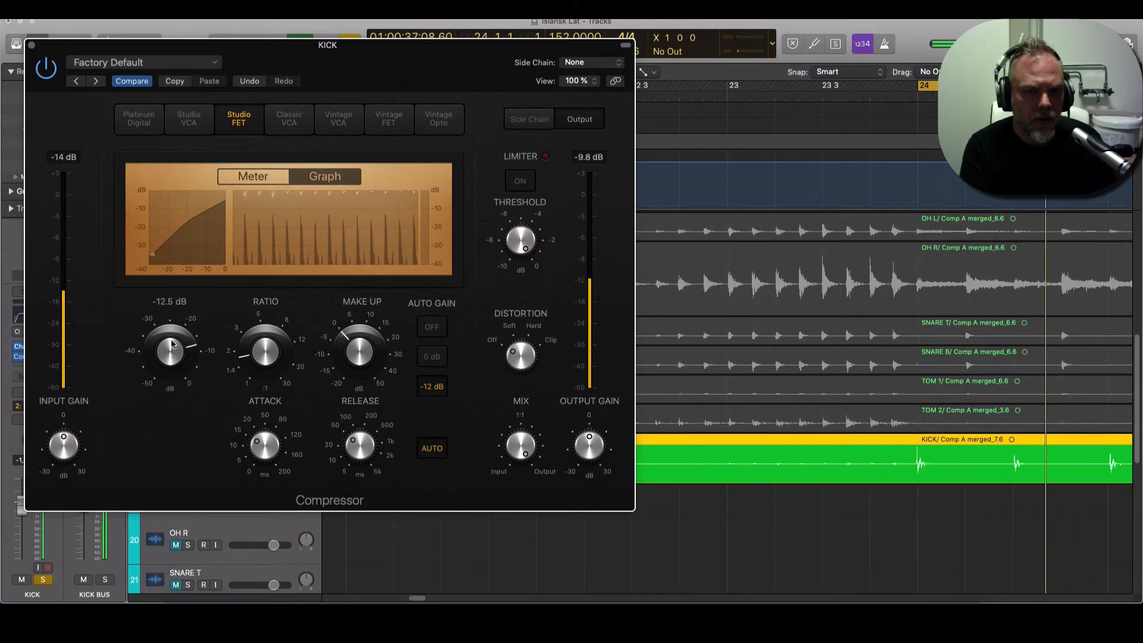
{"action": "left_click", "coordinate": [44, 70]}
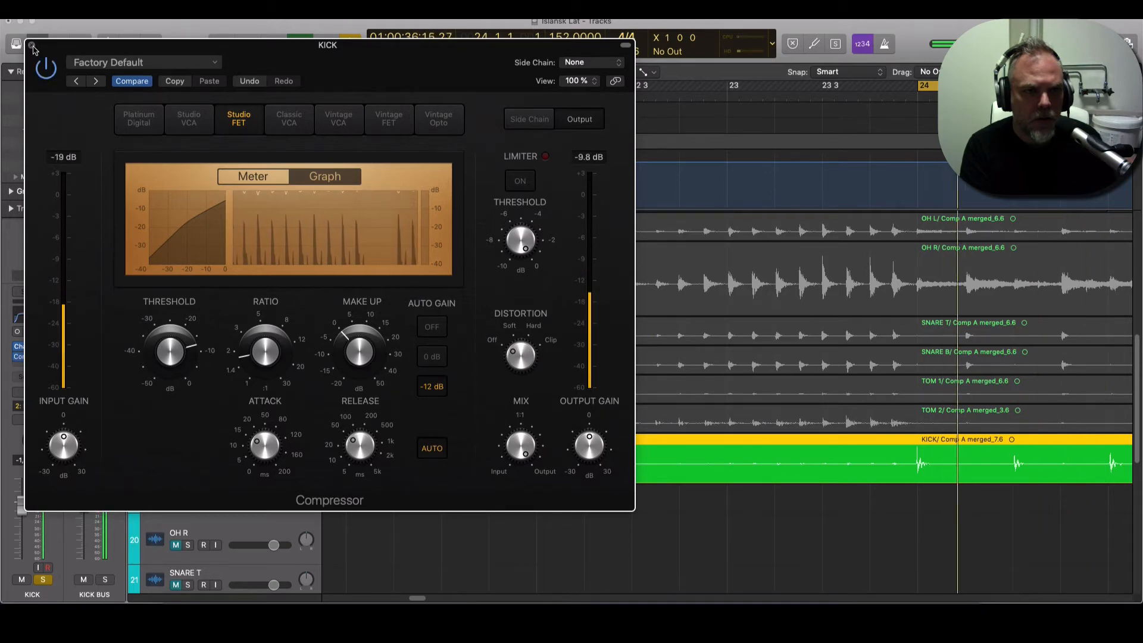
{"action": "left_click", "coordinate": [33, 46]}
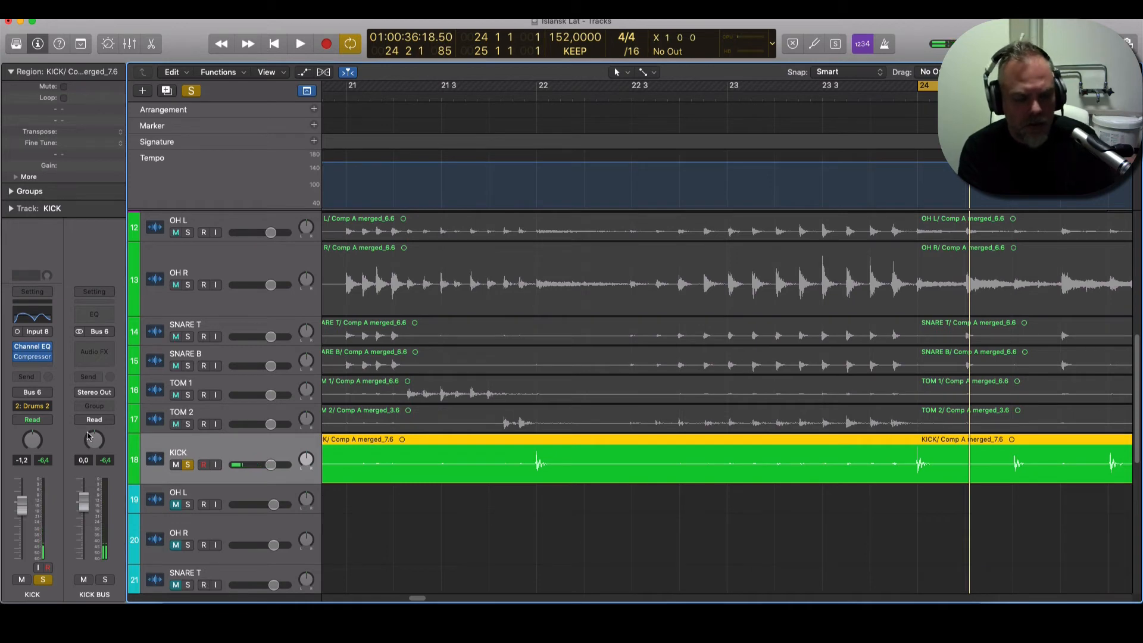
Step: Open the mixer and add a Channel EQ to the KICK BUS with a low-cut filter at 34 Hz and 48 dB/Oct
{"action": "key", "text": "super+2"}
{"action": "left_click_drag", "start_coordinate": [260, 388], "coordinate": [600, 390]}
{"action": "scroll", "coordinate": [413, 306], "scroll_direction": "down", "scroll_amount": 3}
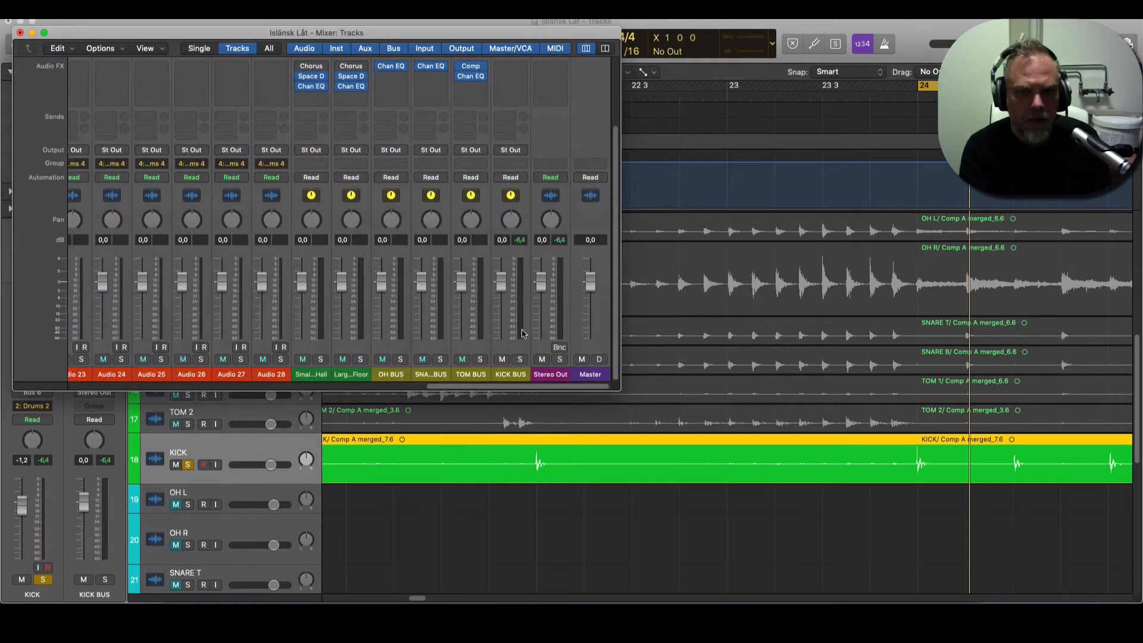
{"action": "scroll", "coordinate": [510, 288], "scroll_direction": "up", "scroll_amount": 3}
{"action": "left_click", "coordinate": [509, 109]}
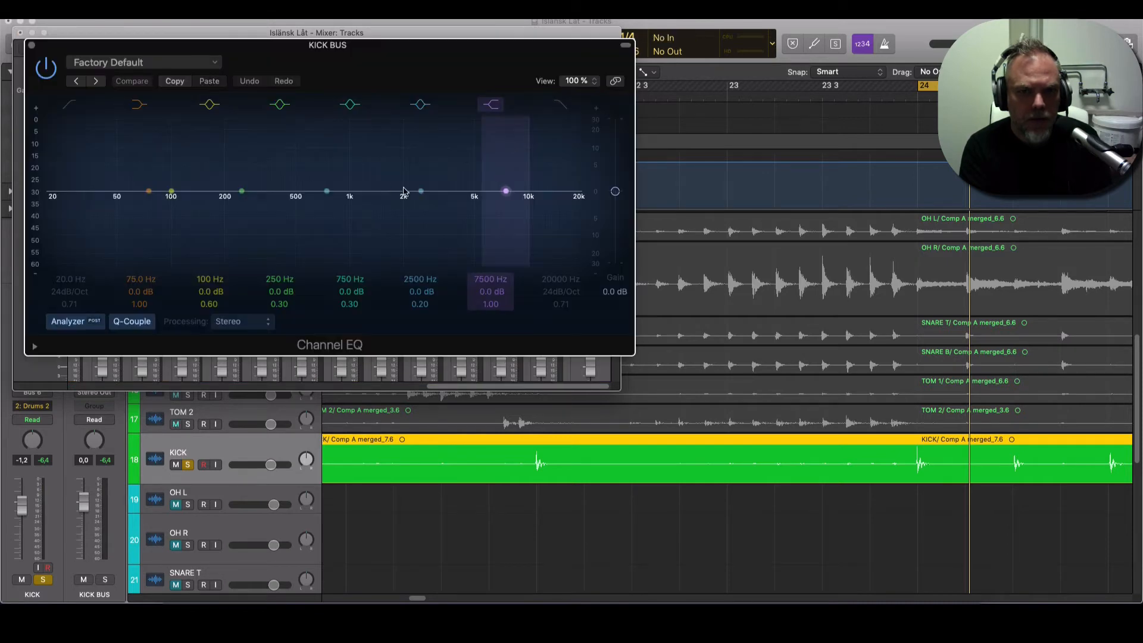
{"action": "left_click", "coordinate": [71, 104]}
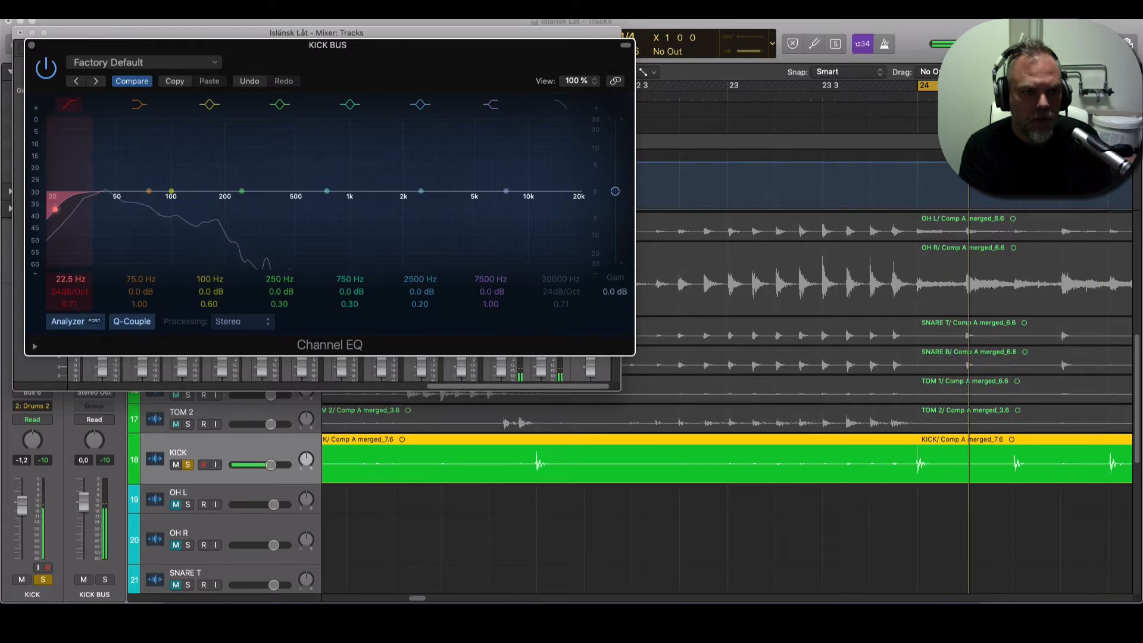
{"action": "left_click_drag", "start_coordinate": [69, 292], "coordinate": [70, 276]}
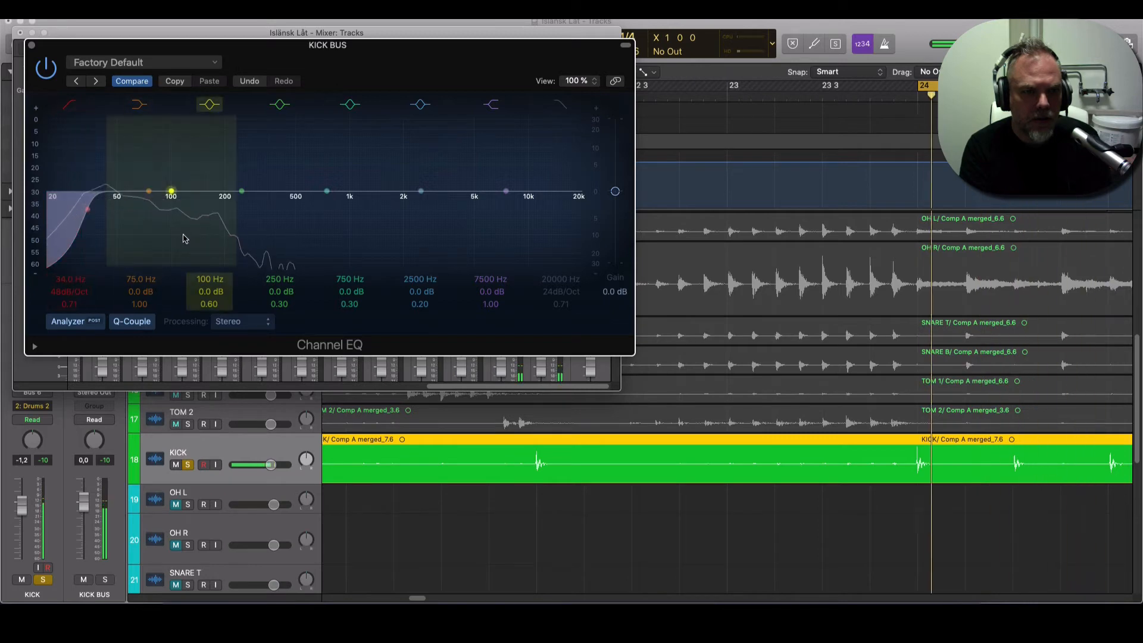
Step: Boost the 100 Hz band of the KICK BUS EQ to +3.0 dB and cut its 750 Hz band to -8.5 dB
{"action": "left_click_drag", "start_coordinate": [205, 291], "coordinate": [205, 283]}
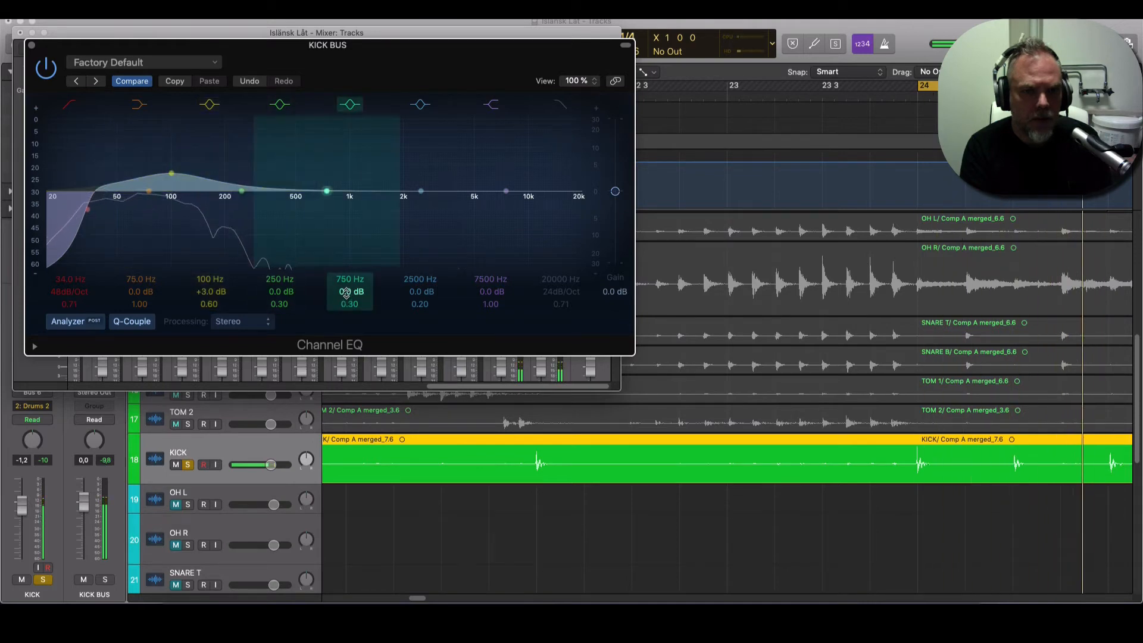
{"action": "left_click_drag", "start_coordinate": [351, 291], "coordinate": [351, 325]}
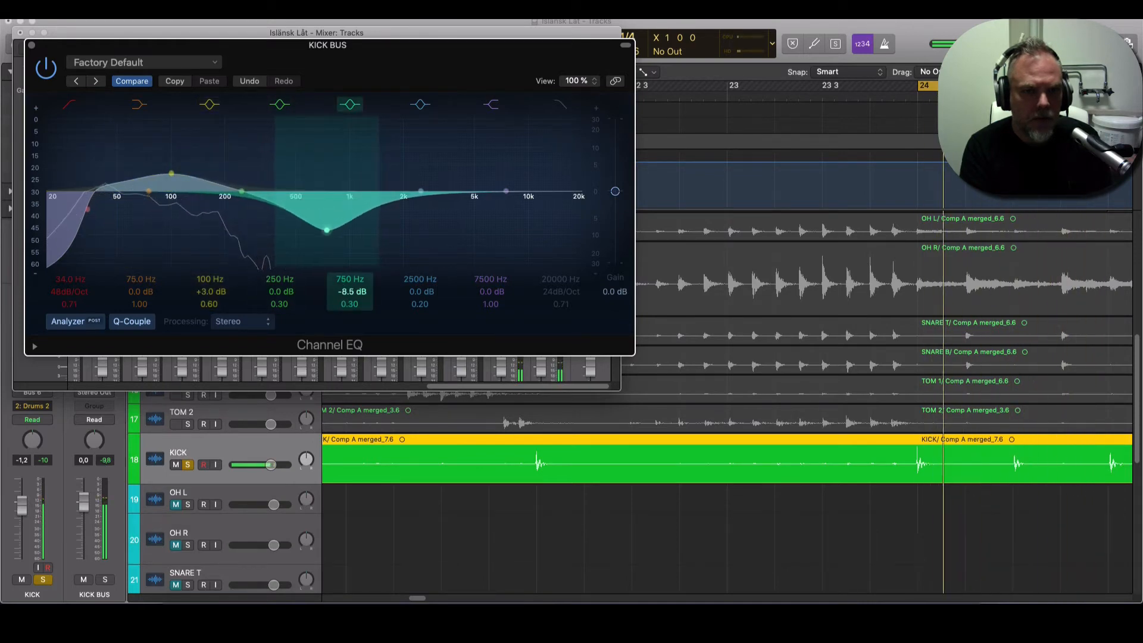
Step: Set the KICK BUS EQ's 2500 Hz band to 4000 Hz, +1.0 dB and Q 1.20, and its high shelf to 12600 Hz at -14.5 dB
{"action": "mouse_move", "coordinate": [416, 283]}
{"action": "left_mouse_down"}
{"action": "mouse_move", "coordinate": [416, 265]}
{"action": "mouse_move", "coordinate": [423, 293]}
{"action": "mouse_move", "coordinate": [420, 283]}
{"action": "left_mouse_up"}
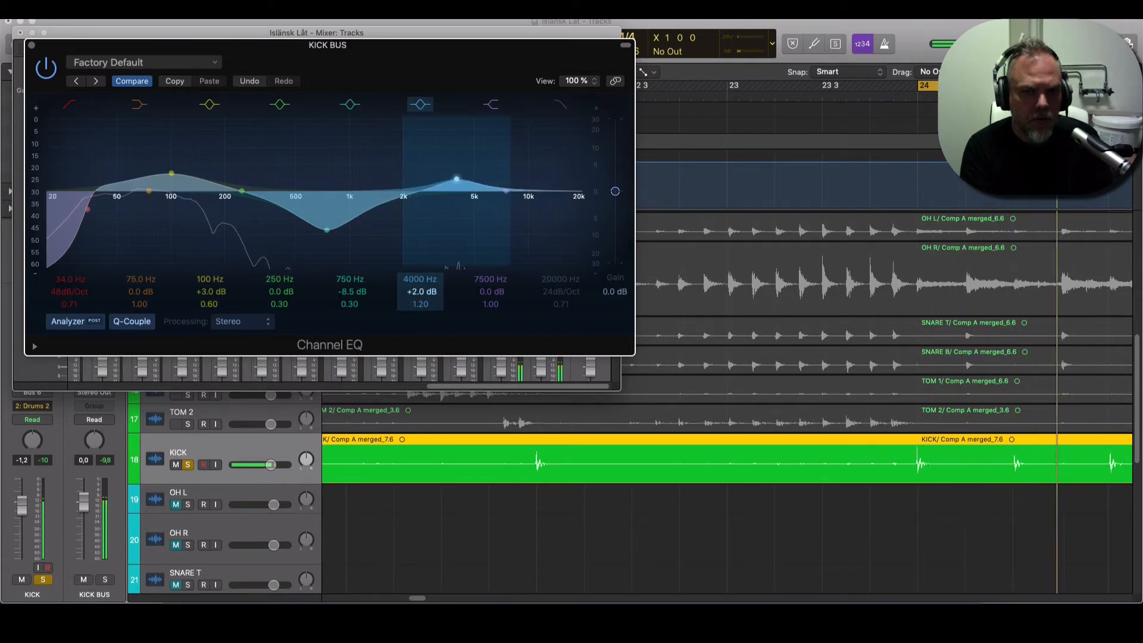
{"action": "left_click_drag", "start_coordinate": [422, 291], "coordinate": [422, 297]}
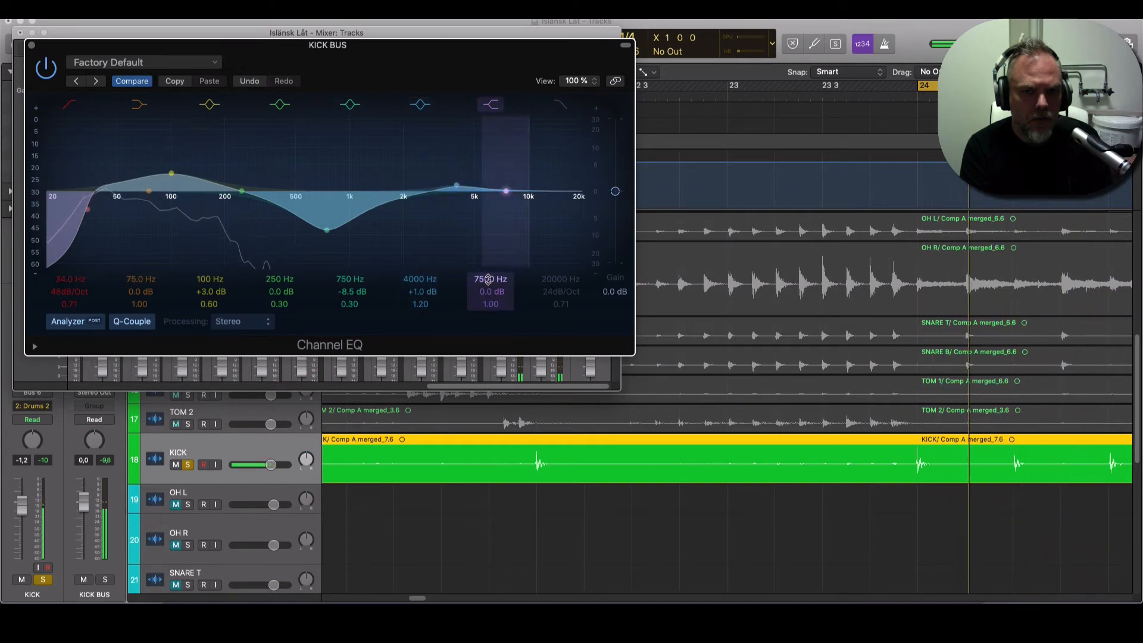
{"action": "left_click_drag", "start_coordinate": [489, 280], "coordinate": [489, 272]}
{"action": "left_click_drag", "start_coordinate": [516, 191], "coordinate": [529, 219]}
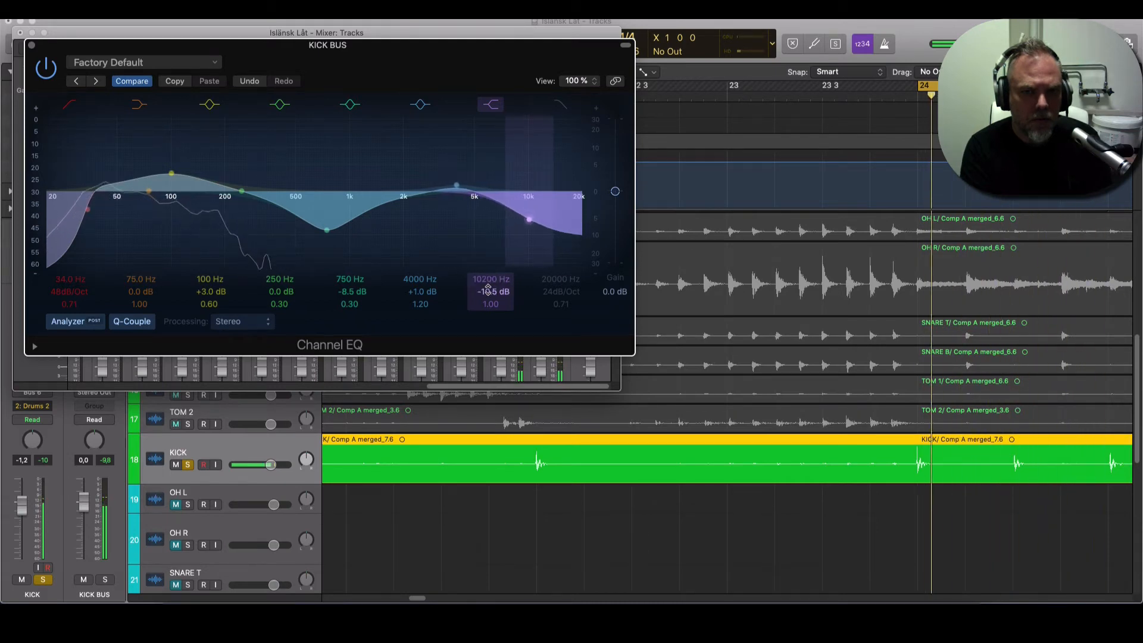
{"action": "left_click_drag", "start_coordinate": [488, 290], "coordinate": [488, 267]}
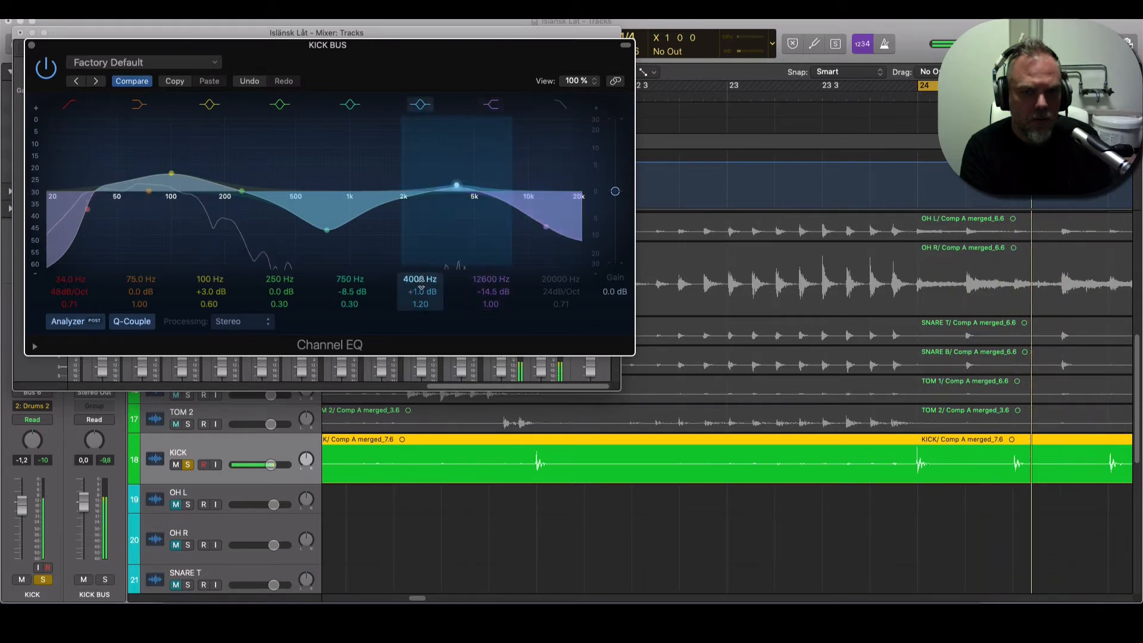
Step: Move the KICK BUS EQ's 750 Hz band to 910 Hz with -23.5 dB gain and a Q of 0.28, and close the EQ
{"action": "left_click_drag", "start_coordinate": [417, 291], "coordinate": [350, 282]}
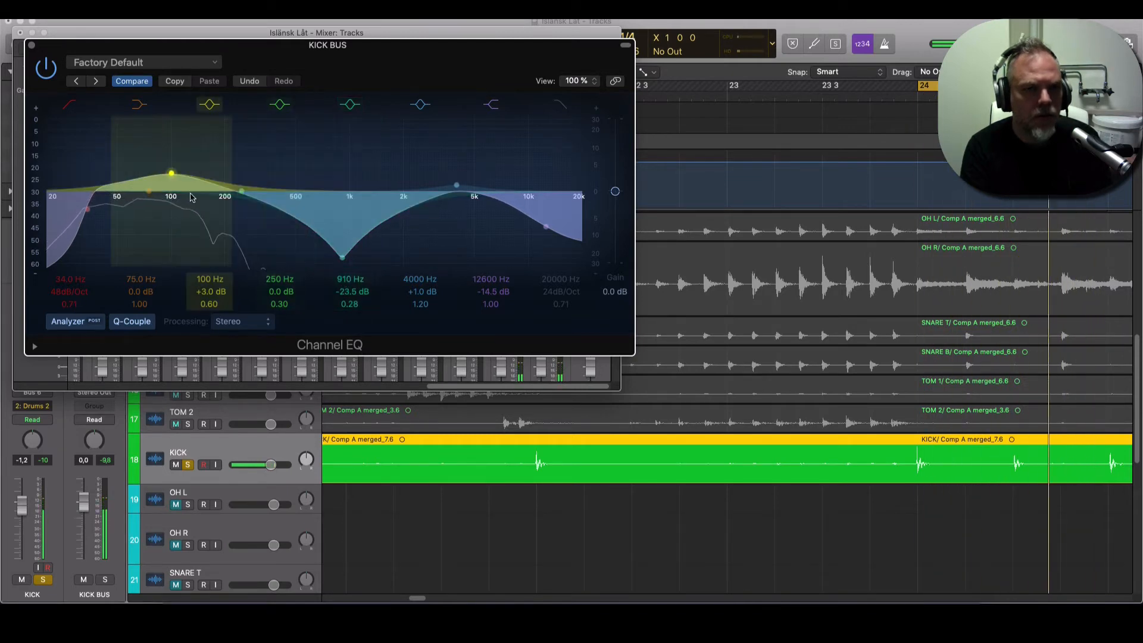
{"action": "left_click", "coordinate": [32, 45]}
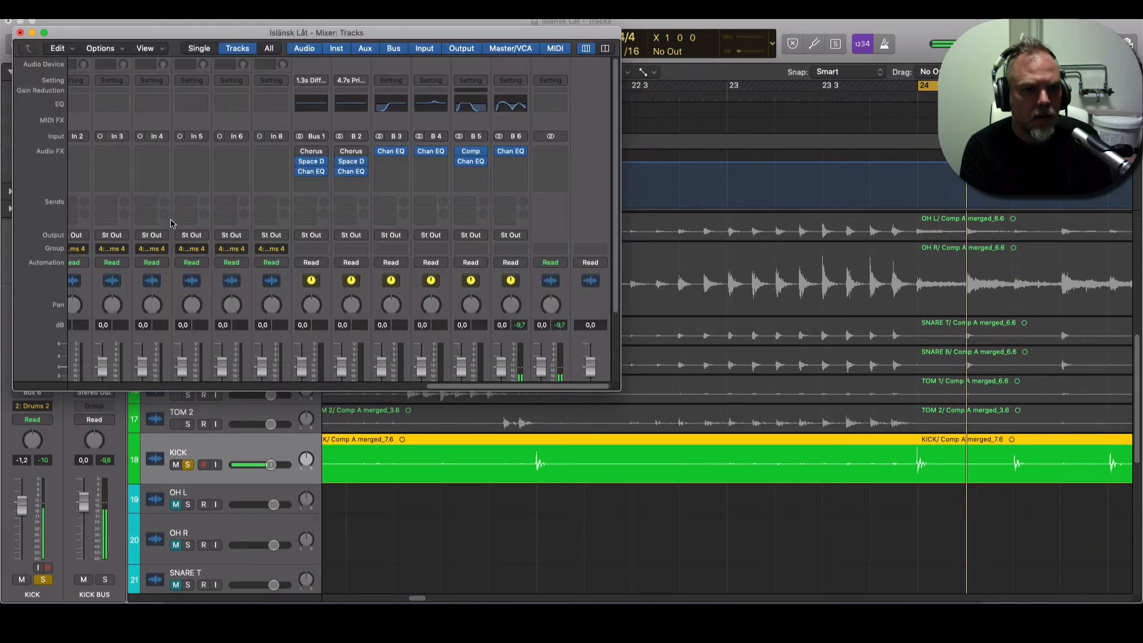
Step: Add a Compressor after the Channel EQ on the KICK BUS and set its model to Studio FET
{"action": "left_click", "coordinate": [513, 160]}
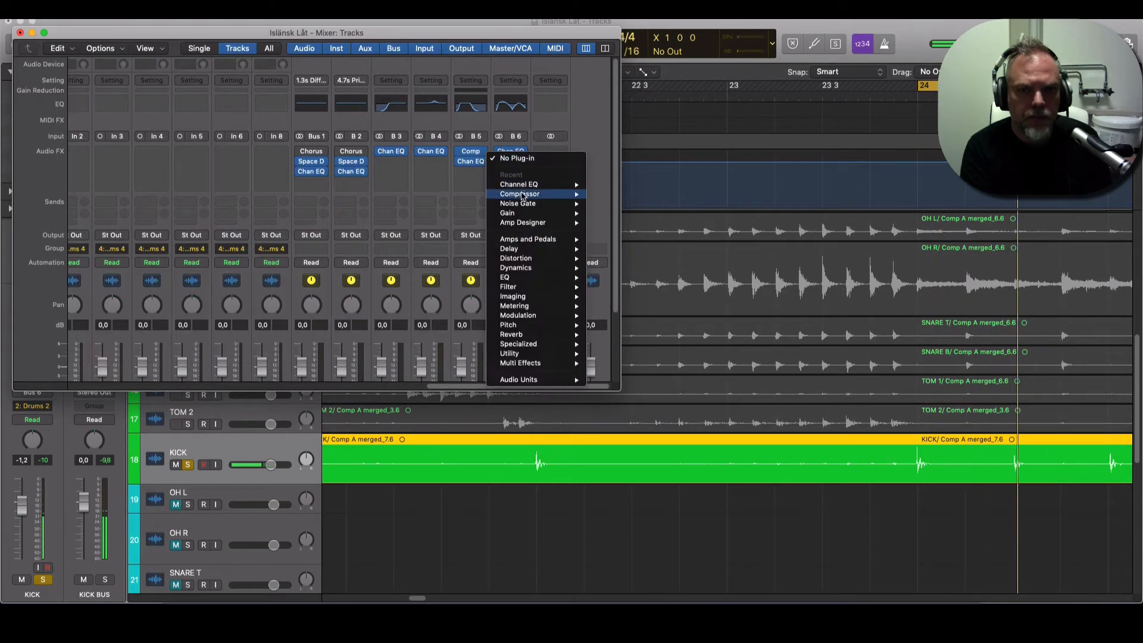
{"action": "mouse_move", "coordinate": [535, 194]}
{"action": "left_click", "coordinate": [607, 194]}
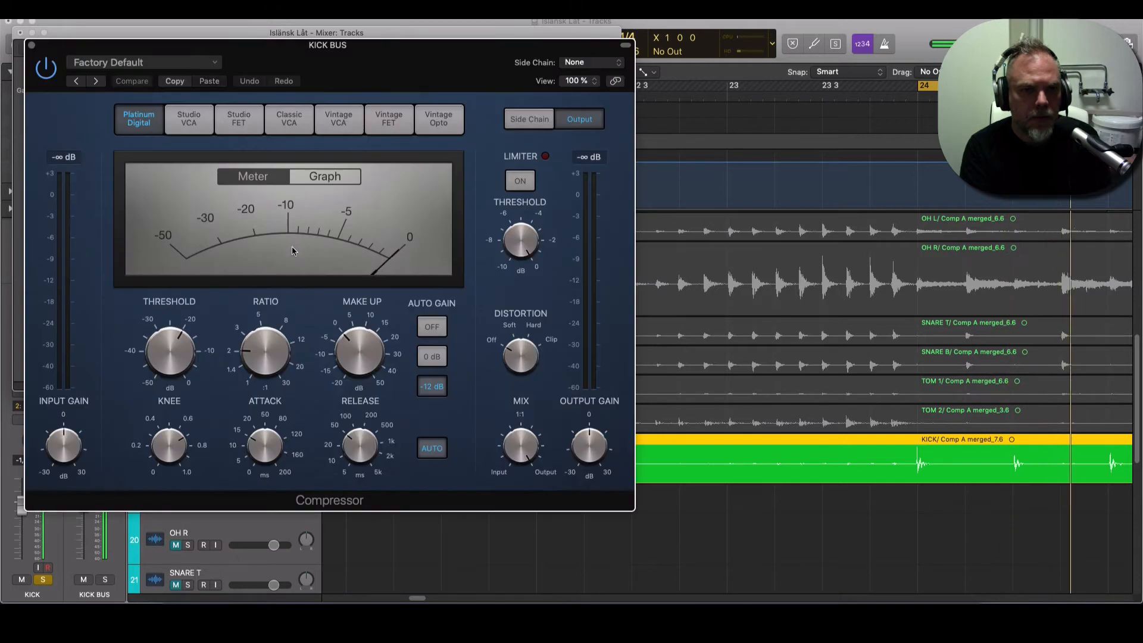
{"action": "left_click", "coordinate": [239, 118]}
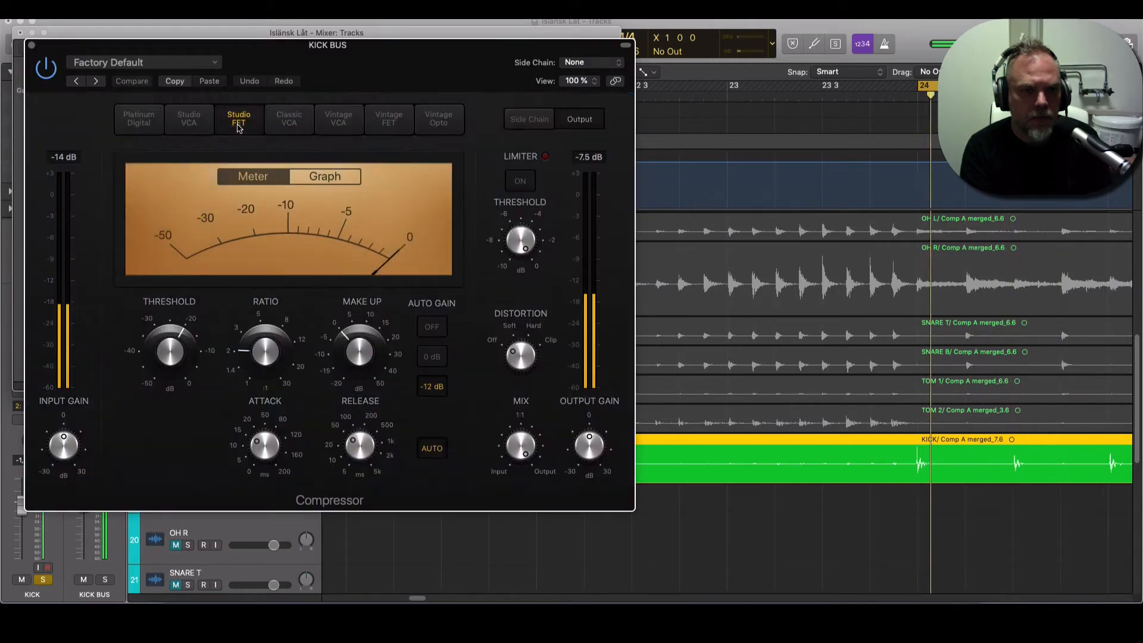
Step: Set the KICK BUS compressor's threshold to -11.5 dB and ratio to 2.1:1, check the graph display, and close it
{"action": "left_click_drag", "start_coordinate": [169, 363], "coordinate": [171, 346]}
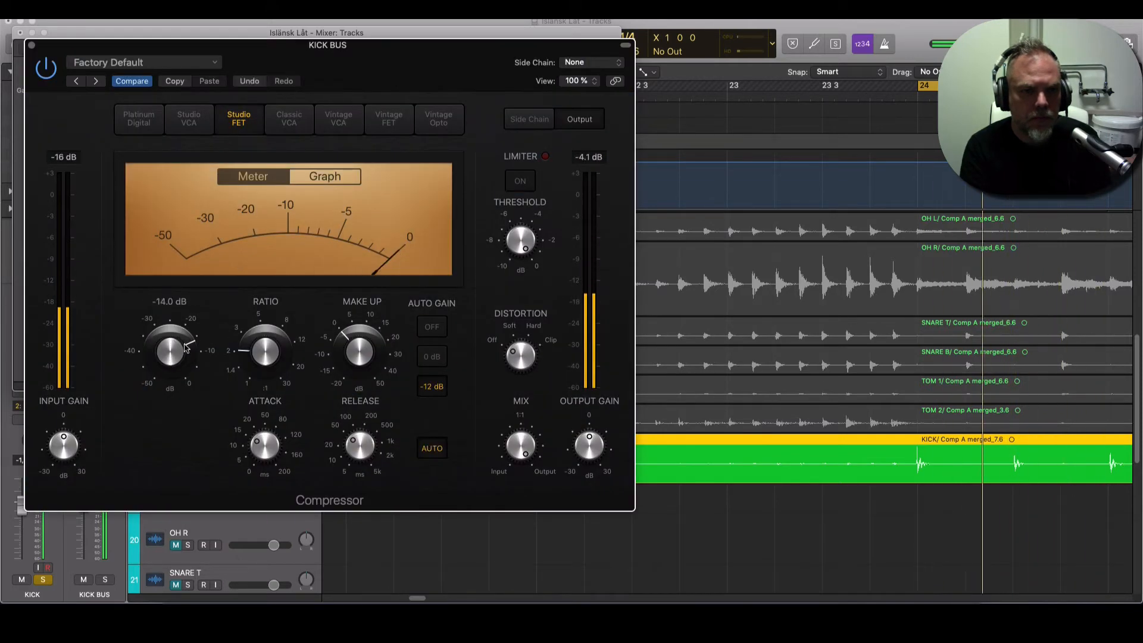
{"action": "left_click_drag", "start_coordinate": [263, 363], "coordinate": [264, 367]}
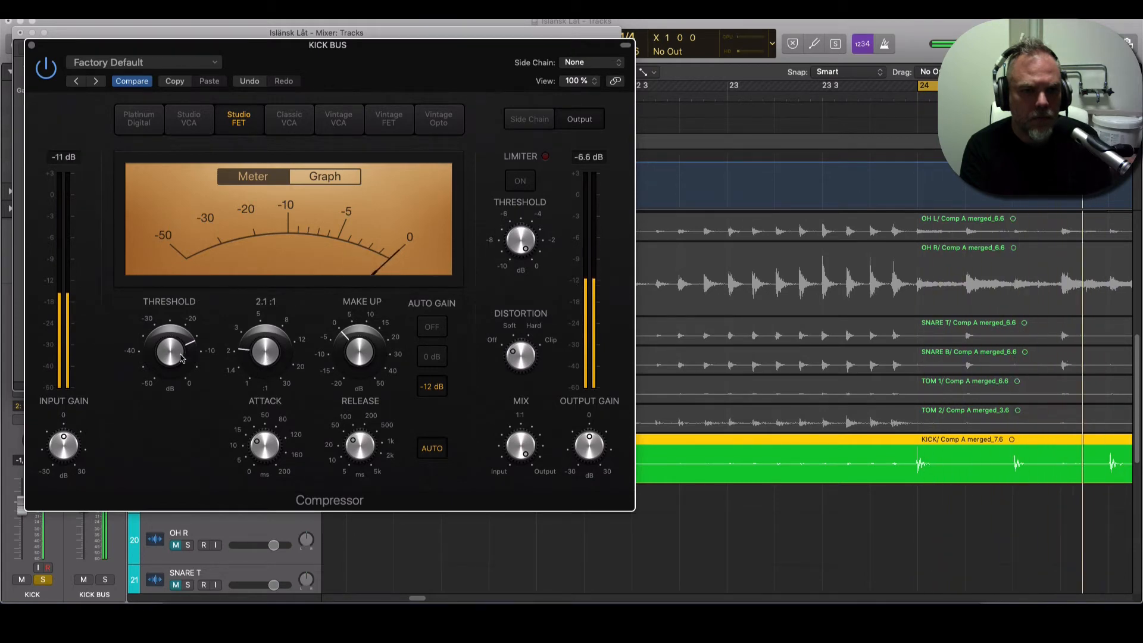
{"action": "left_click_drag", "start_coordinate": [170, 357], "coordinate": [170, 350]}
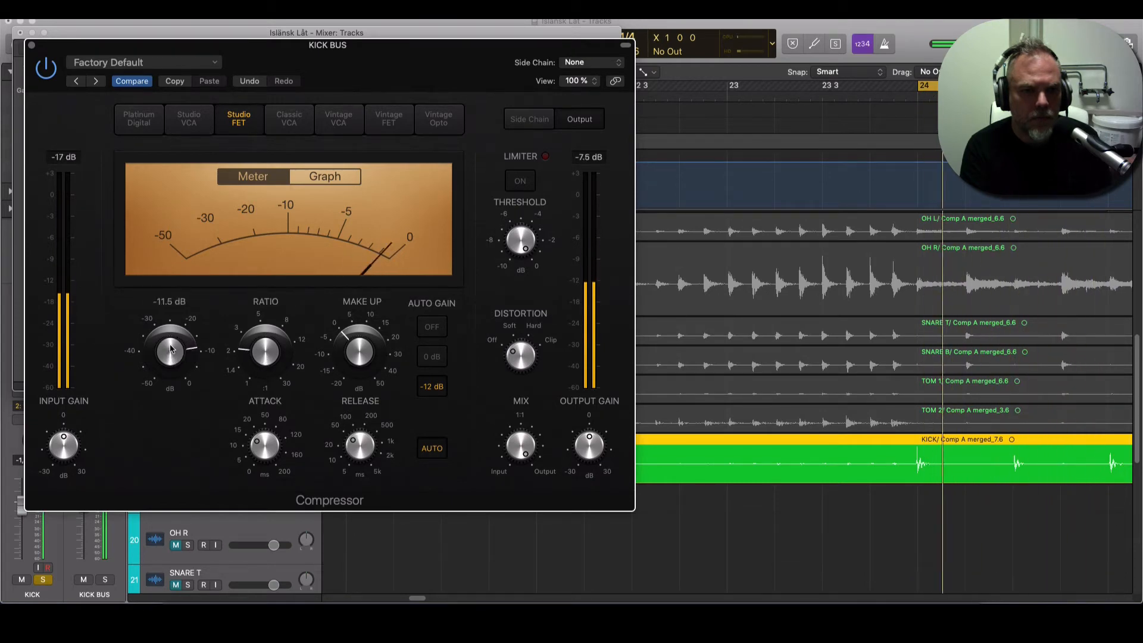
{"action": "left_click", "coordinate": [316, 176]}
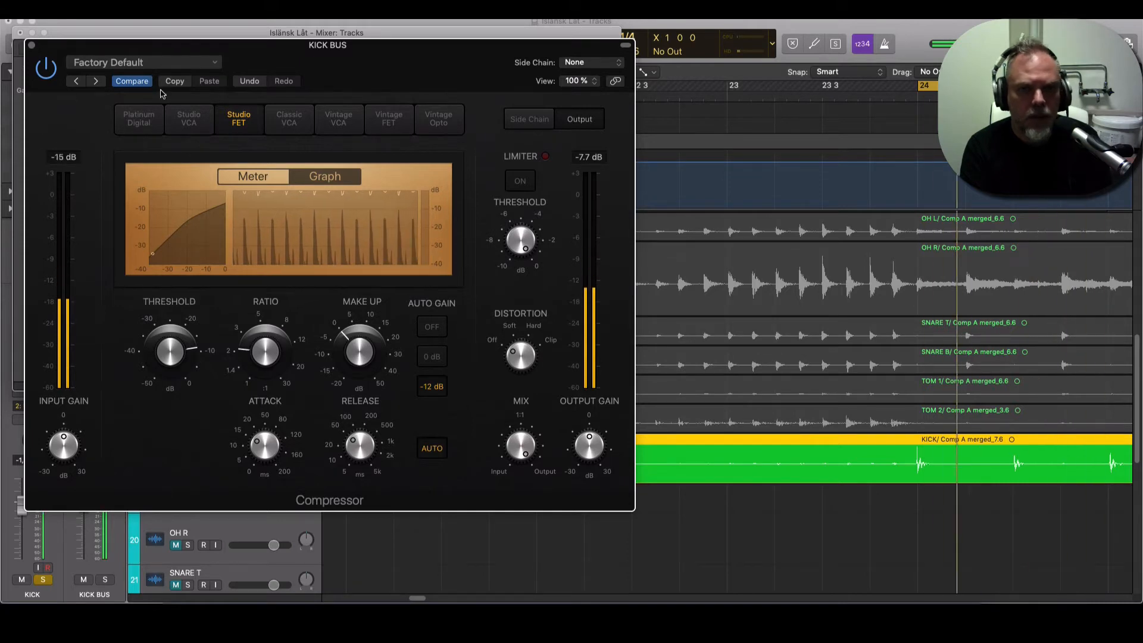
{"action": "left_click", "coordinate": [32, 47]}
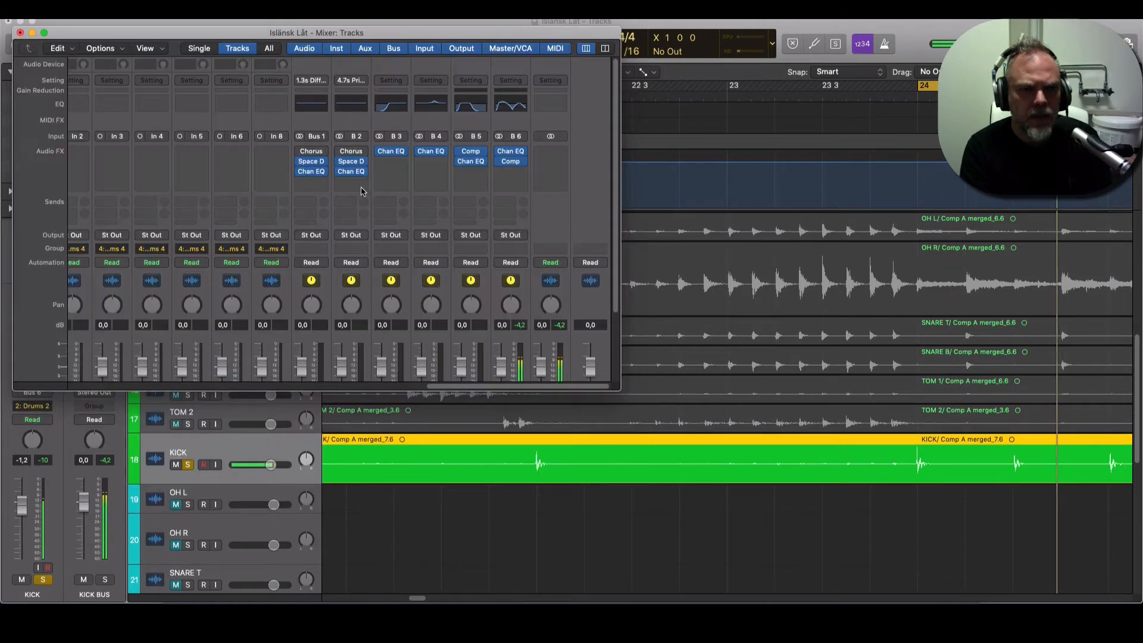
Step: Adjust the KICK BUS EQ: 4000 Hz band to -0.5 dB, high shelf to 9300 Hz, and 100 Hz band to +3.5 dB
{"action": "left_click", "coordinate": [526, 141]}
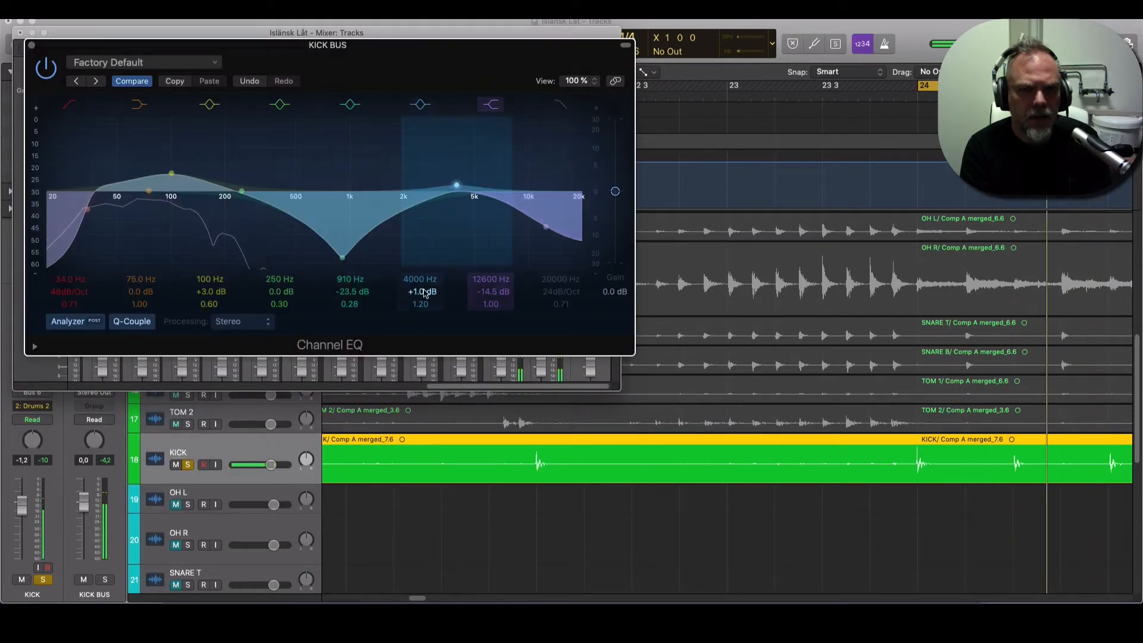
{"action": "left_click_drag", "start_coordinate": [420, 292], "coordinate": [420, 300]}
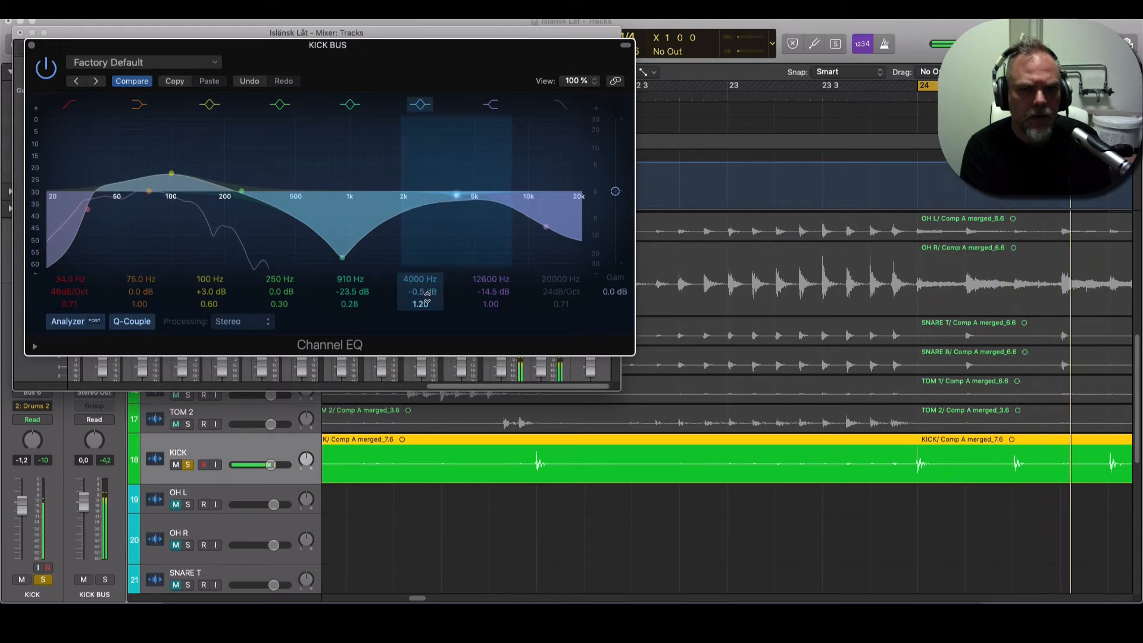
{"action": "left_click_drag", "start_coordinate": [486, 280], "coordinate": [486, 294]}
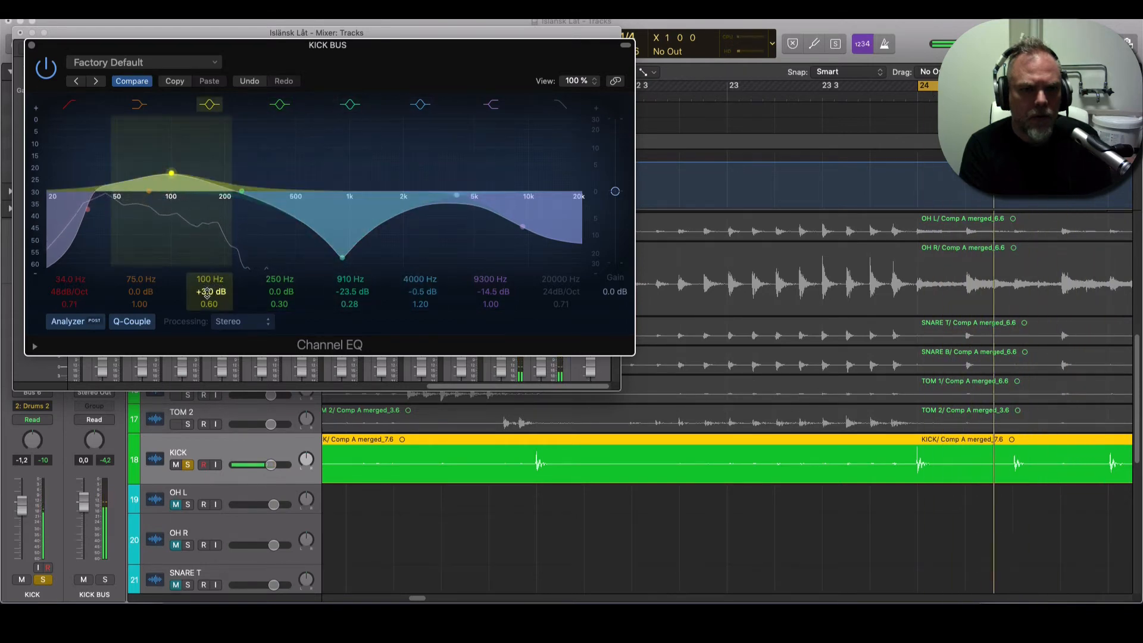
{"action": "left_click_drag", "start_coordinate": [206, 292], "coordinate": [206, 288]}
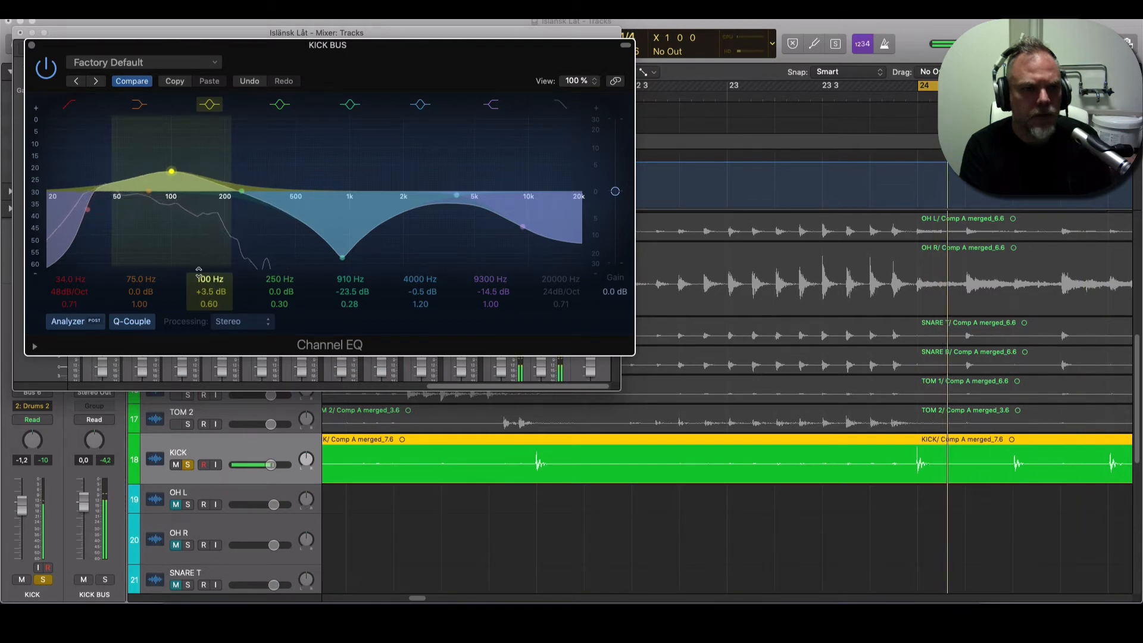
{"action": "left_click", "coordinate": [31, 46]}
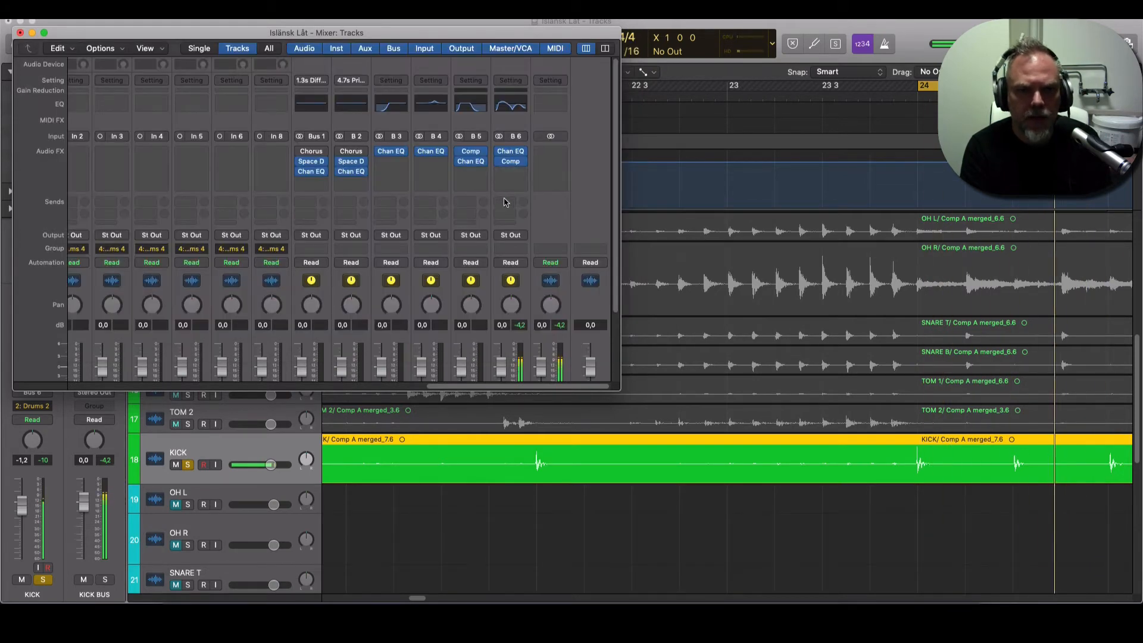
Step: Solo the OH, SNARE, TOM and KICK buses and play back the combined drums
{"action": "scroll", "coordinate": [487, 296], "scroll_direction": "down", "scroll_amount": 3}
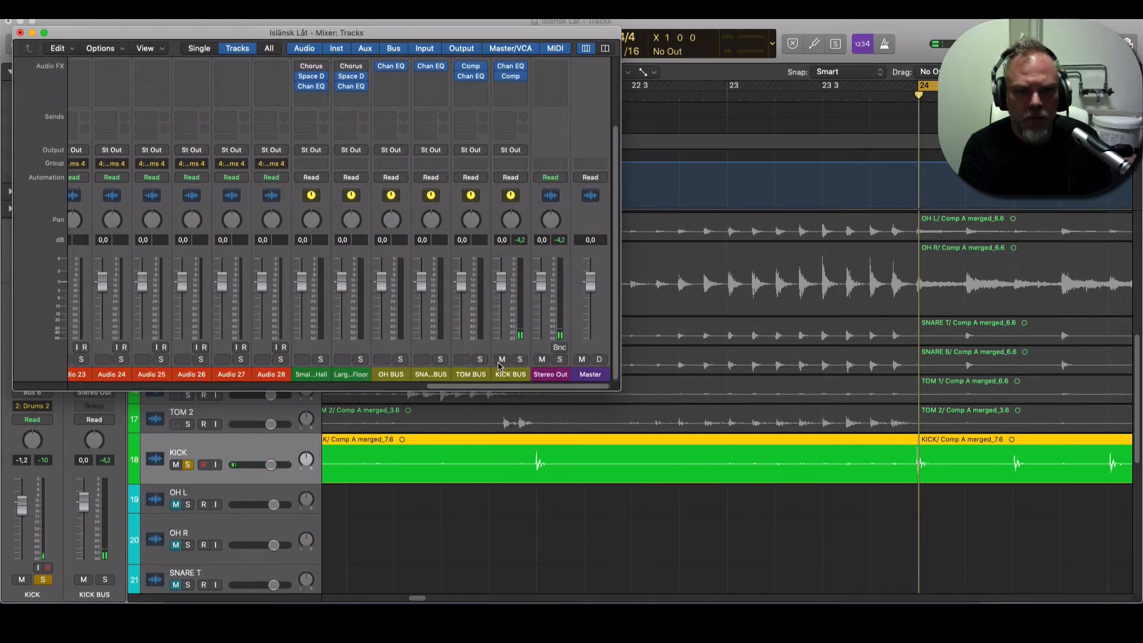
{"action": "left_click", "coordinate": [480, 360]}
{"action": "left_click", "coordinate": [440, 359]}
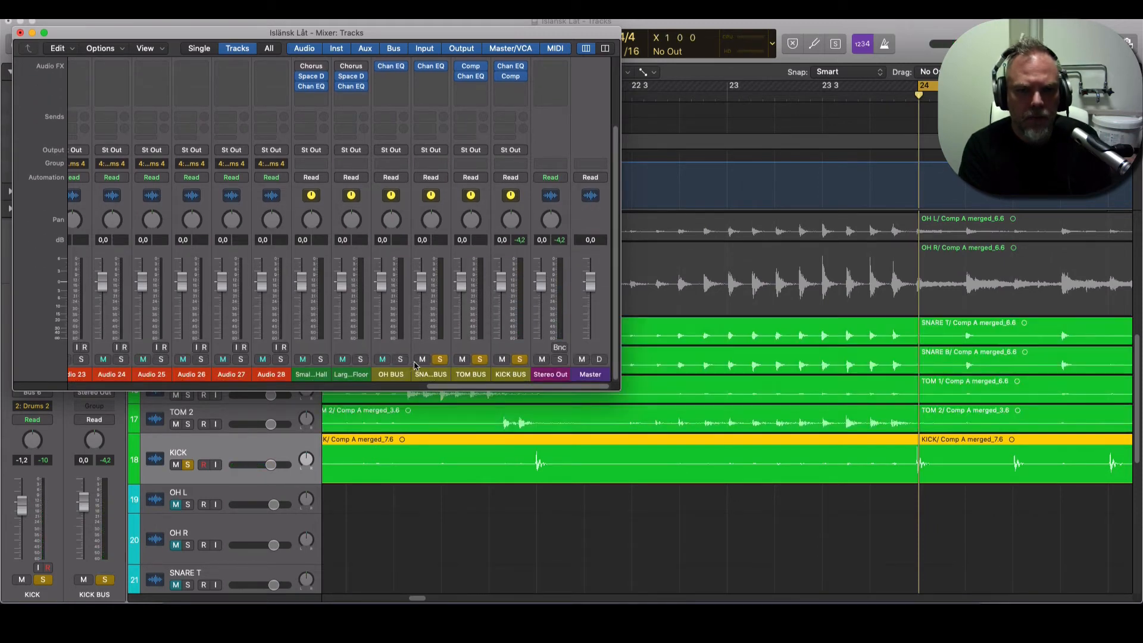
{"action": "left_click", "coordinate": [400, 359]}
{"action": "key", "text": "space"}
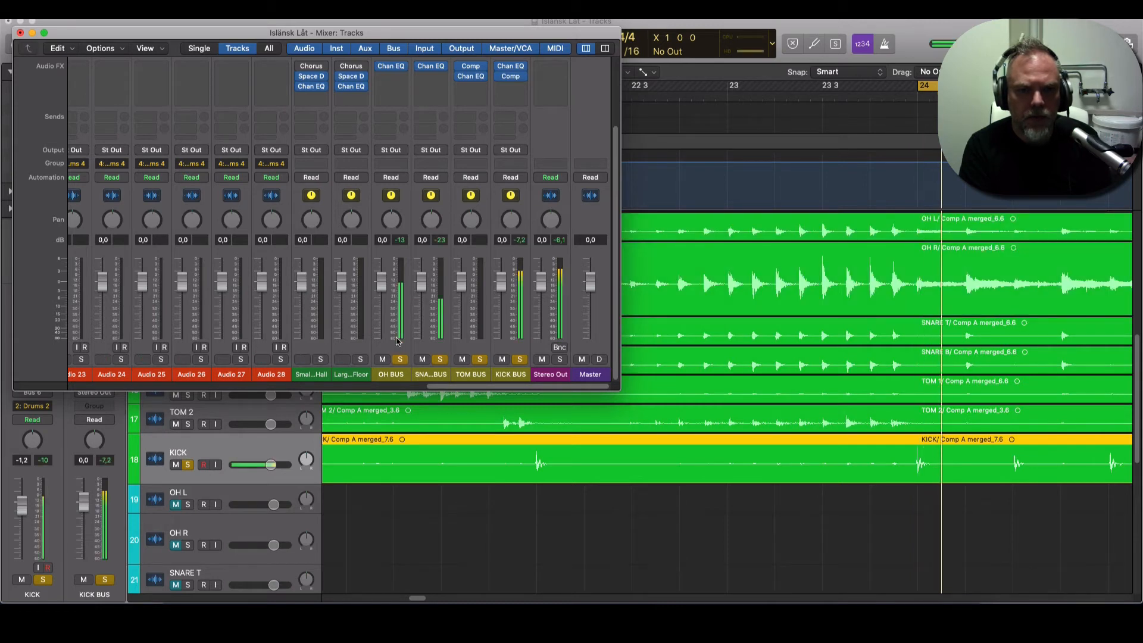
{"action": "key", "text": "space"}
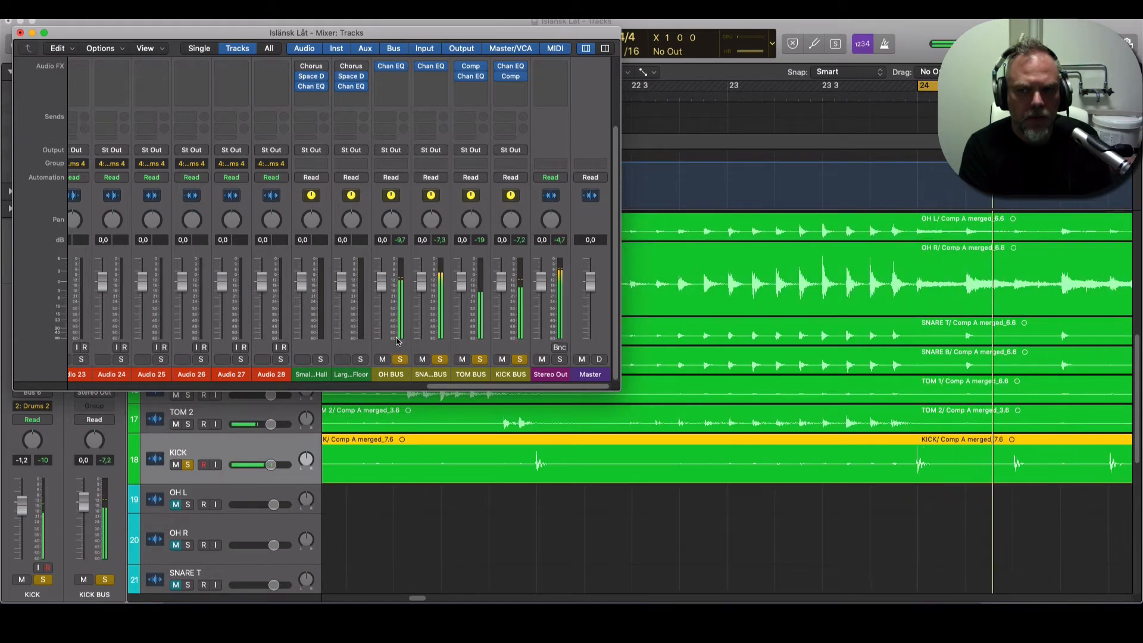
Step: Play a later section of the song, pan the green OH L track left and OH R right, and stop playback
{"action": "left_click", "coordinate": [976, 85]}
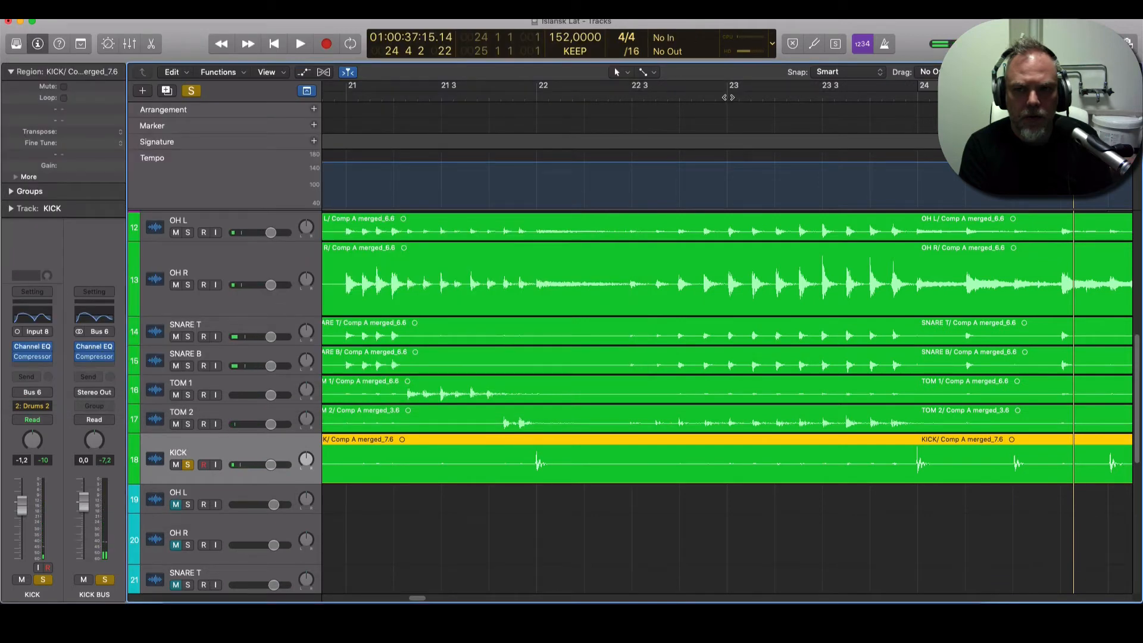
{"action": "key", "text": "space"}
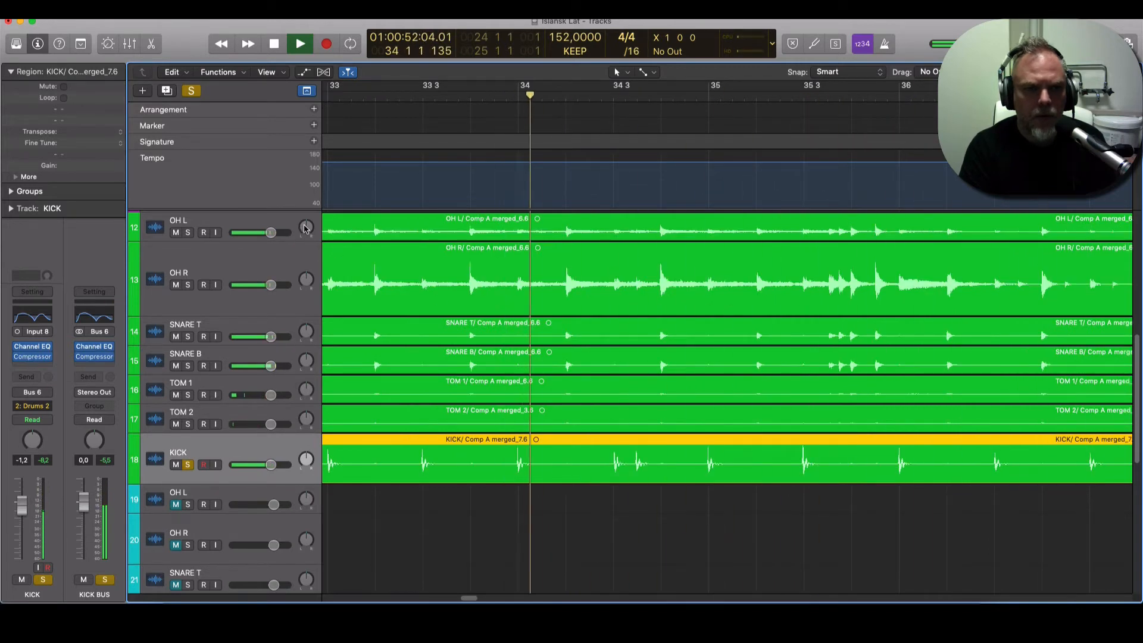
{"action": "left_click_drag", "start_coordinate": [305, 227], "coordinate": [290, 276]}
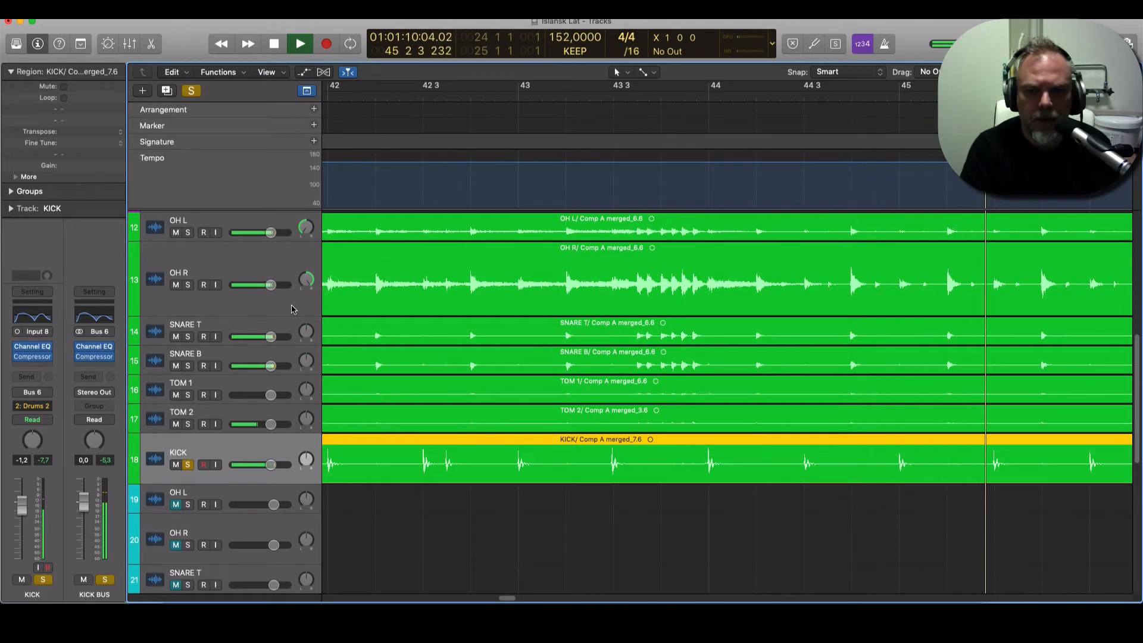
{"action": "key", "text": "space"}
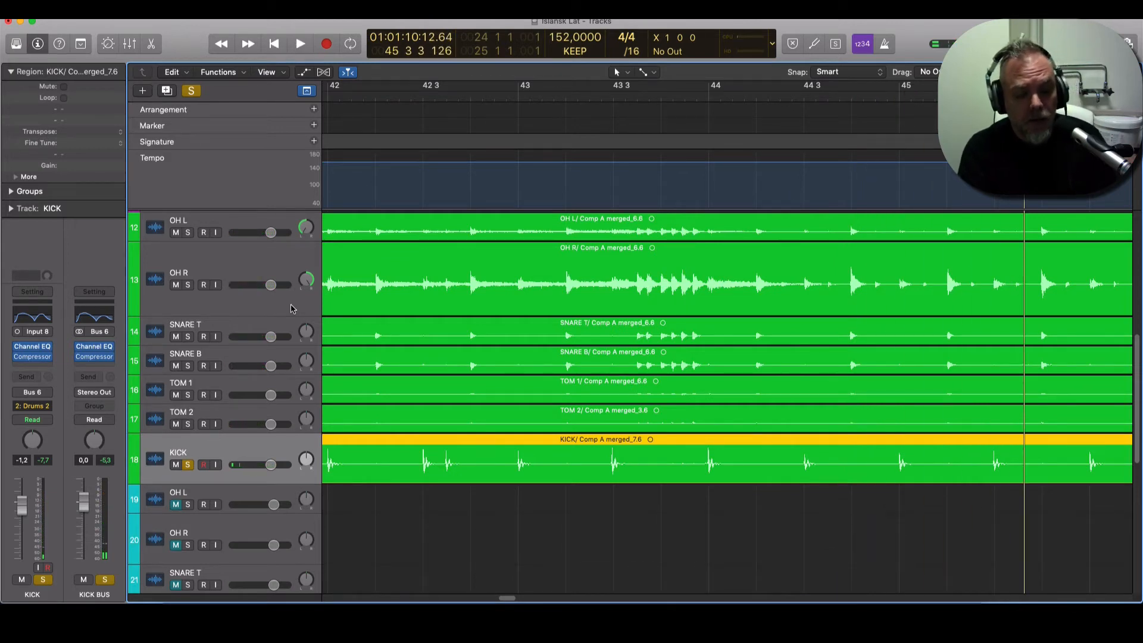
Step: Route the outputs of the OH, SNARE, TOM and KICK buses to Bus 7 and name the new aux Drums clear
{"action": "key", "text": "x"}
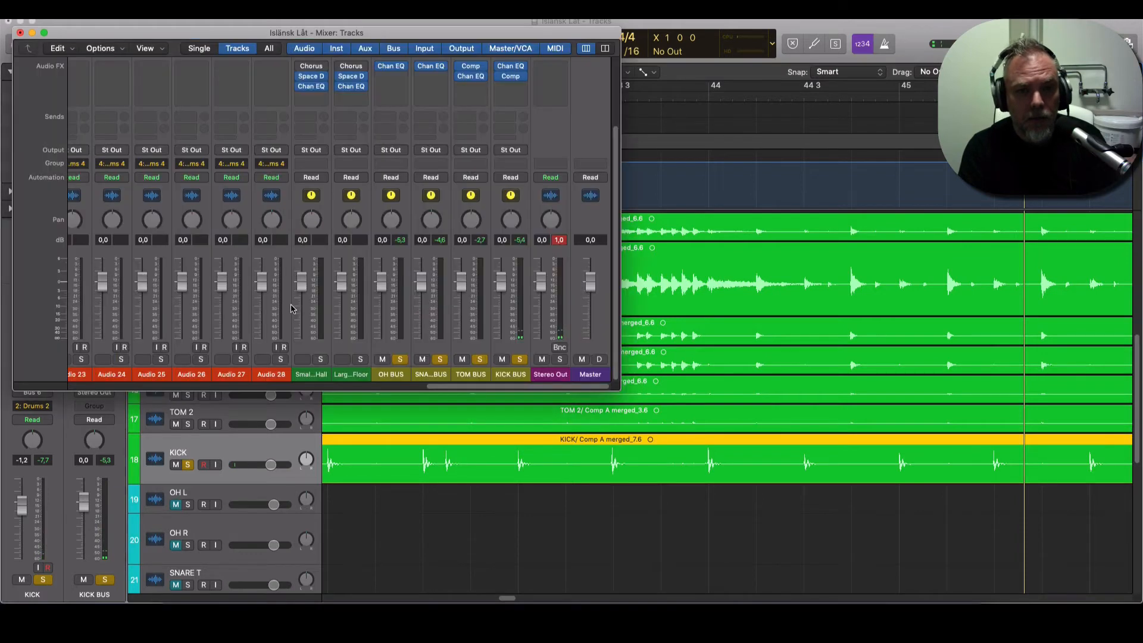
{"action": "left_click", "coordinate": [410, 259]}
{"action": "left_click", "coordinate": [500, 257], "text": "shift"}
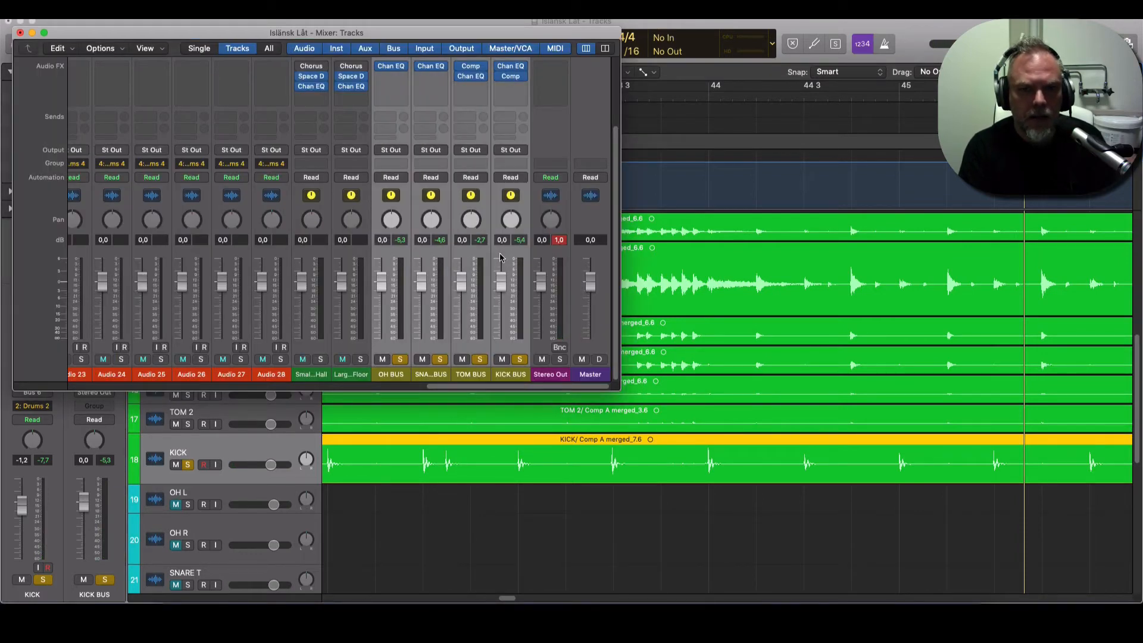
{"action": "left_click", "coordinate": [389, 150]}
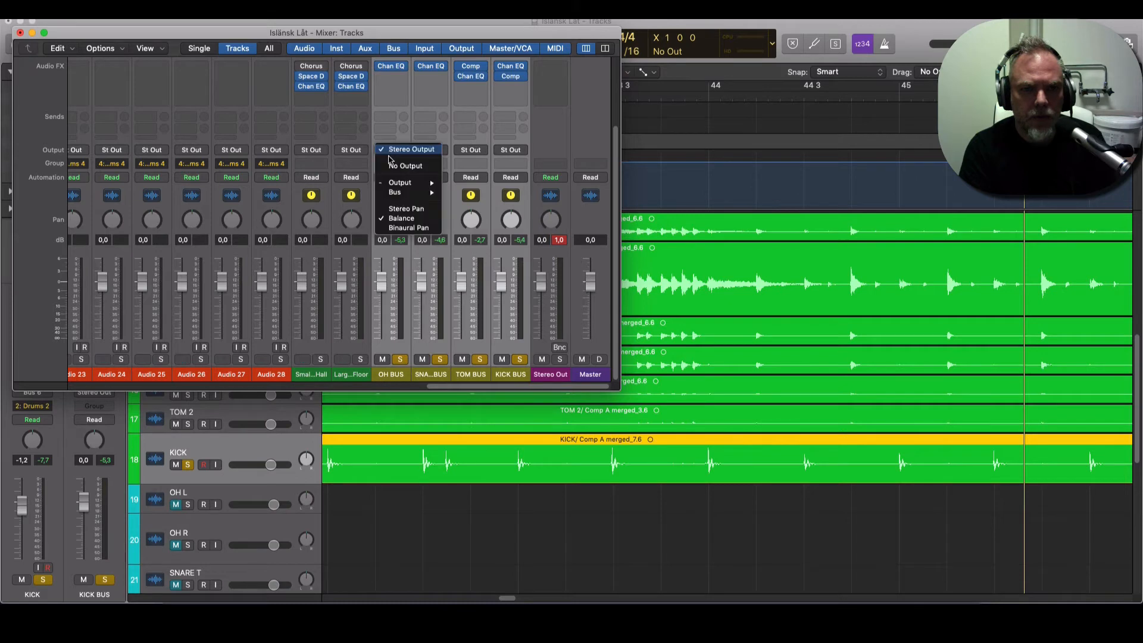
{"action": "mouse_move", "coordinate": [414, 196]}
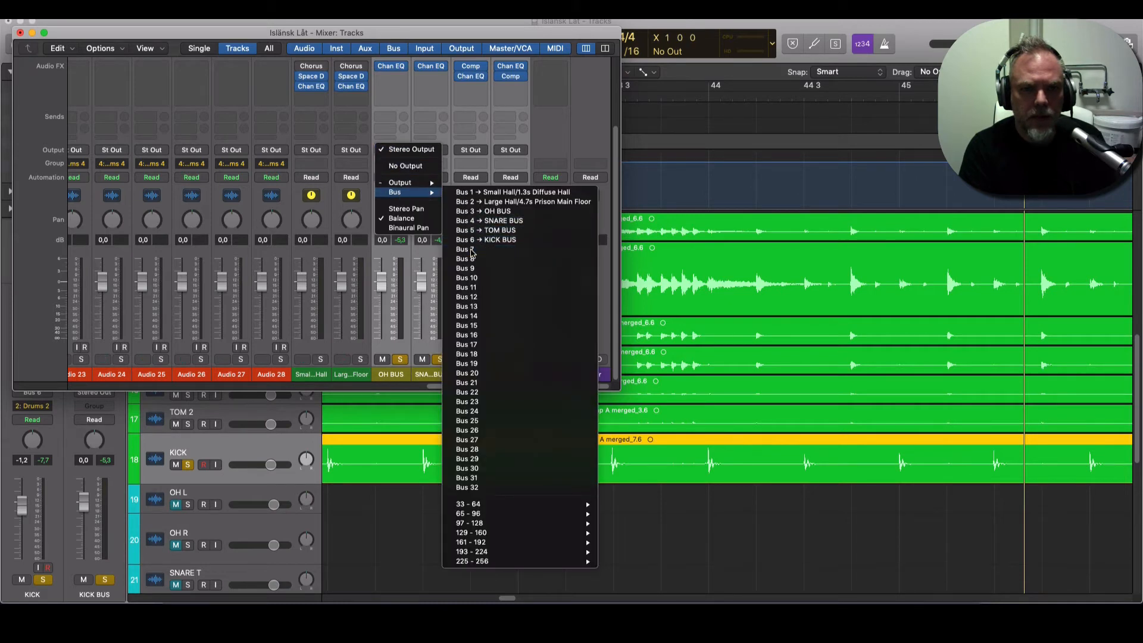
{"action": "left_click", "coordinate": [470, 250]}
{"action": "left_click", "coordinate": [553, 376]}
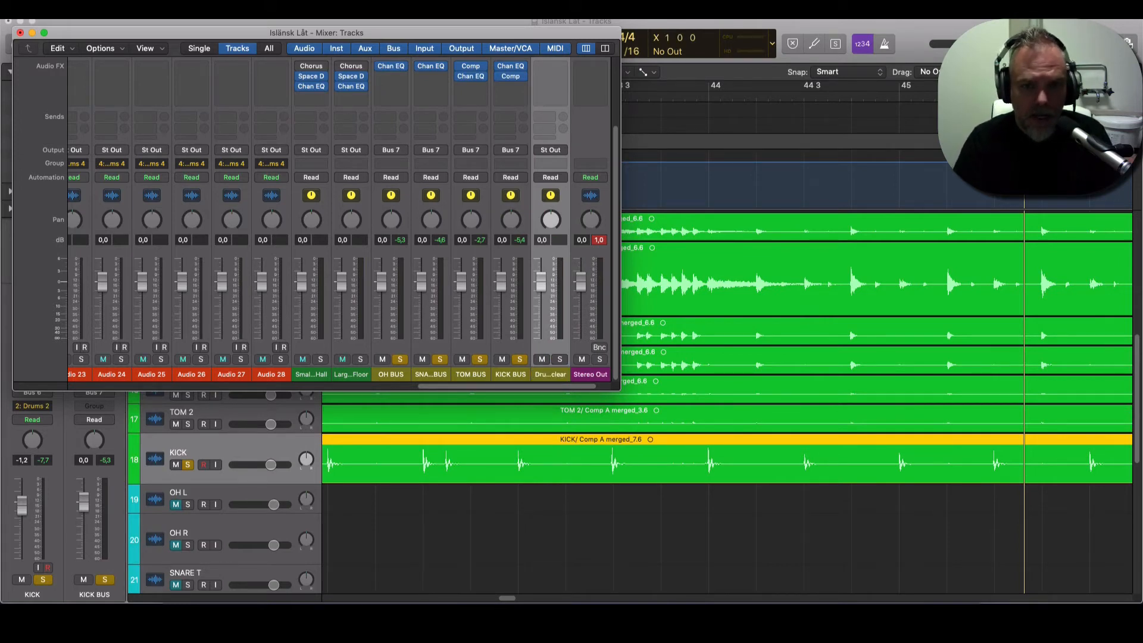
Step: Add a send to Bus 8 on the OH, SNARE, TOM and KICK buses and rename the resulting aux channel
{"action": "left_click", "coordinate": [393, 349]}
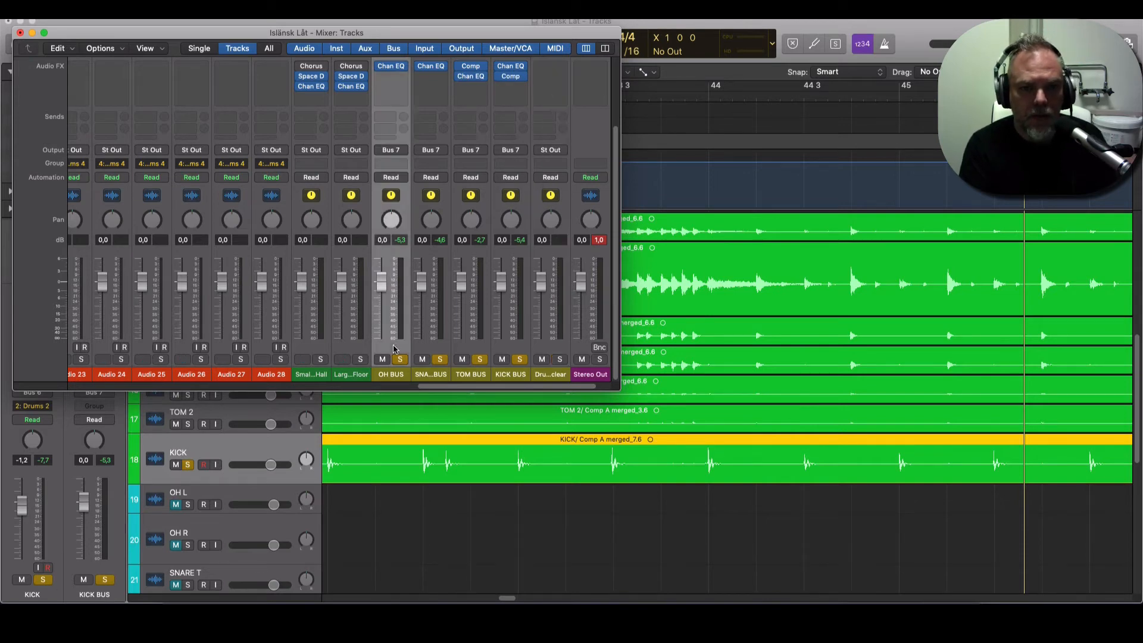
{"action": "left_click", "coordinate": [505, 349], "text": "shift"}
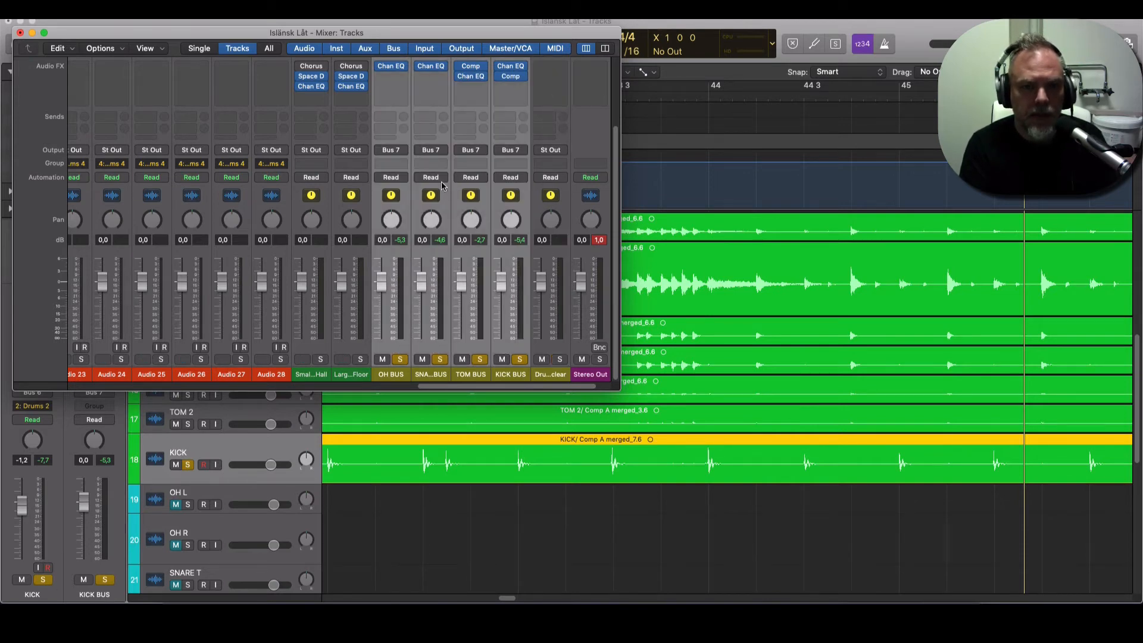
{"action": "left_click", "coordinate": [384, 118]}
{"action": "mouse_move", "coordinate": [398, 167]}
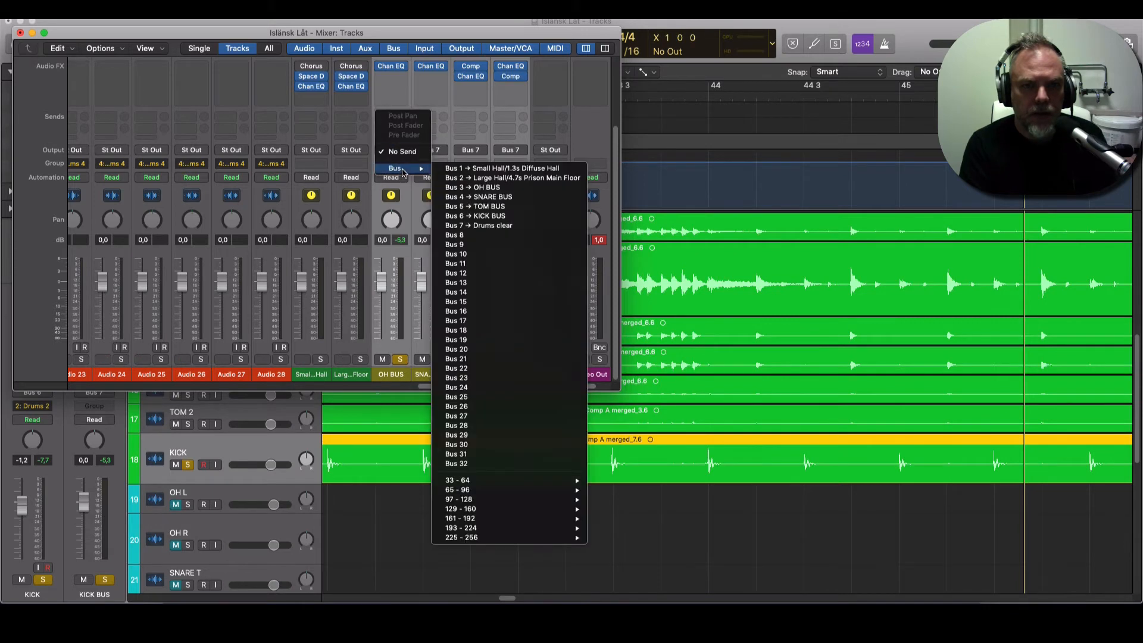
{"action": "left_click", "coordinate": [464, 238]}
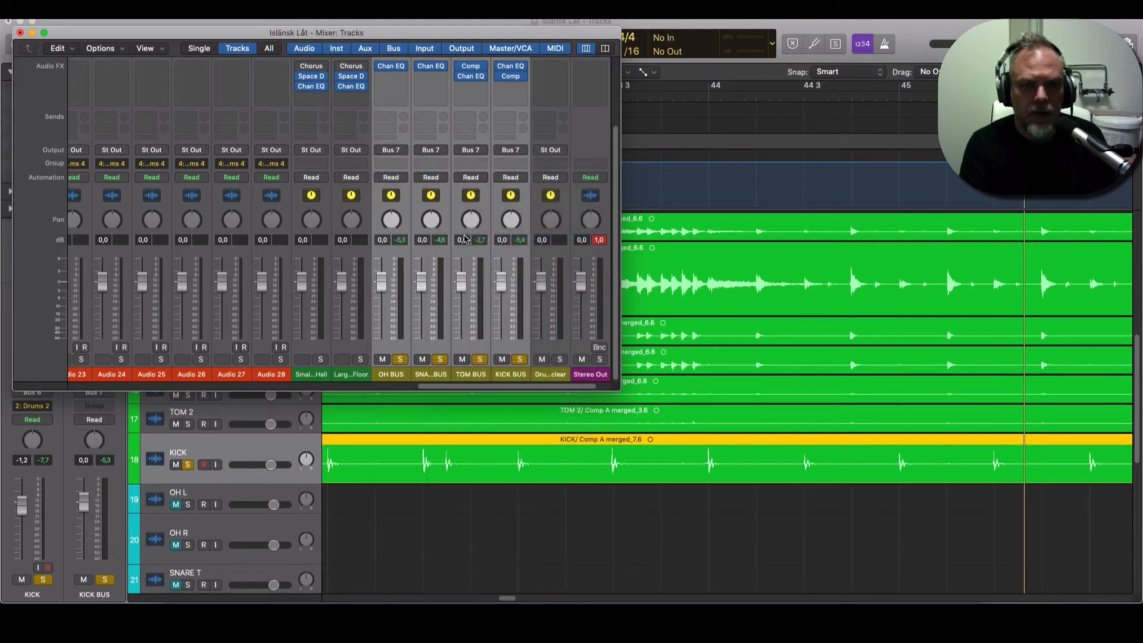
{"action": "double_click", "coordinate": [589, 375]}
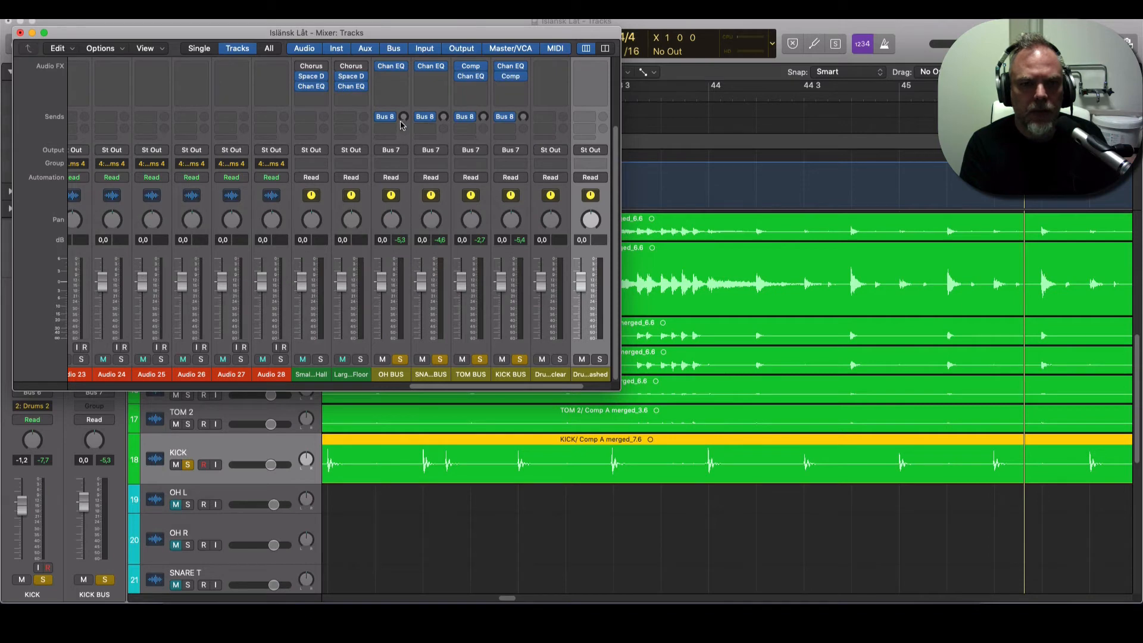
Step: Raise the Bus 8 send levels of the four selected drum buses together and turn off their solos
{"action": "left_click", "coordinate": [397, 345]}
{"action": "left_click", "coordinate": [507, 350], "text": "shift"}
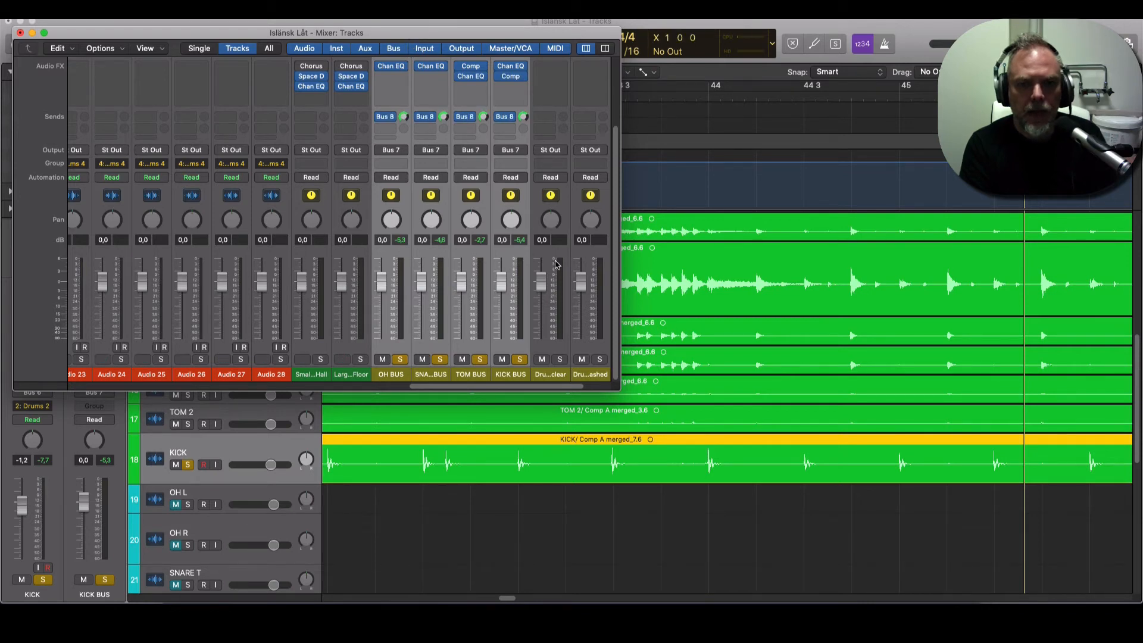
{"action": "left_click", "coordinate": [519, 360]}
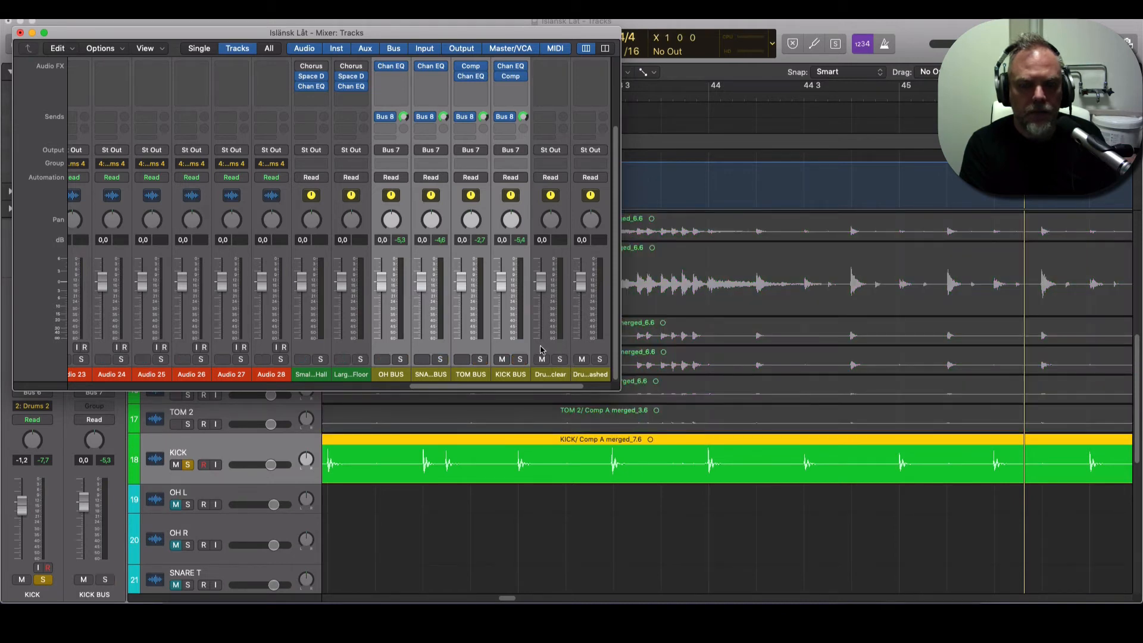
Step: Clear the remaining track solos and reopen the mixer with both new drum aux channels and the Stereo Out in view
{"action": "left_click", "coordinate": [19, 34]}
{"action": "left_click", "coordinate": [193, 92]}
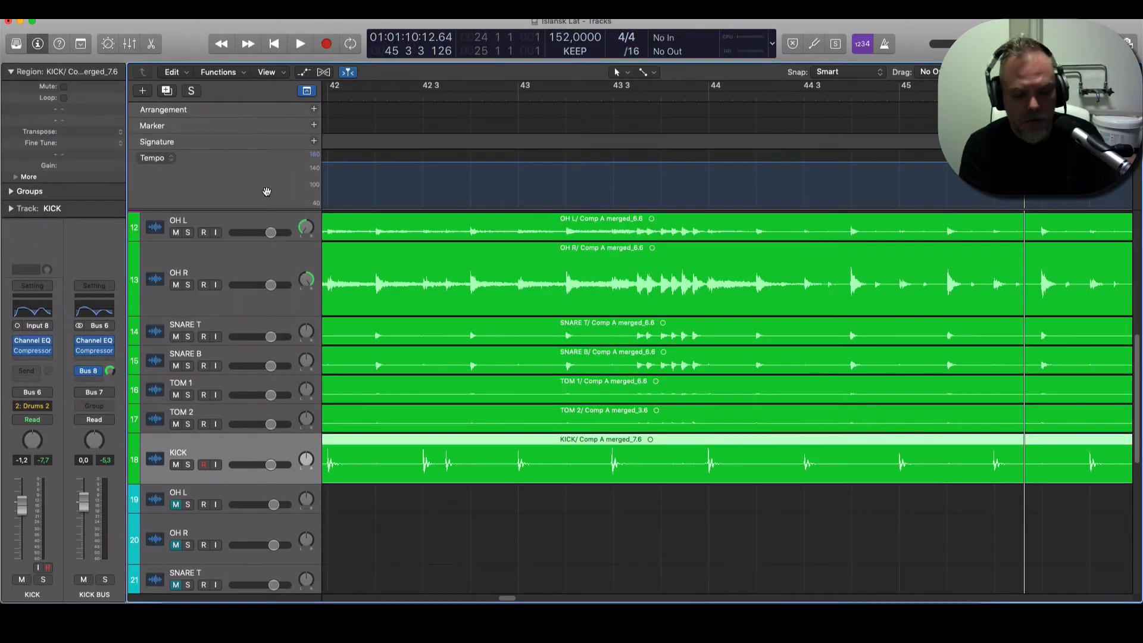
{"action": "key", "text": "x"}
{"action": "left_click_drag", "start_coordinate": [432, 390], "coordinate": [496, 397]}
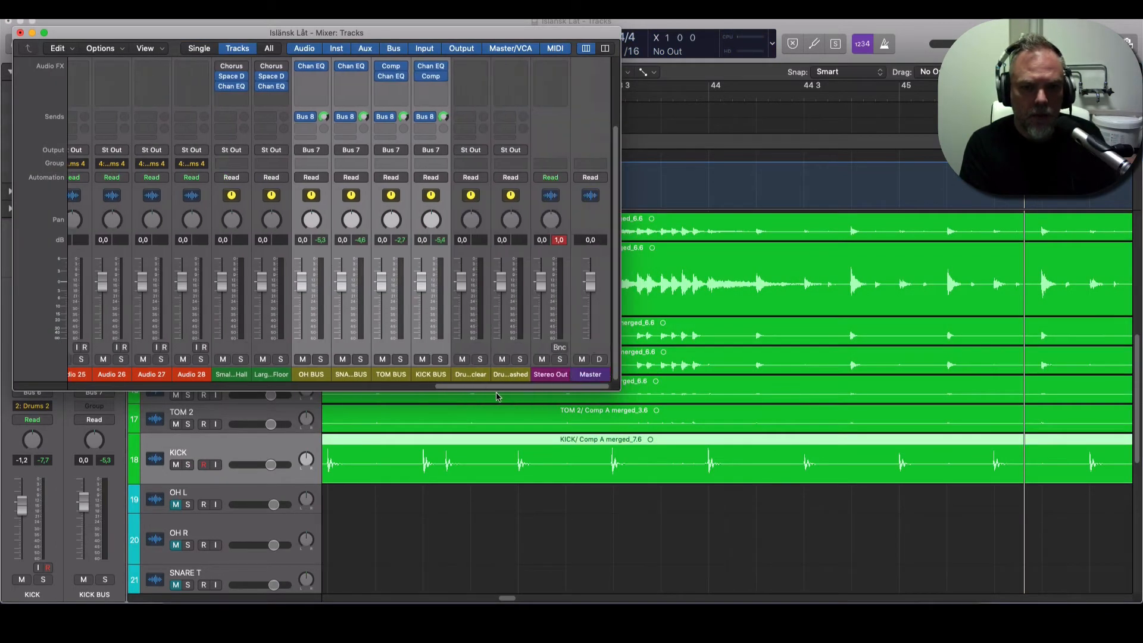
Step: Solo the Drums clear bus and add a Channel EQ with a 48 dB/Oct low cut at about 34 Hz
{"action": "left_click", "coordinate": [472, 348]}
{"action": "key", "text": "space"}
{"action": "scroll", "coordinate": [475, 322], "scroll_direction": "up", "scroll_amount": 4}
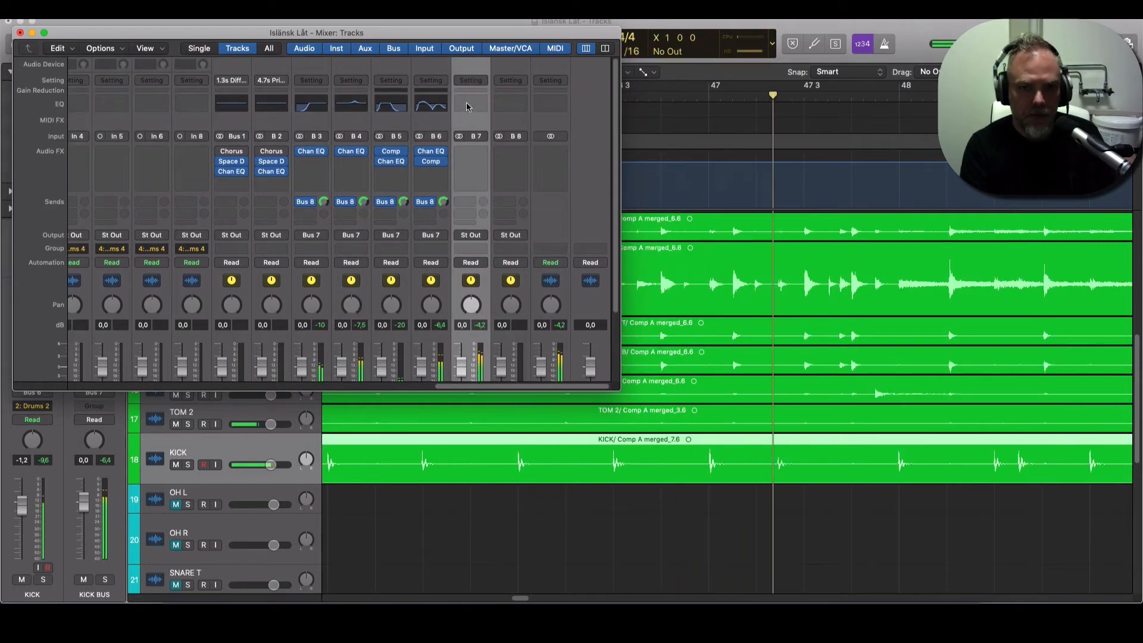
{"action": "left_click", "coordinate": [467, 105]}
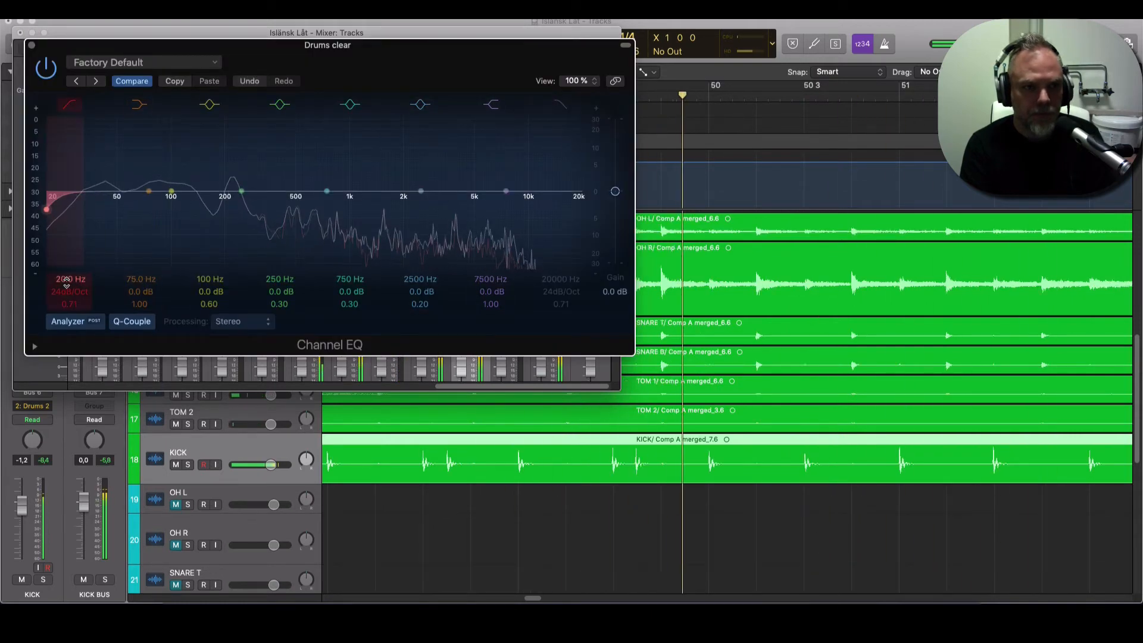
{"action": "left_click_drag", "start_coordinate": [69, 291], "coordinate": [67, 281]}
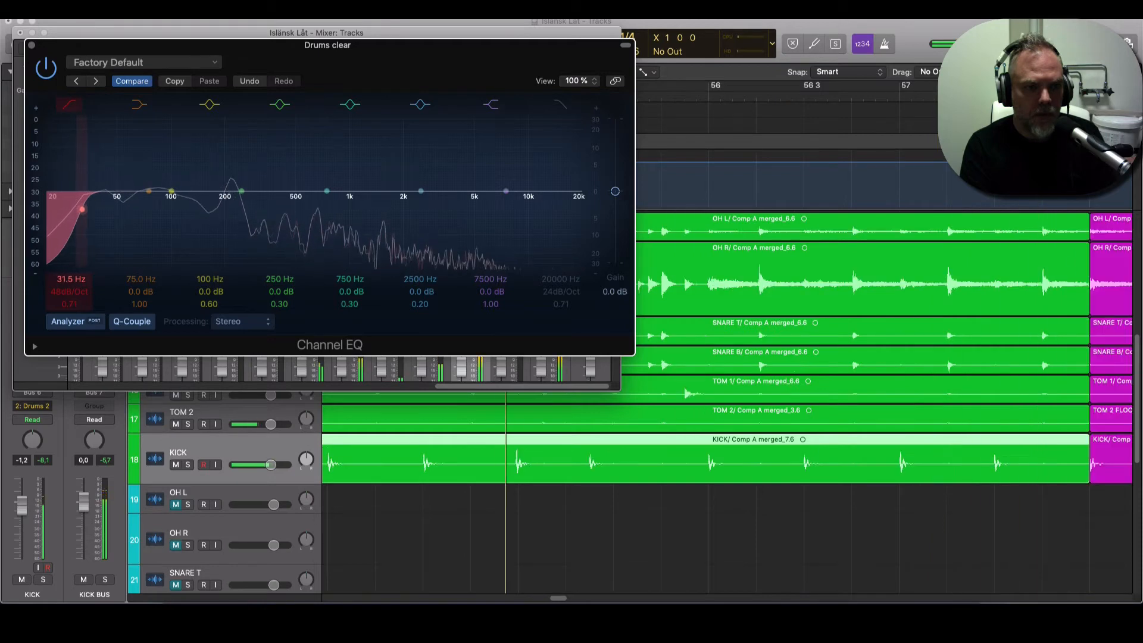
{"action": "left_click_drag", "start_coordinate": [70, 278], "coordinate": [71, 277]}
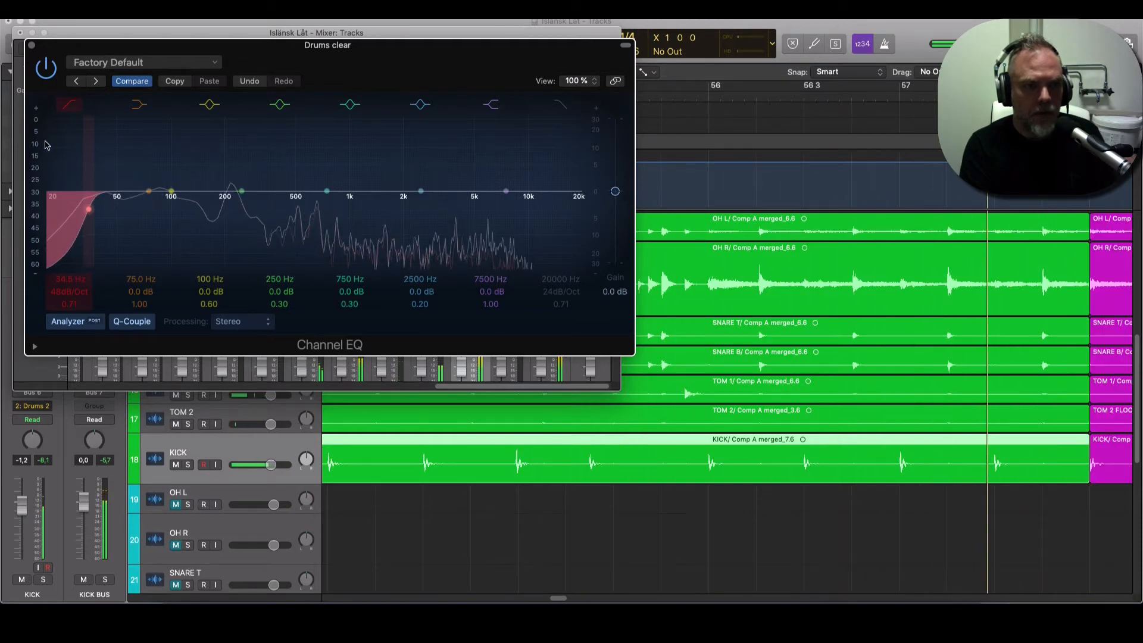
{"action": "left_click", "coordinate": [32, 46]}
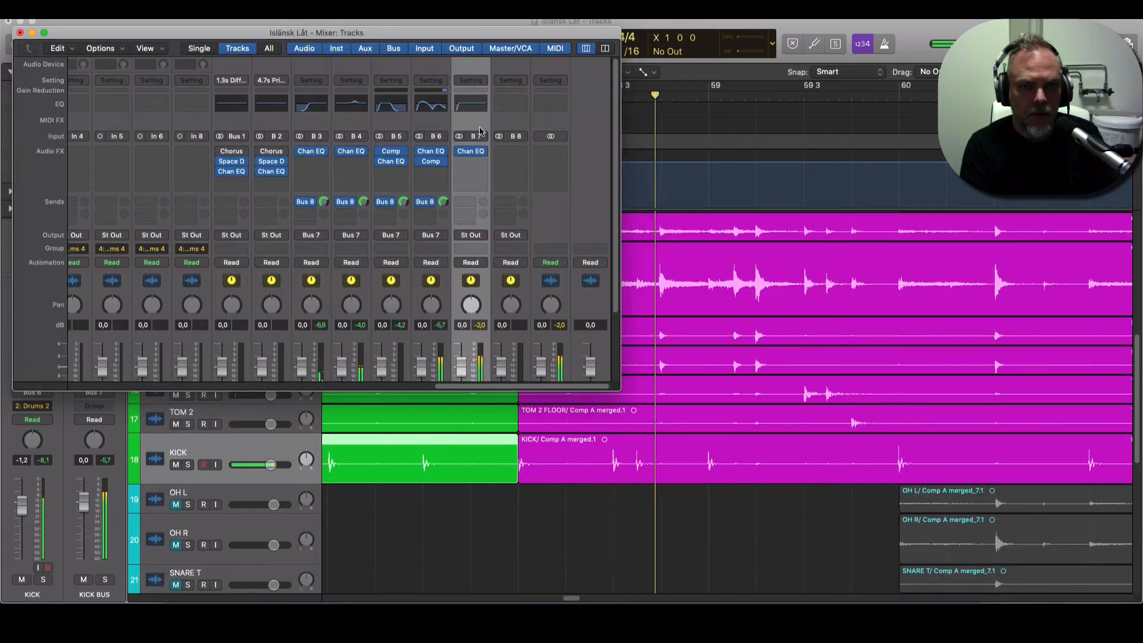
Step: Insert a Compressor after the EQ on Drums clear, raise its threshold and lower its ratio to 1.7:1
{"action": "left_click", "coordinate": [470, 162]}
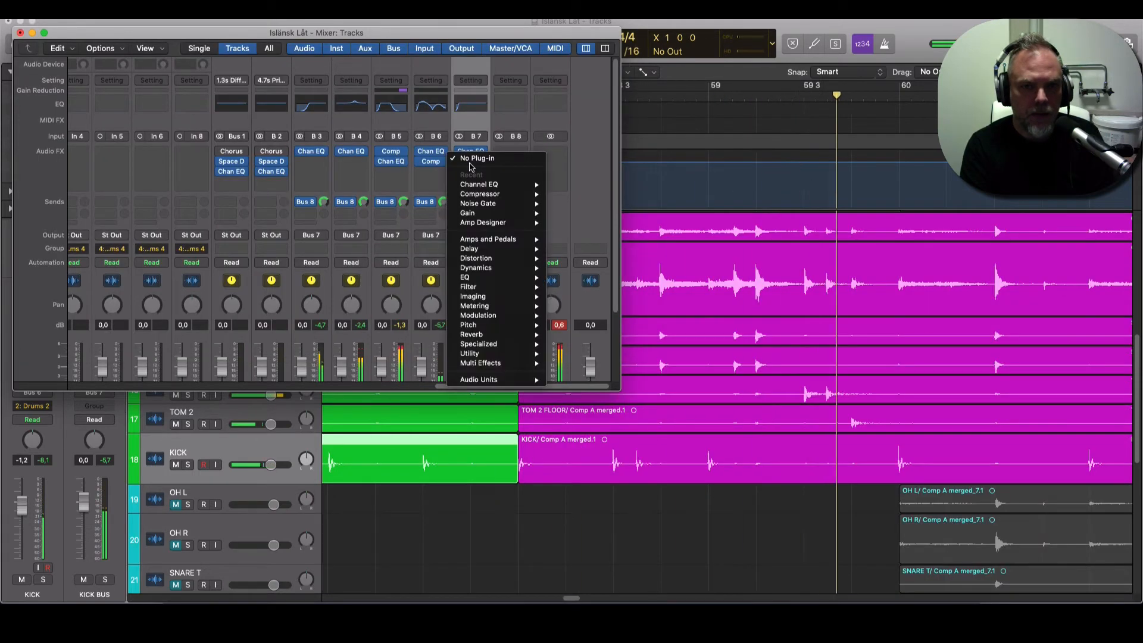
{"action": "mouse_move", "coordinate": [511, 194]}
{"action": "left_click", "coordinate": [565, 194]}
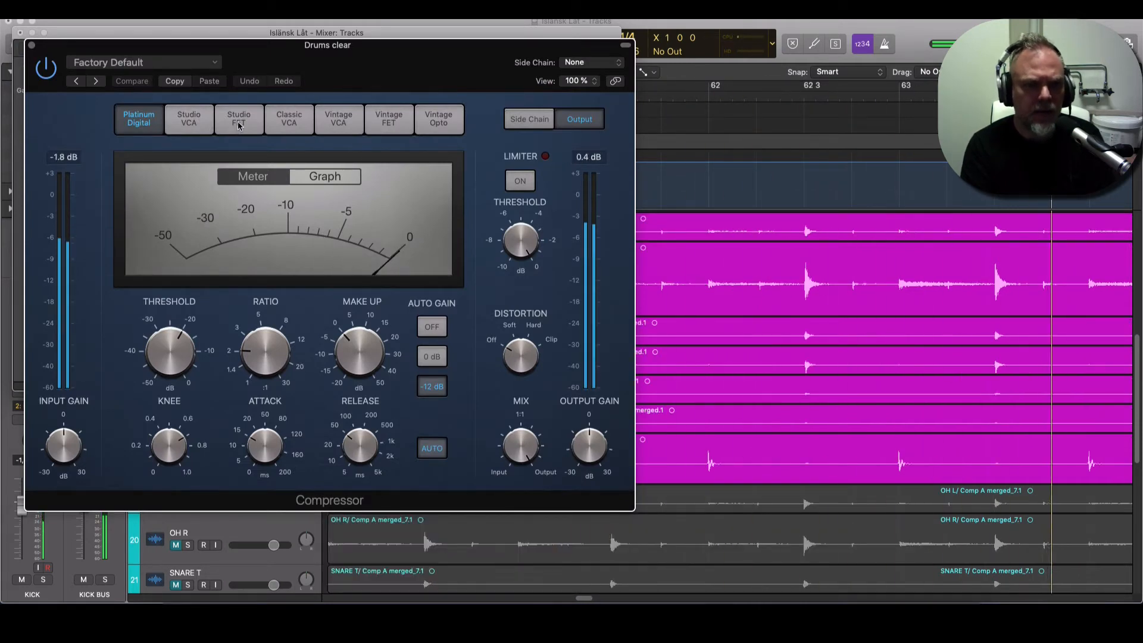
{"action": "left_click_drag", "start_coordinate": [158, 359], "coordinate": [153, 323]}
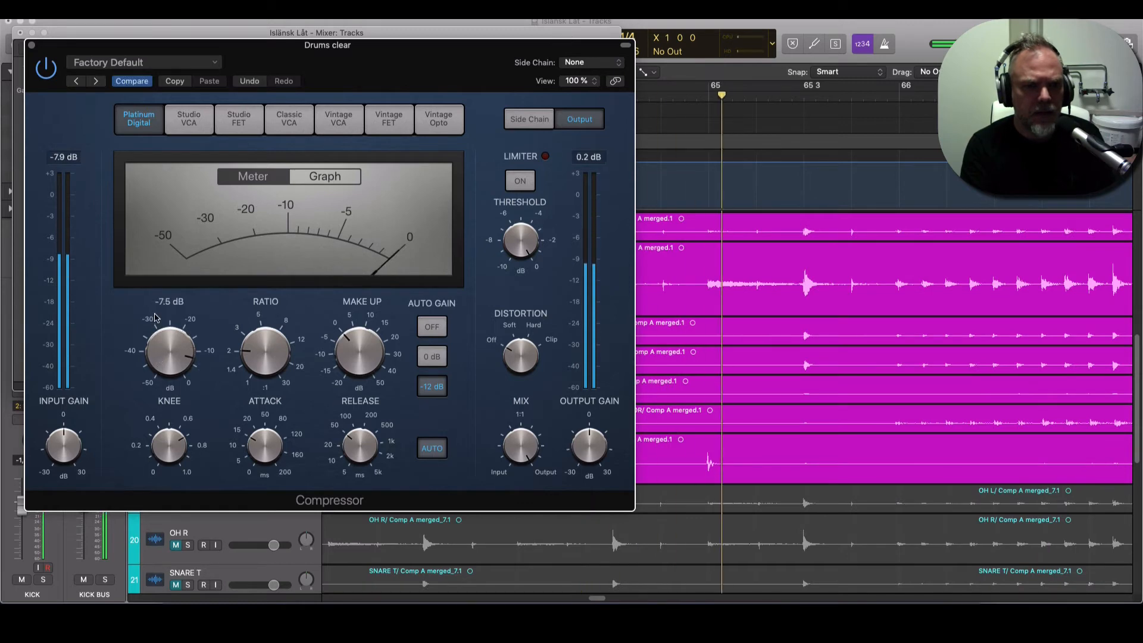
{"action": "left_click_drag", "start_coordinate": [263, 354], "coordinate": [260, 368]}
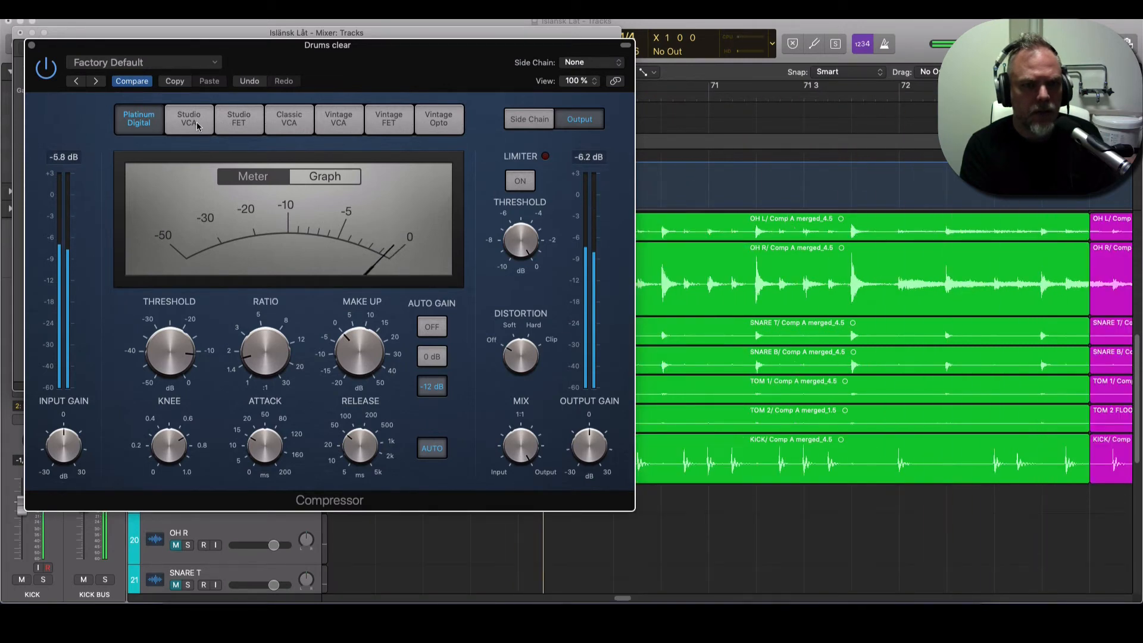
Step: Compare the Studio VCA, Studio FET and Platinum Digital compressor models during playback and settle on Studio FET
{"action": "left_click", "coordinate": [196, 121]}
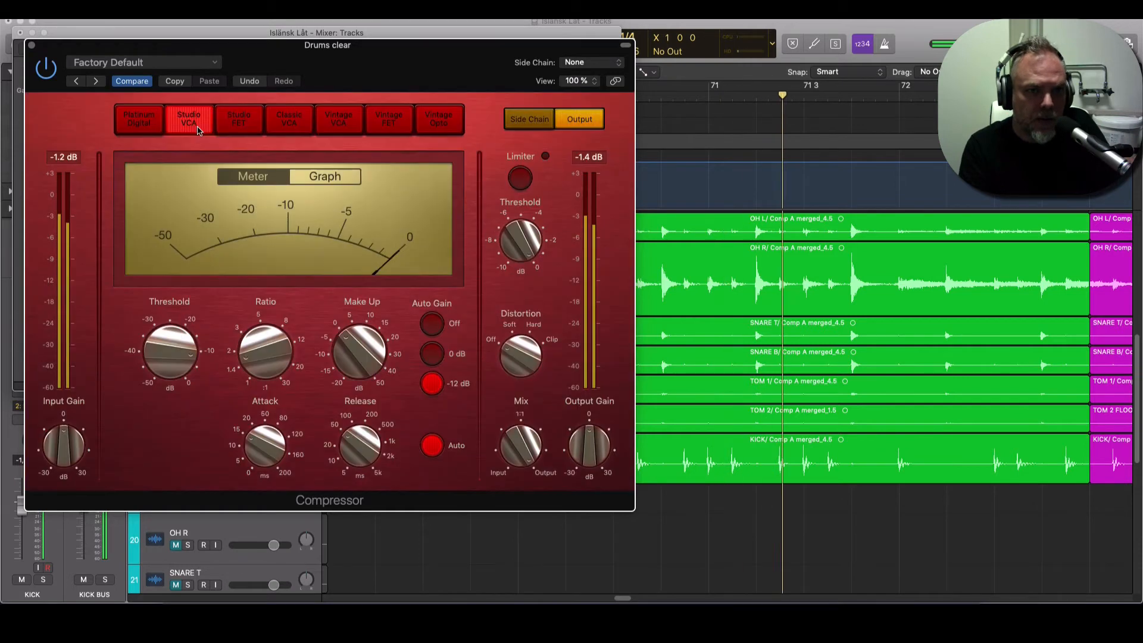
{"action": "left_click", "coordinate": [236, 126]}
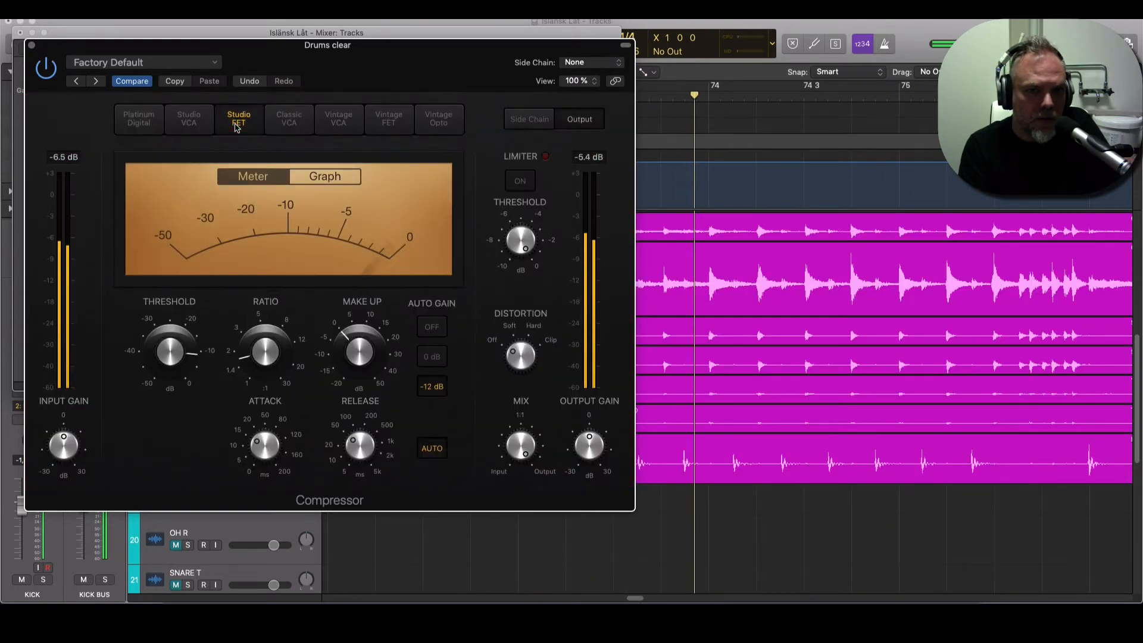
{"action": "left_click", "coordinate": [189, 121]}
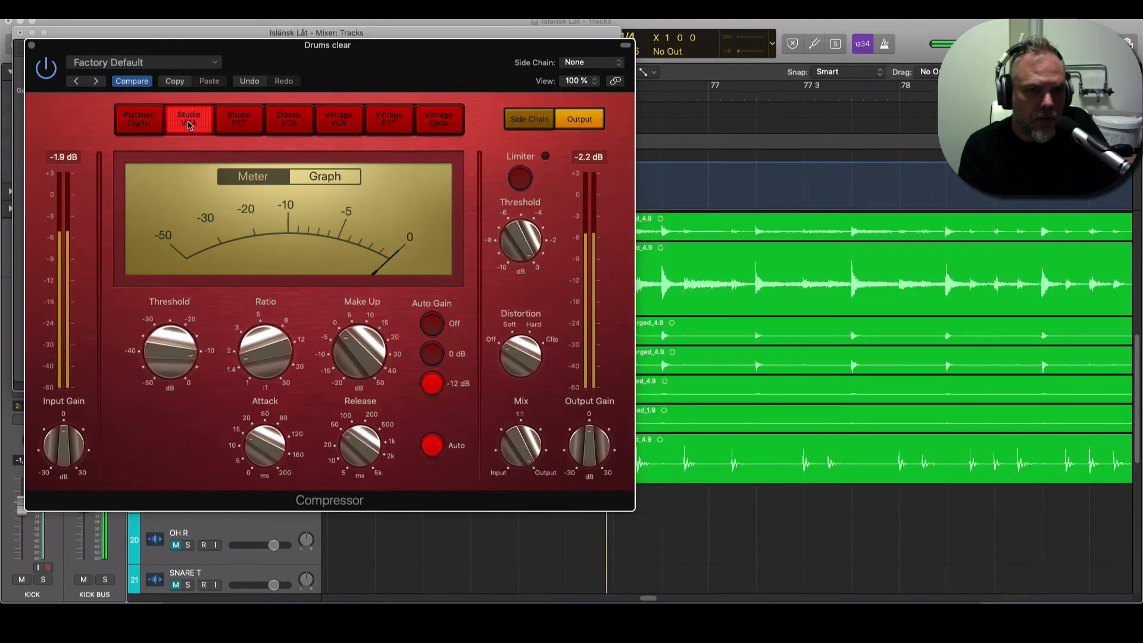
{"action": "left_click", "coordinate": [139, 122]}
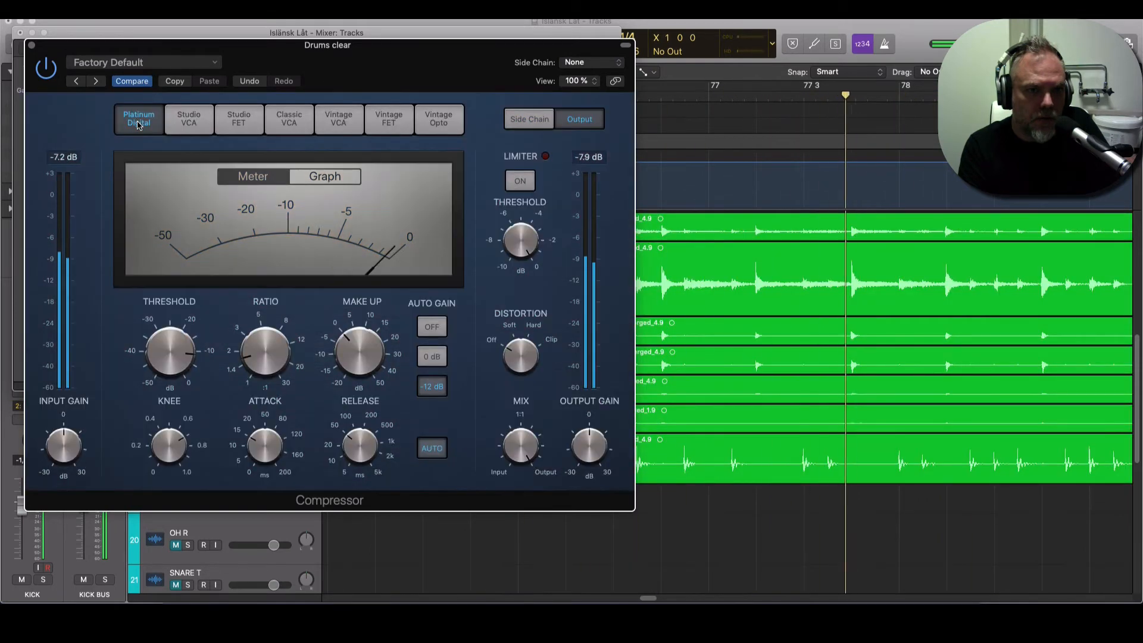
{"action": "left_click", "coordinate": [188, 122]}
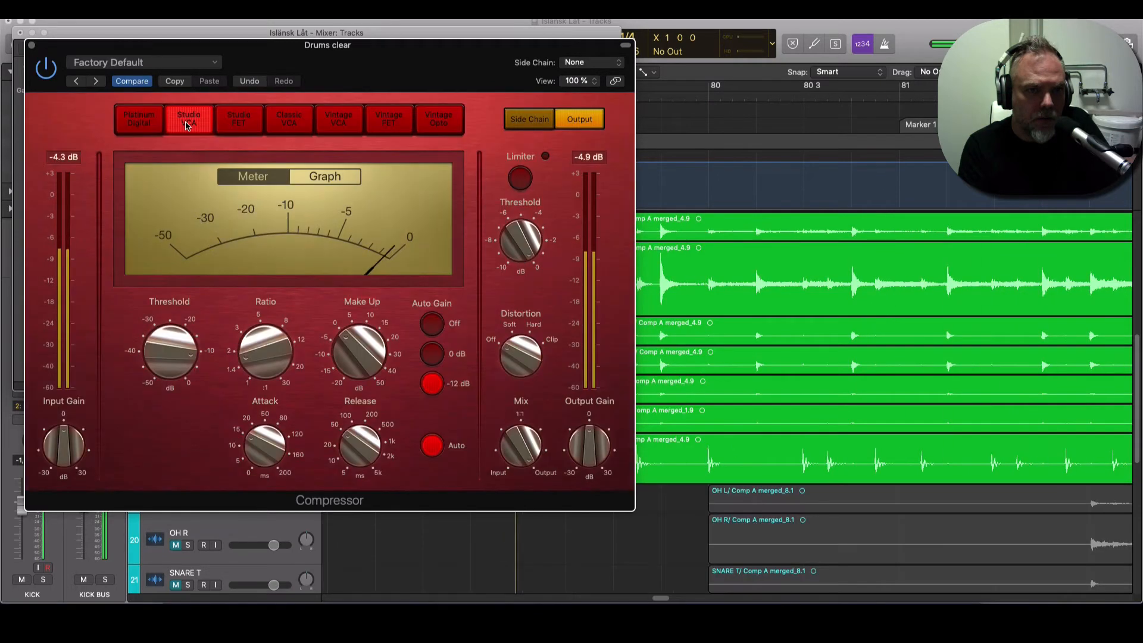
{"action": "left_click", "coordinate": [239, 122]}
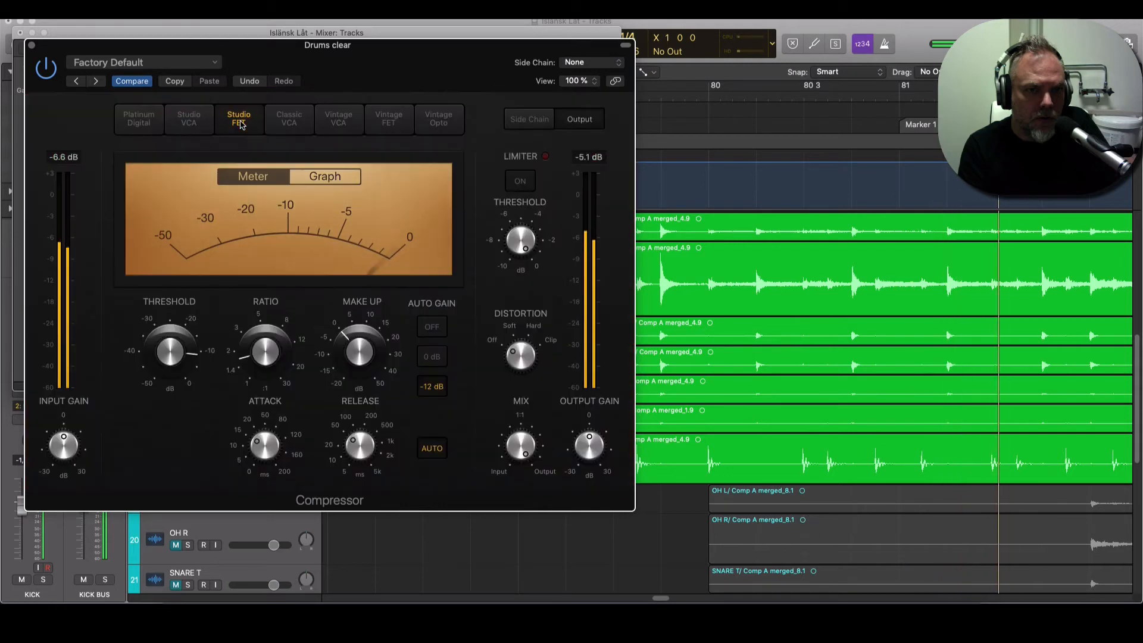
Step: Raise the Drums clear compressor's threshold slightly, set its ratio to about 2:1 and close the plug-in
{"action": "left_click_drag", "start_coordinate": [166, 362], "coordinate": [166, 355]}
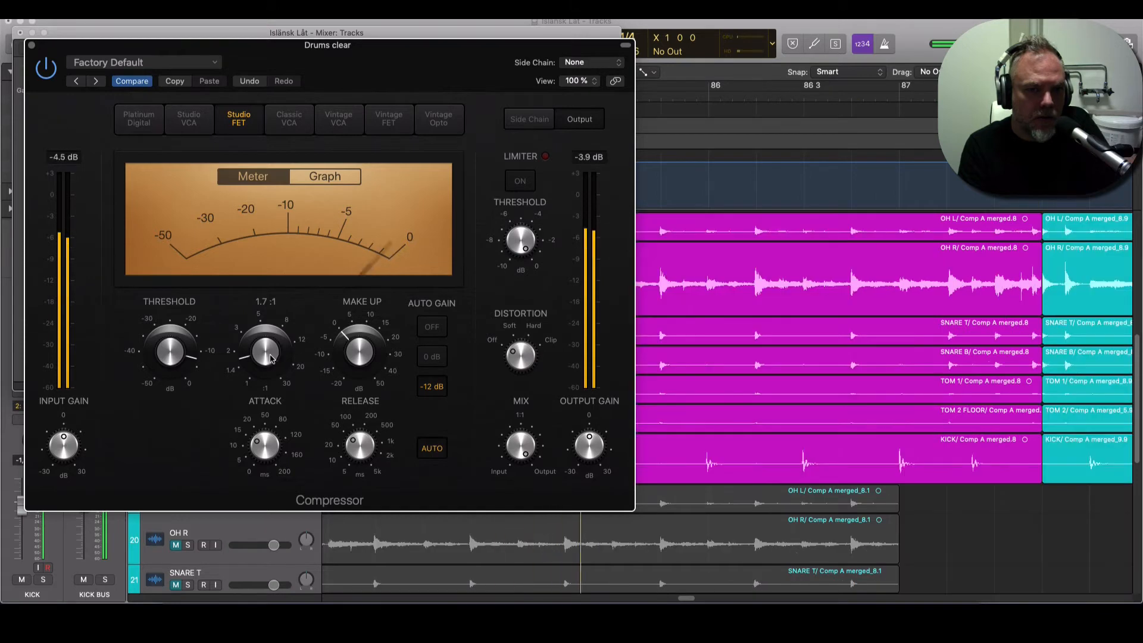
{"action": "left_click_drag", "start_coordinate": [268, 351], "coordinate": [268, 350]}
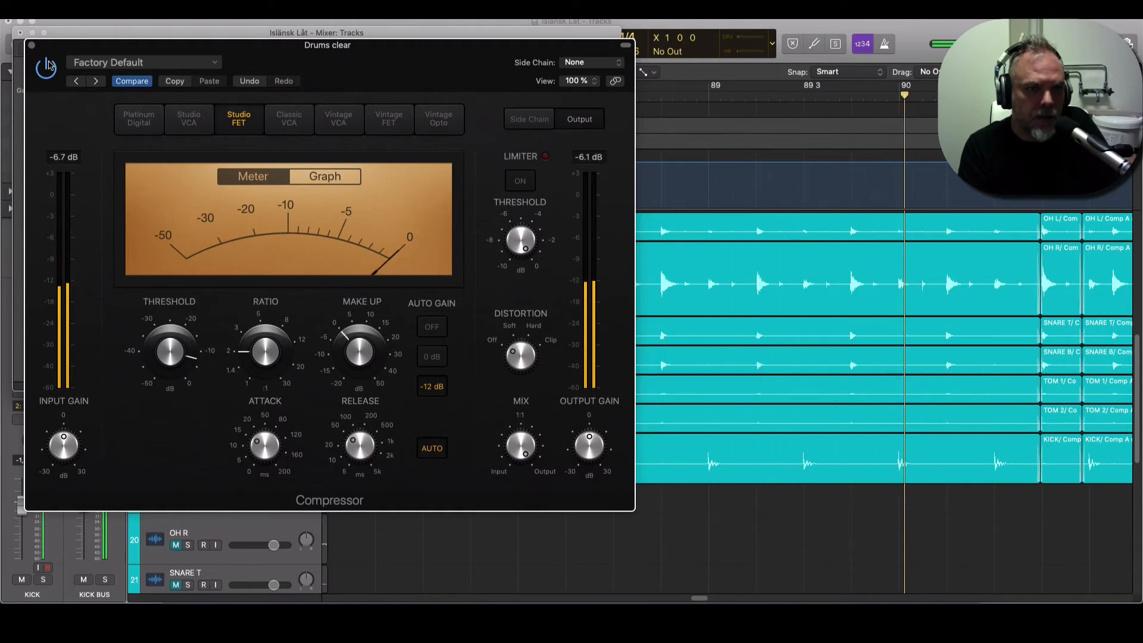
{"action": "left_click", "coordinate": [32, 46]}
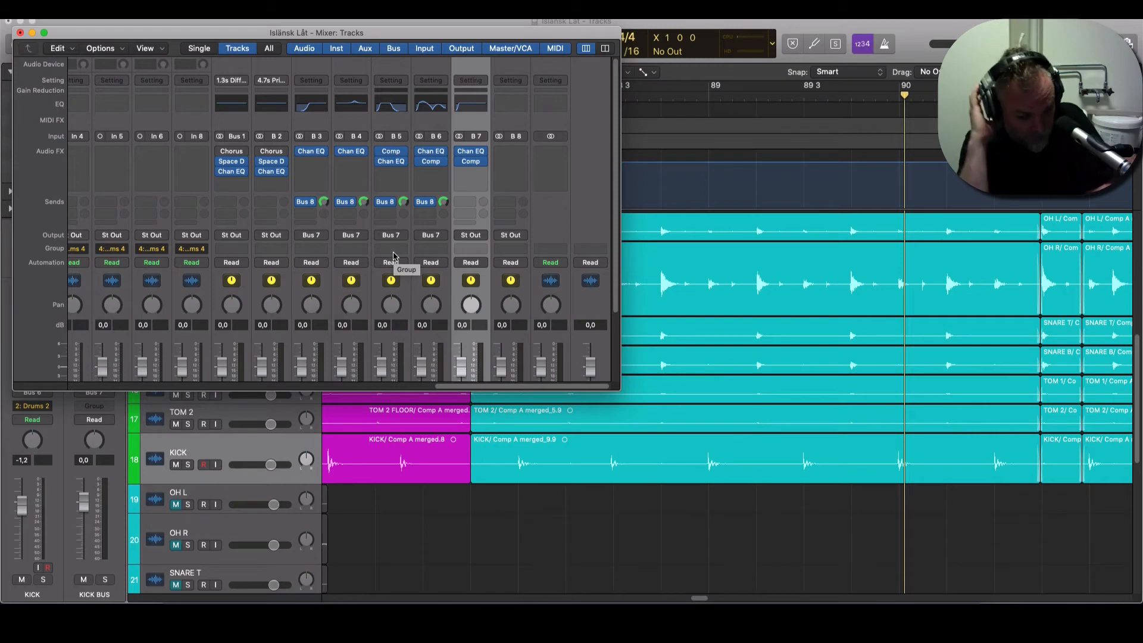
Step: Solo the SNARE BUS instead of Drums clear and loop playback over a cycle range from bar 24 to bar 28
{"action": "scroll", "coordinate": [395, 253], "scroll_direction": "down", "scroll_amount": 5}
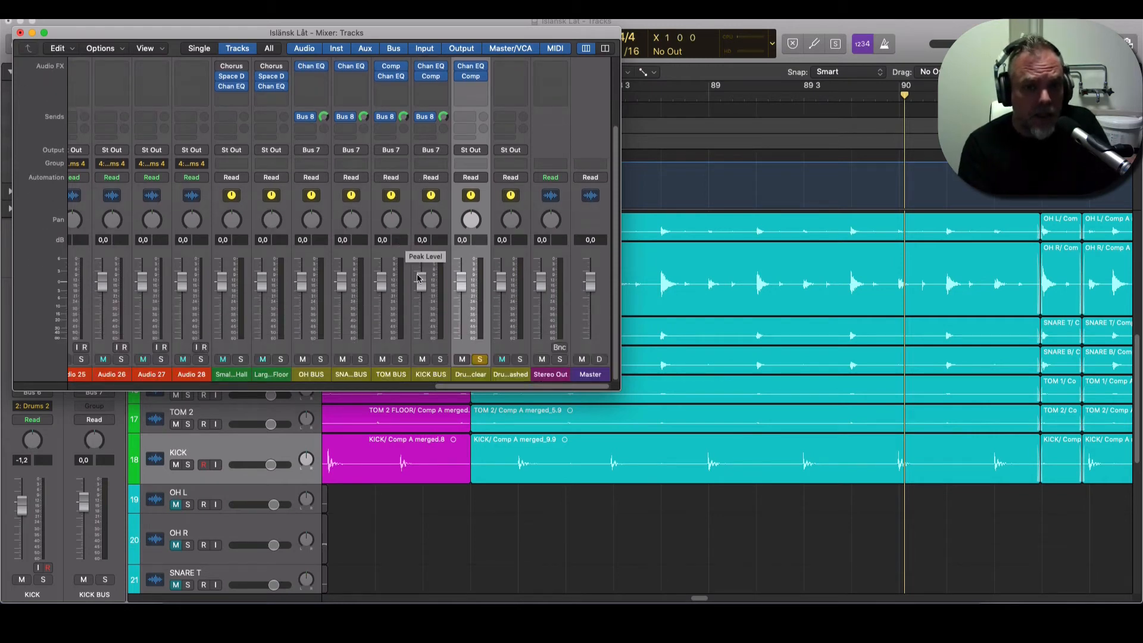
{"action": "left_click", "coordinate": [361, 360]}
{"action": "key", "text": "Return"}
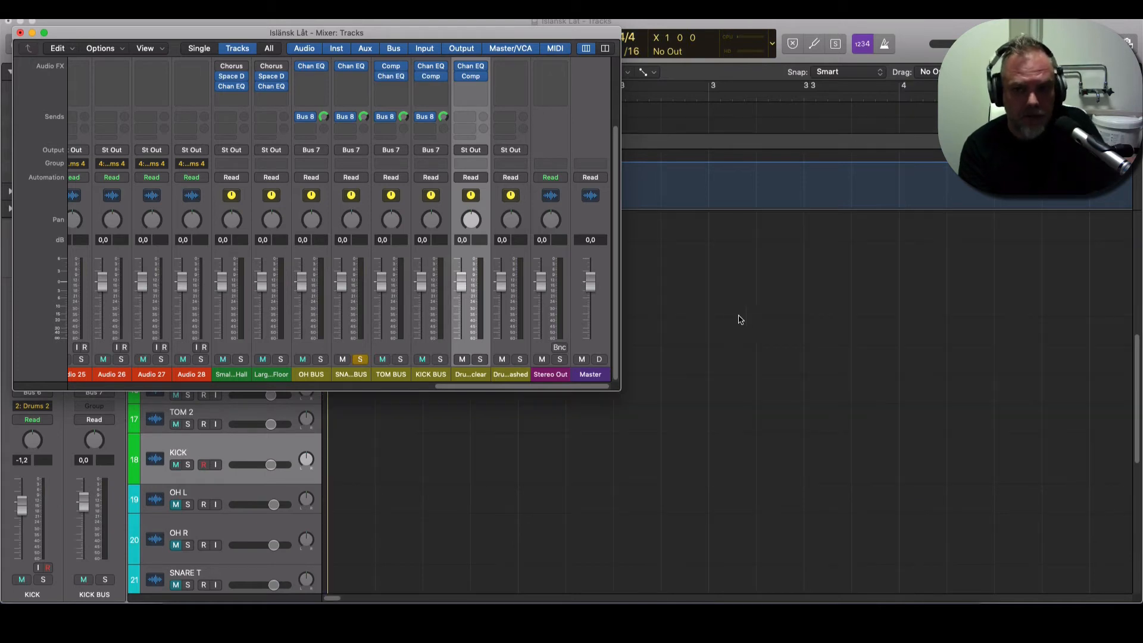
{"action": "key", "text": "Up"}
{"action": "key", "text": "Up"}
{"action": "key", "text": "Up"}
{"action": "key", "text": "Up"}
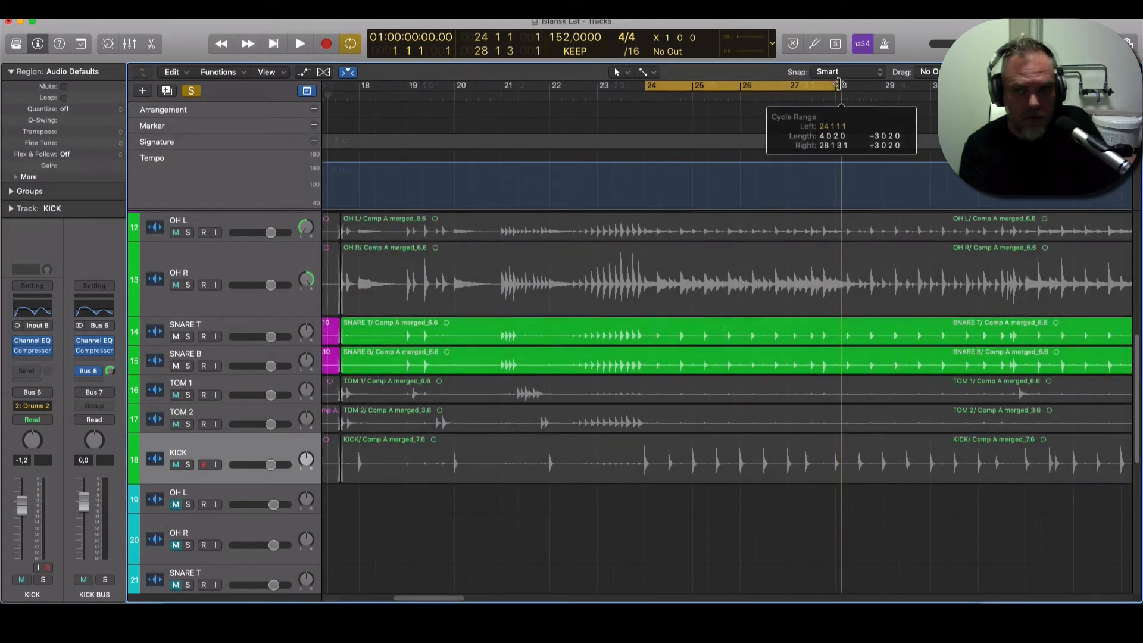
{"action": "left_click_drag", "start_coordinate": [815, 87], "coordinate": [835, 86]}
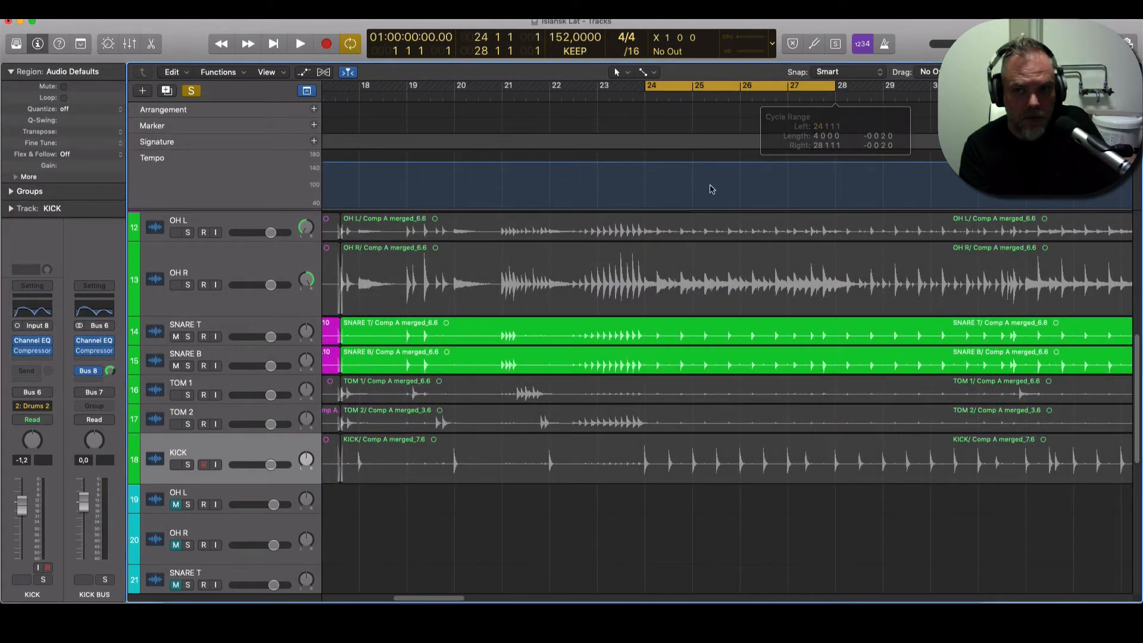
{"action": "key", "text": "space"}
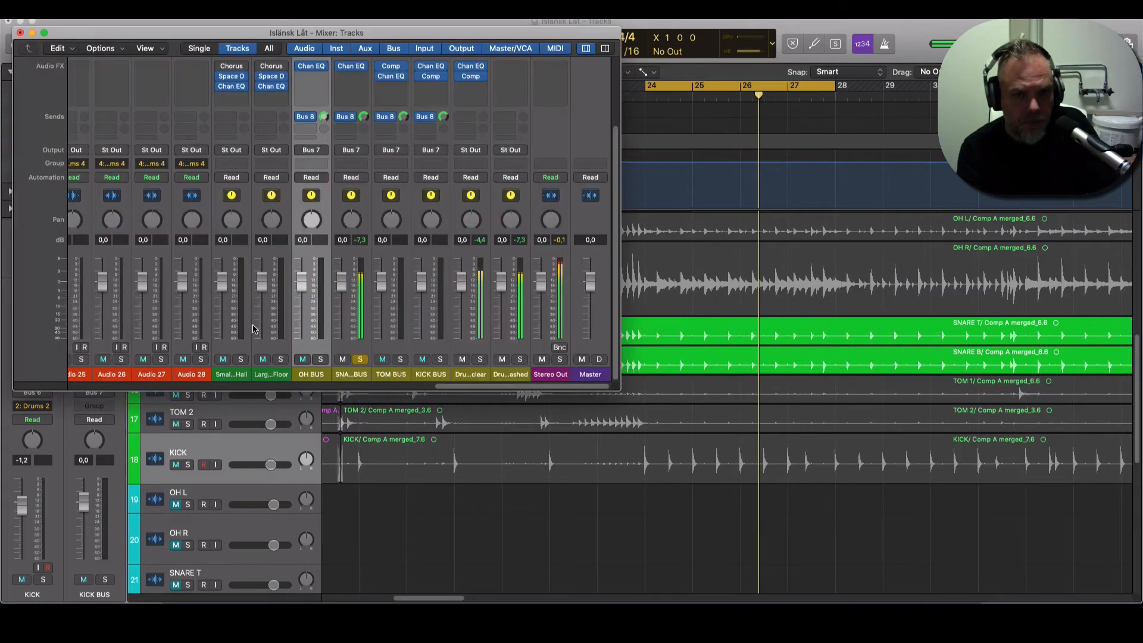
Step: Insert the Space Designer reverb after the EQ on the SNARE BUS and load the small-room preset 0.6s Drum Booth Two
{"action": "key", "text": "super+2"}
{"action": "left_click", "coordinate": [349, 342]}
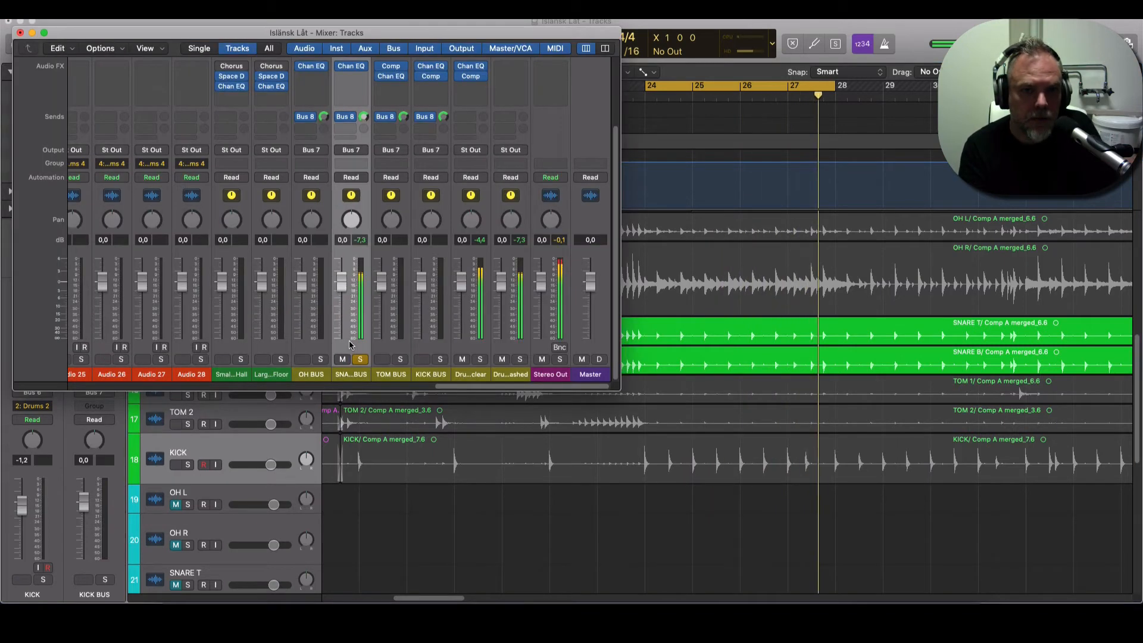
{"action": "left_click", "coordinate": [354, 82]}
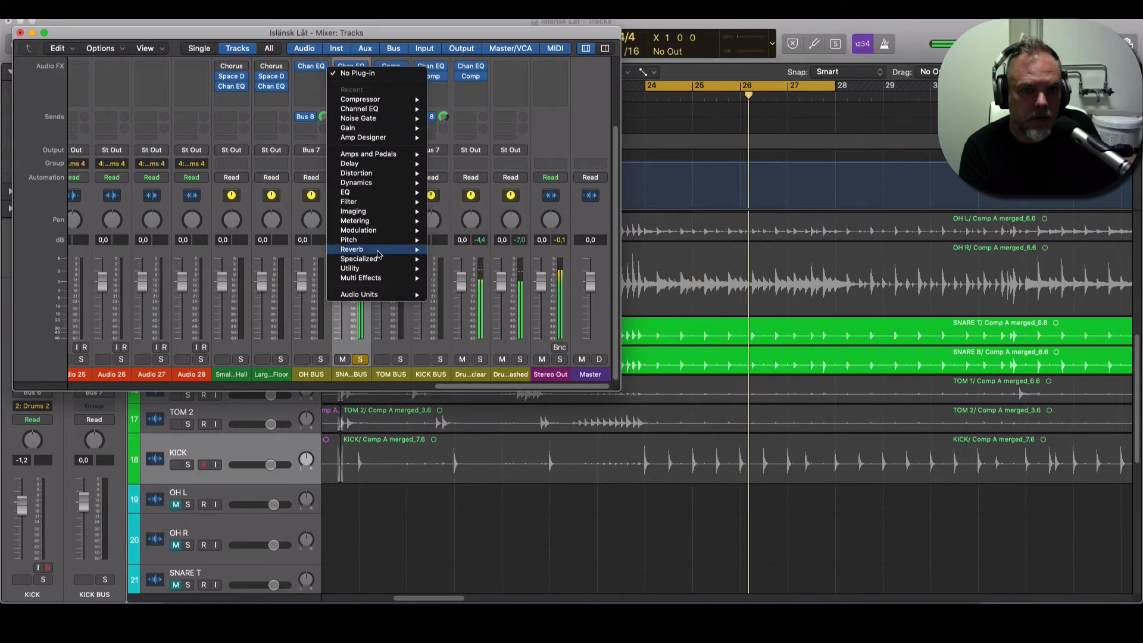
{"action": "mouse_move", "coordinate": [377, 251]}
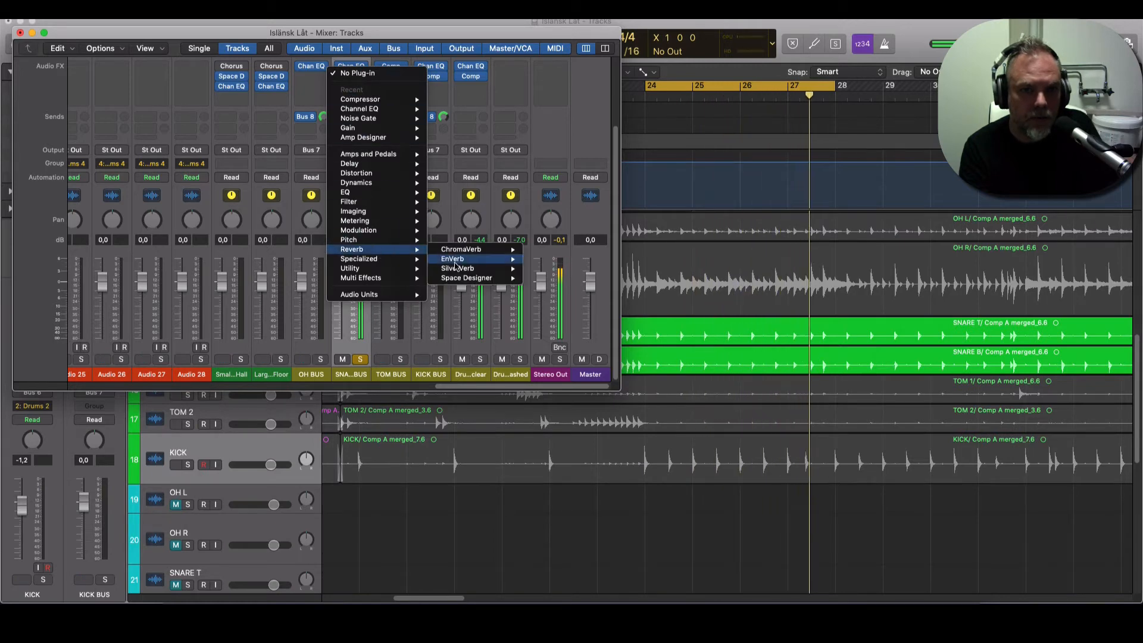
{"action": "mouse_move", "coordinate": [500, 278]}
{"action": "left_click", "coordinate": [542, 278]}
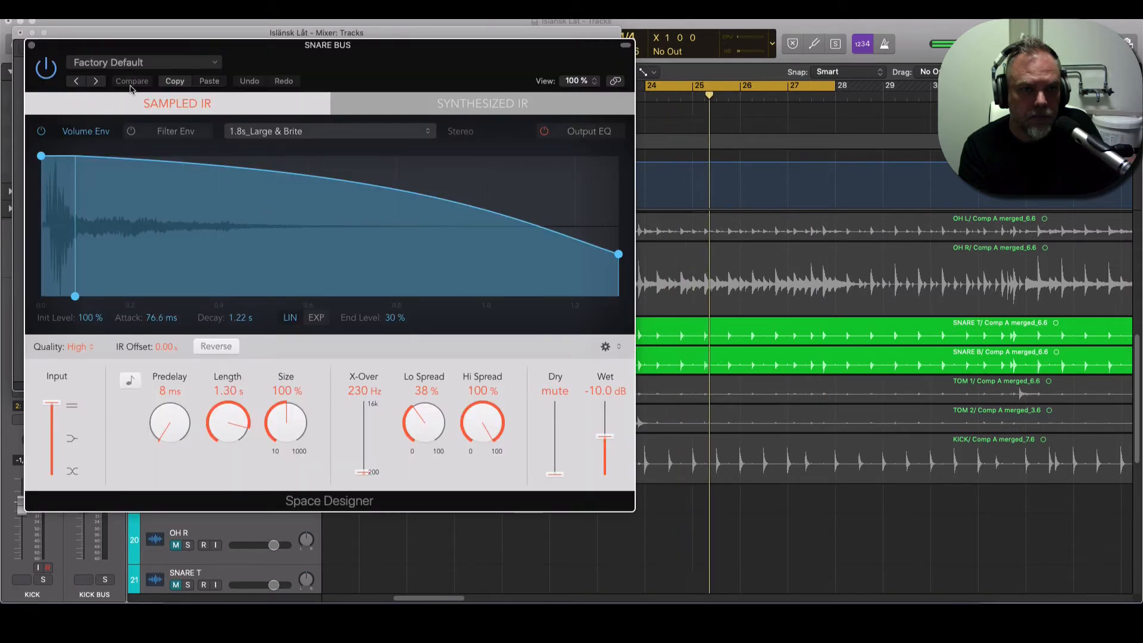
{"action": "left_click", "coordinate": [142, 62]}
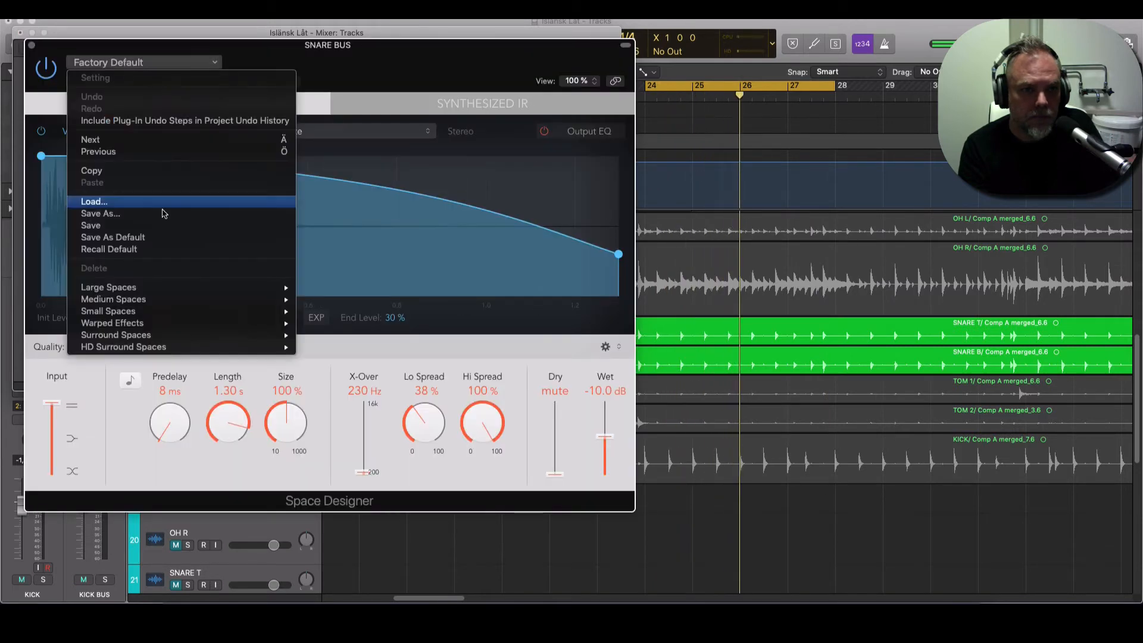
{"action": "mouse_move", "coordinate": [226, 311]}
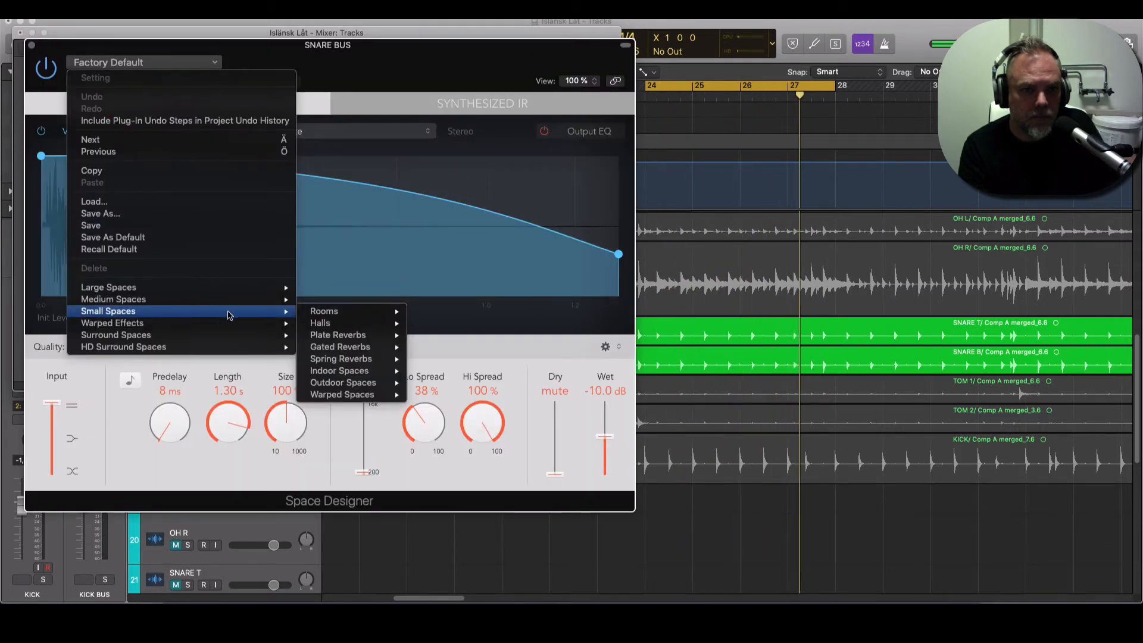
{"action": "mouse_move", "coordinate": [339, 313]}
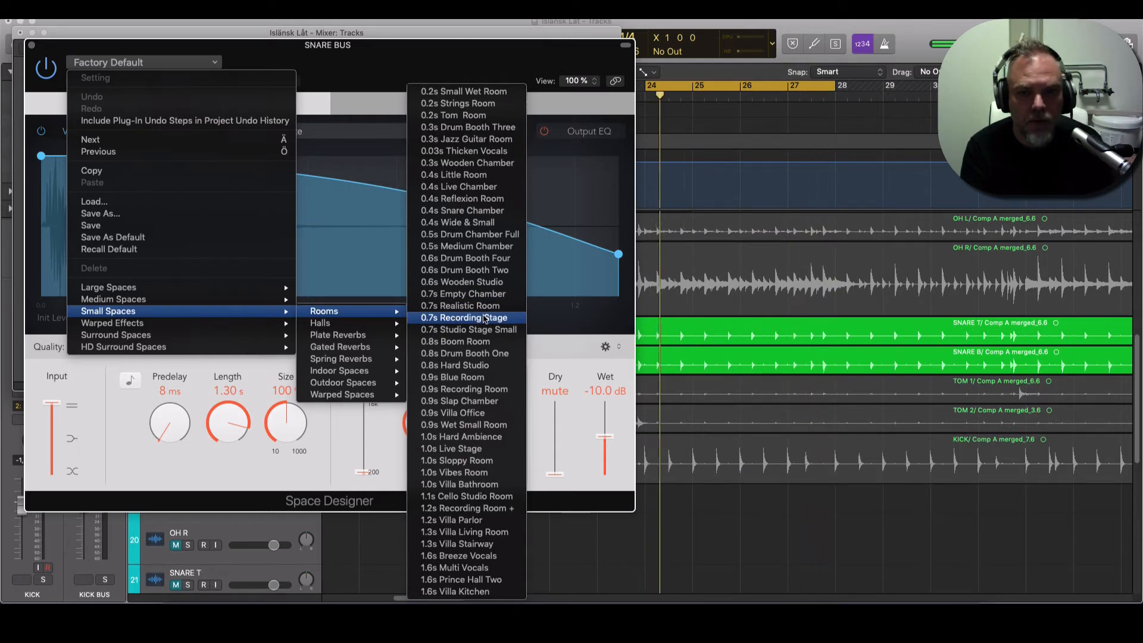
{"action": "left_click", "coordinate": [483, 271]}
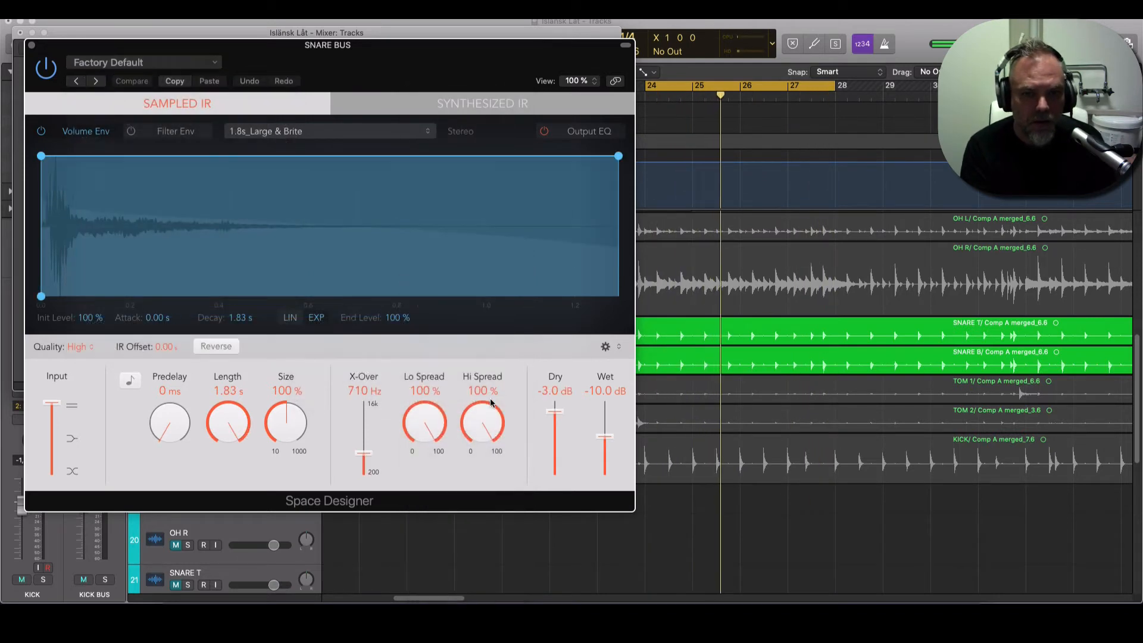
Step: Set the snare reverb's dry level to 0.0 dB and wet level to -6.0 dB, then compare it bypassed and active
{"action": "left_click_drag", "start_coordinate": [554, 473], "coordinate": [554, 398]}
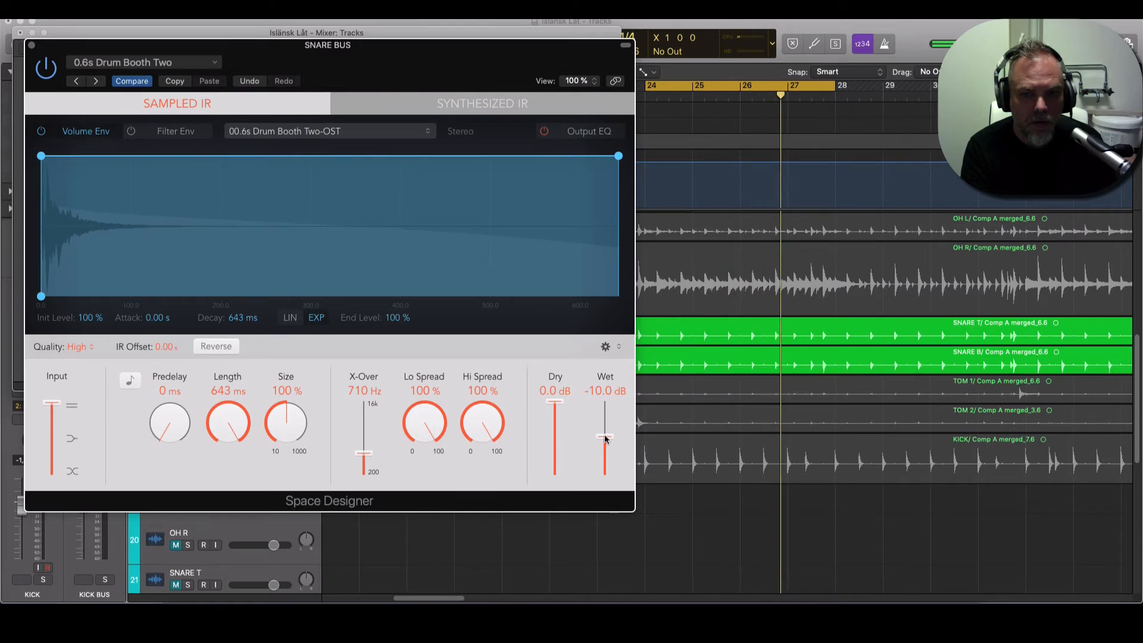
{"action": "left_click_drag", "start_coordinate": [604, 437], "coordinate": [604, 422]}
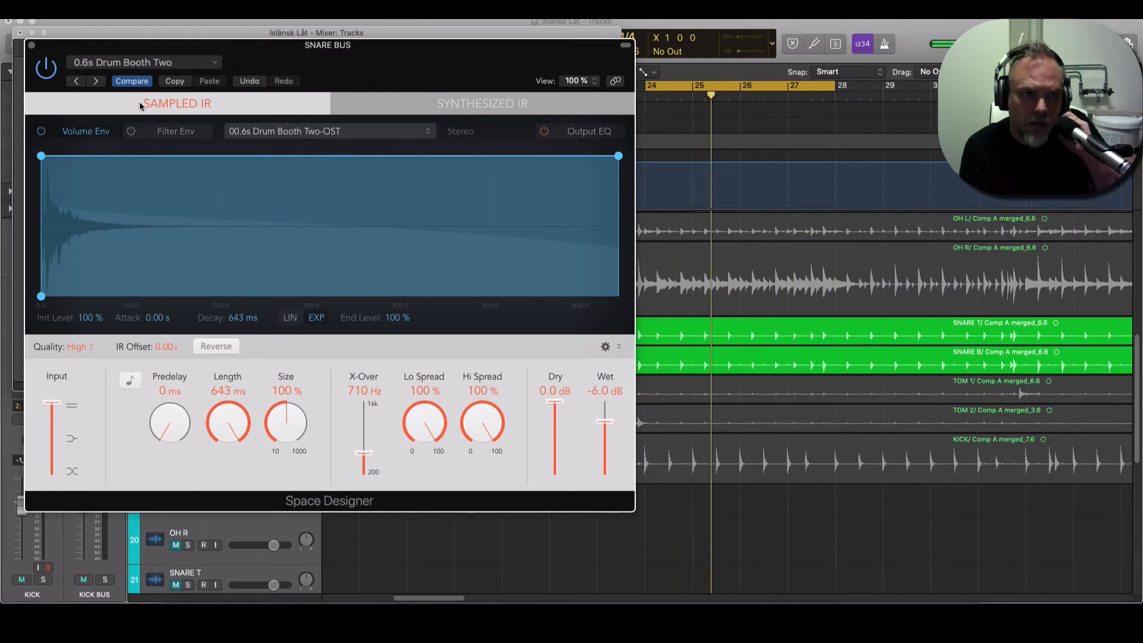
{"action": "left_click", "coordinate": [47, 70]}
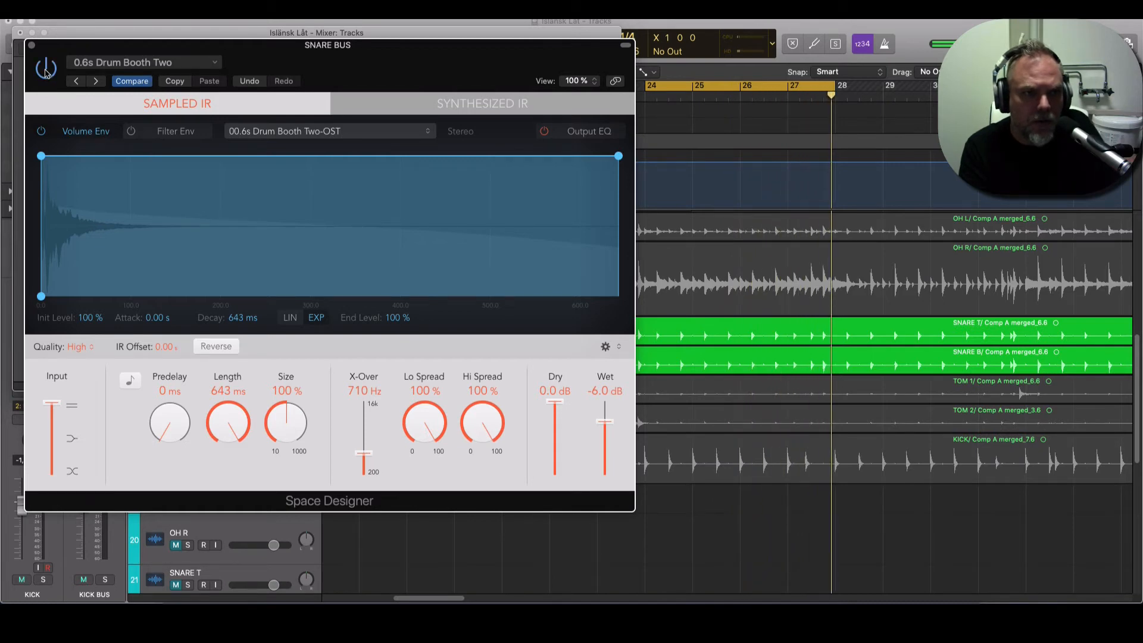
{"action": "left_click", "coordinate": [46, 70]}
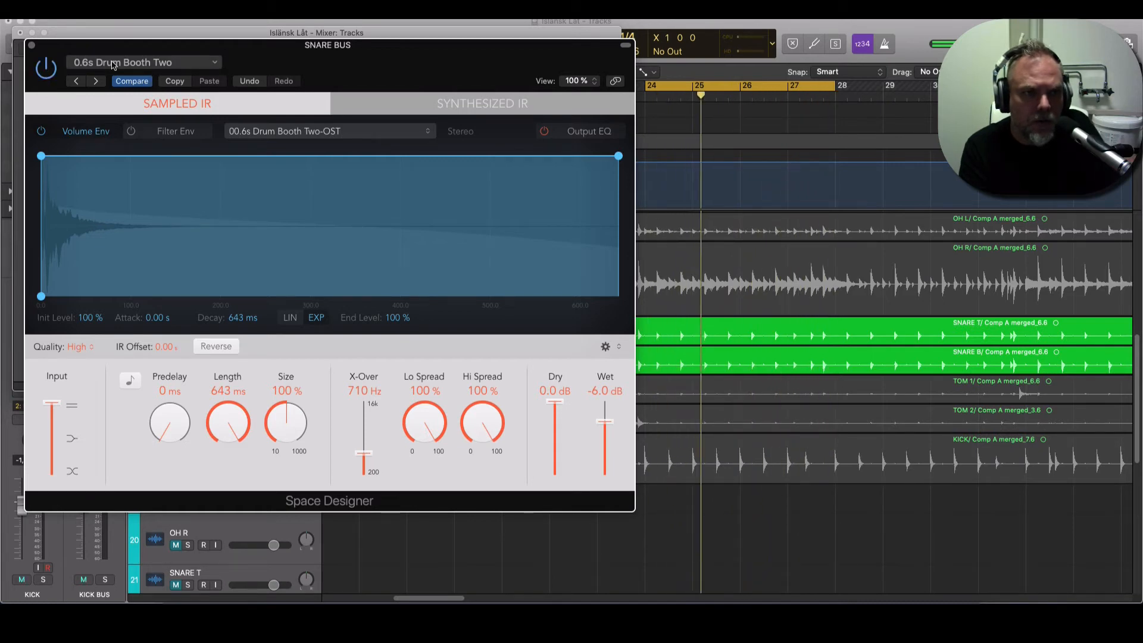
Step: Try the 0.6s Drum Booth Four preset on the snare reverb with dry at 0.0 dB and wet at -8.4 dB, bypassed and active
{"action": "left_click", "coordinate": [143, 62]}
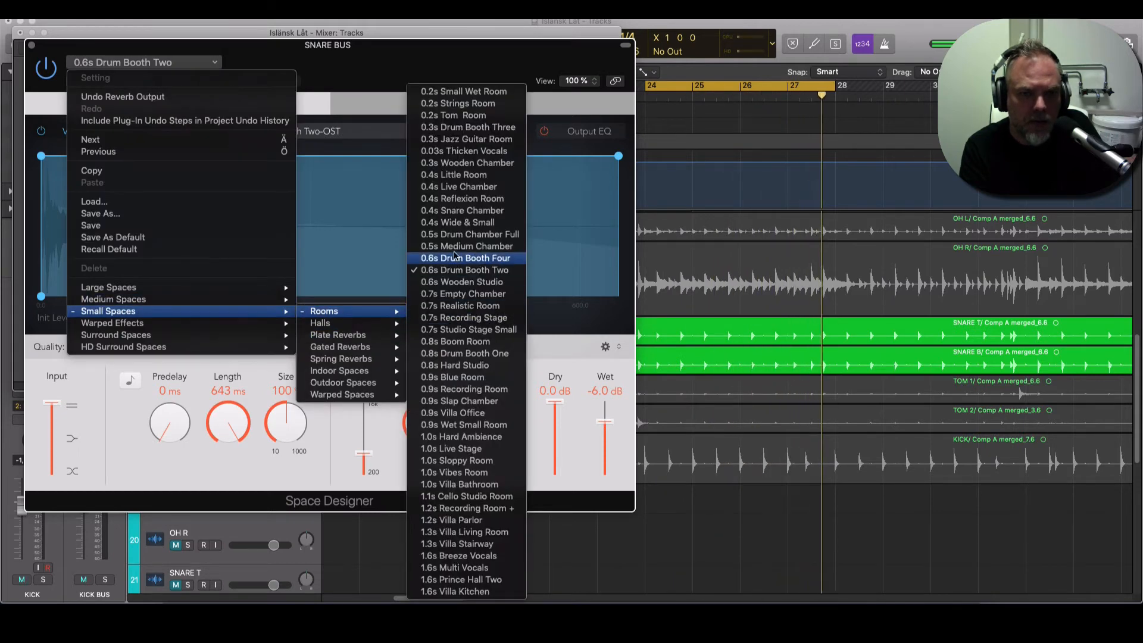
{"action": "left_click", "coordinate": [464, 257]}
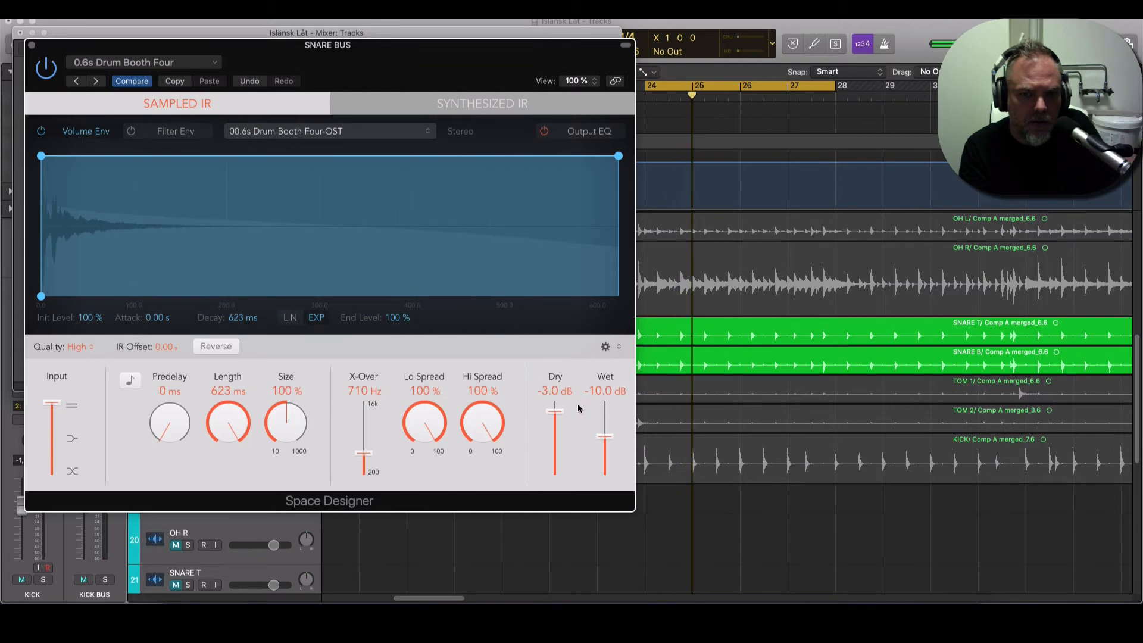
{"action": "left_click_drag", "start_coordinate": [604, 436], "coordinate": [606, 431]}
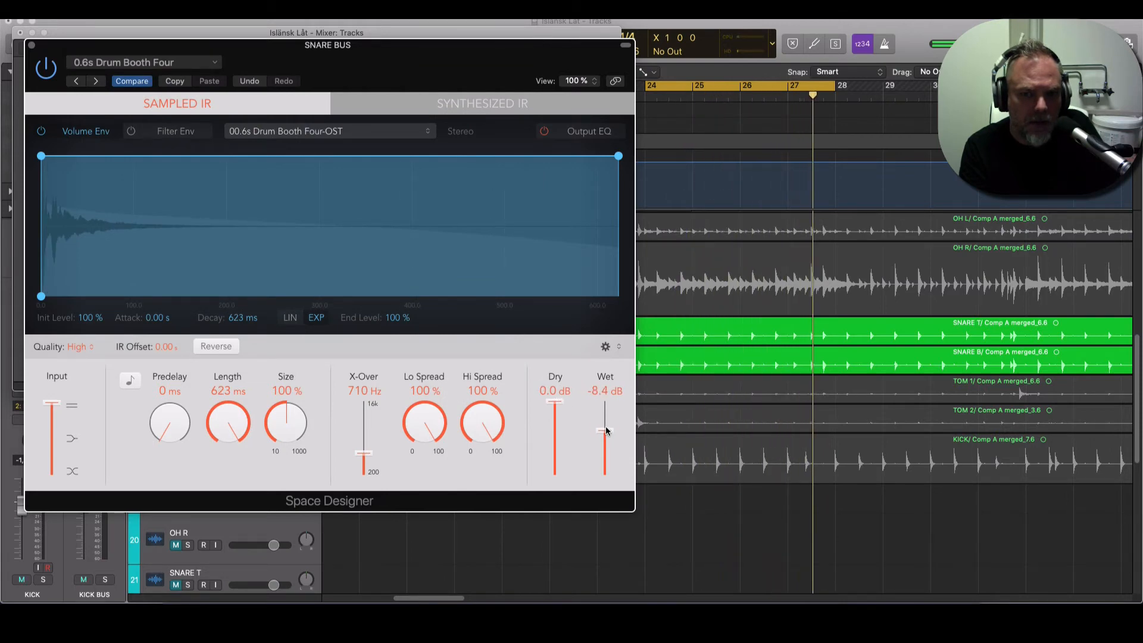
{"action": "left_click", "coordinate": [46, 69]}
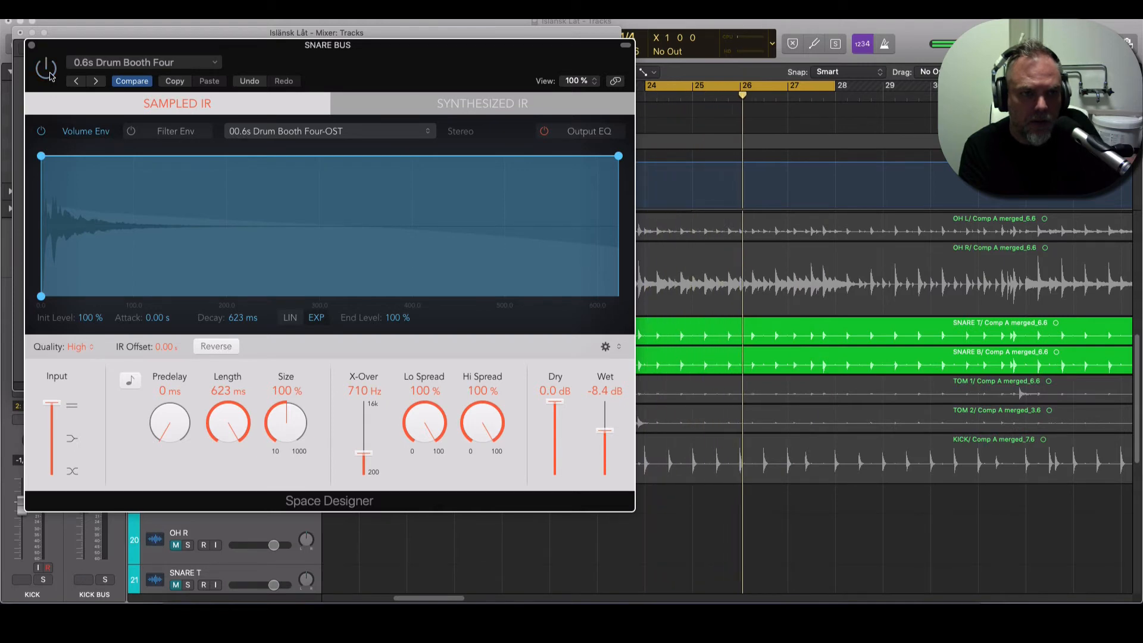
{"action": "left_click", "coordinate": [47, 69]}
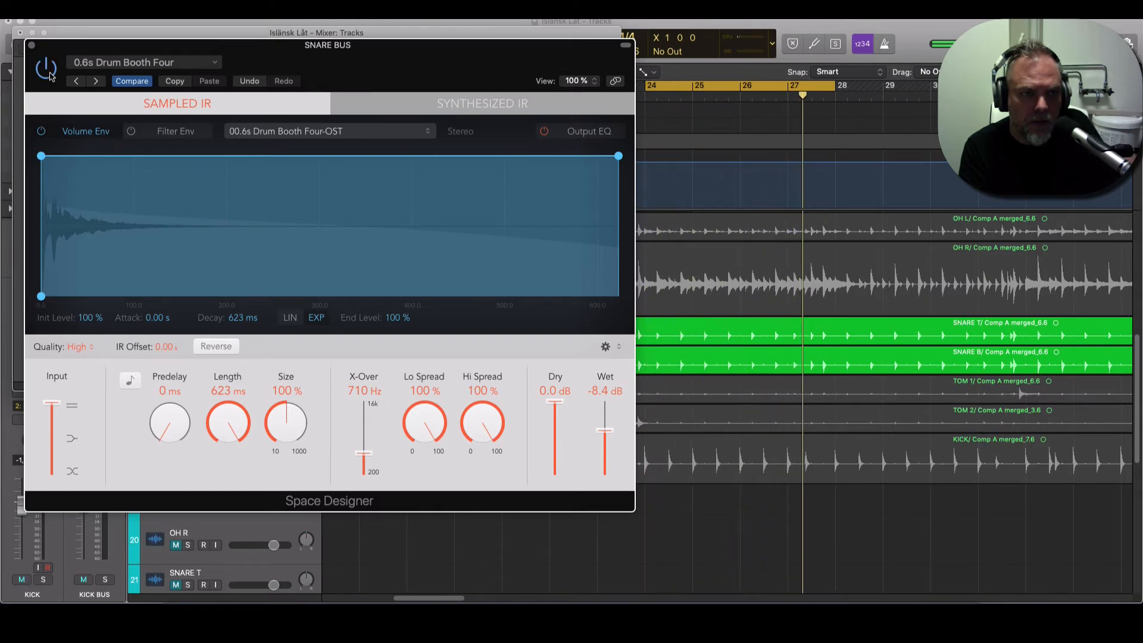
Step: Load the 0.4s Snare Chamber preset in the snare reverb and lower its wet level to -20.0 dB
{"action": "left_click", "coordinate": [125, 62]}
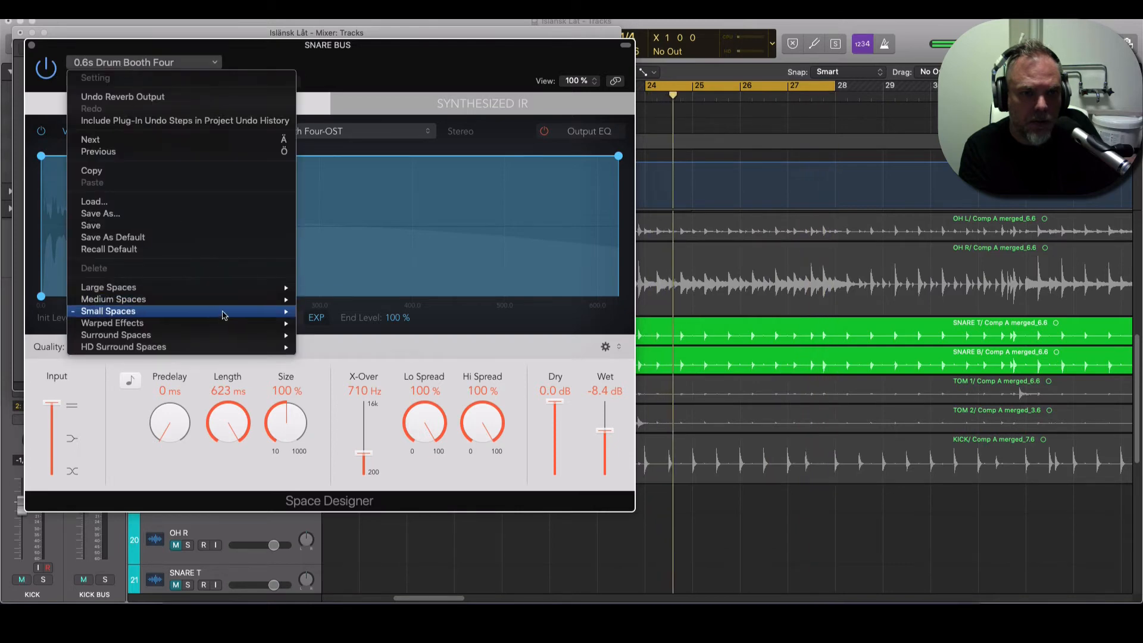
{"action": "mouse_move", "coordinate": [224, 310]}
{"action": "mouse_move", "coordinate": [334, 312]}
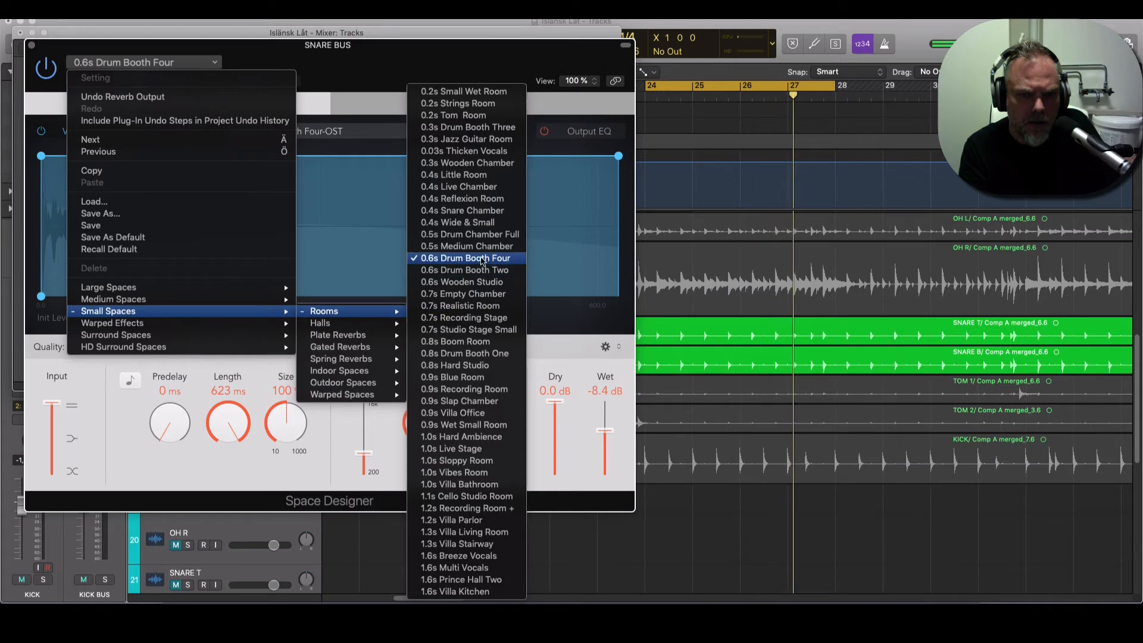
{"action": "left_click", "coordinate": [463, 211]}
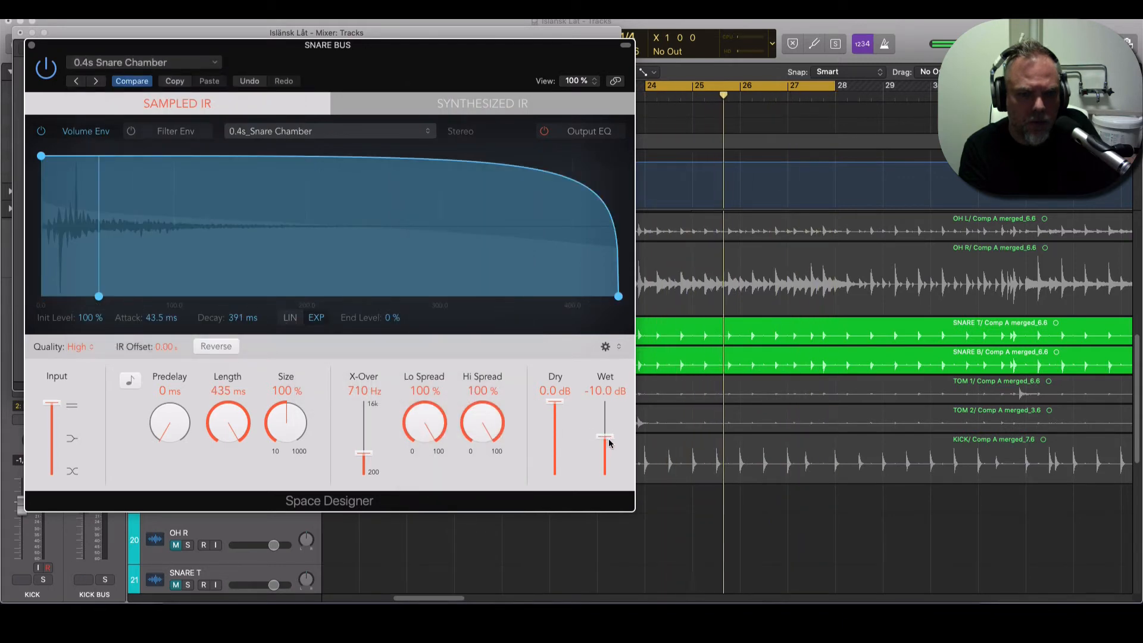
{"action": "left_click_drag", "start_coordinate": [605, 440], "coordinate": [603, 452]}
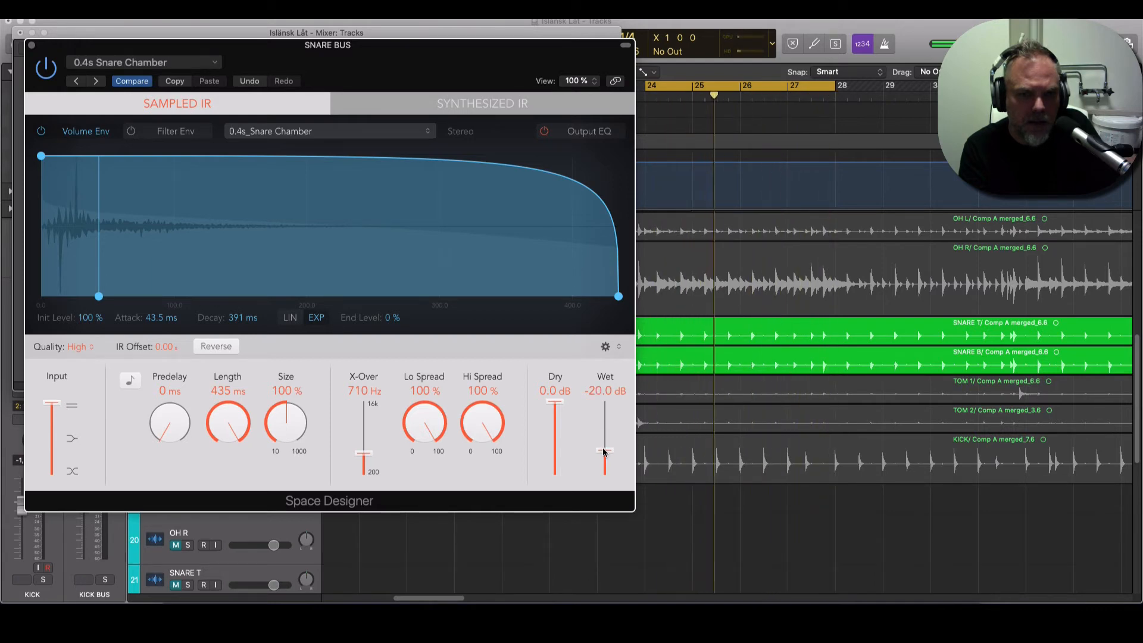
Step: Compare the snare reverb bypassed and active, set its wet level to -18.0 dB and close the plug-in
{"action": "left_click", "coordinate": [47, 69]}
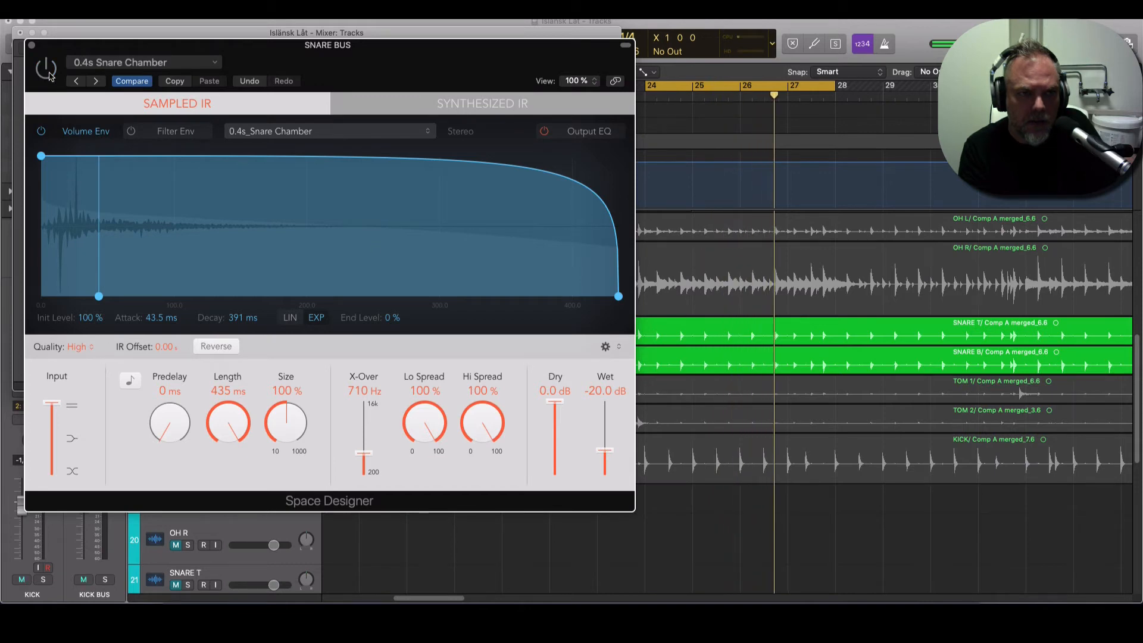
{"action": "left_click", "coordinate": [50, 76]}
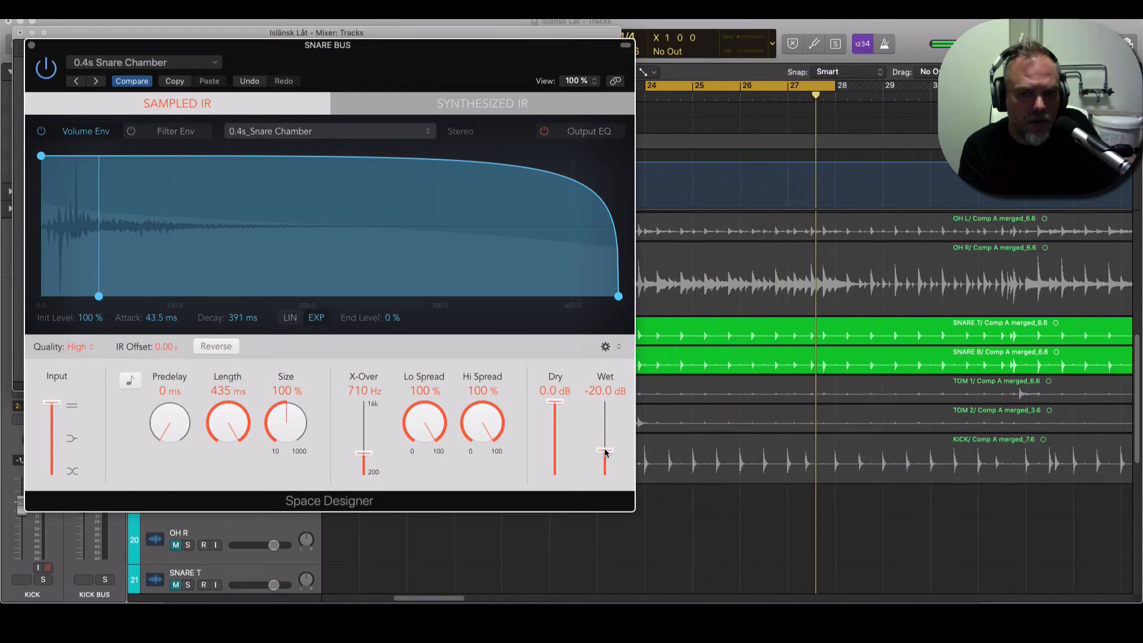
{"action": "left_click_drag", "start_coordinate": [604, 462], "coordinate": [606, 449]}
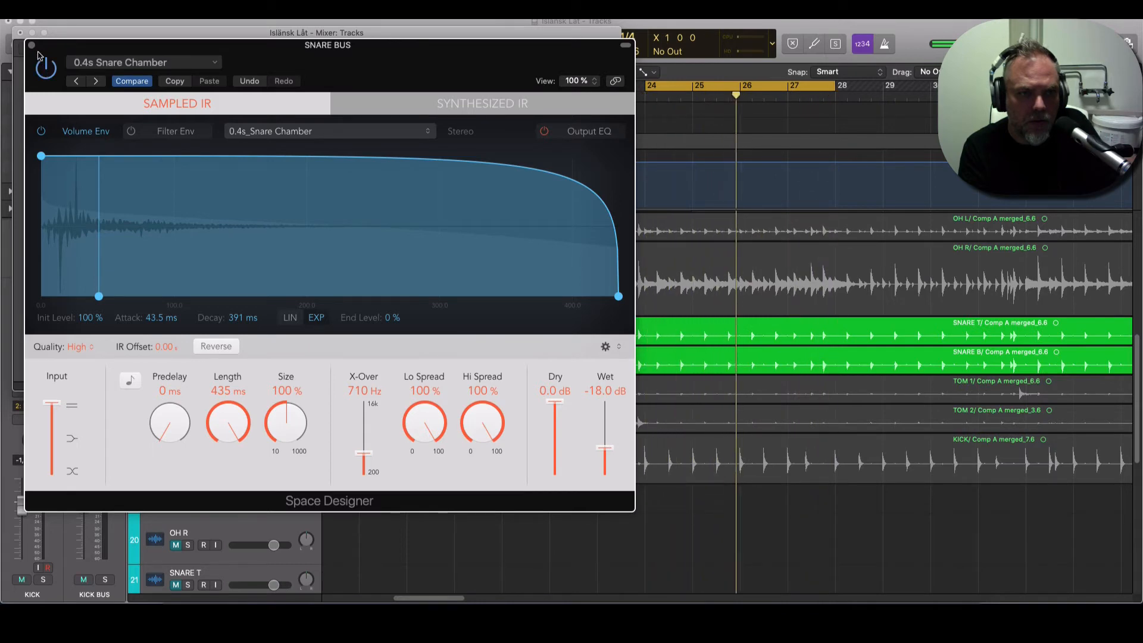
{"action": "left_click", "coordinate": [32, 46]}
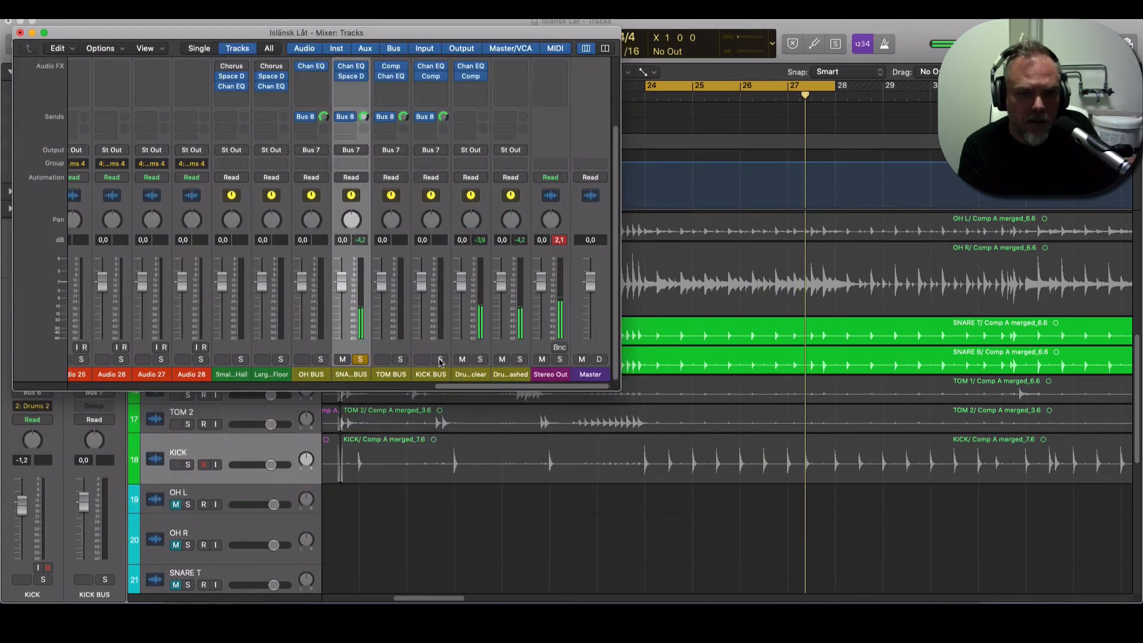
Step: Solo Drums clear instead of SNARE BUS and enable its compressor's limiter with a threshold of -1.0 dB during playback
{"action": "left_click", "coordinate": [361, 360]}
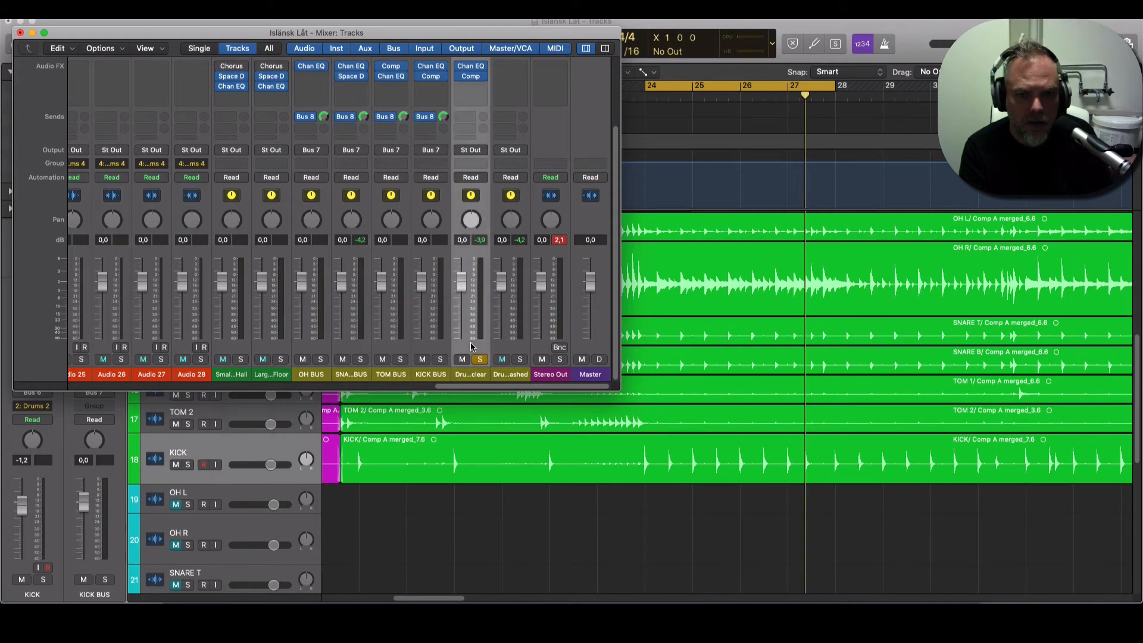
{"action": "key", "text": "space"}
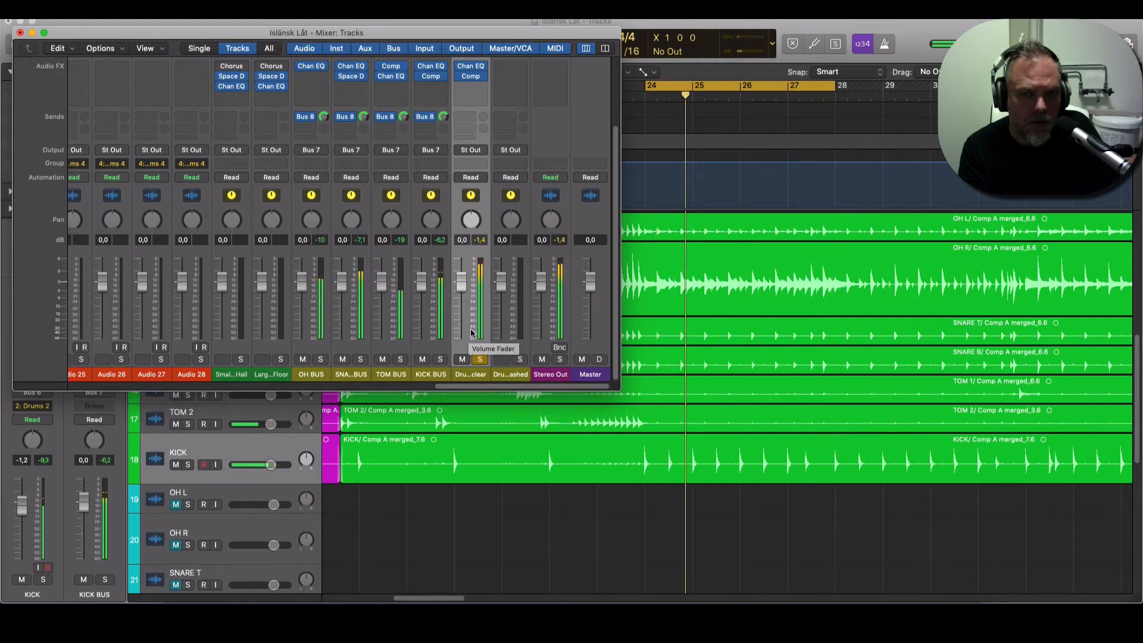
{"action": "left_click", "coordinate": [472, 77]}
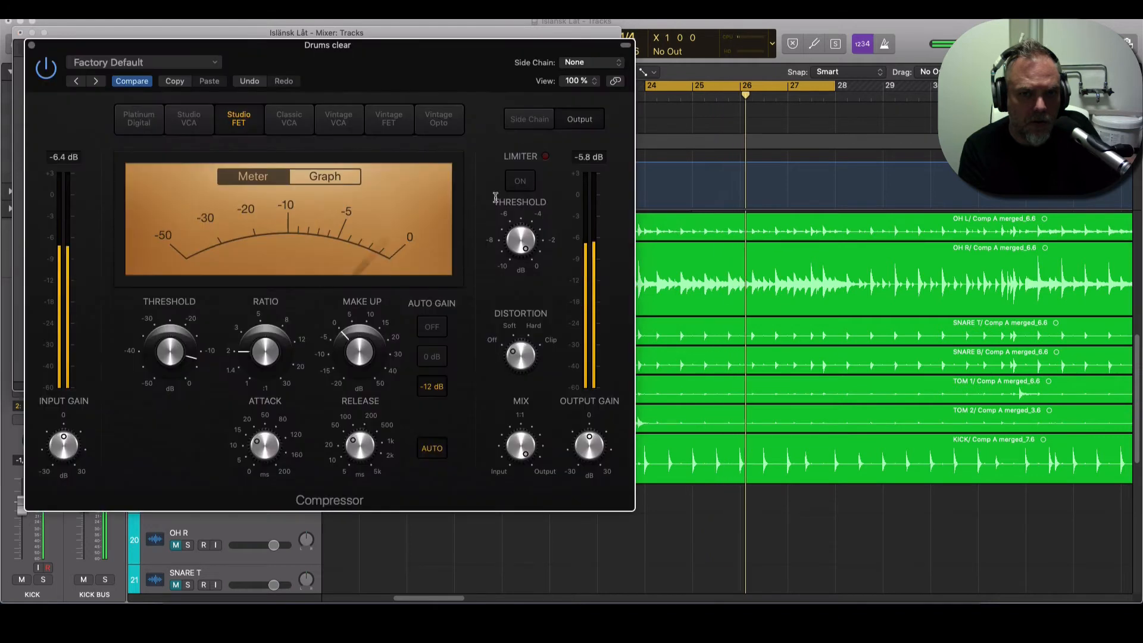
{"action": "left_click_drag", "start_coordinate": [512, 247], "coordinate": [513, 251]}
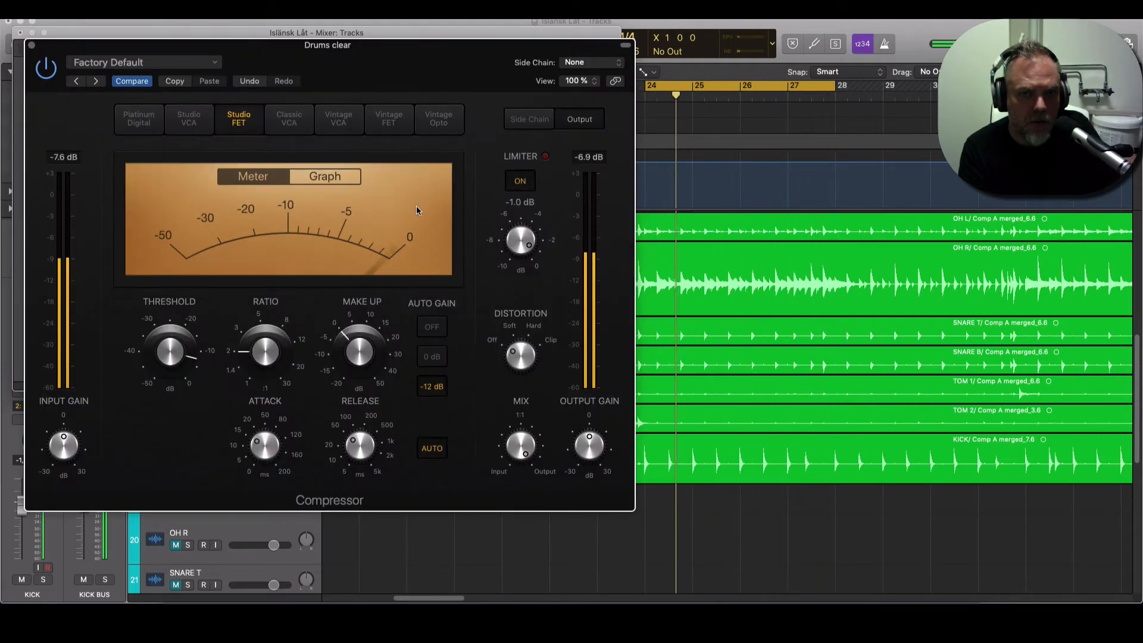
{"action": "key", "text": "super+w"}
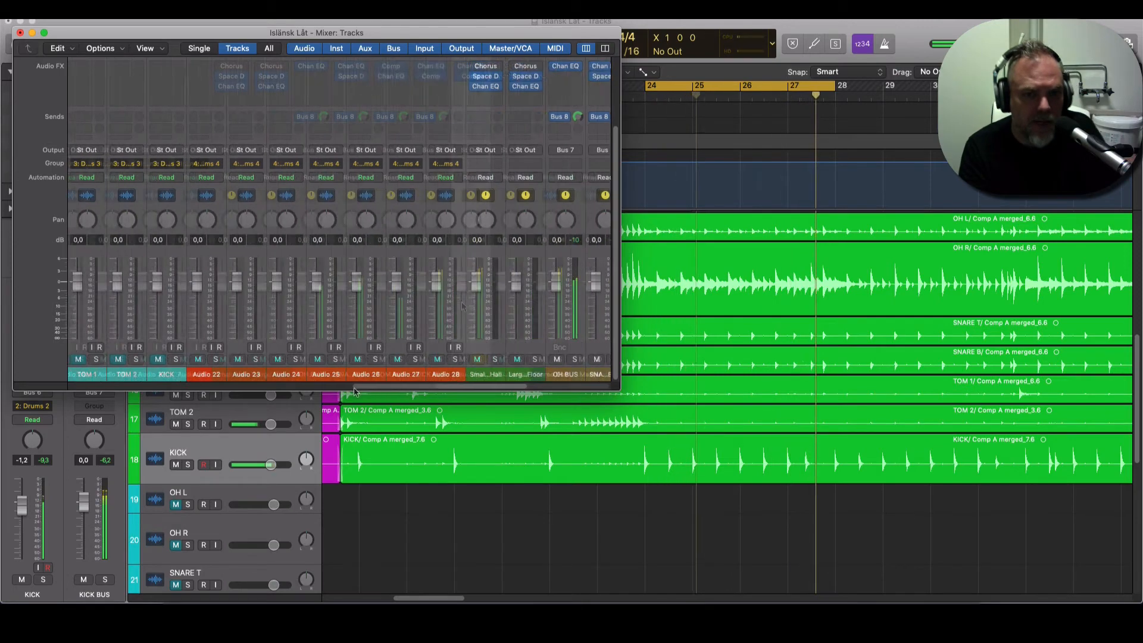
Step: Unlink the volume faders in the Drums 2 group's settings so that SNARE B can be adjusted on its own
{"action": "left_click_drag", "start_coordinate": [354, 388], "coordinate": [170, 387]}
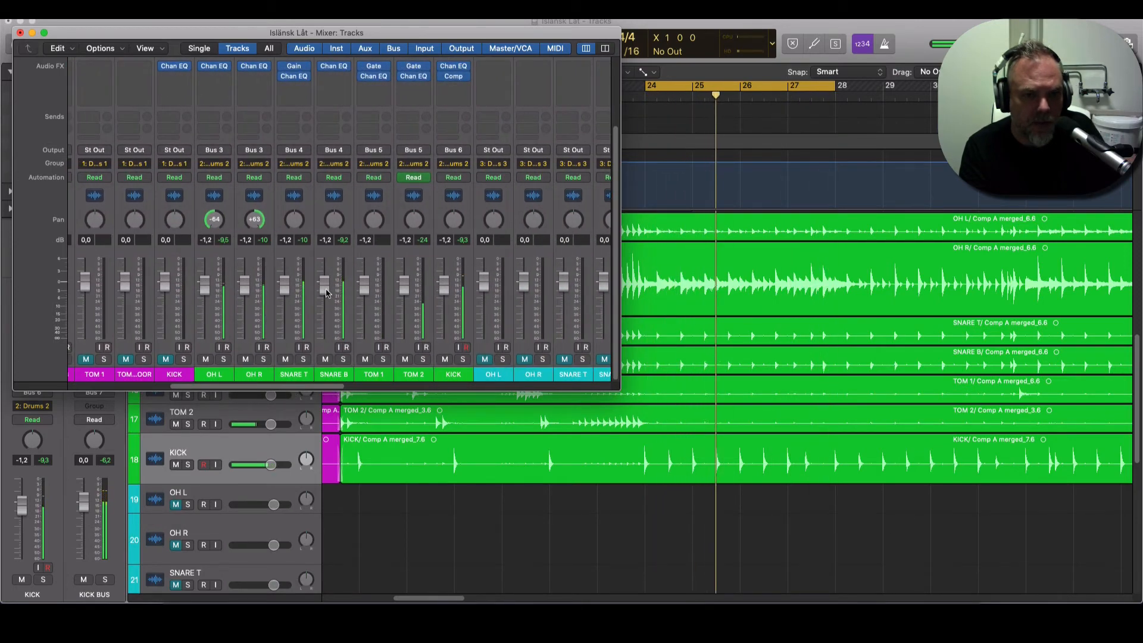
{"action": "left_click_drag", "start_coordinate": [326, 293], "coordinate": [324, 286]}
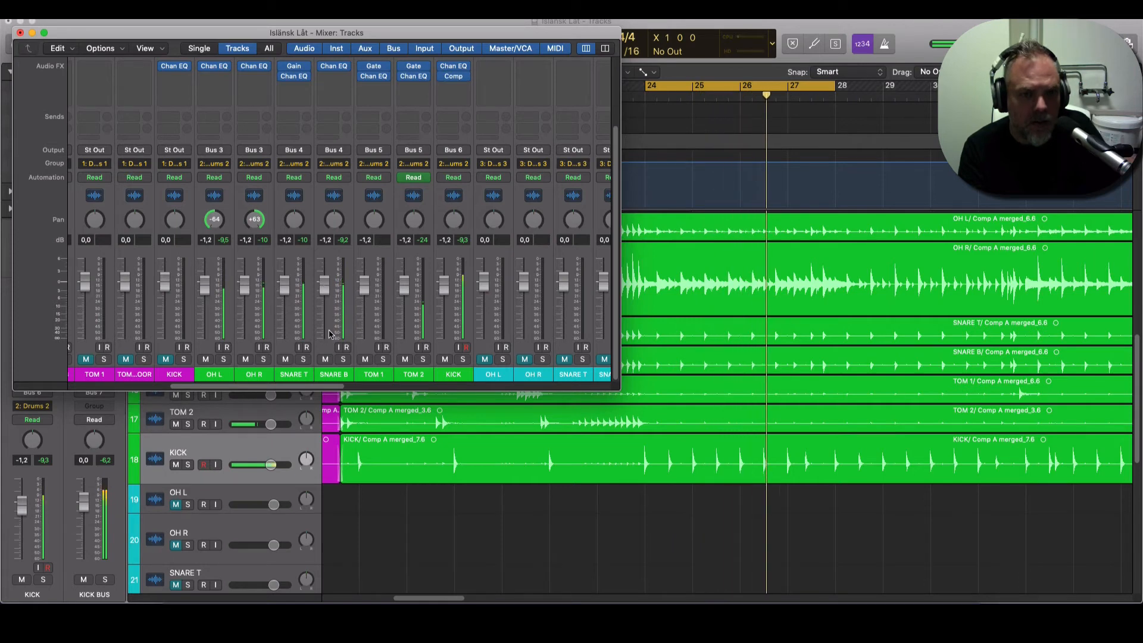
{"action": "left_click", "coordinate": [223, 164]}
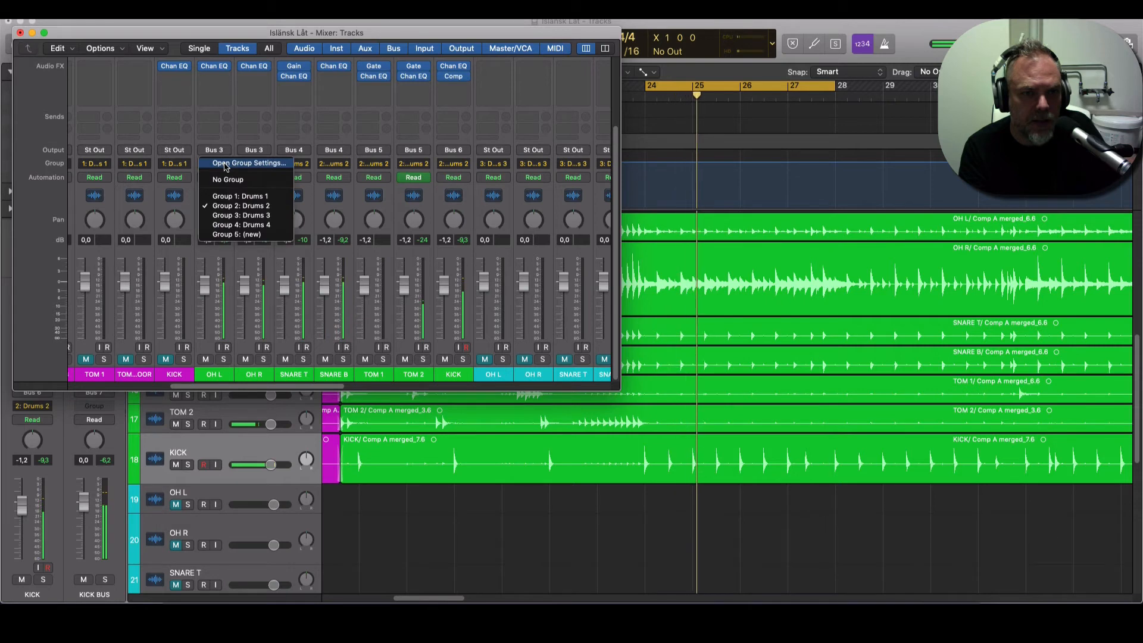
{"action": "left_click", "coordinate": [248, 163]}
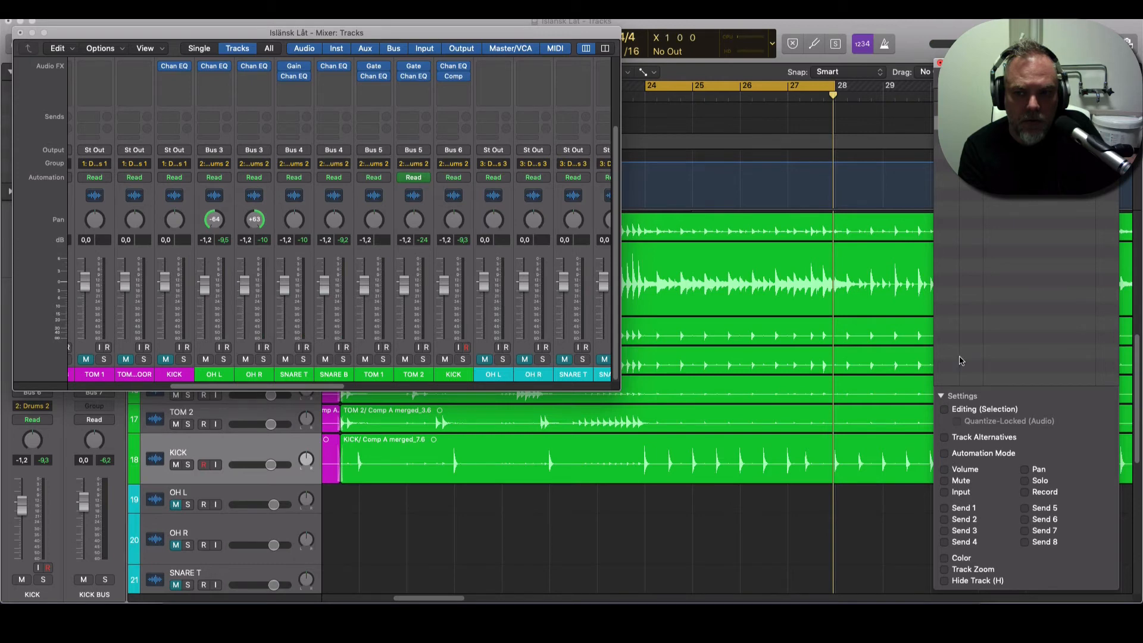
{"action": "left_click", "coordinate": [373, 365]}
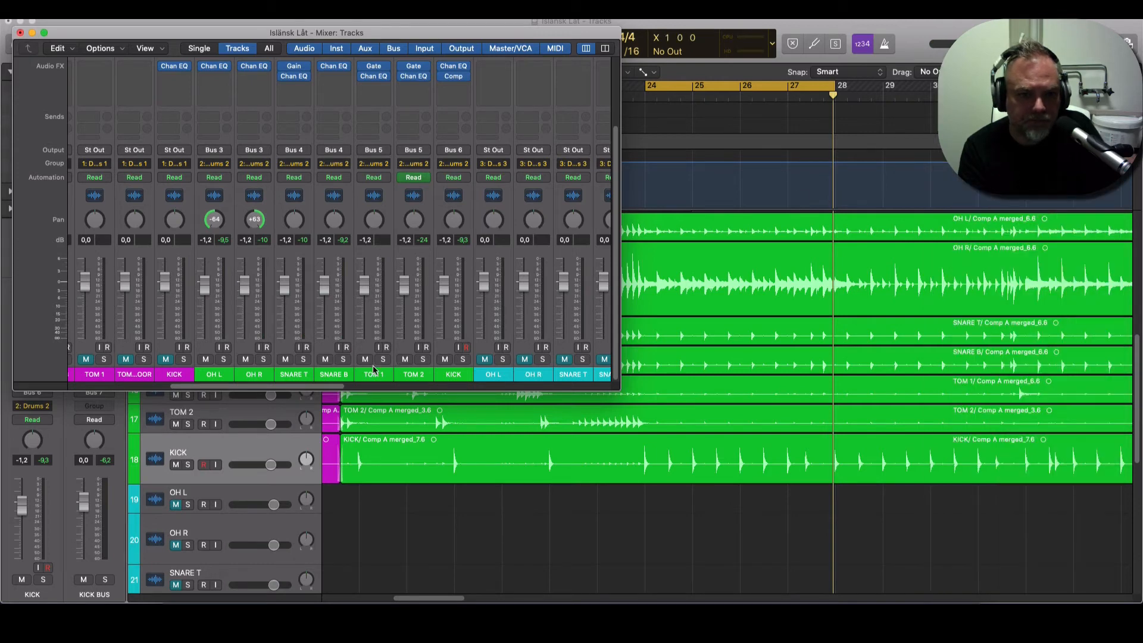
Step: Balance the soloed SNARE T and SNARE B tracks by setting SNARE B's fader to -1.1 dB, and play the drums with both unsoloed
{"action": "left_click", "coordinate": [295, 257]}
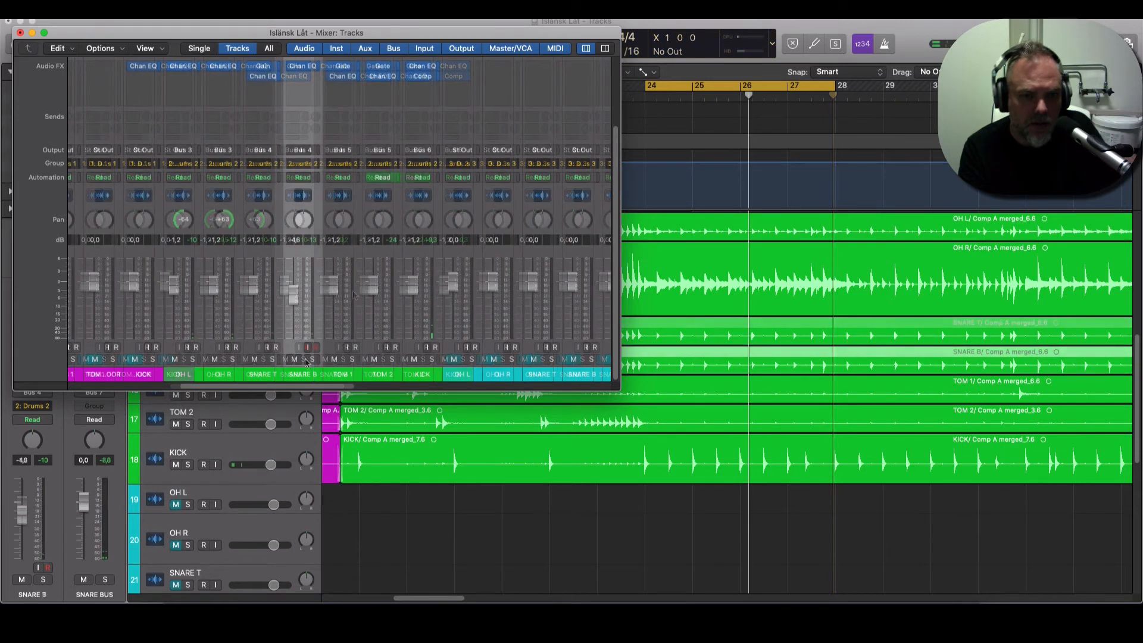
{"action": "left_click", "coordinate": [312, 359]}
{"action": "left_click", "coordinate": [271, 359]}
{"action": "key", "text": "space"}
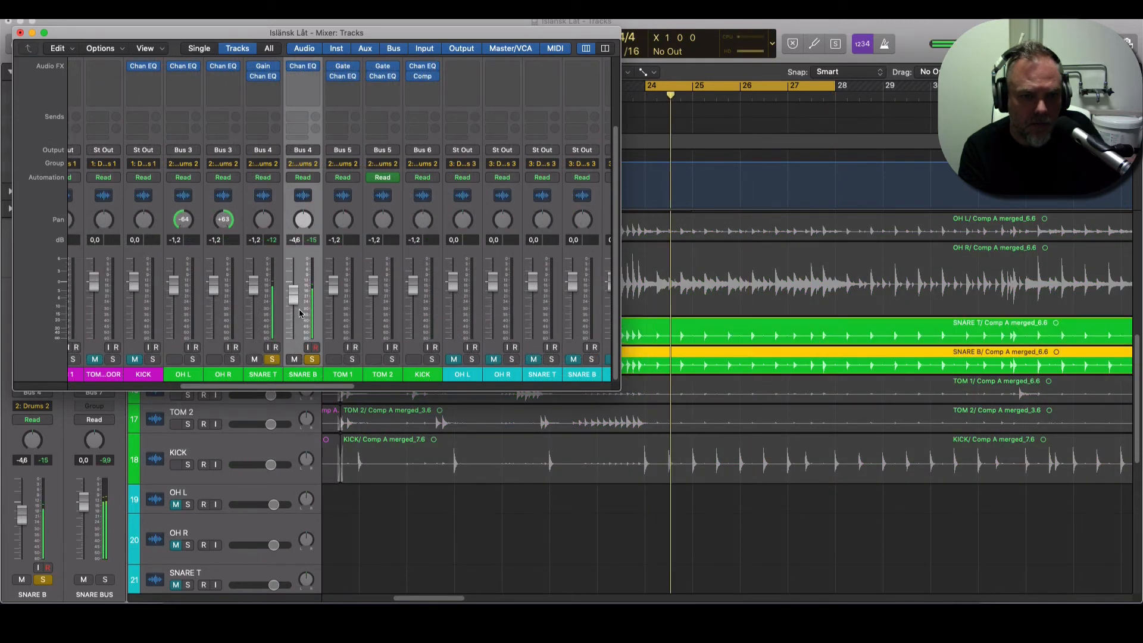
{"action": "left_click_drag", "start_coordinate": [292, 291], "coordinate": [293, 286]}
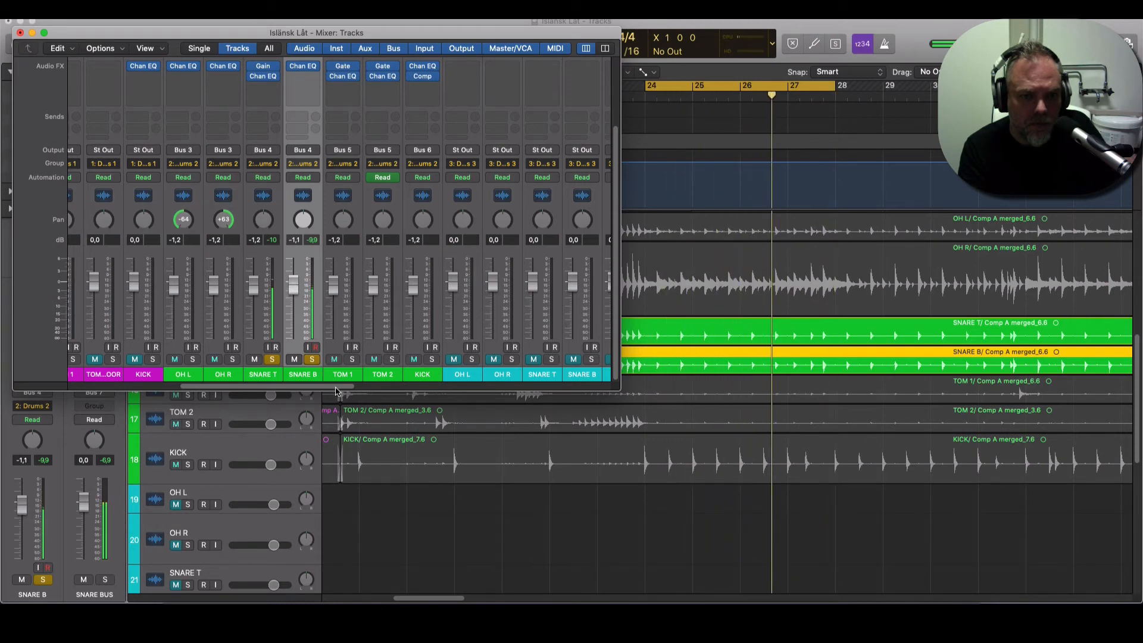
{"action": "left_click", "coordinate": [273, 360]}
{"action": "left_click", "coordinate": [312, 359]}
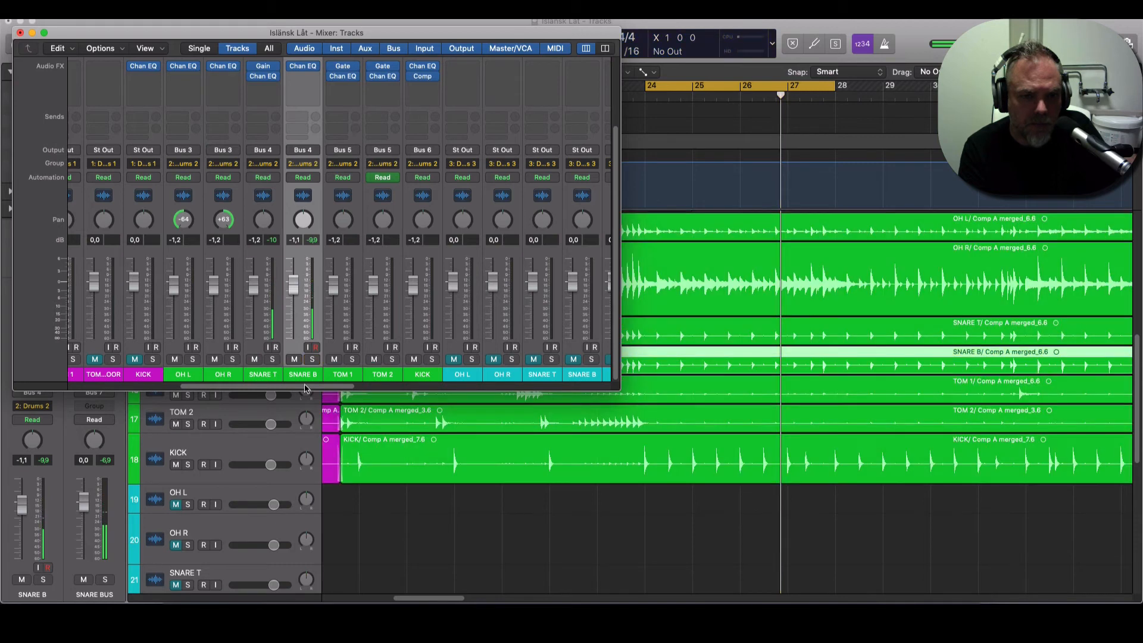
{"action": "left_click_drag", "start_coordinate": [307, 386], "coordinate": [586, 390]}
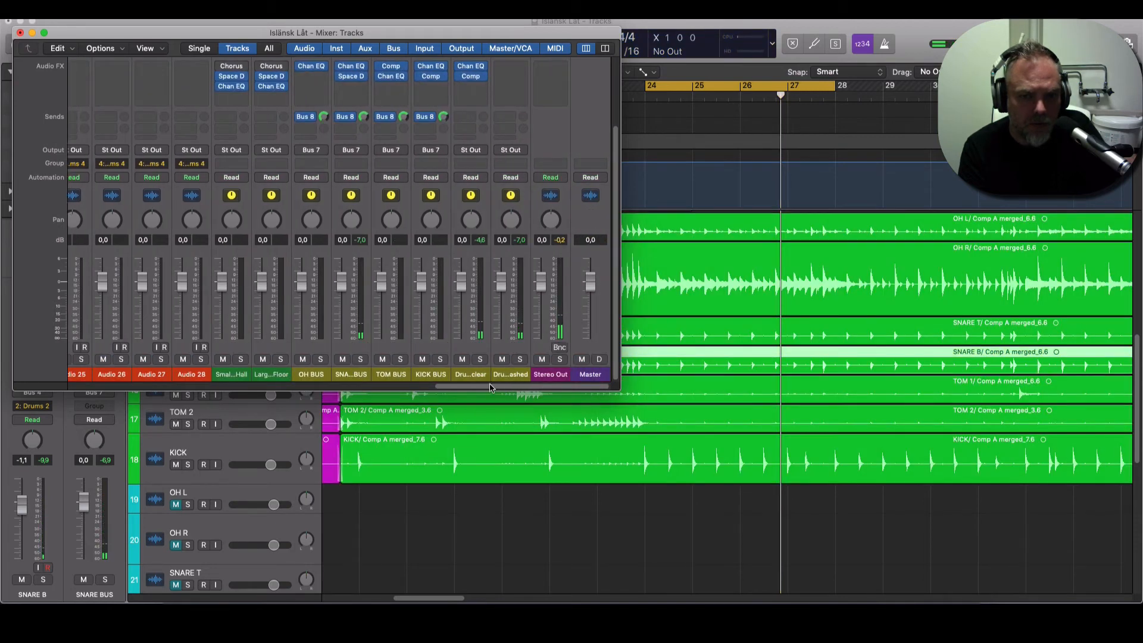
{"action": "key", "text": "space"}
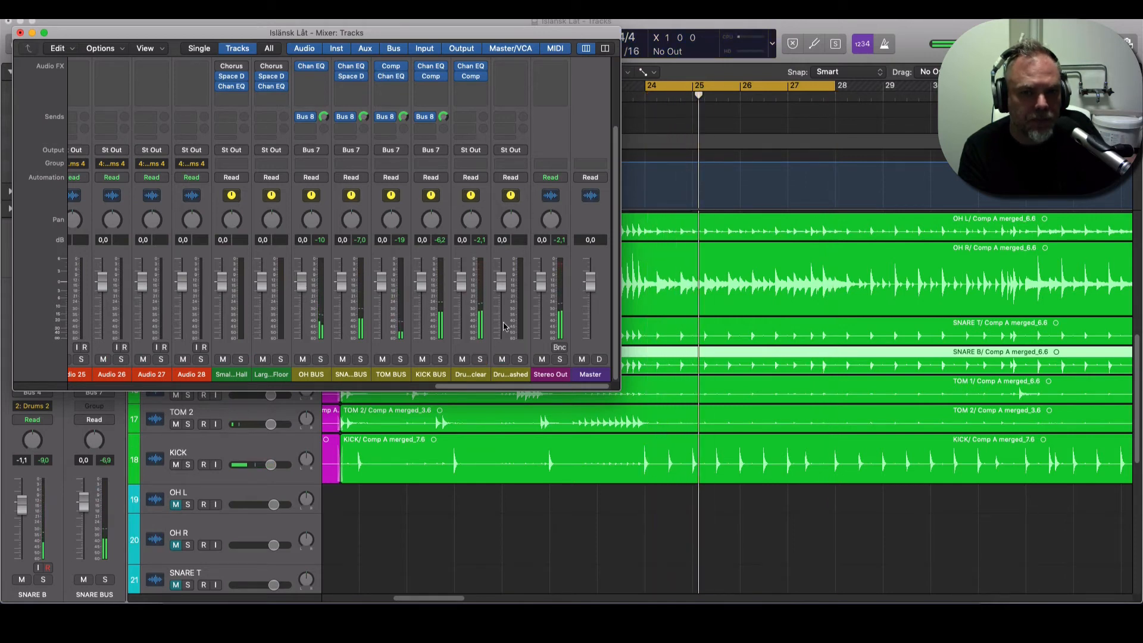
Step: Insert a Channel EQ on the Drums squashed bus with a low cut at 36 Hz and a 48 dB/Oct slope
{"action": "left_click", "coordinate": [510, 254]}
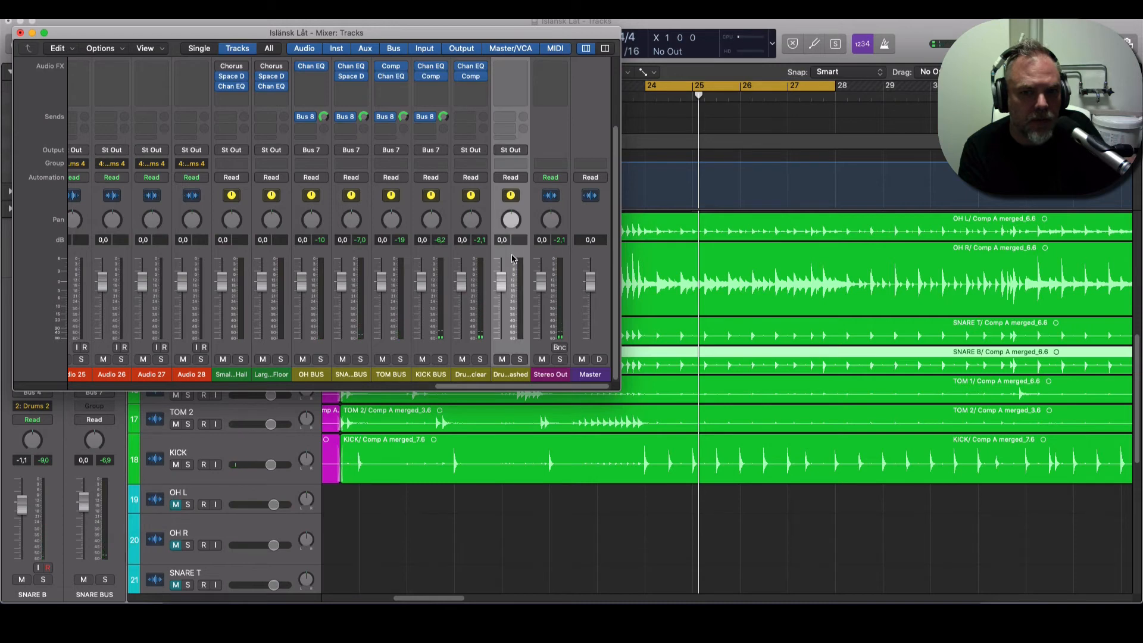
{"action": "scroll", "coordinate": [512, 256], "scroll_direction": "up", "scroll_amount": 1}
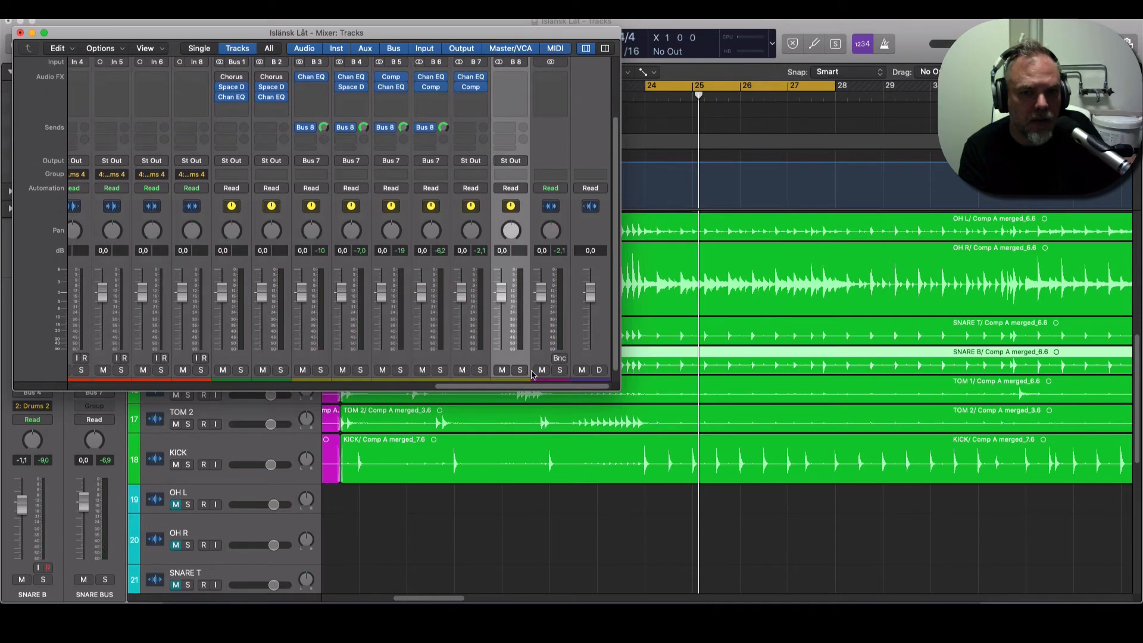
{"action": "scroll", "coordinate": [517, 327], "scroll_direction": "up", "scroll_amount": 5}
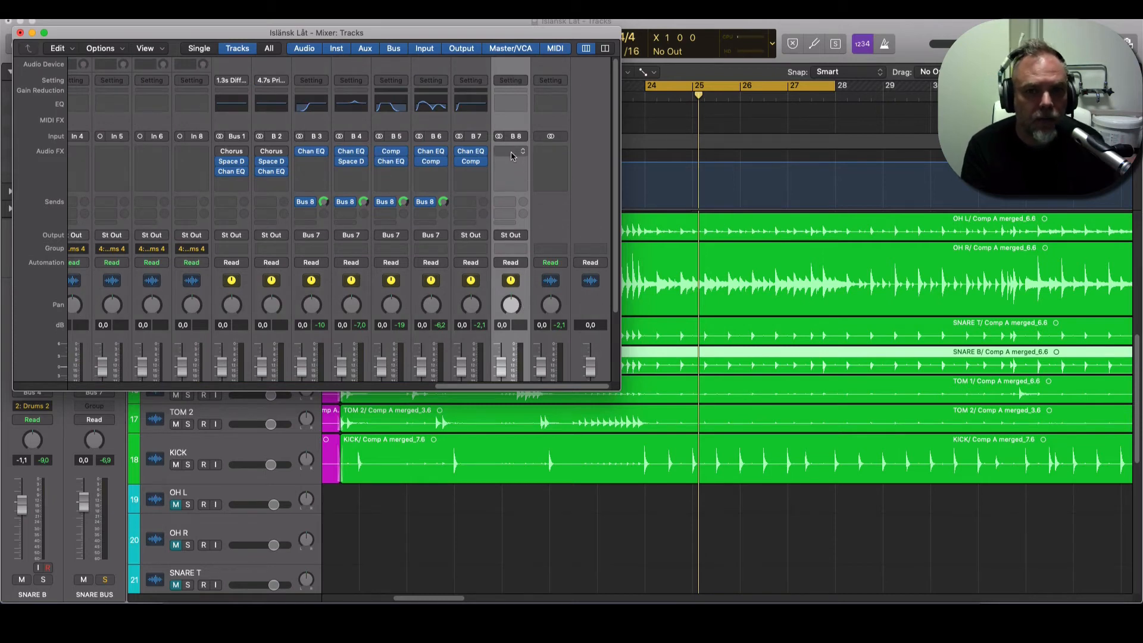
{"action": "left_click", "coordinate": [510, 106]}
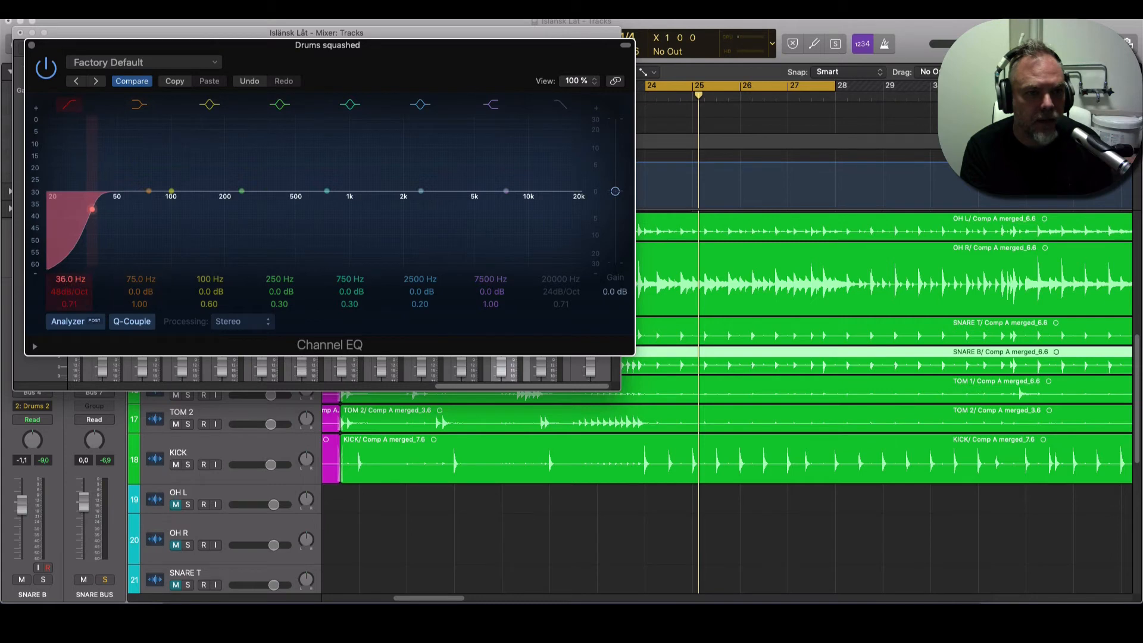
{"action": "left_click", "coordinate": [31, 45]}
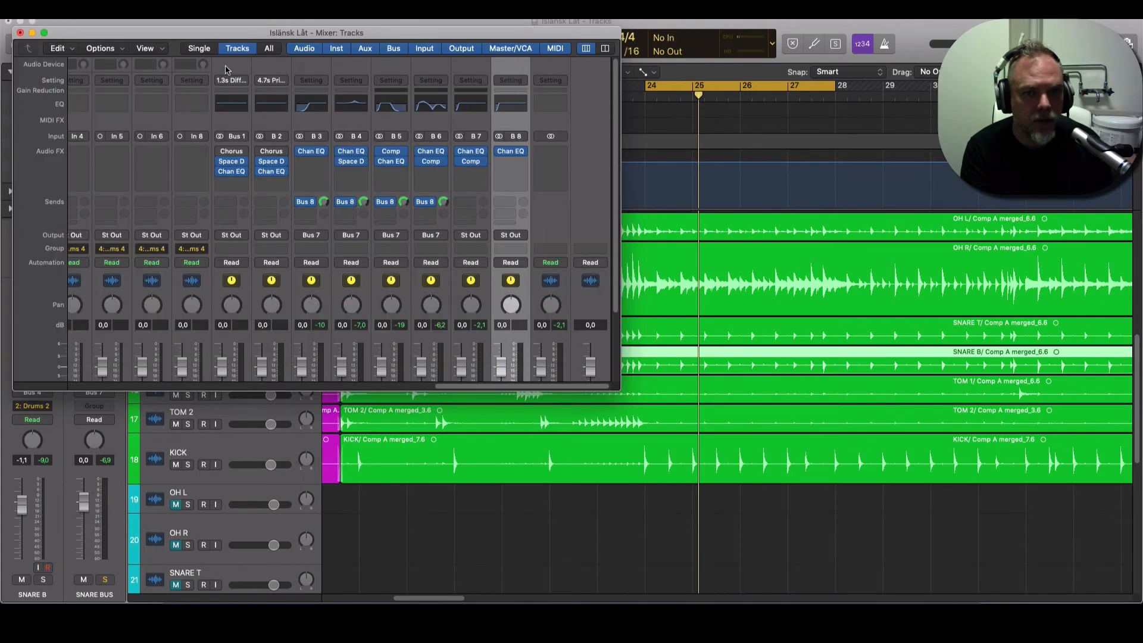
Step: Insert a stereo Tape Delay on Drums squashed with zero delay, smoothing, feedback and LFO rate, 100% wet, and clip threshold at -15.0 dB
{"action": "left_click", "coordinate": [506, 163]}
{"action": "mouse_move", "coordinate": [539, 253]}
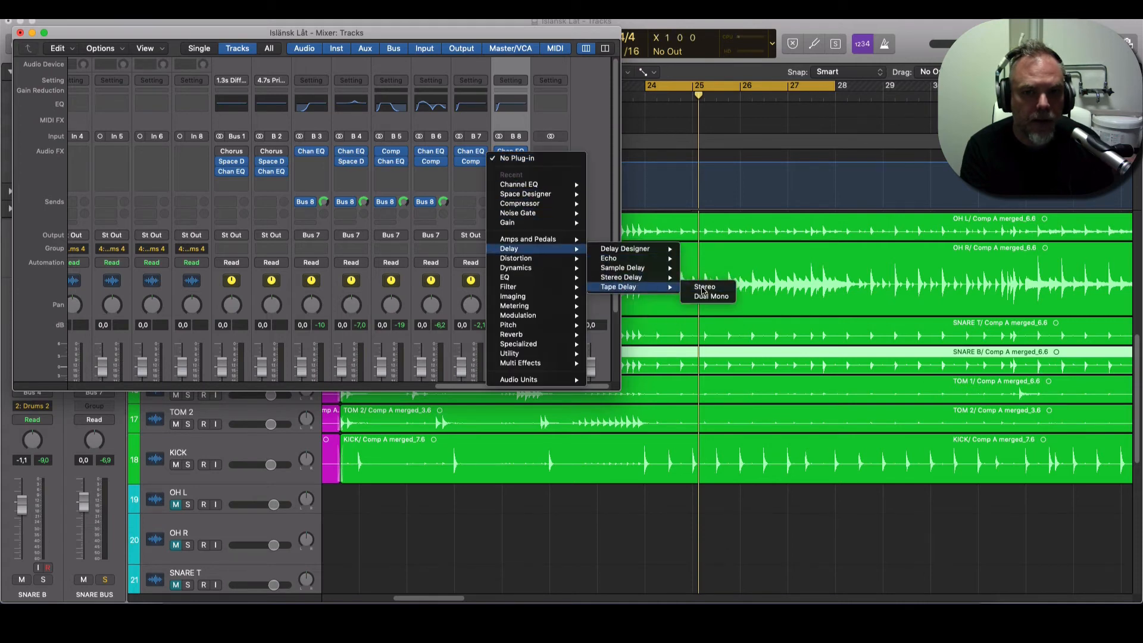
{"action": "left_click", "coordinate": [704, 287]}
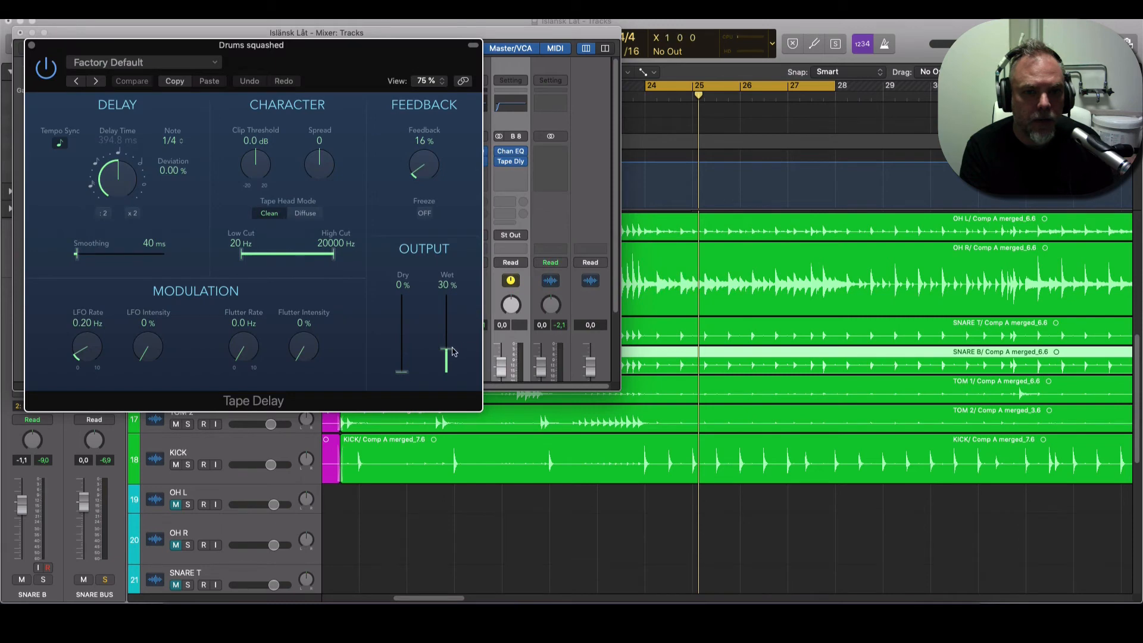
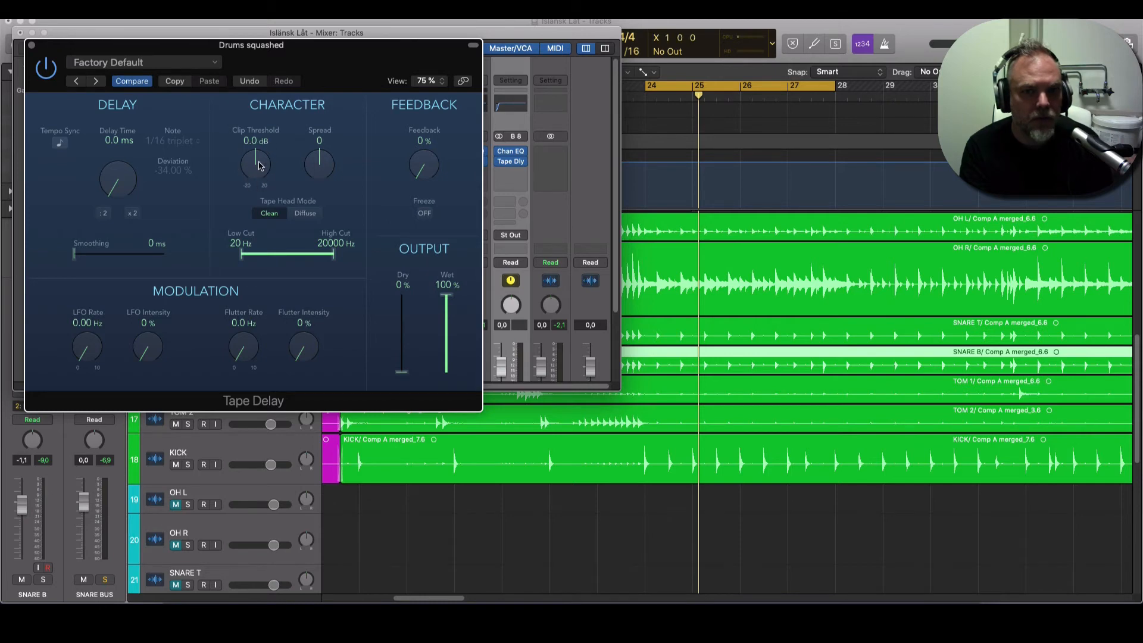
{"action": "key", "text": "space"}
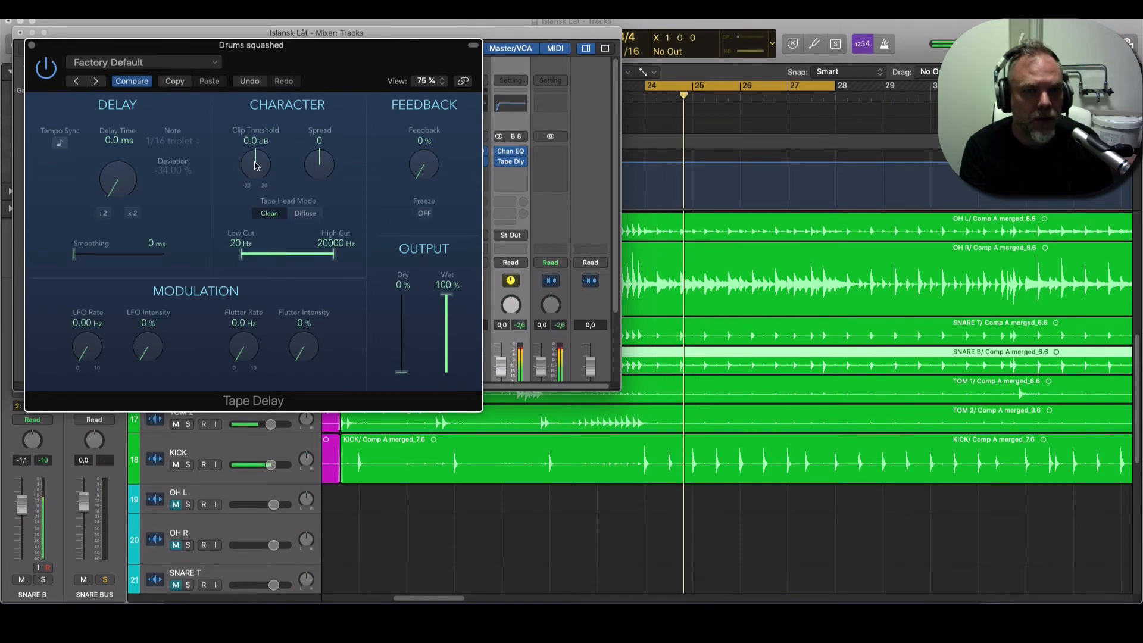
{"action": "left_click_drag", "start_coordinate": [251, 168], "coordinate": [238, 221]}
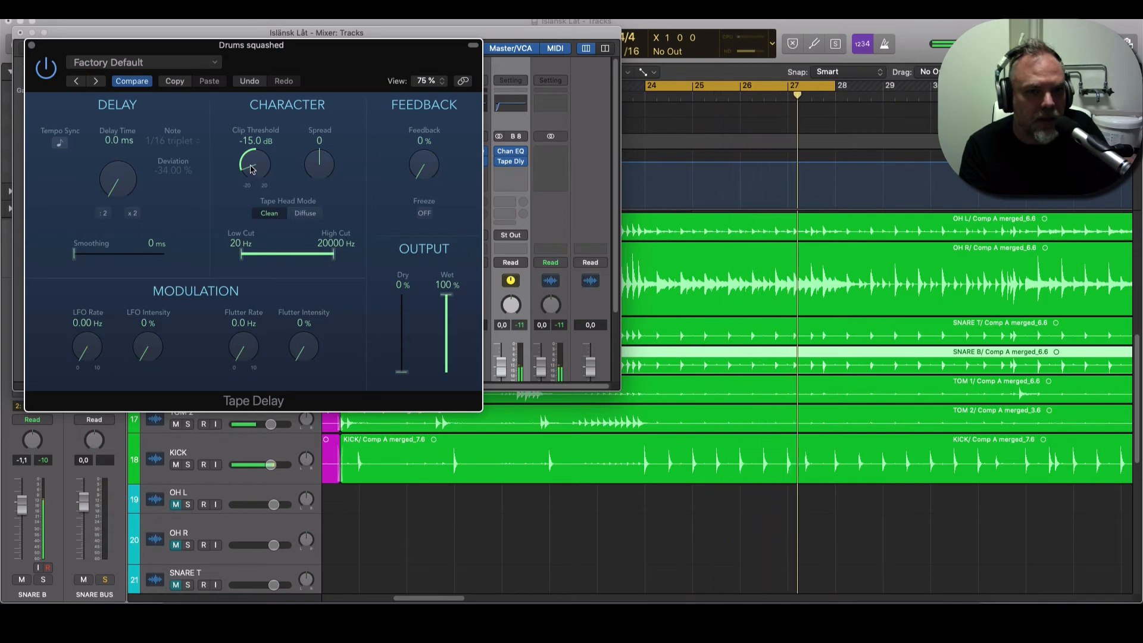
{"action": "left_click", "coordinate": [33, 46]}
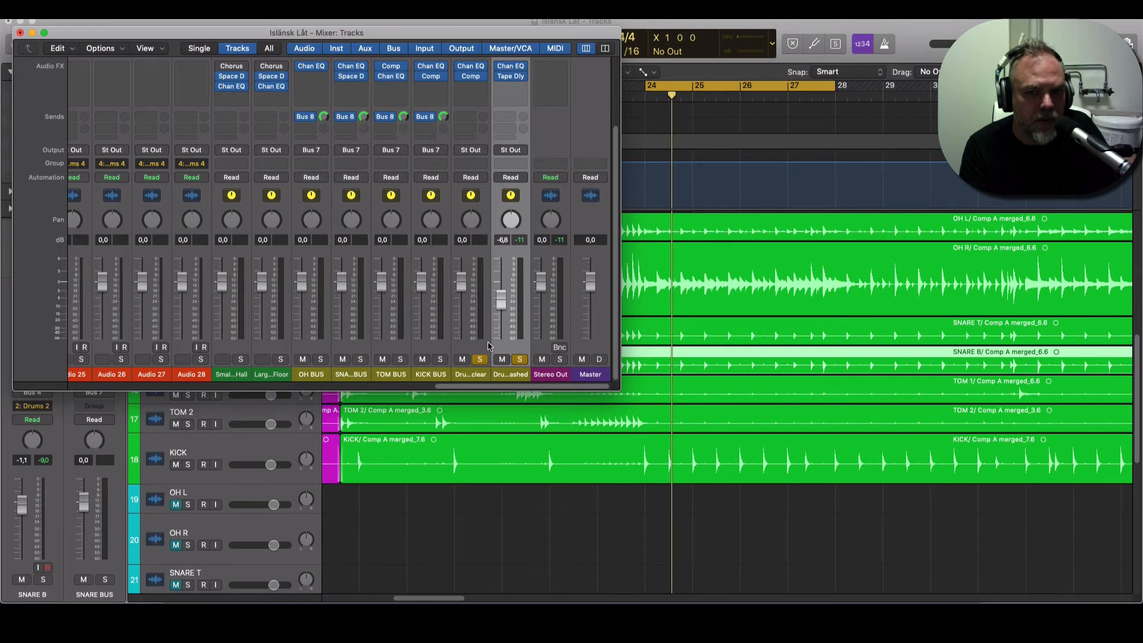
Step: Route the Drums clear and Drums squashed buses to Bus 9 and name the new aux channel Drums main
{"action": "key", "text": "space"}
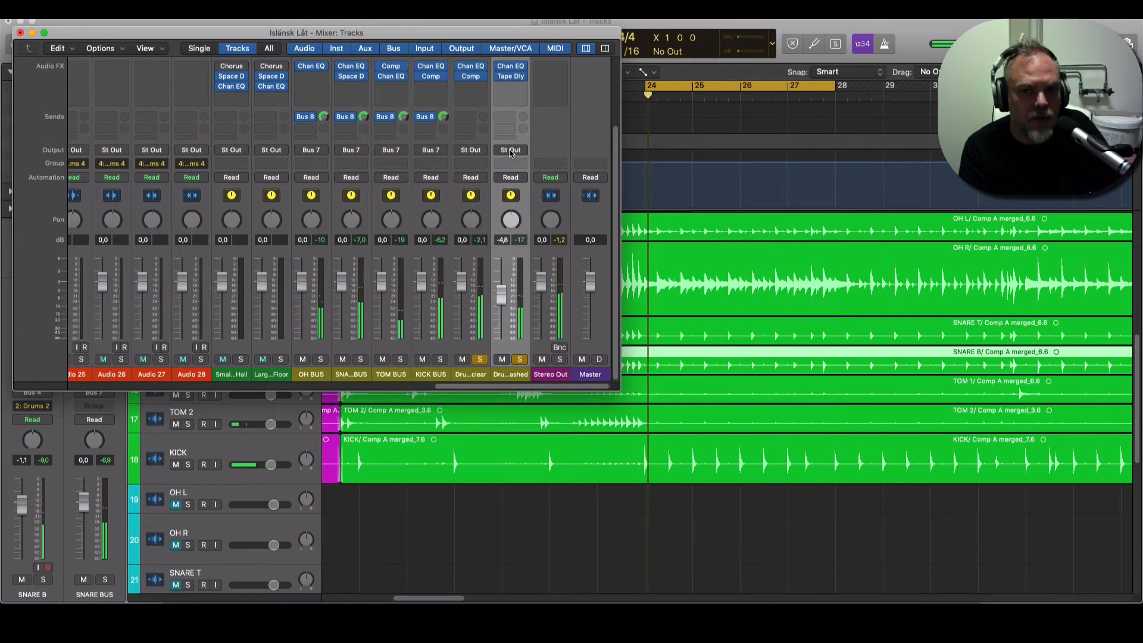
{"action": "left_click", "coordinate": [472, 257], "text": "shift"}
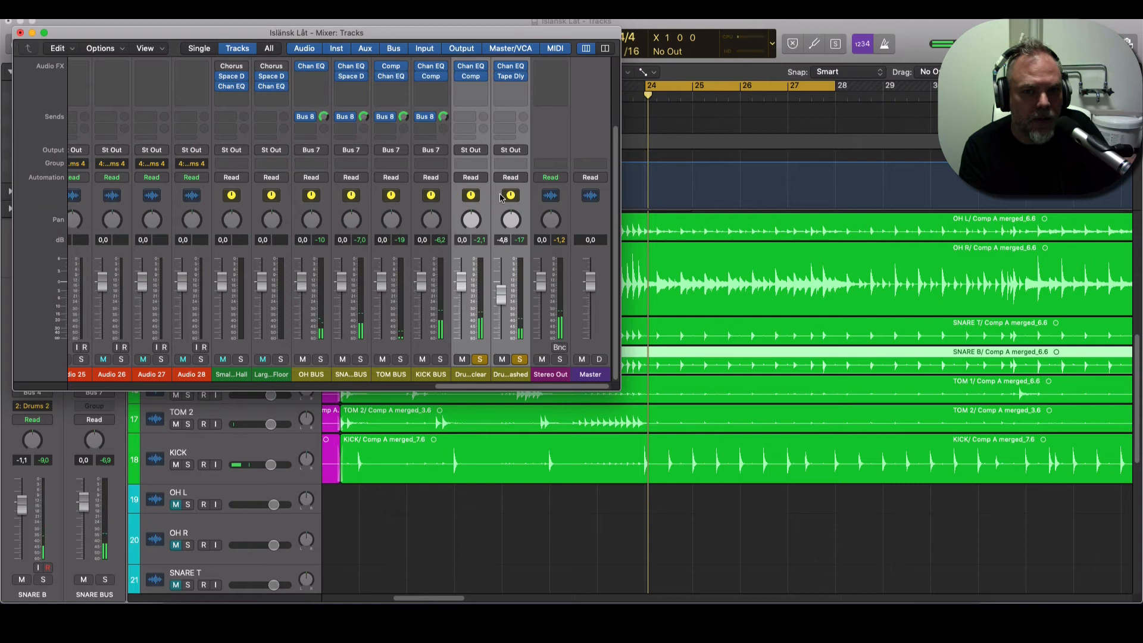
{"action": "left_click", "coordinate": [509, 151]}
{"action": "mouse_move", "coordinate": [515, 194]}
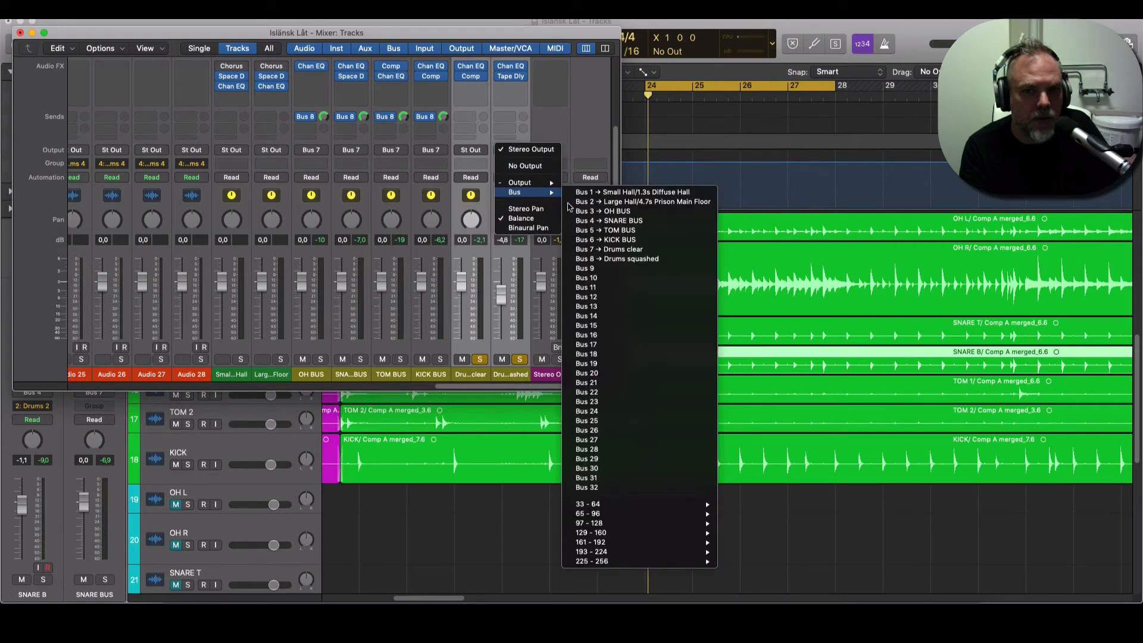
{"action": "left_click", "coordinate": [589, 273]}
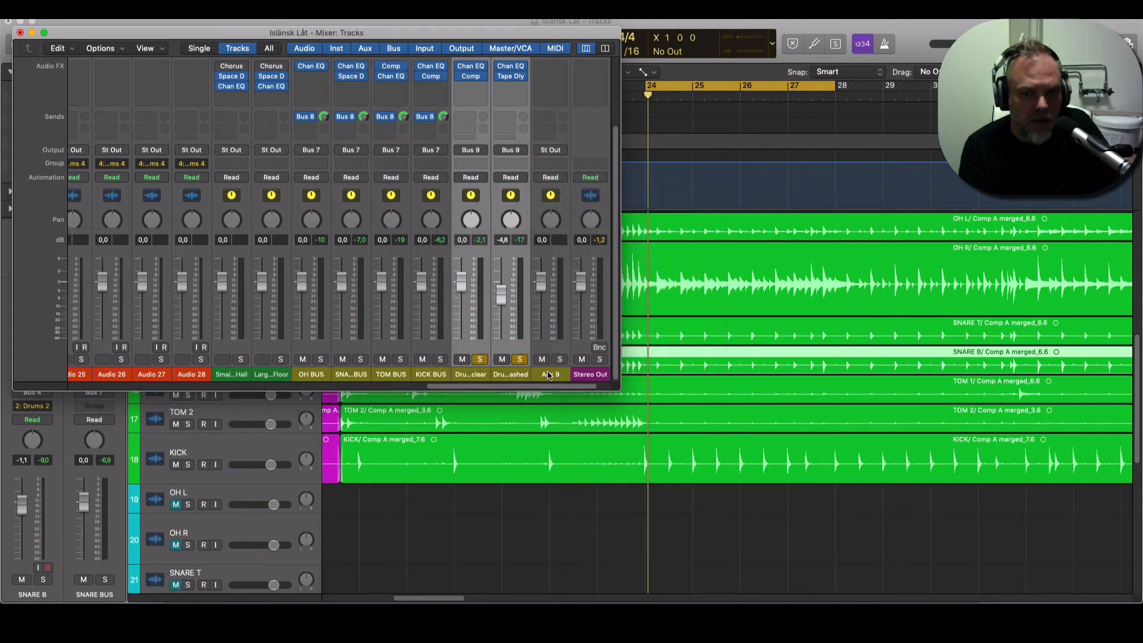
{"action": "left_click", "coordinate": [549, 374]}
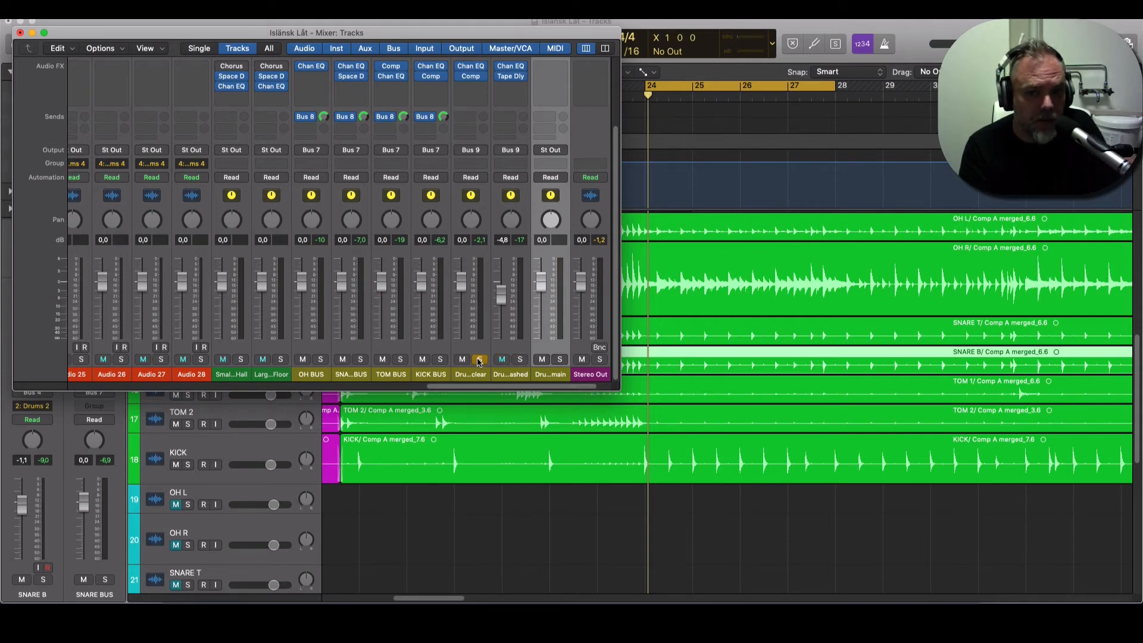
Step: Solo Drums main and balance its feeds during playback, setting Drums clear to -1.5 dB and Drums squashed to -4.9 dB
{"action": "key", "text": "space"}
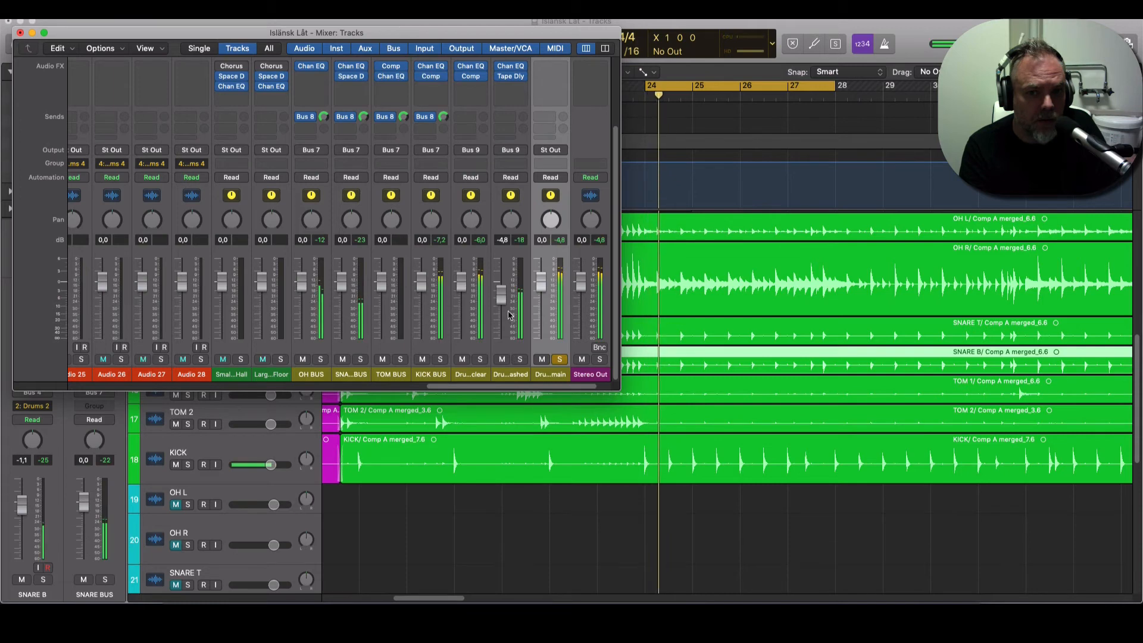
{"action": "mouse_move", "coordinate": [500, 302]}
{"action": "left_mouse_down"}
{"action": "mouse_move", "coordinate": [500, 282]}
{"action": "mouse_move", "coordinate": [502, 308]}
{"action": "left_mouse_up"}
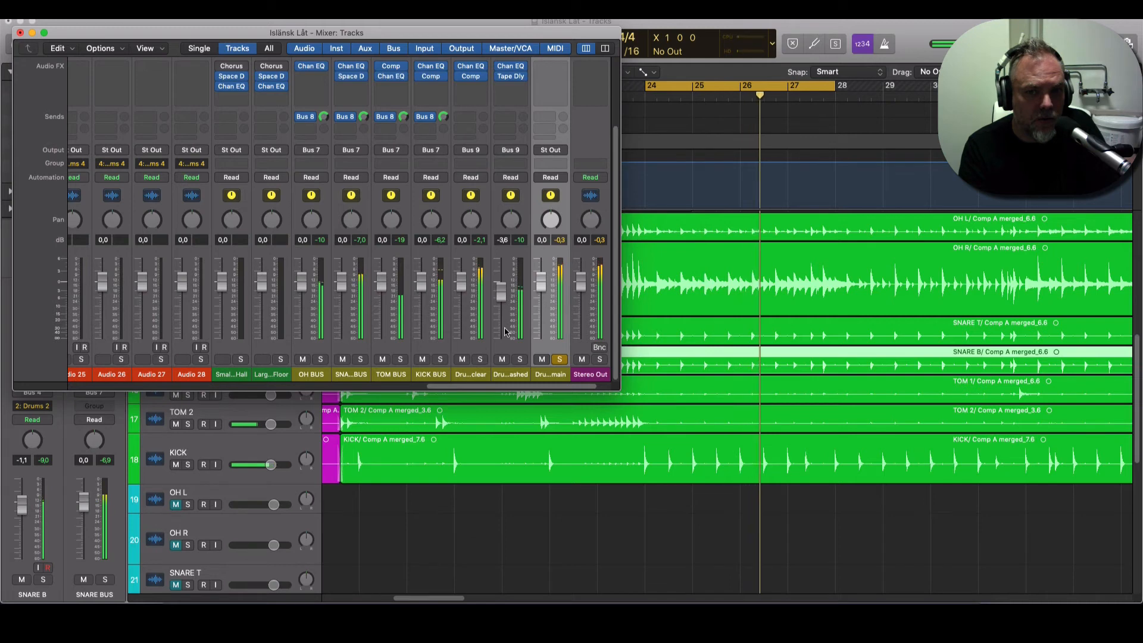
{"action": "left_click", "coordinate": [509, 348]}
{"action": "left_click", "coordinate": [468, 348], "text": "shift"}
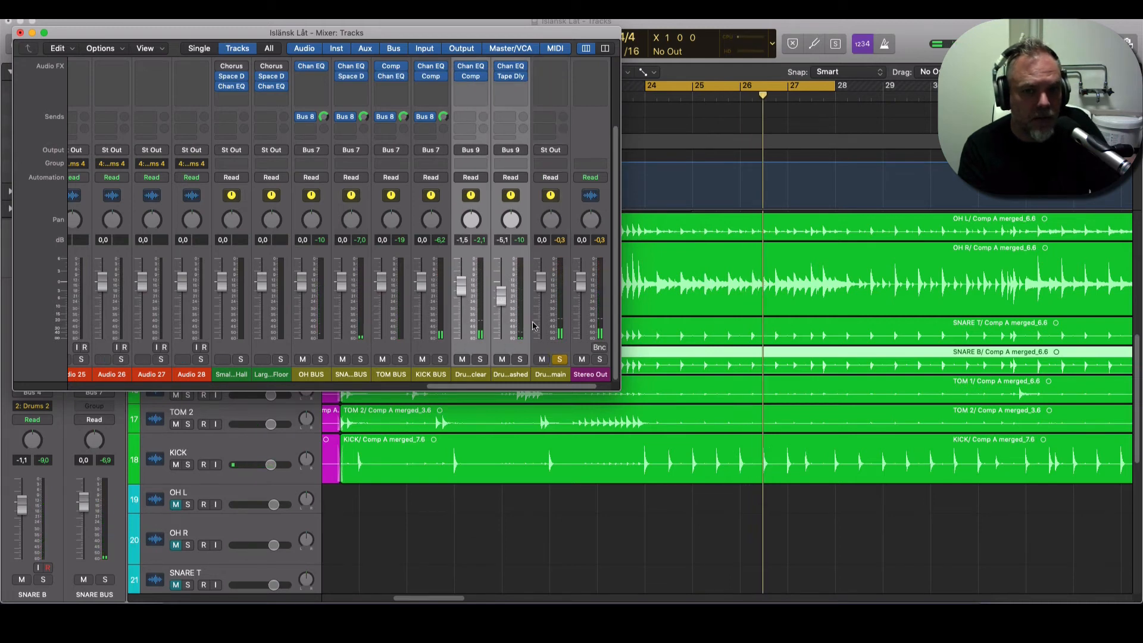
{"action": "left_click", "coordinate": [508, 347]}
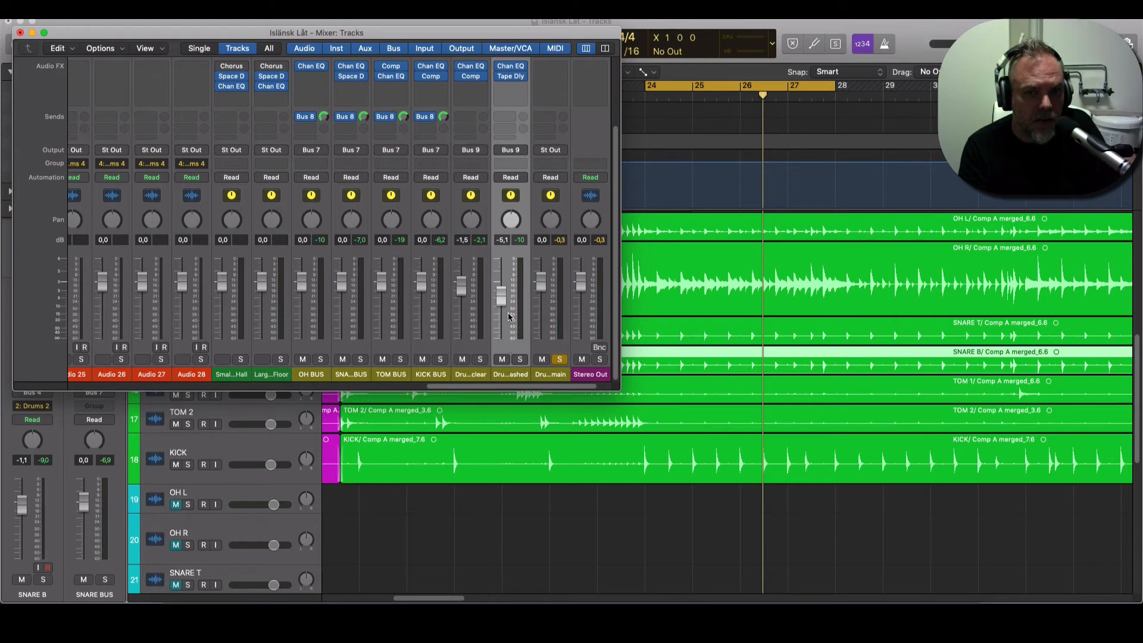
{"action": "key", "text": "space"}
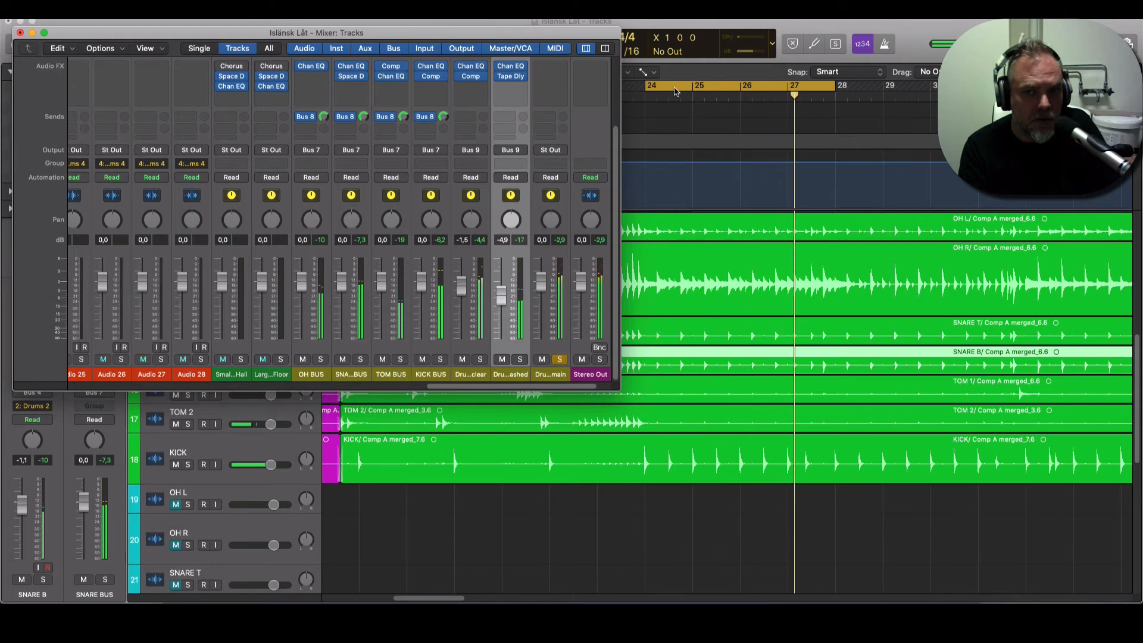
Step: Turn off the cycle range and play the soloed drum mix through the fills from between bars 19 and 20
{"action": "key", "text": "super+w"}
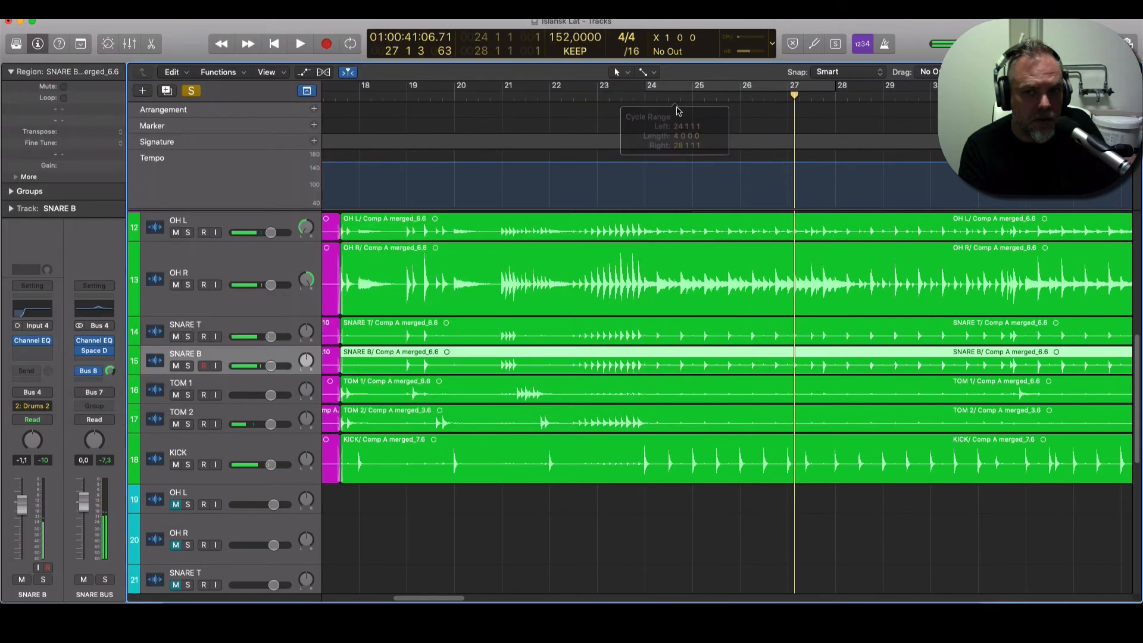
{"action": "left_click", "coordinate": [438, 99]}
{"action": "key", "text": "space"}
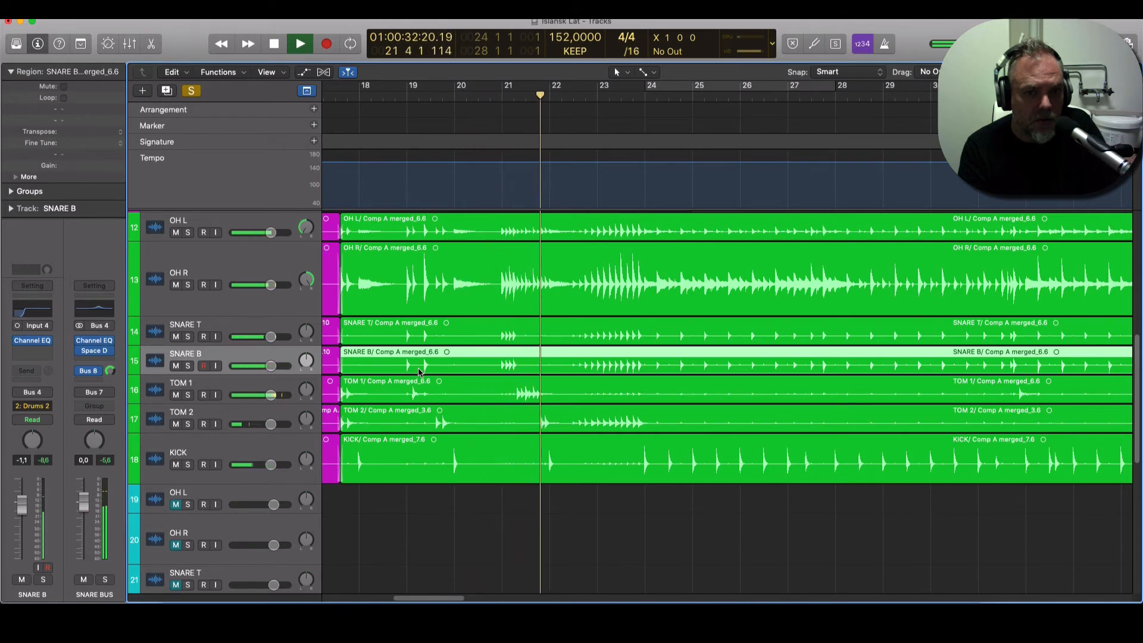
{"action": "key", "text": "space"}
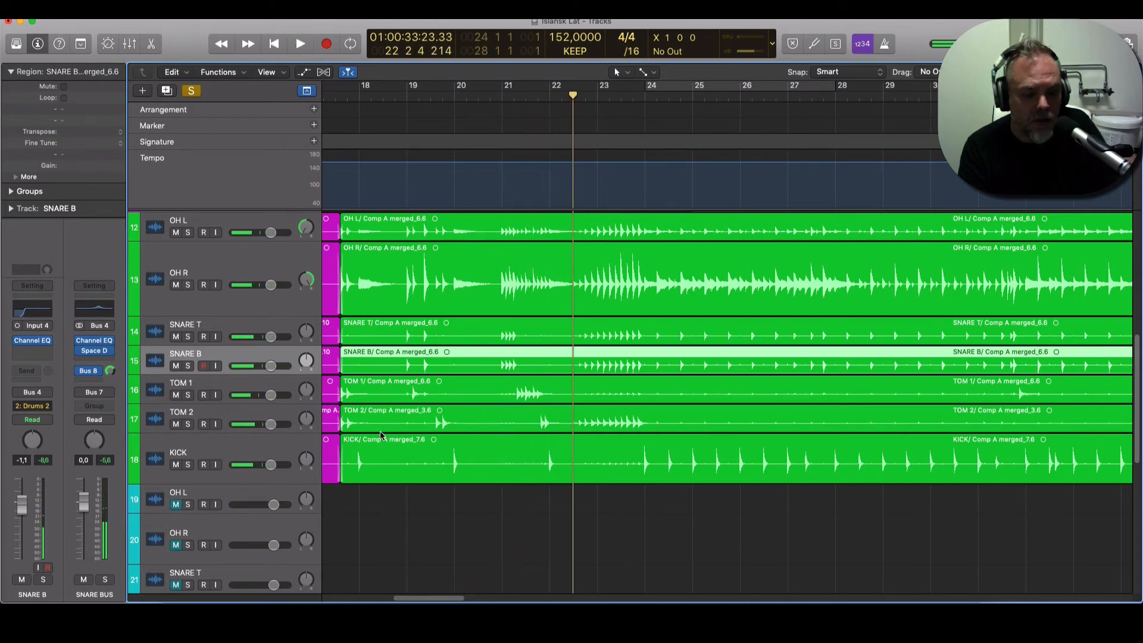
Step: Insert a stereo Space Designer after the Tape Delay on the Drums squashed bus
{"action": "key", "text": "super+2"}
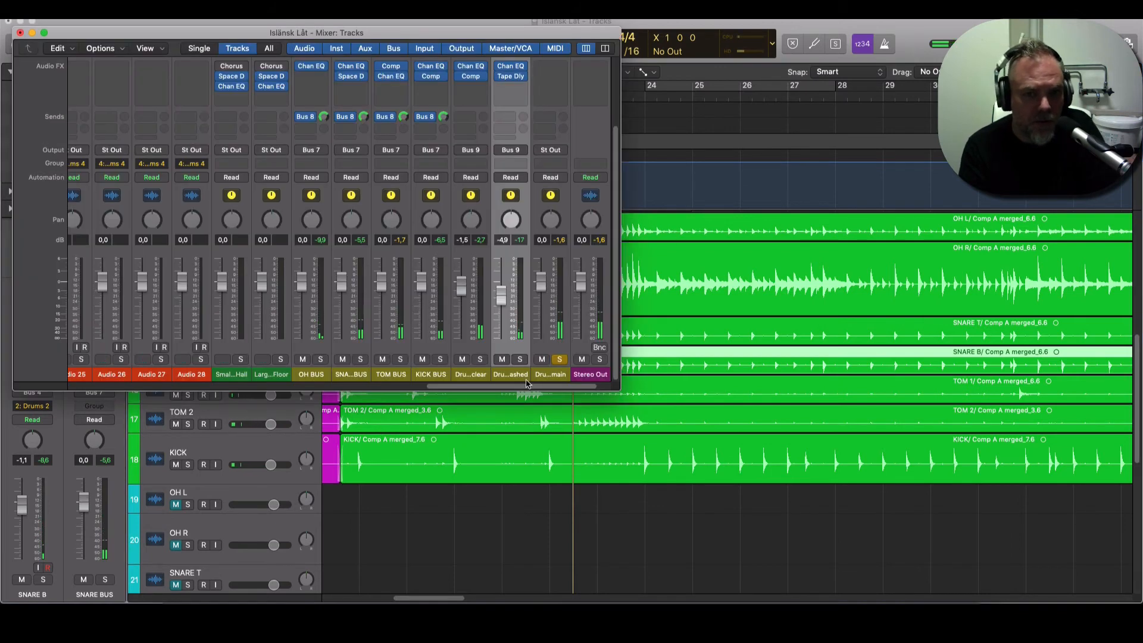
{"action": "left_click", "coordinate": [512, 91]}
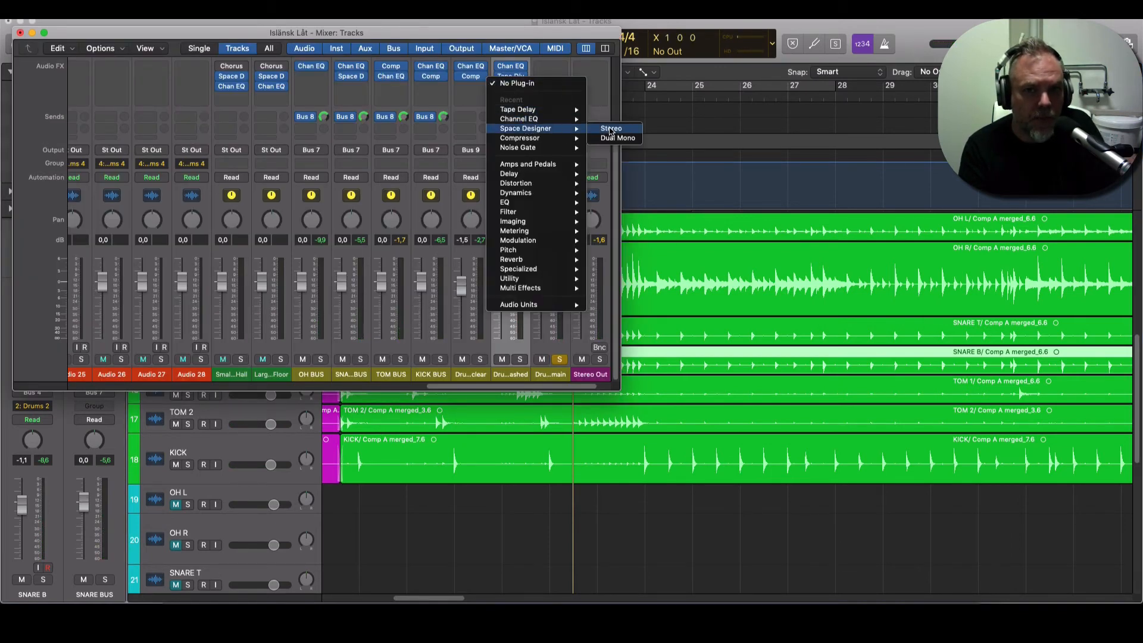
{"action": "left_click", "coordinate": [610, 129]}
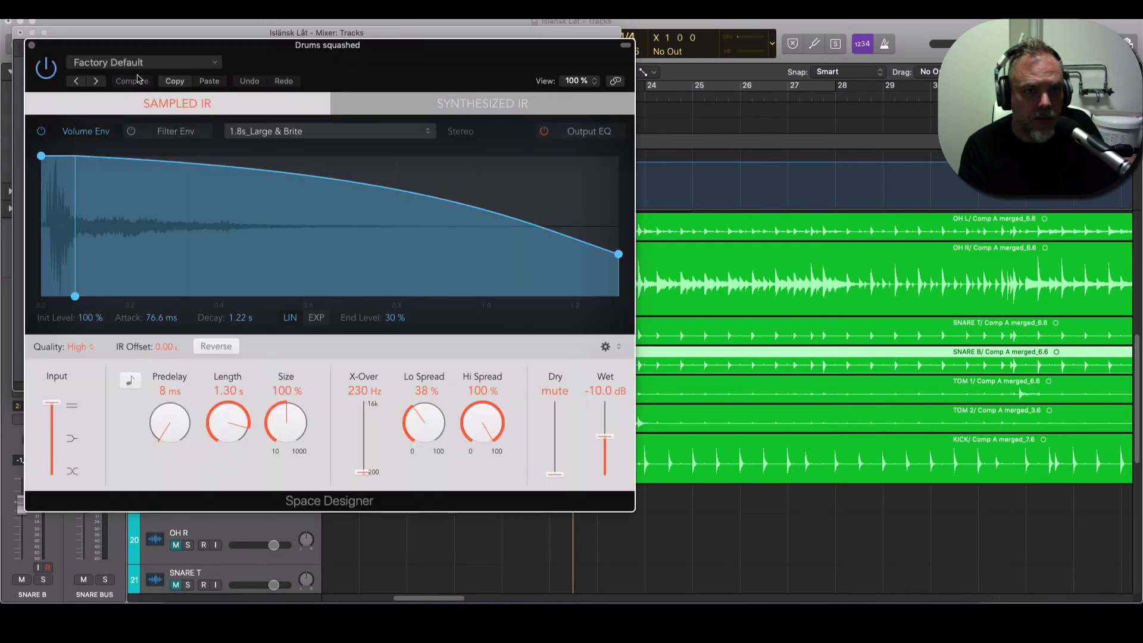
Step: Try the 1.8s Drum Plate reverb preset during playback, comparing it with the effect bypassed and setting its wet level to -14.5 dB
{"action": "left_click", "coordinate": [133, 64]}
{"action": "mouse_move", "coordinate": [182, 304]}
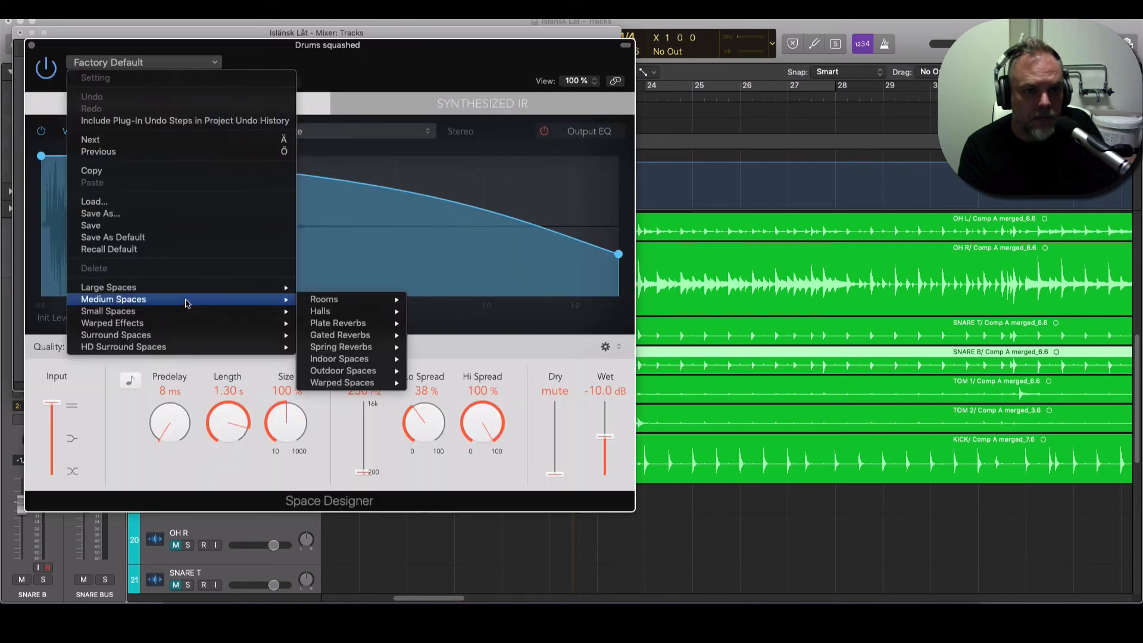
{"action": "mouse_move", "coordinate": [363, 326]}
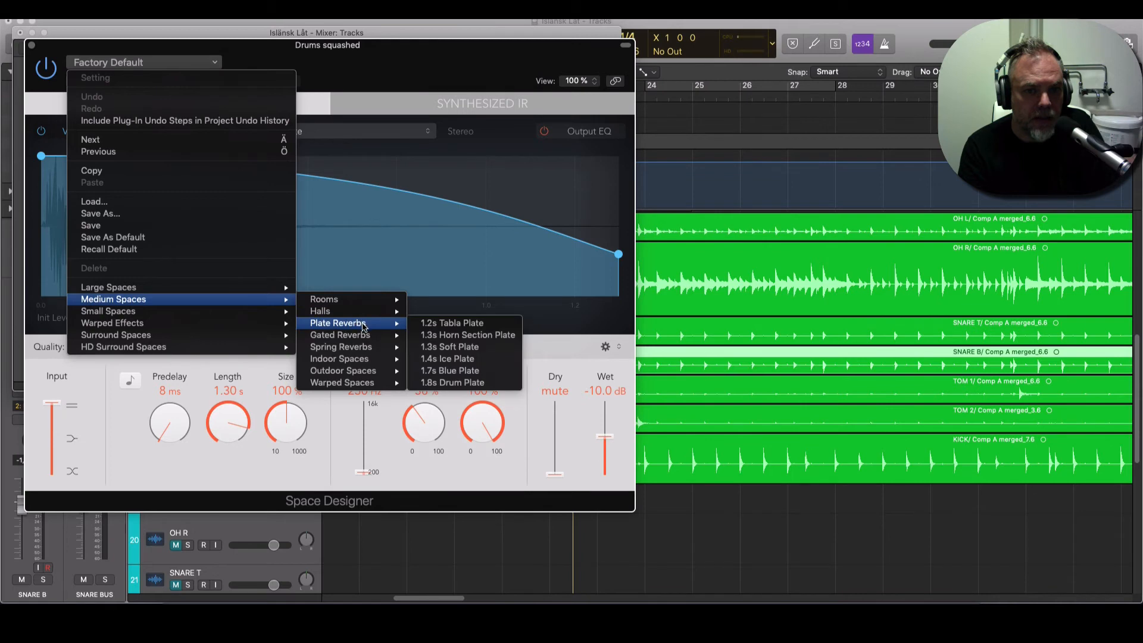
{"action": "left_click", "coordinate": [452, 382]}
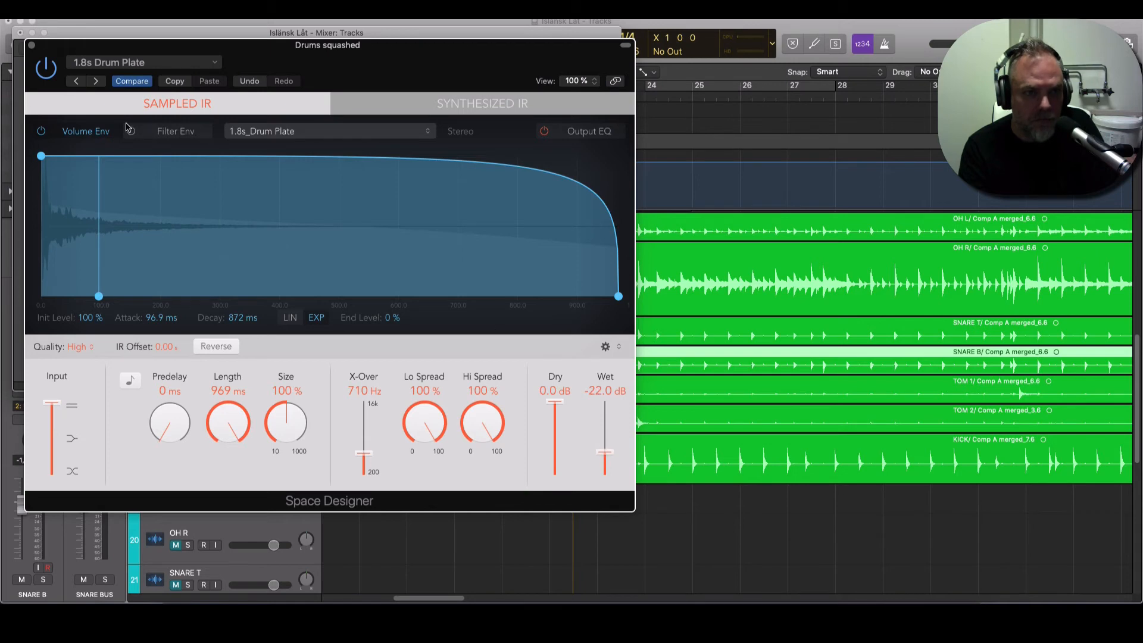
{"action": "left_click_drag", "start_coordinate": [59, 53], "coordinate": [430, 63]}
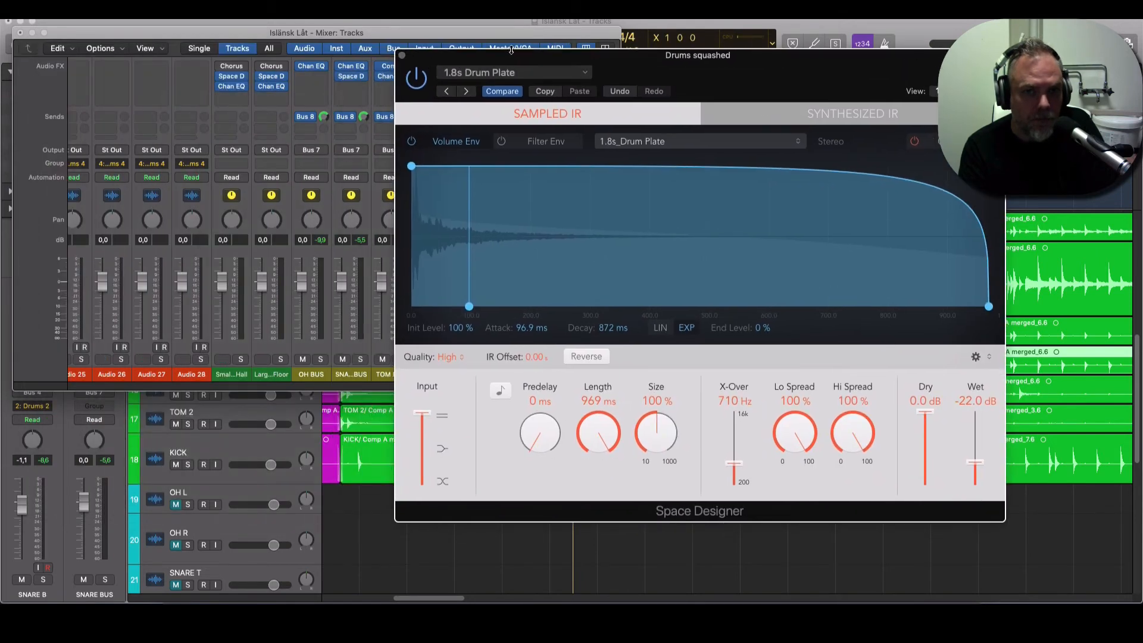
{"action": "left_click_drag", "start_coordinate": [510, 49], "coordinate": [148, 56]}
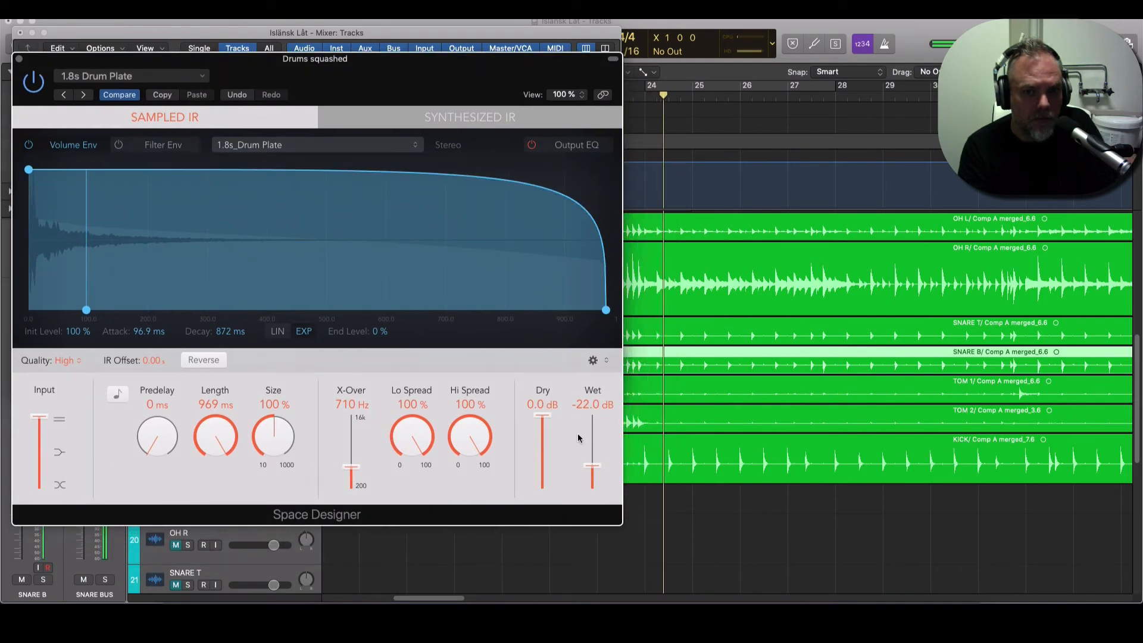
{"action": "left_click", "coordinate": [34, 82]}
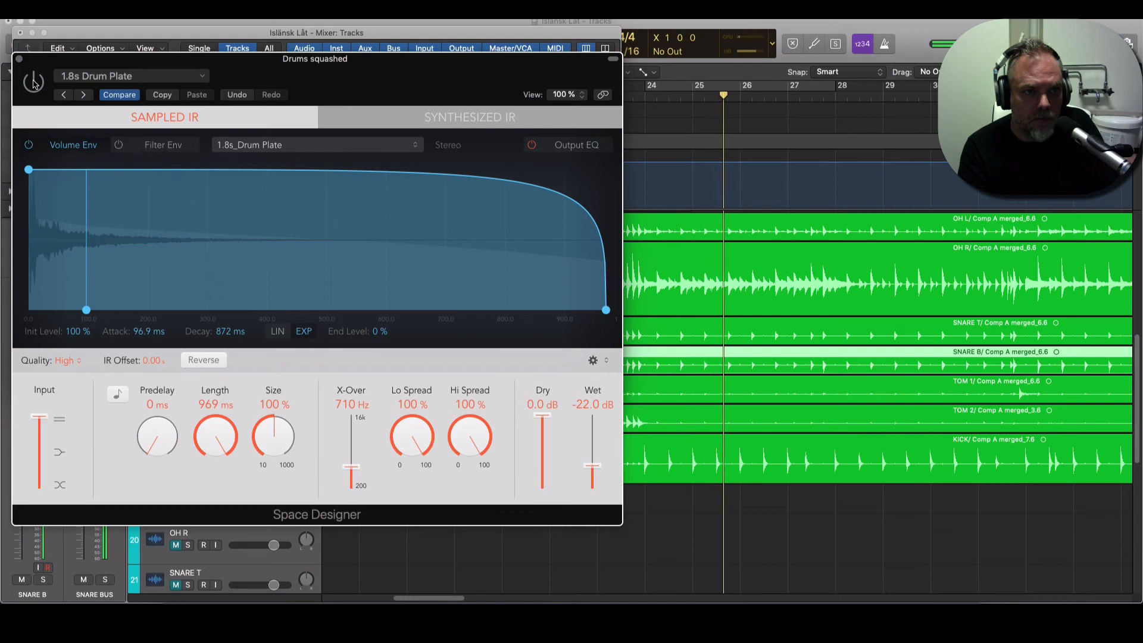
{"action": "left_click", "coordinate": [34, 82]}
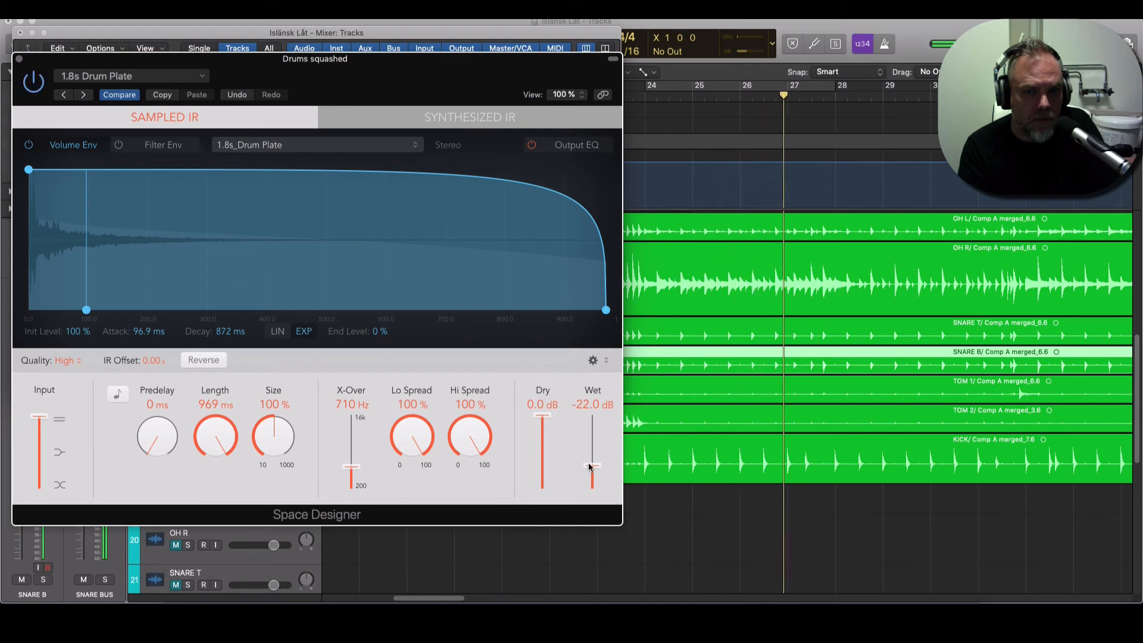
{"action": "left_click_drag", "start_coordinate": [592, 465], "coordinate": [593, 457]}
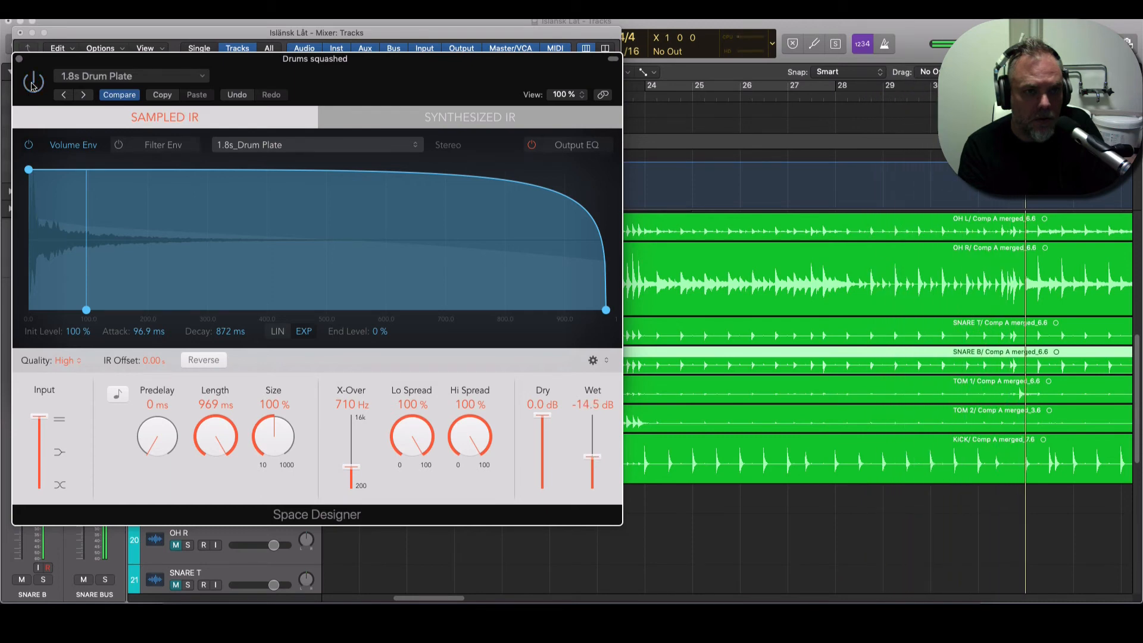
Step: Load the 1.2s Recording Room + preset from the small rooms and compare it with the reverb bypassed during playback
{"action": "left_click", "coordinate": [89, 77]}
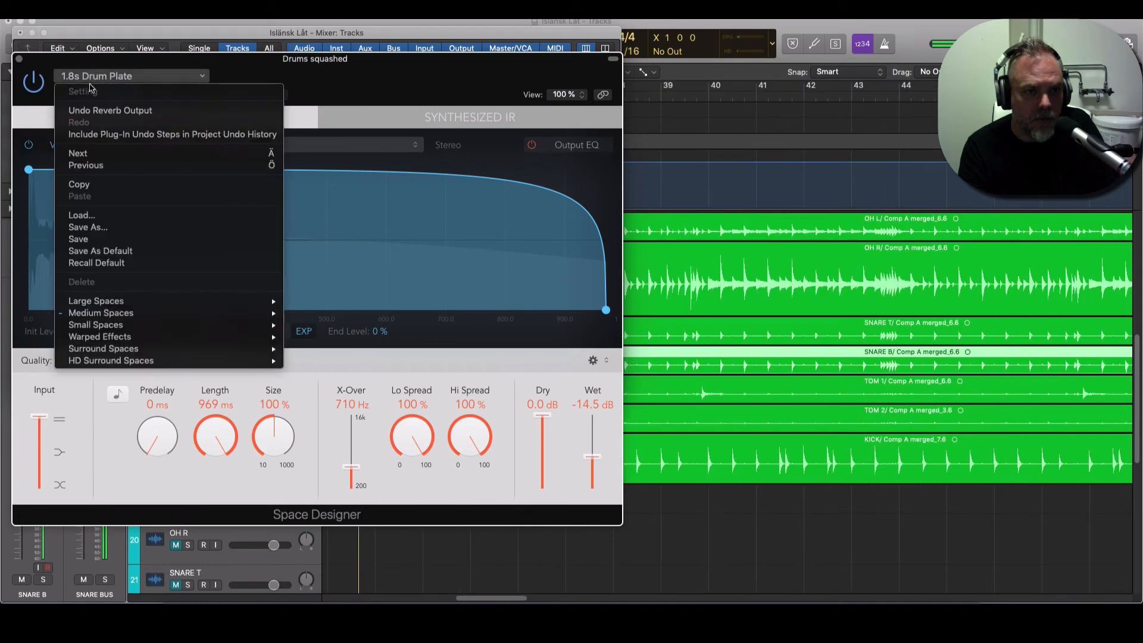
{"action": "mouse_move", "coordinate": [153, 313]}
{"action": "mouse_move", "coordinate": [315, 314]}
{"action": "mouse_move", "coordinate": [348, 325]}
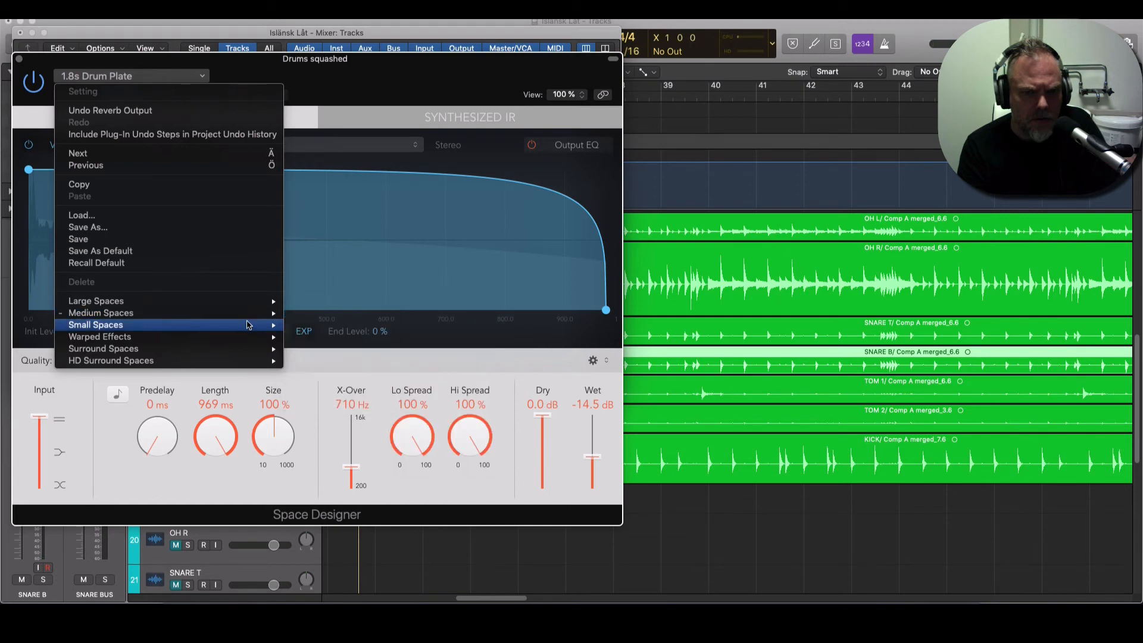
{"action": "mouse_move", "coordinate": [237, 330]}
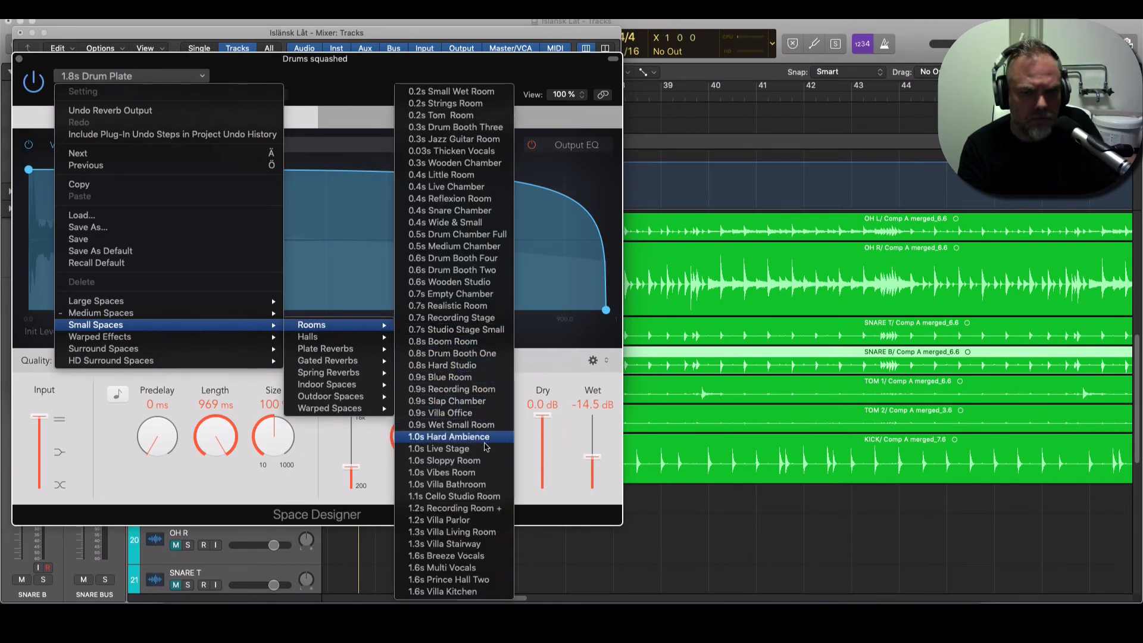
{"action": "left_click", "coordinate": [455, 508]}
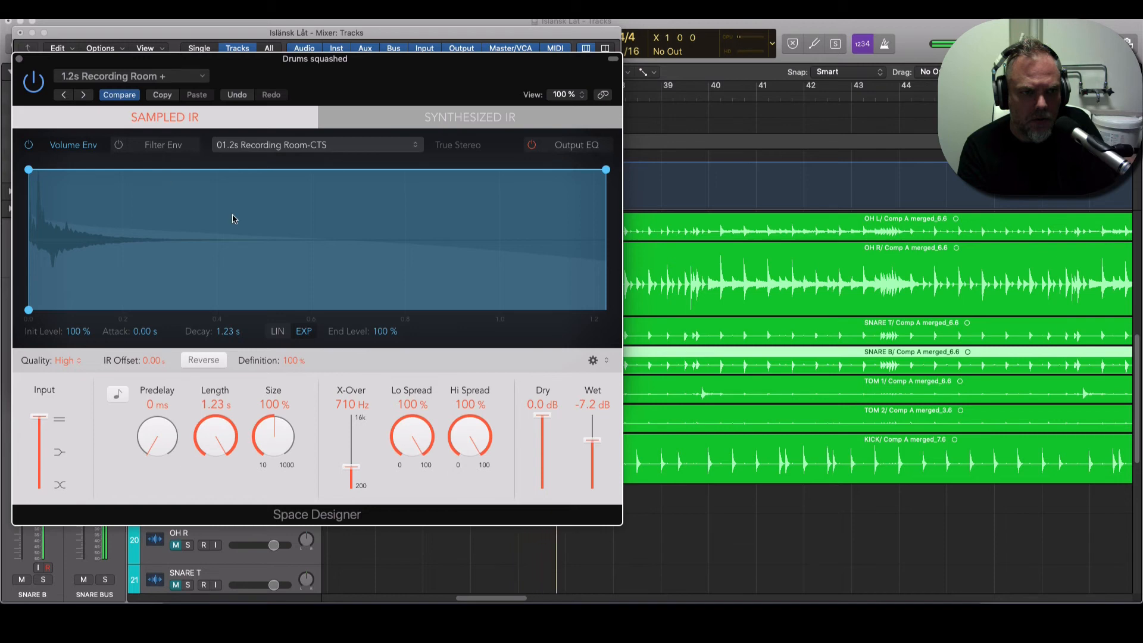
{"action": "left_click", "coordinate": [34, 83]}
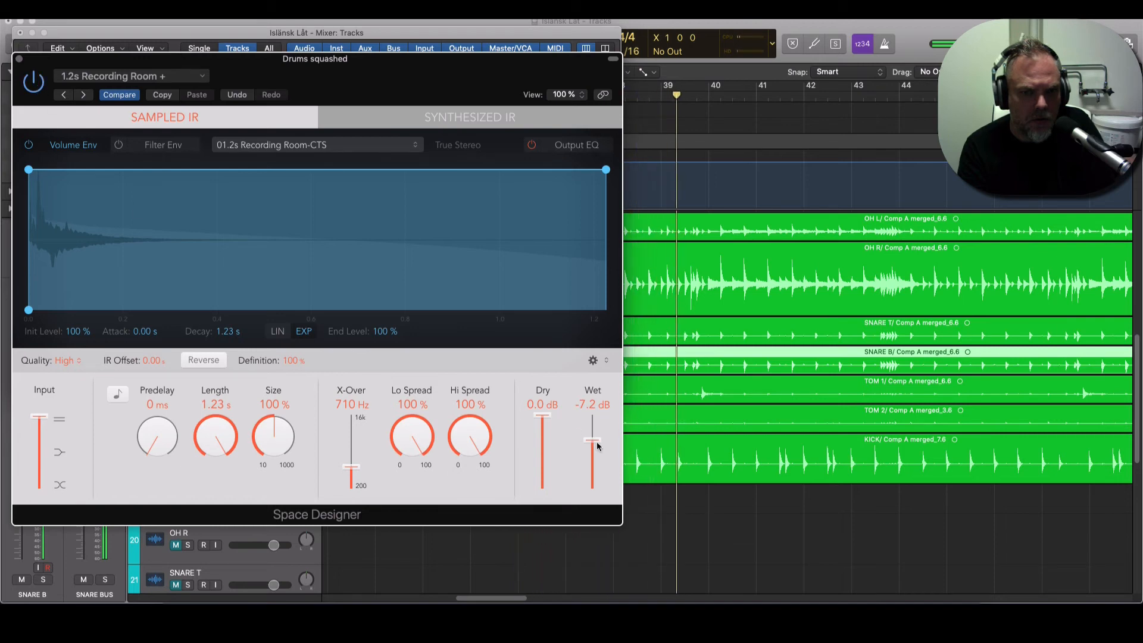
Step: Lower the room reverb's wet level to -8.4 dB and cut its output EQ high shelf to -16.0 dB at 5000 Hz
{"action": "left_click_drag", "start_coordinate": [593, 443], "coordinate": [594, 446]}
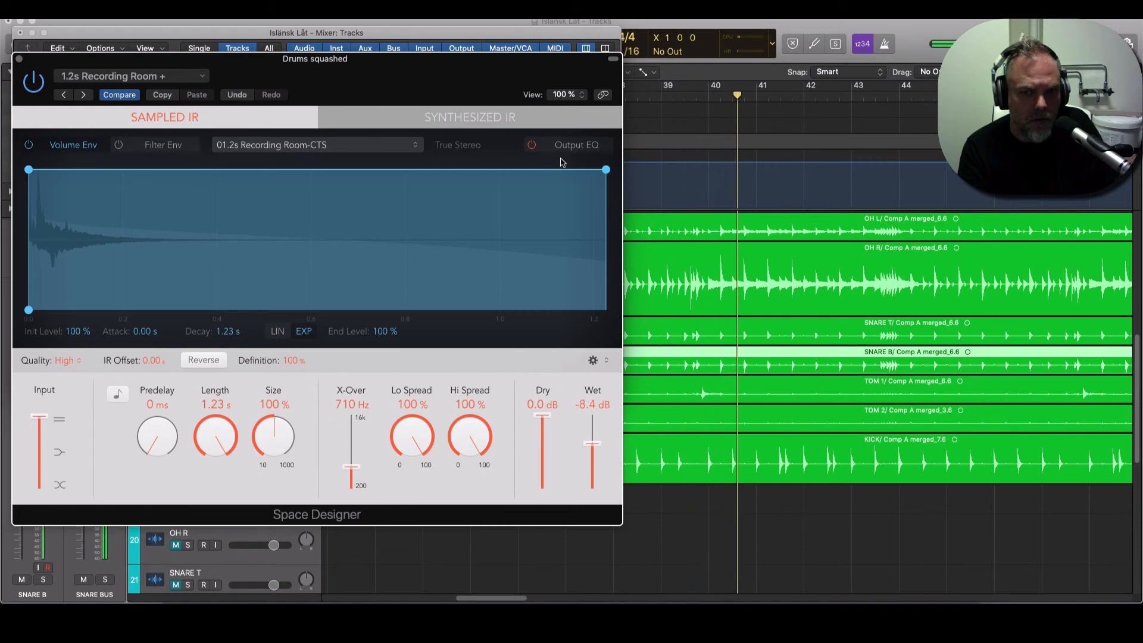
{"action": "left_click", "coordinate": [566, 146]}
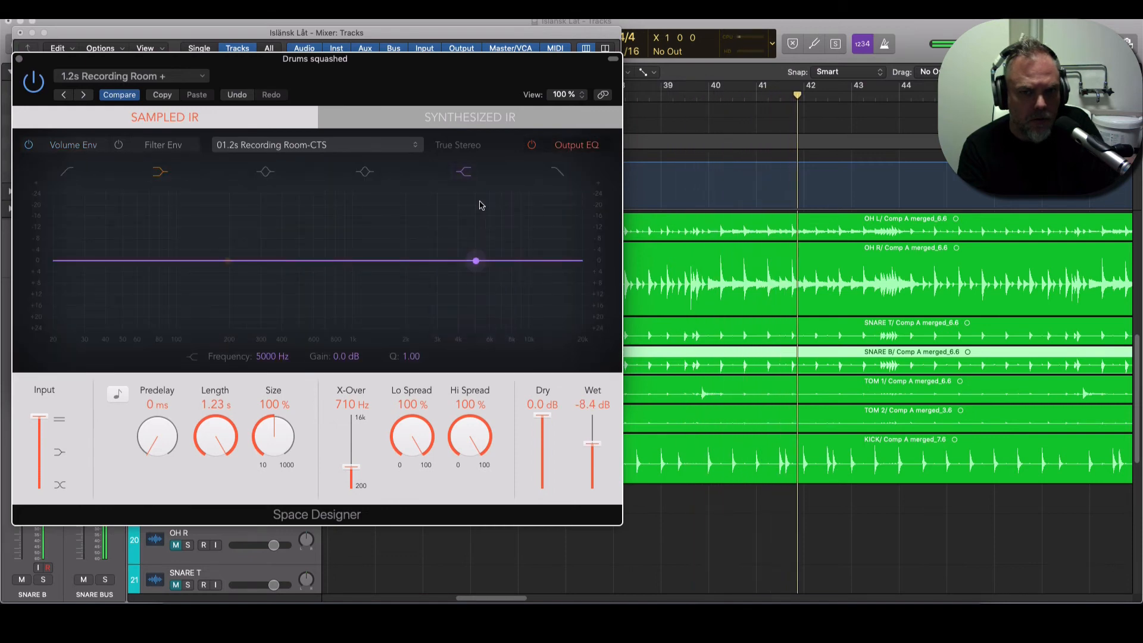
{"action": "left_click_drag", "start_coordinate": [474, 257], "coordinate": [485, 302]}
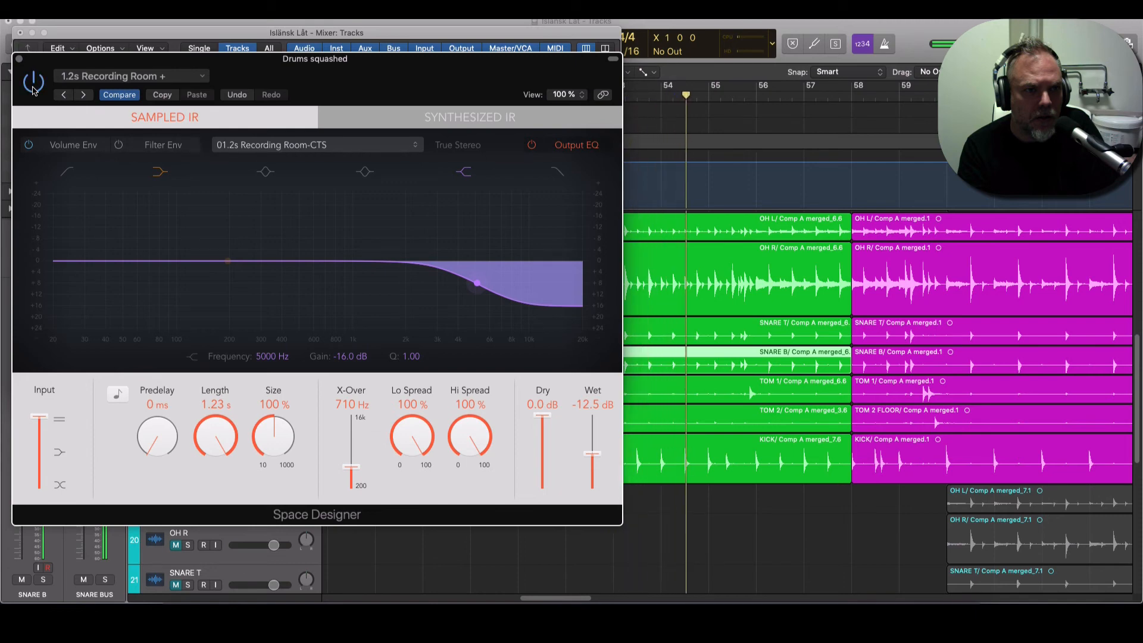
Step: Compare the room reverb with it bypassed during playback while adjusting its wet level to -14.5 dB, then -13.5 dB
{"action": "left_click_drag", "start_coordinate": [593, 454], "coordinate": [595, 462]}
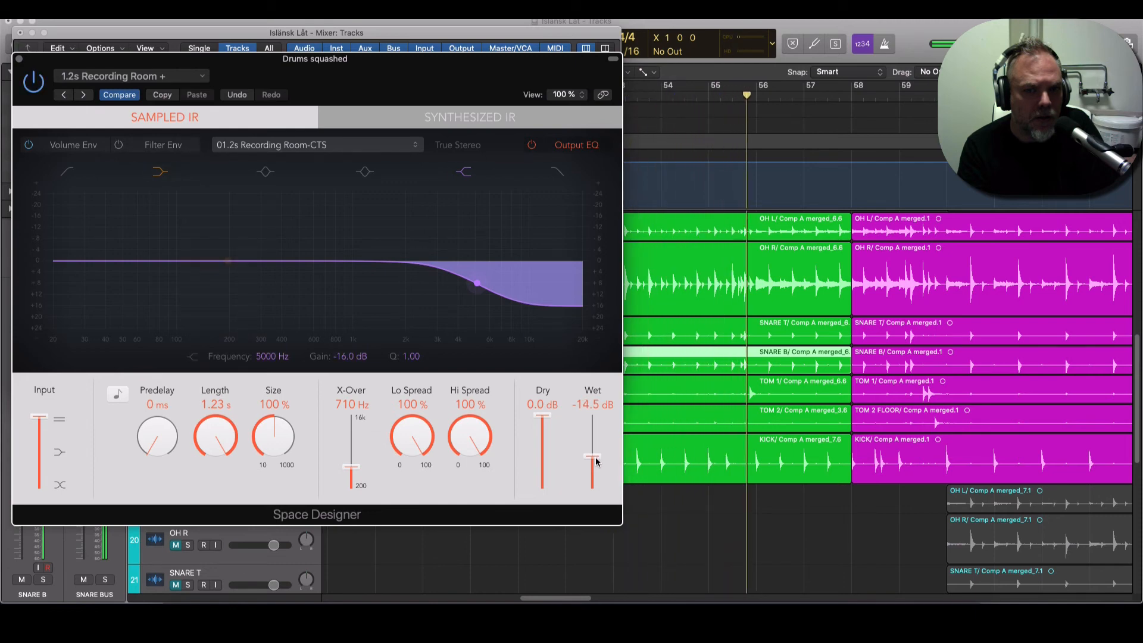
{"action": "left_click", "coordinate": [34, 83]}
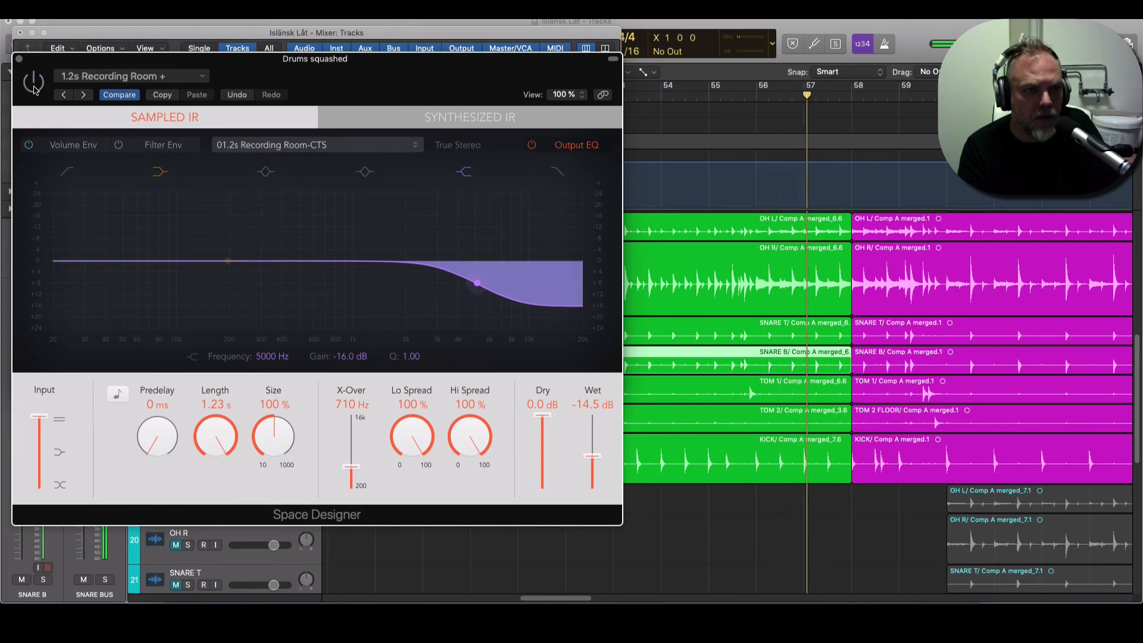
{"action": "left_click", "coordinate": [33, 83]}
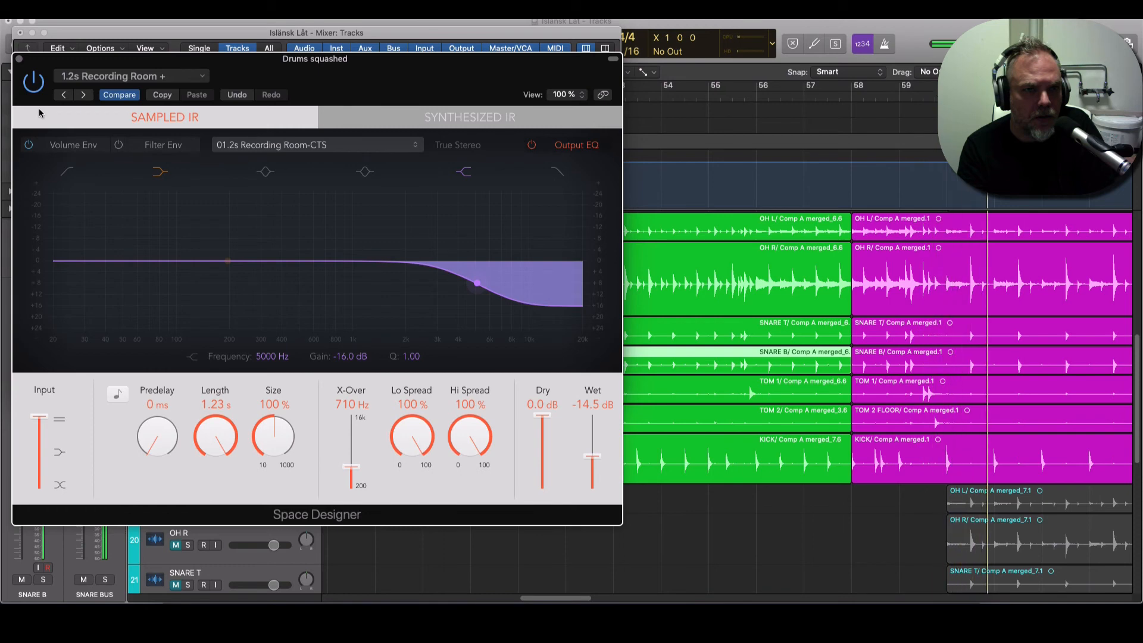
{"action": "left_click", "coordinate": [34, 83]}
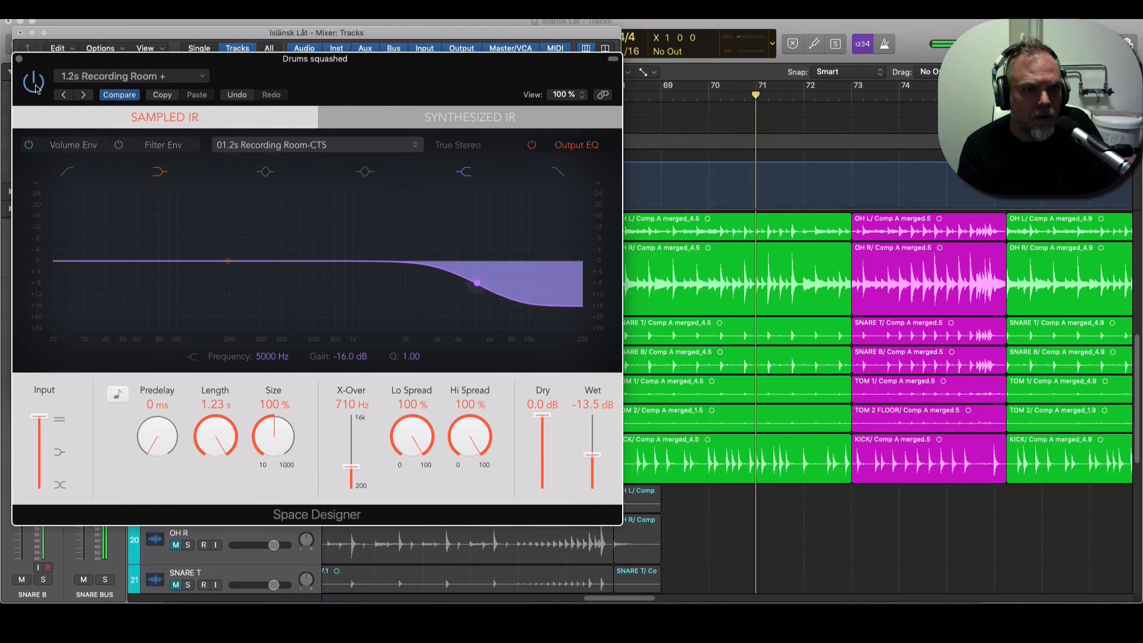
{"action": "left_click", "coordinate": [19, 59]}
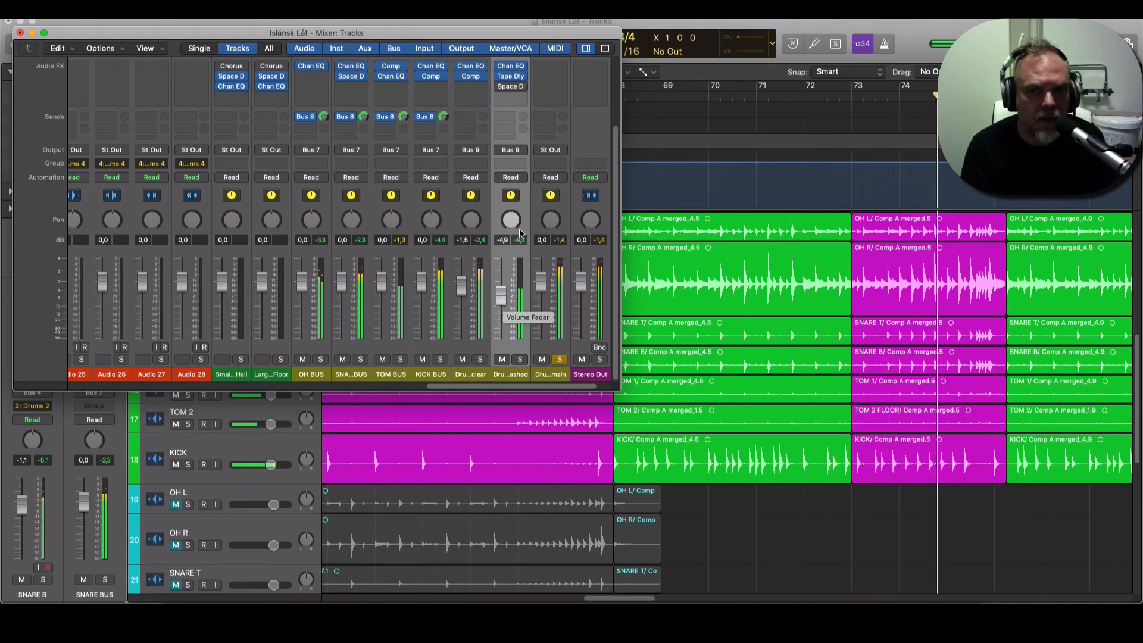
Step: Check the Space Designer envelopes, set its wet level to -12.5 dB, and lower the Drums squashed fader to -5.4 dB
{"action": "mouse_move", "coordinate": [502, 88]}
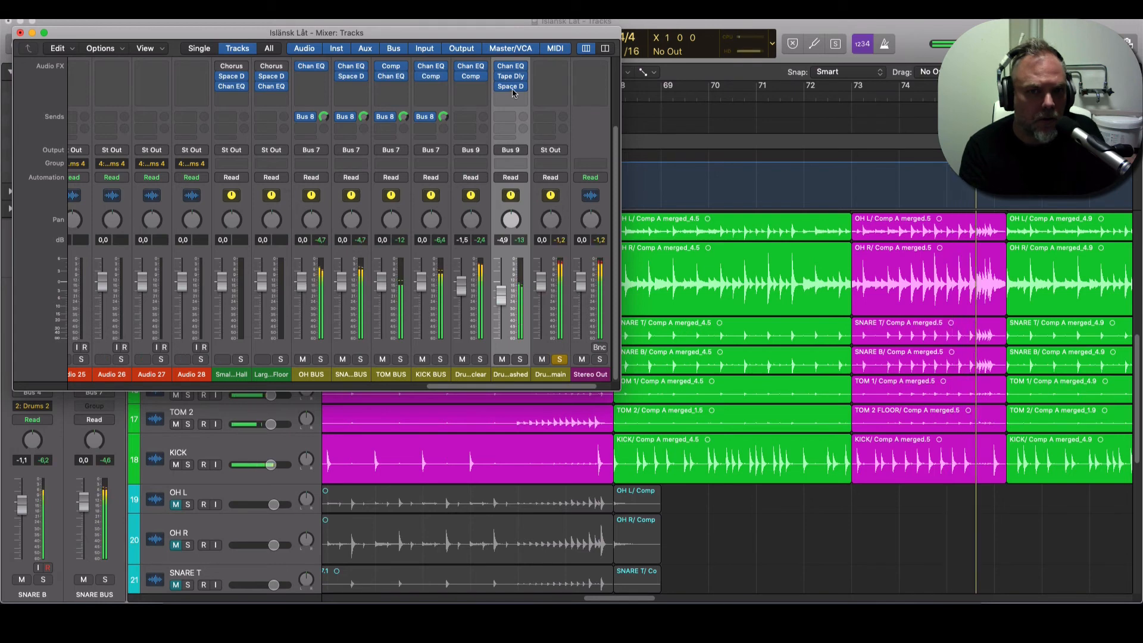
{"action": "left_click", "coordinate": [511, 88]}
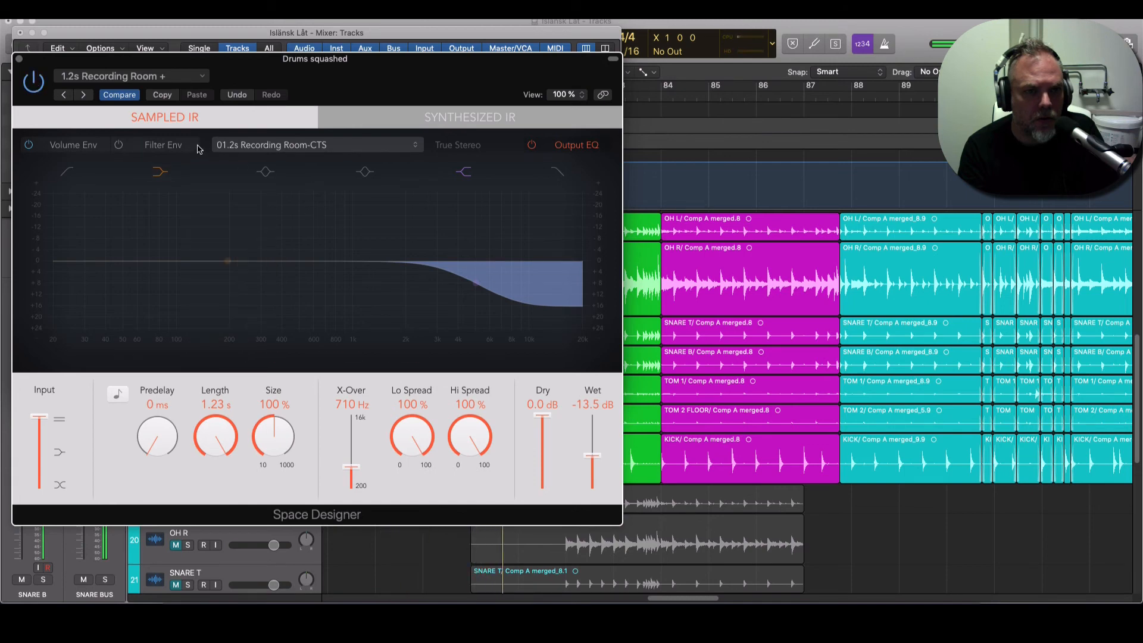
{"action": "left_click", "coordinate": [161, 146]}
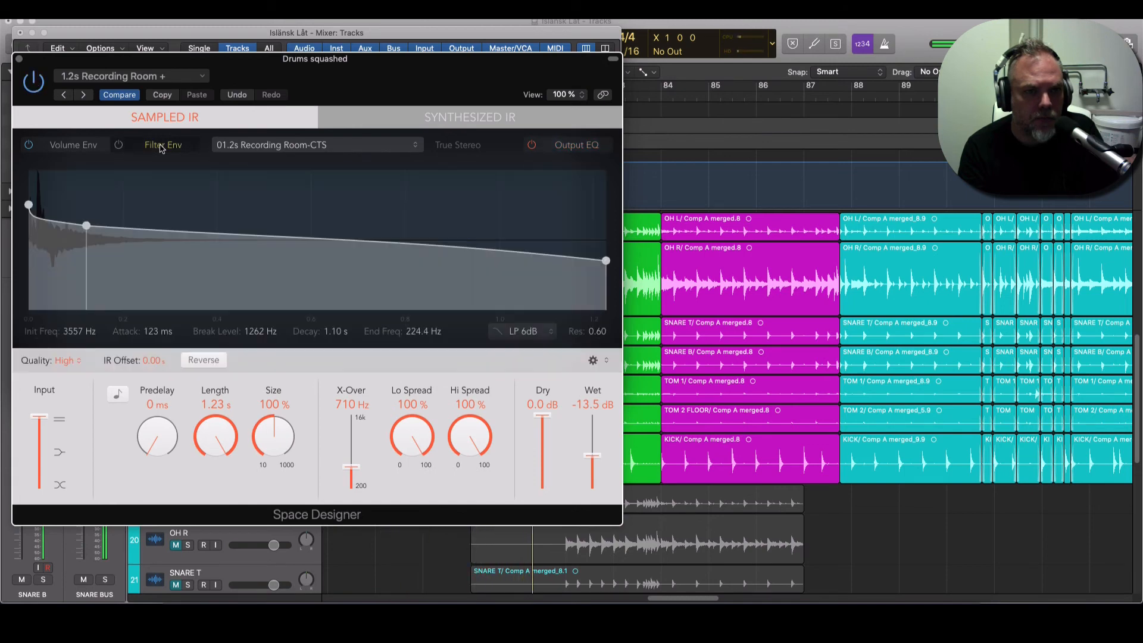
{"action": "left_click", "coordinate": [73, 146]}
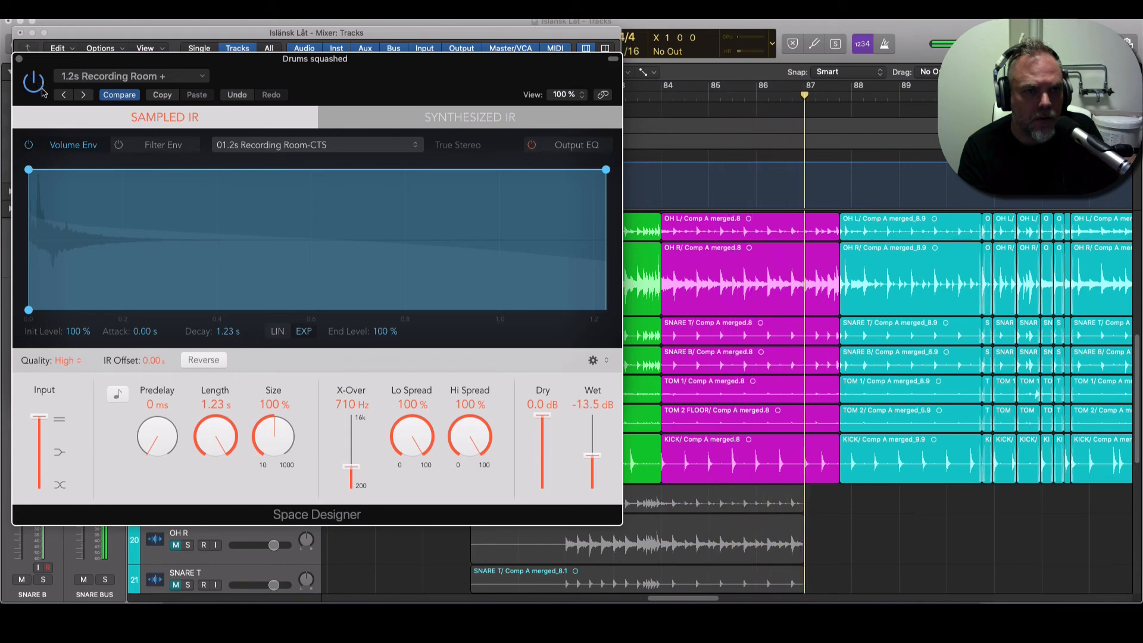
{"action": "mouse_move", "coordinate": [594, 465]}
{"action": "left_mouse_down"}
{"action": "mouse_move", "coordinate": [598, 448]}
{"action": "mouse_move", "coordinate": [596, 458]}
{"action": "left_mouse_up"}
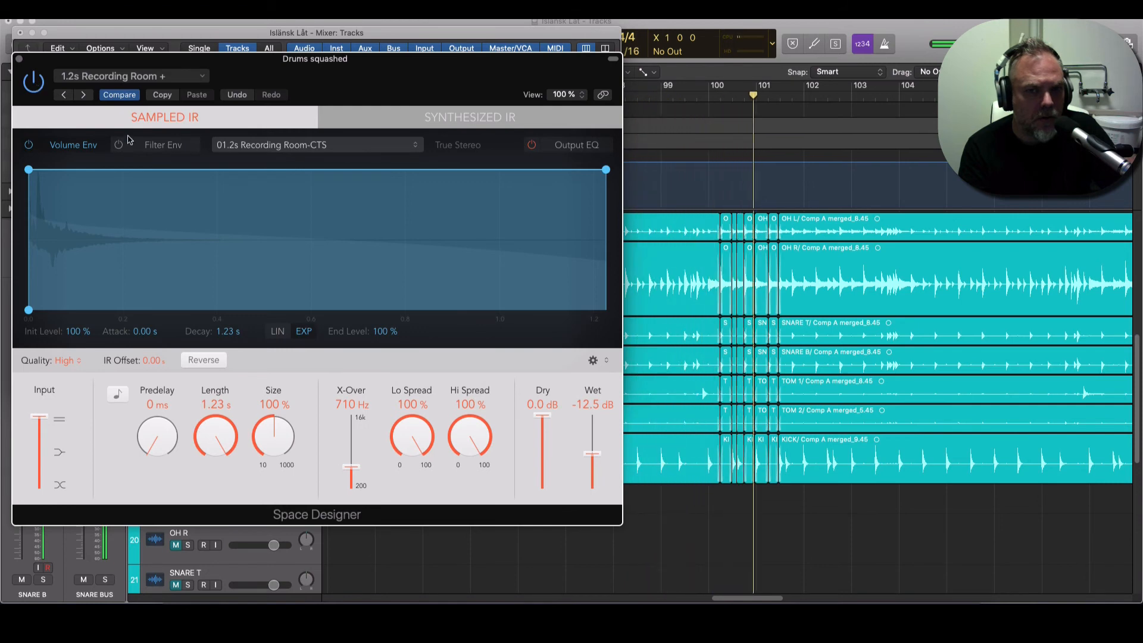
{"action": "left_click", "coordinate": [19, 60]}
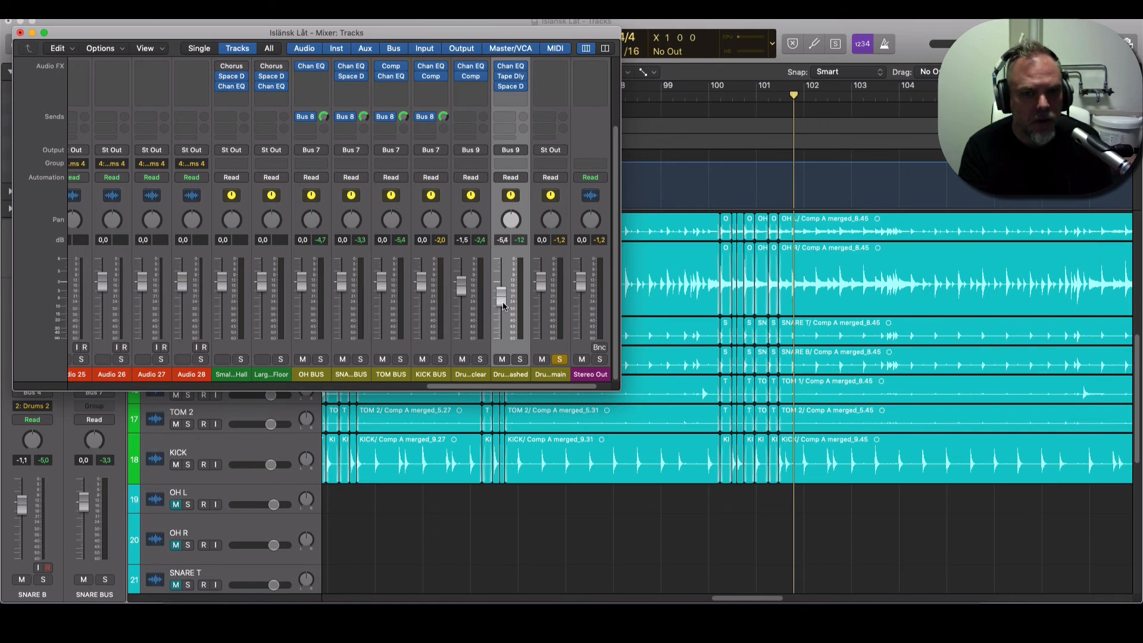
Step: Insert a Channel EQ on the Drums main bus with a low cut at 30.5 Hz and a 48 dB/Oct slope during playback
{"action": "key", "text": "space"}
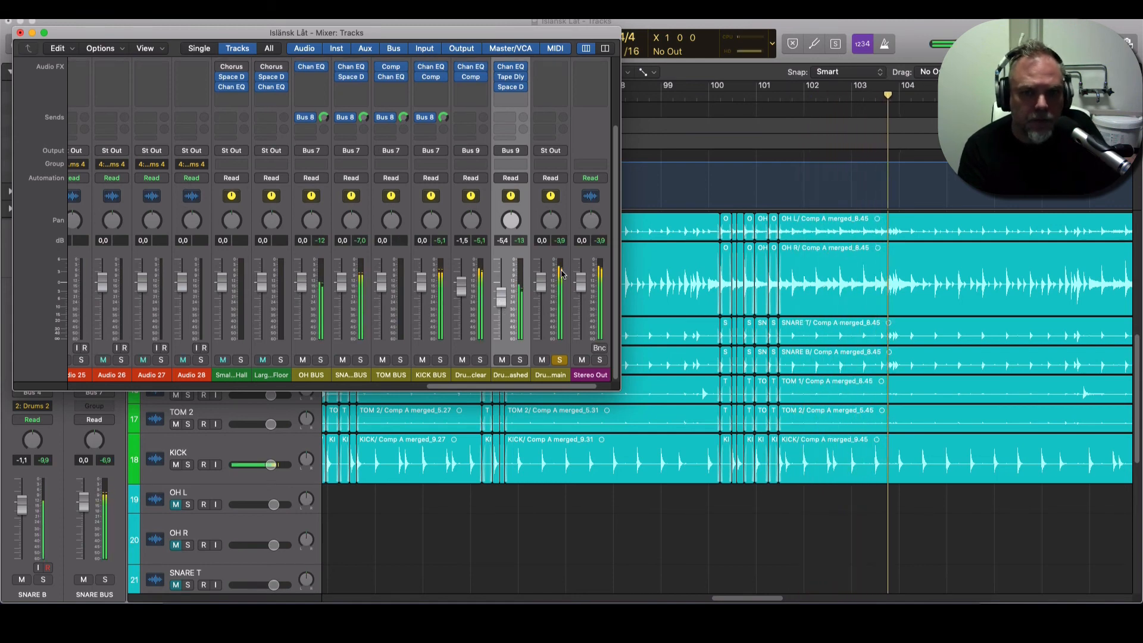
{"action": "scroll", "coordinate": [560, 278], "scroll_direction": "up", "scroll_amount": 2}
{"action": "left_click", "coordinate": [510, 107]}
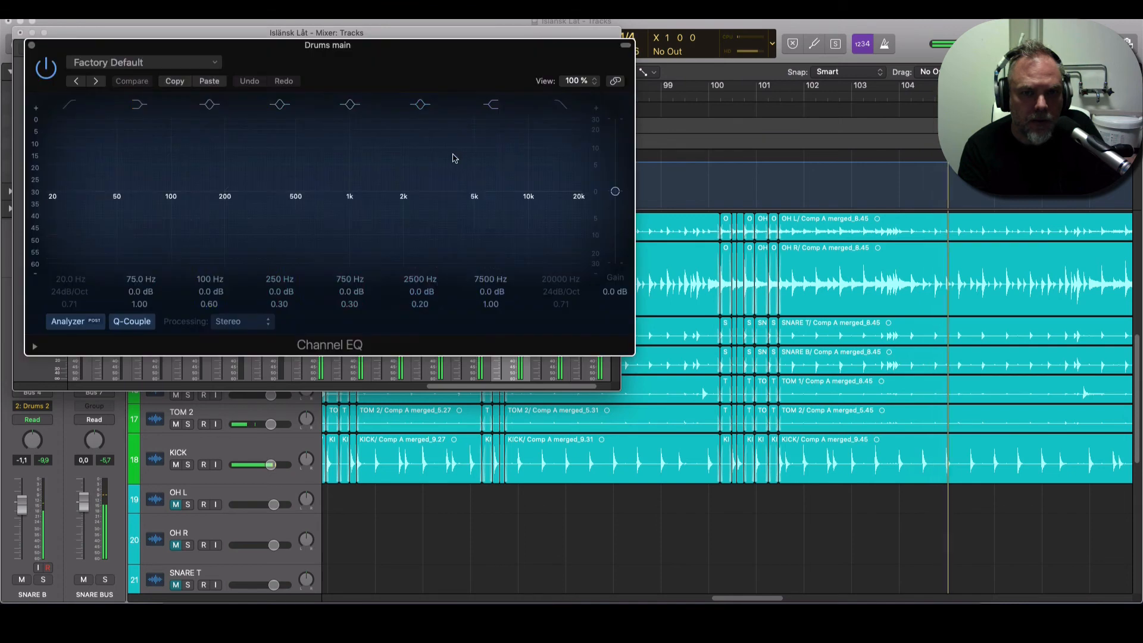
{"action": "left_click", "coordinate": [90, 224]}
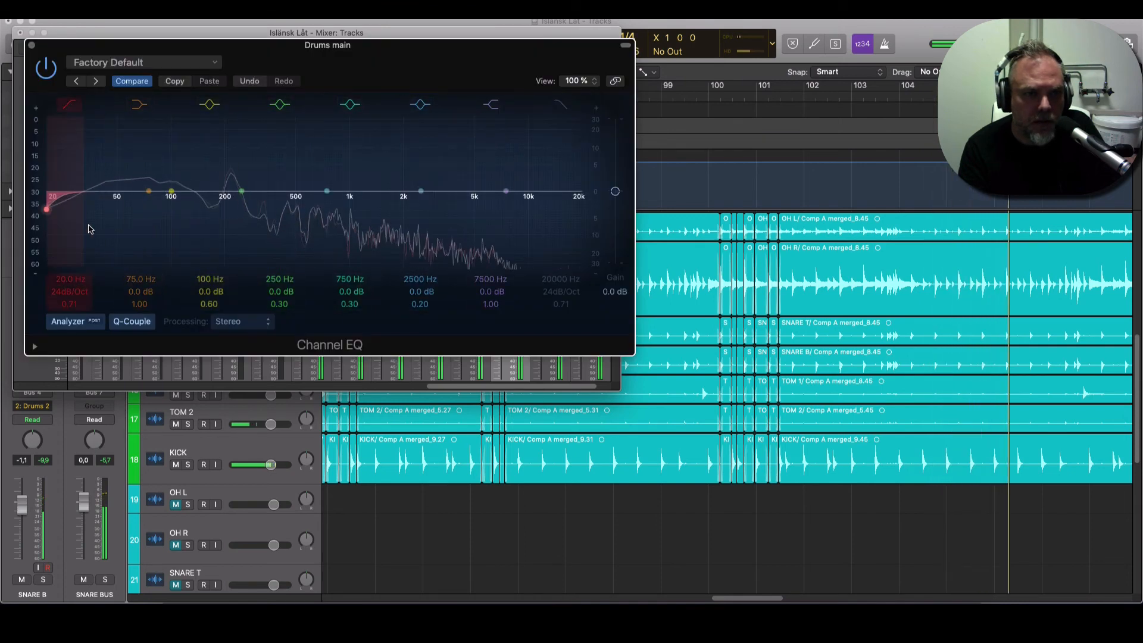
{"action": "left_click_drag", "start_coordinate": [72, 280], "coordinate": [69, 272]}
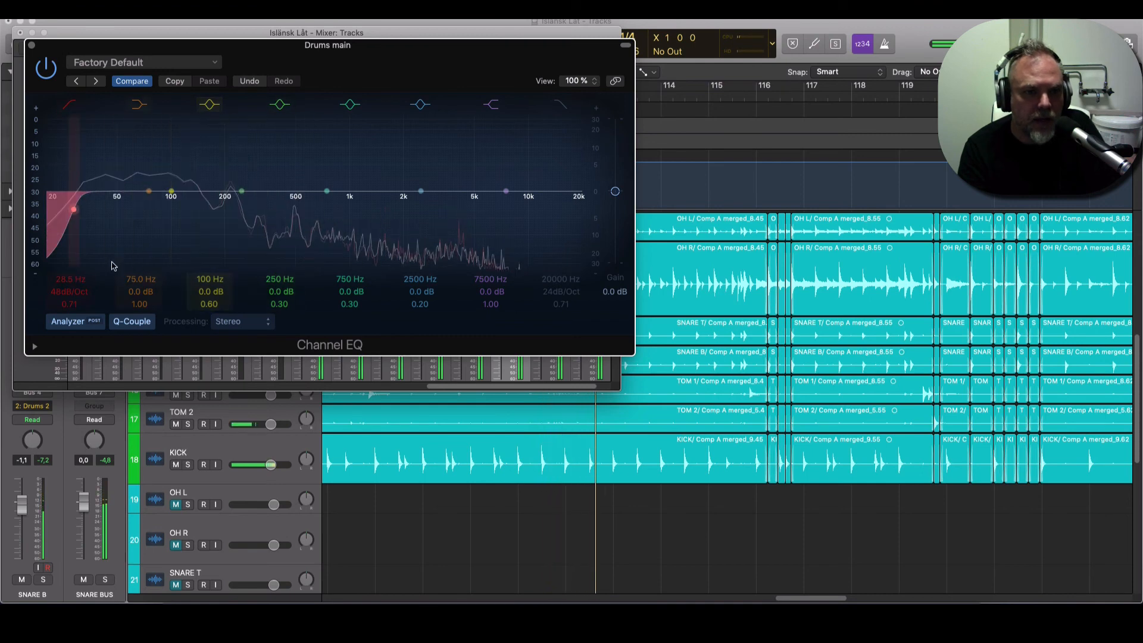
{"action": "left_click_drag", "start_coordinate": [75, 209], "coordinate": [78, 210]}
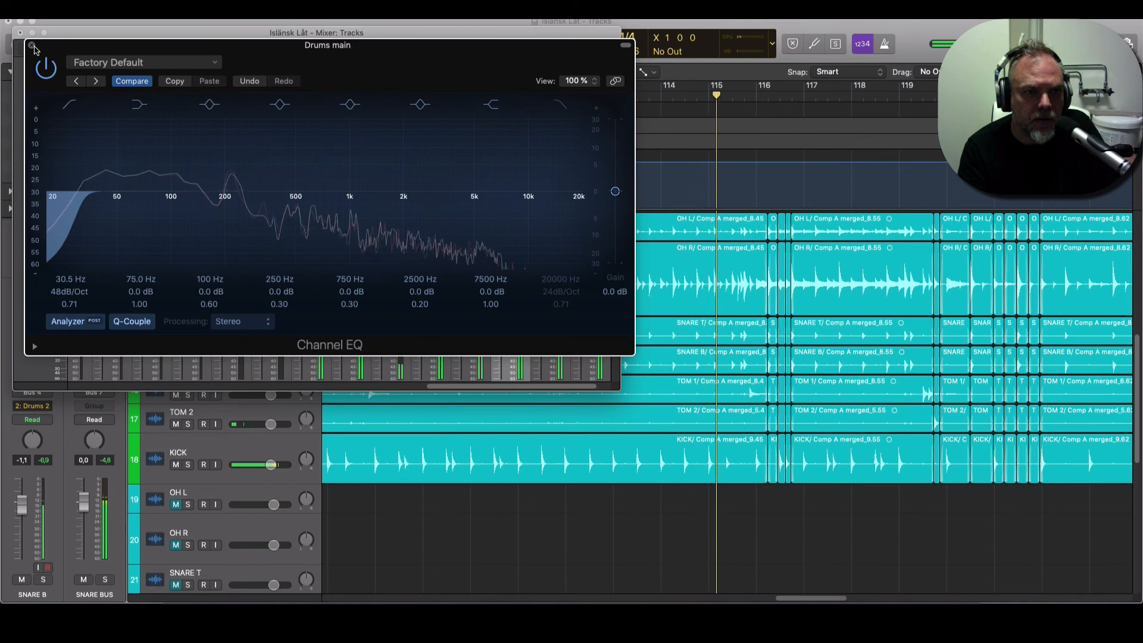
{"action": "left_click", "coordinate": [33, 46]}
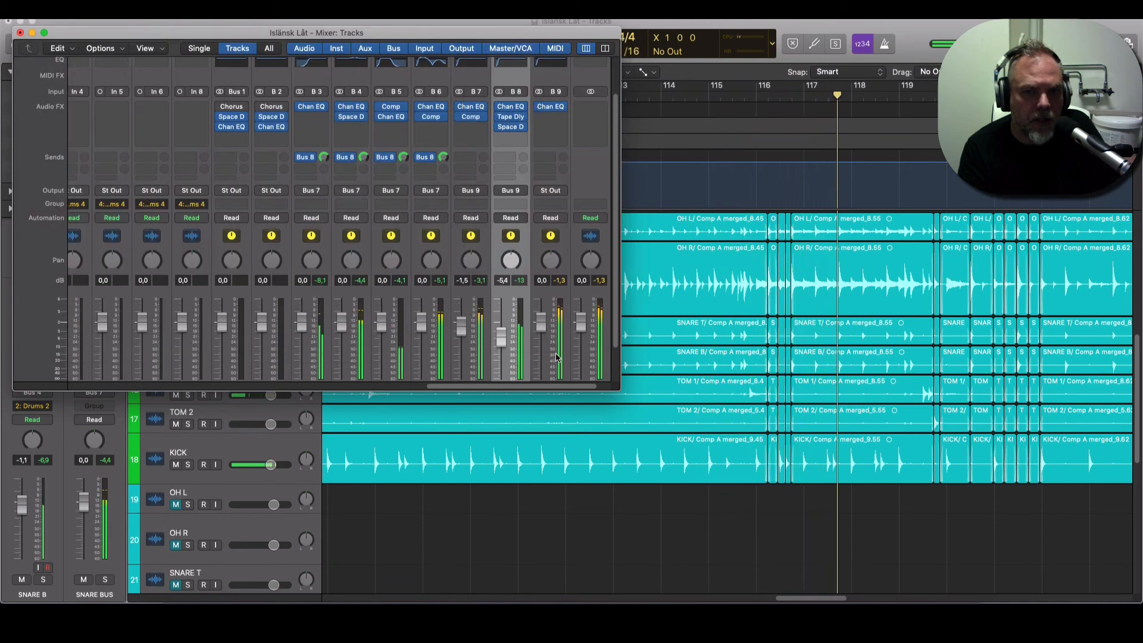
Step: Lower the TOM BUS fader to -4.7 dB and play the drum mix from around bar 118
{"action": "scroll", "coordinate": [550, 360], "scroll_direction": "down", "scroll_amount": 3}
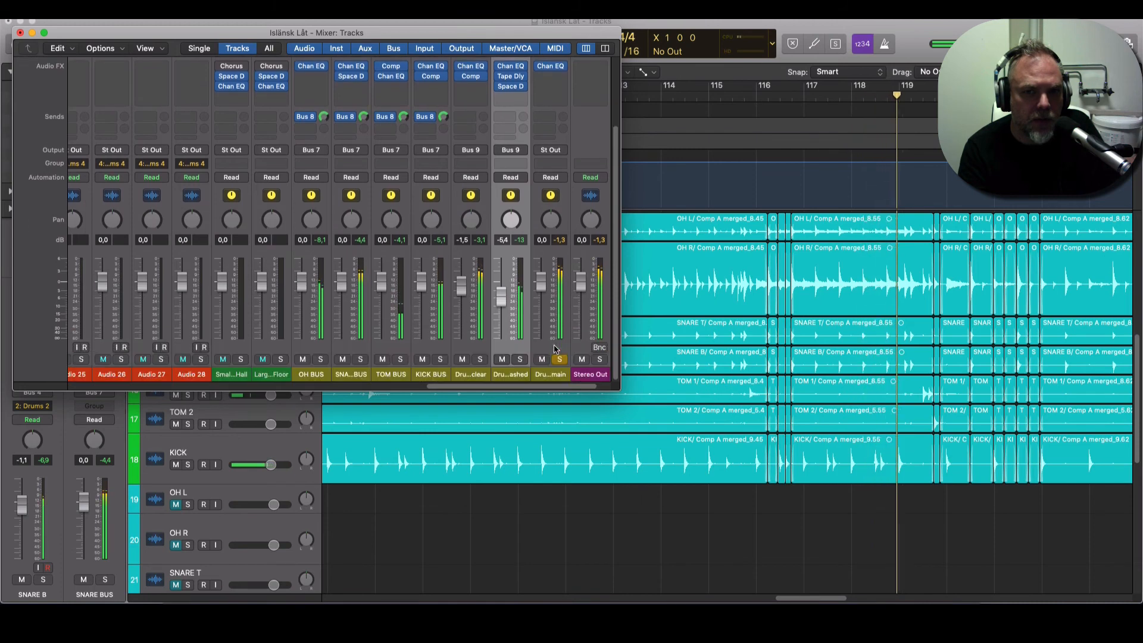
{"action": "scroll", "coordinate": [550, 154], "scroll_direction": "up", "scroll_amount": 4}
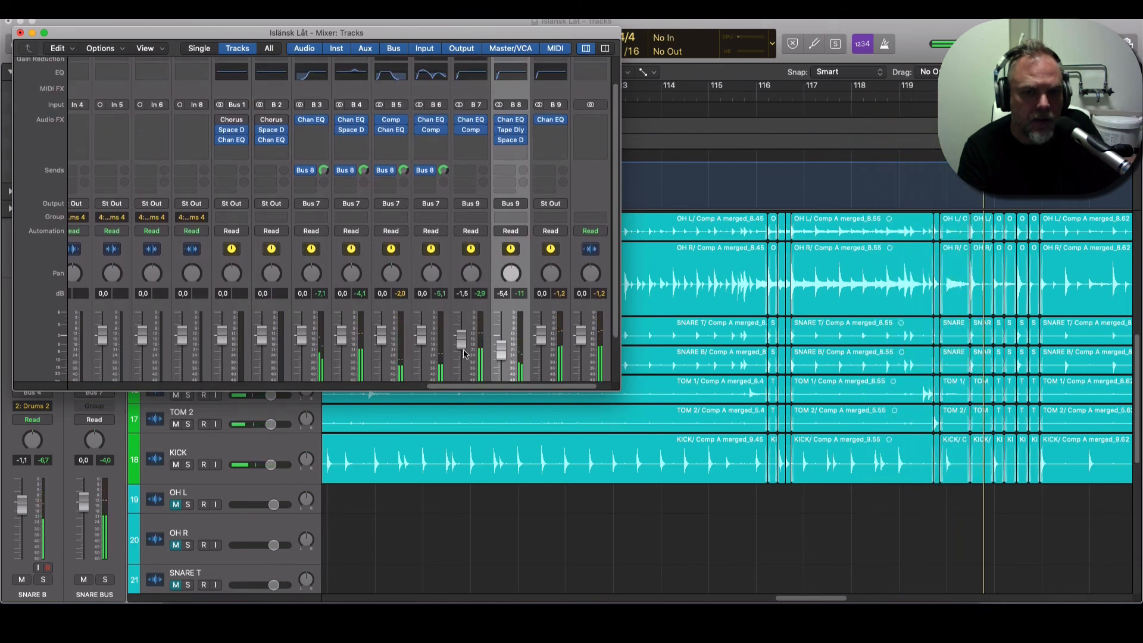
{"action": "scroll", "coordinate": [463, 353], "scroll_direction": "down", "scroll_amount": 4}
{"action": "left_click_drag", "start_coordinate": [468, 390], "coordinate": [454, 390]}
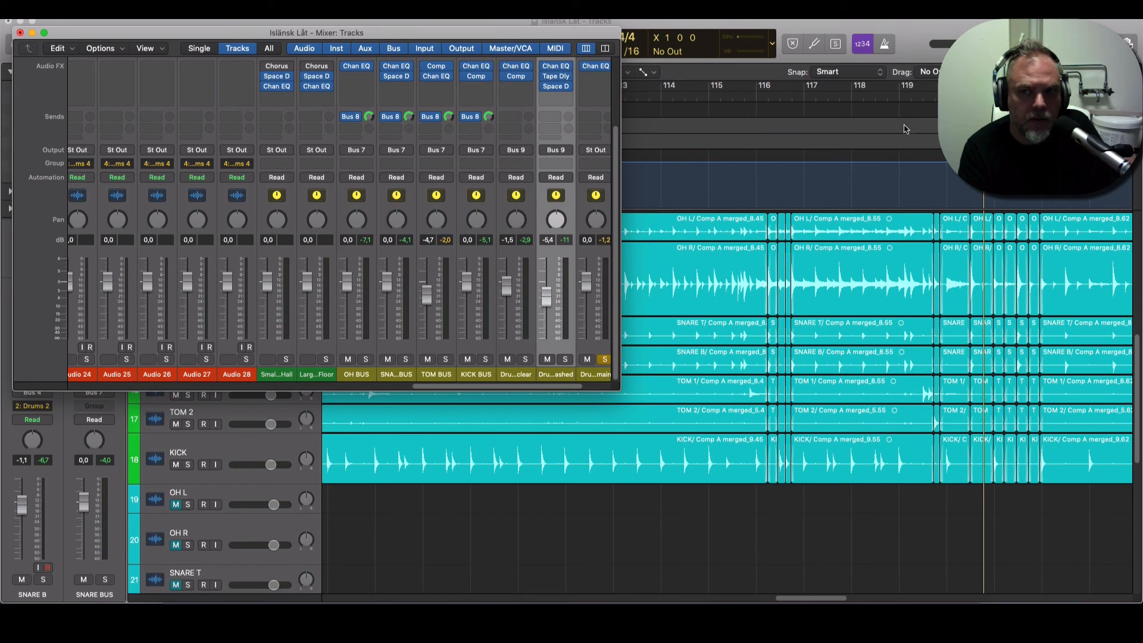
{"action": "left_click", "coordinate": [868, 97]}
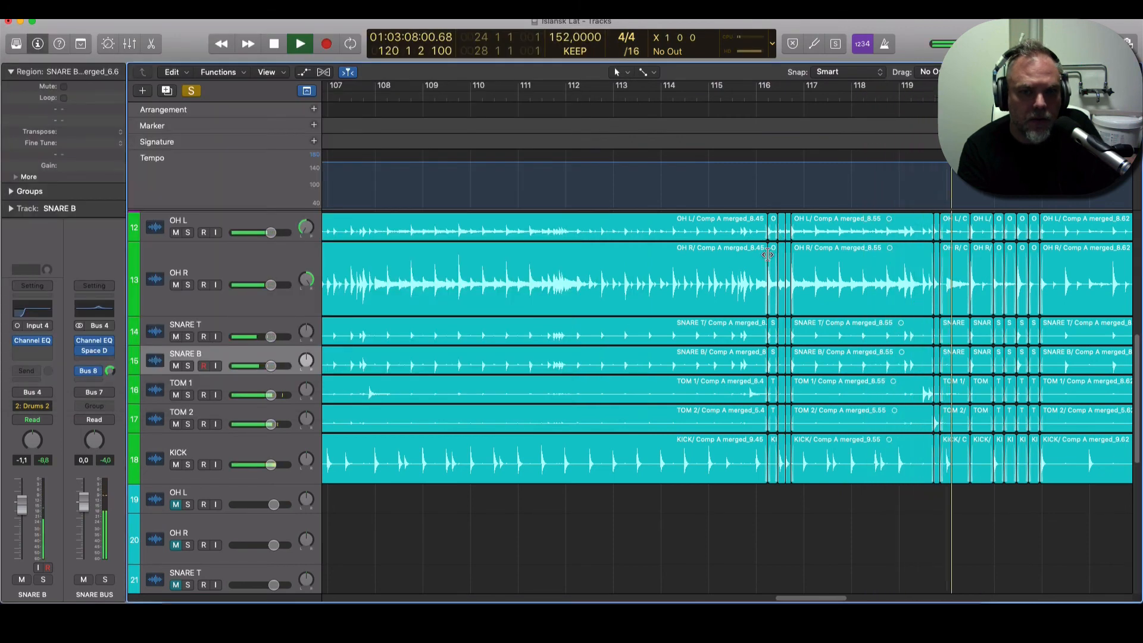
{"action": "key", "text": "space"}
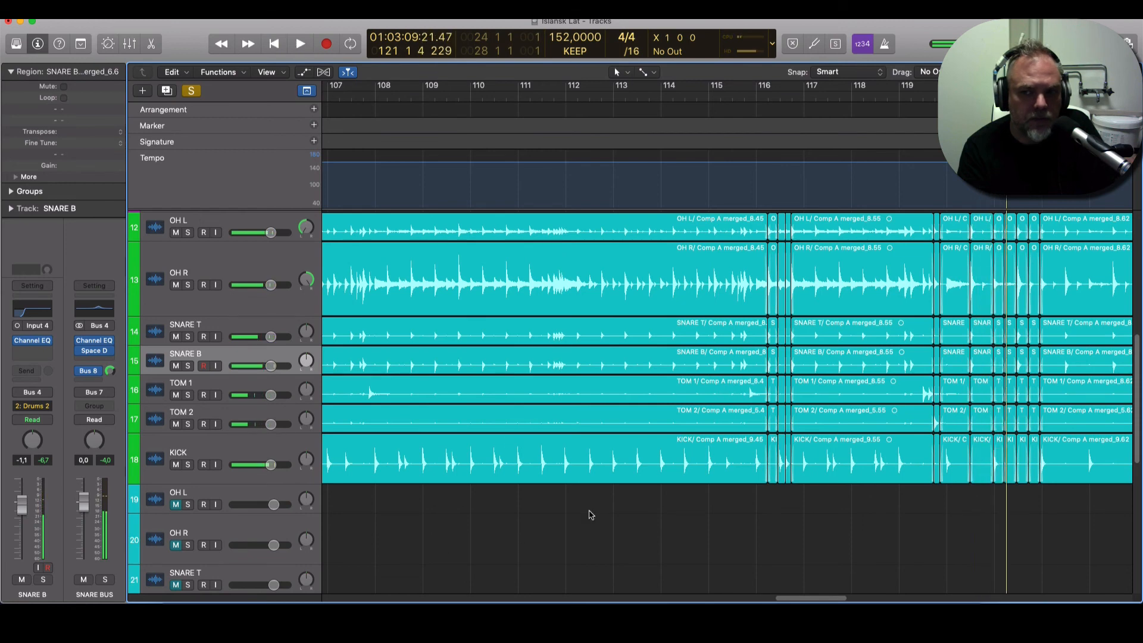
{"action": "key", "text": "space"}
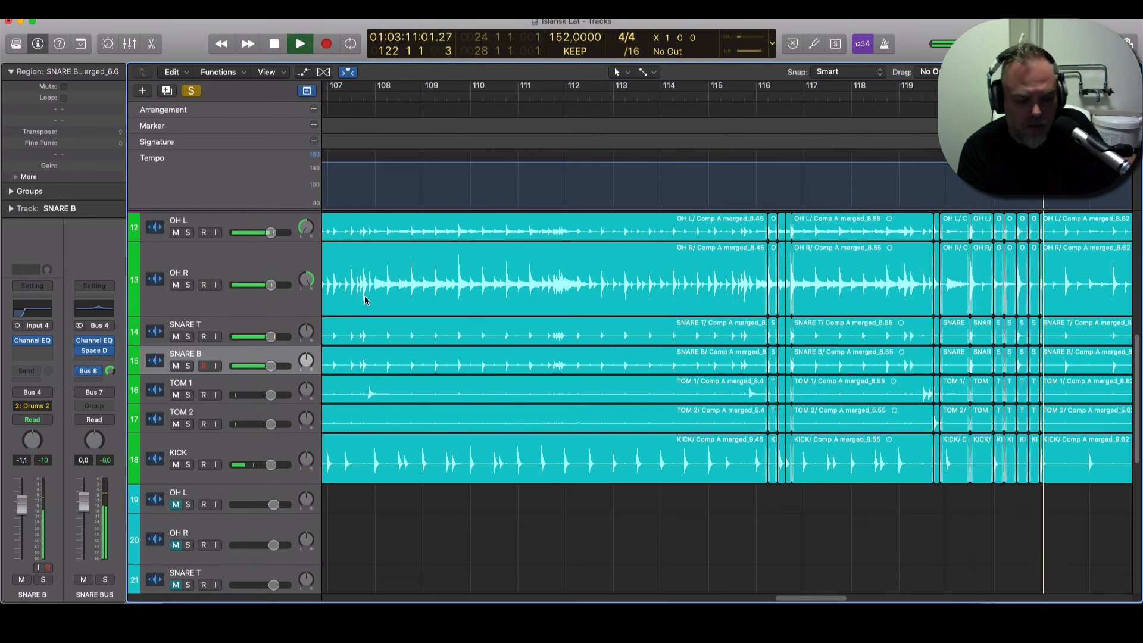
Step: Replay the drum mix from about bar 9 through the following sections and lower the TOM BUS fader to -6.4 dB
{"action": "key", "text": "super+2"}
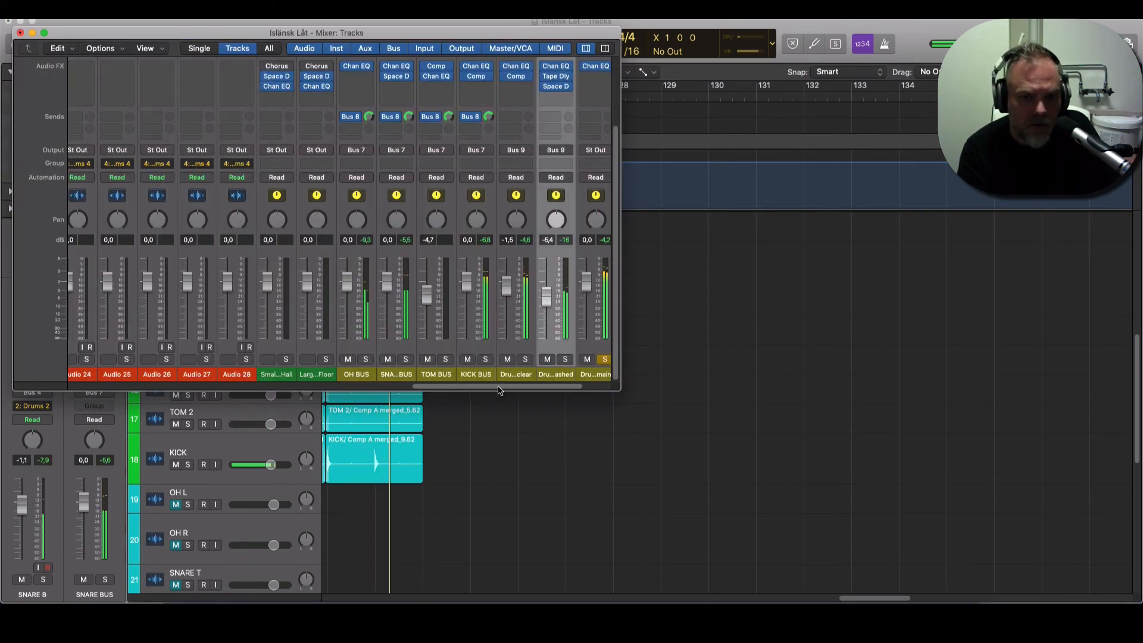
{"action": "scroll", "coordinate": [527, 386], "scroll_direction": "right", "scroll_amount": 2}
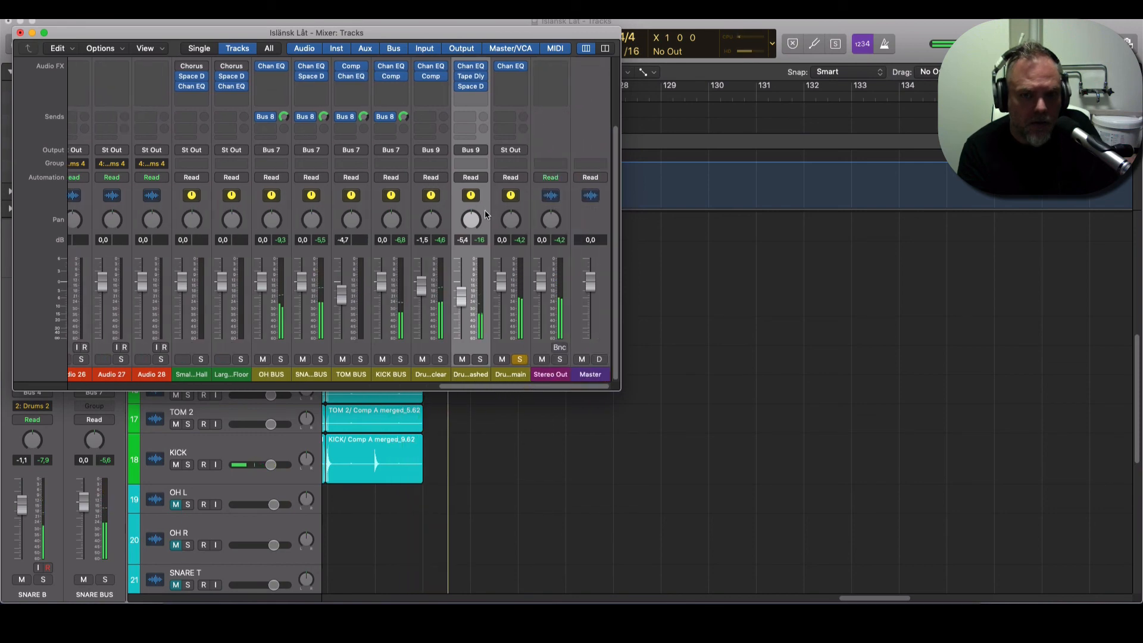
{"action": "key", "text": "Return"}
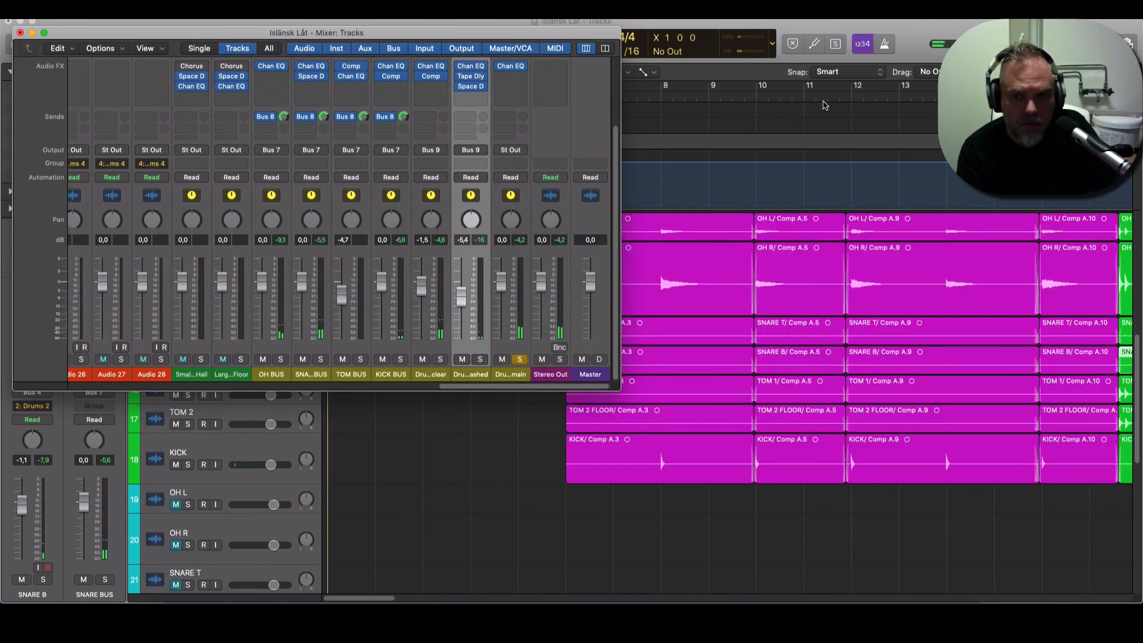
{"action": "left_click", "coordinate": [712, 96]}
{"action": "key", "text": "space"}
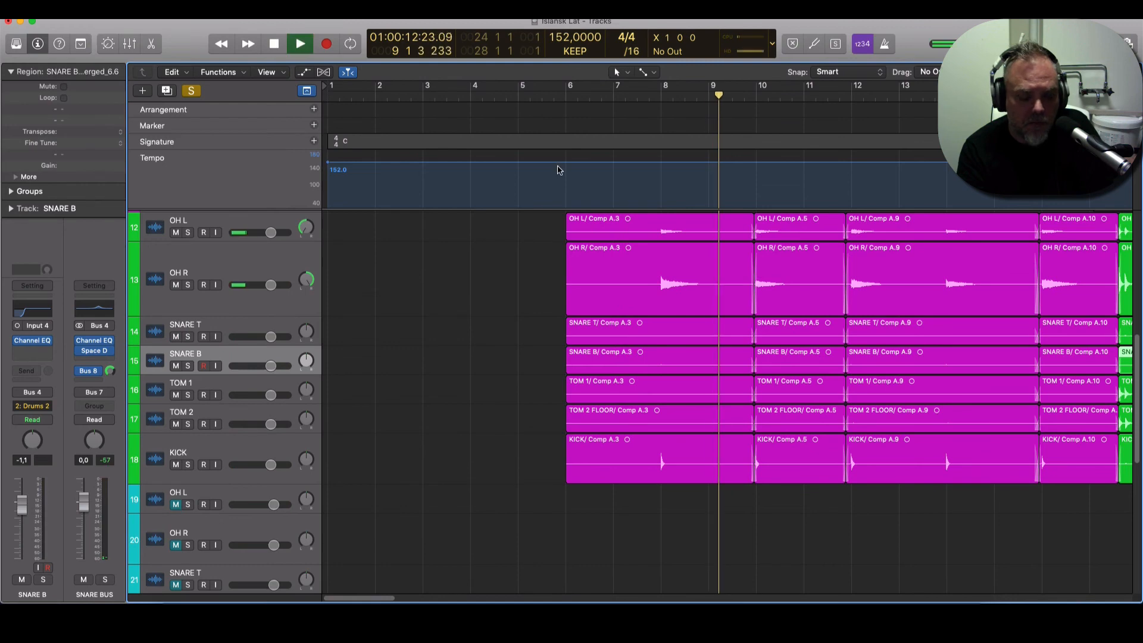
{"action": "key", "text": "super+2"}
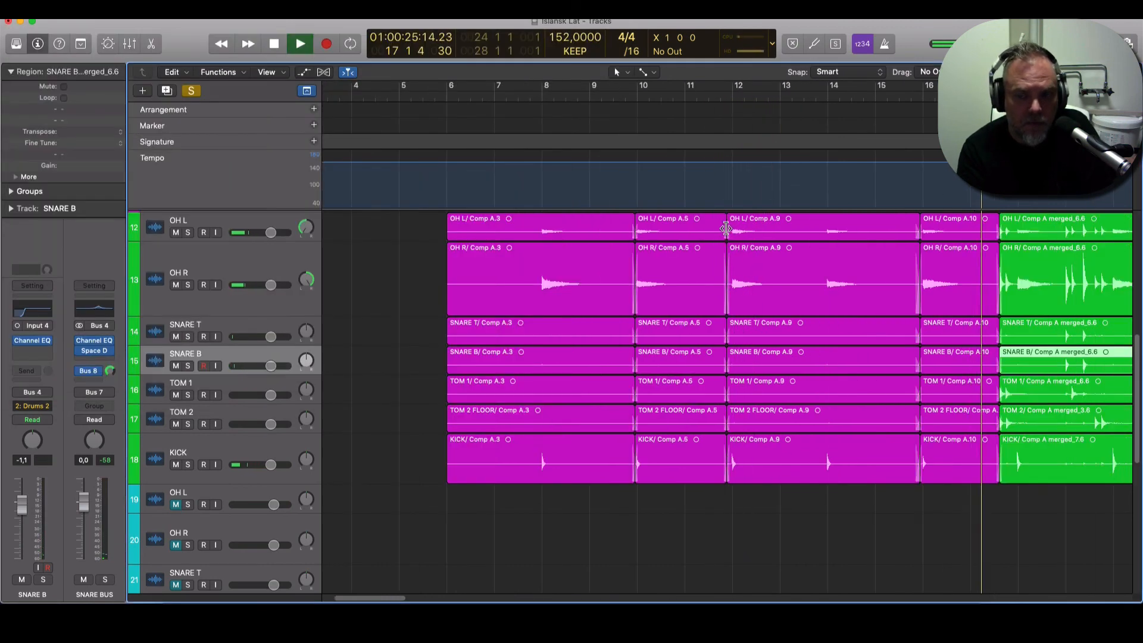
{"action": "key", "text": "super+2"}
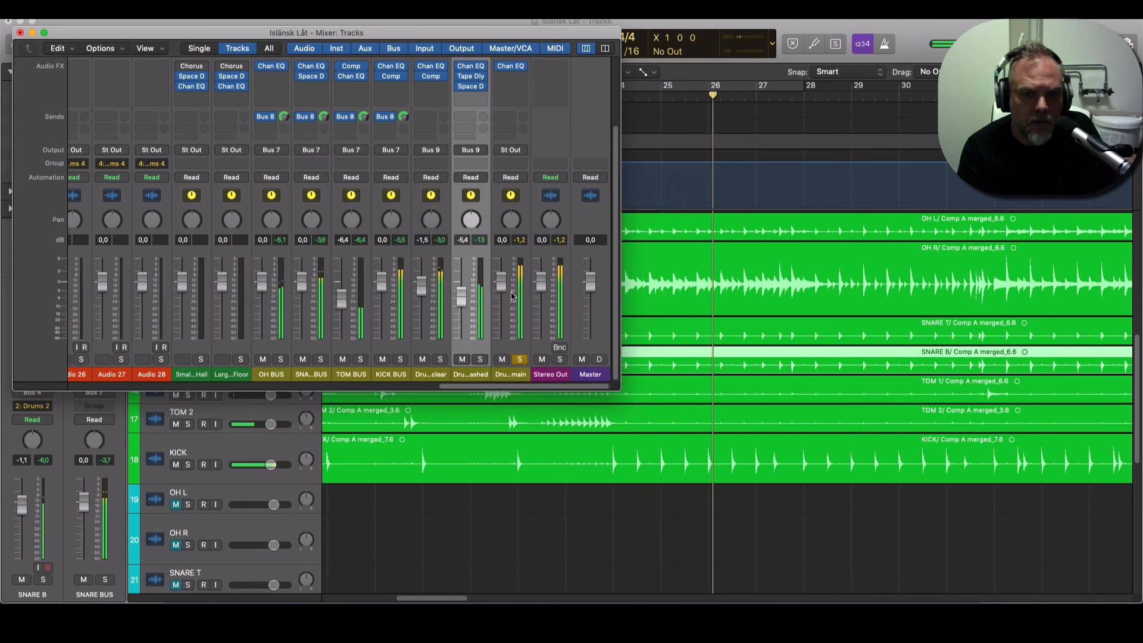
Step: Insert a Compressor on the Drums main bus, set its threshold to -10.5 dB, and lower its ratio slightly during playback
{"action": "left_click", "coordinate": [514, 75]}
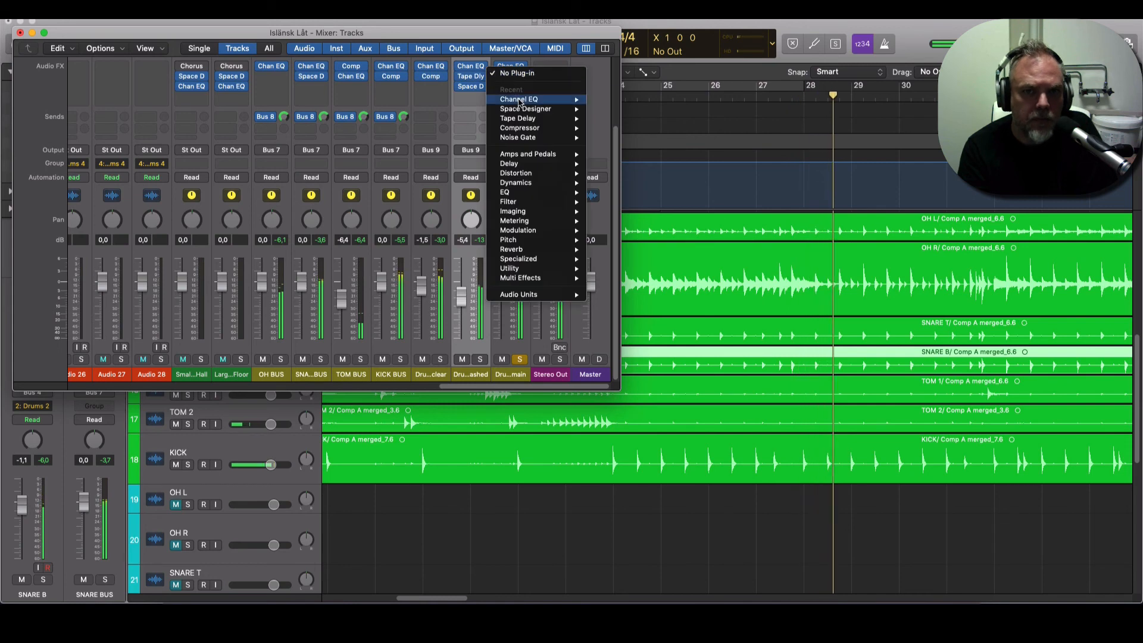
{"action": "mouse_move", "coordinate": [529, 127]}
{"action": "left_click", "coordinate": [608, 126]}
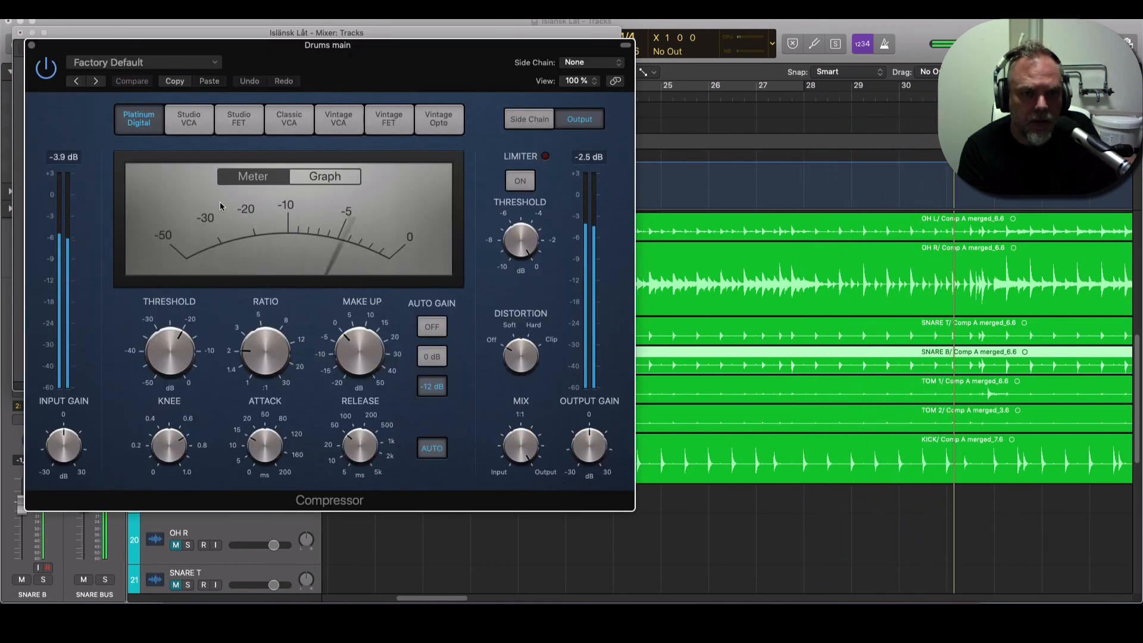
{"action": "left_click_drag", "start_coordinate": [192, 350], "coordinate": [172, 327]}
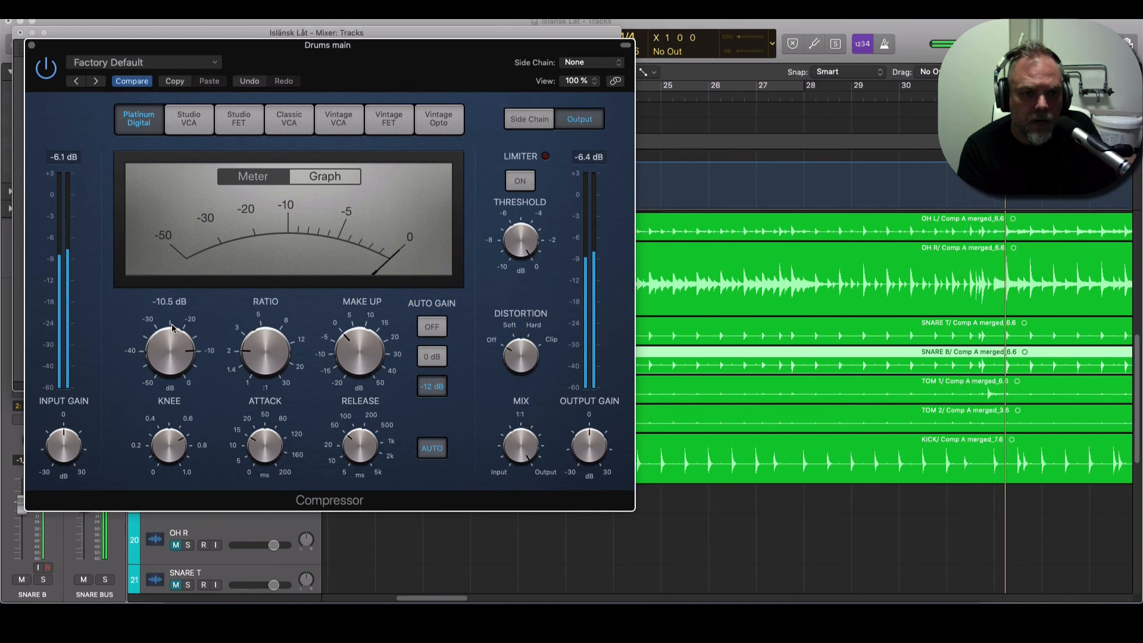
{"action": "left_click_drag", "start_coordinate": [264, 352], "coordinate": [264, 365]}
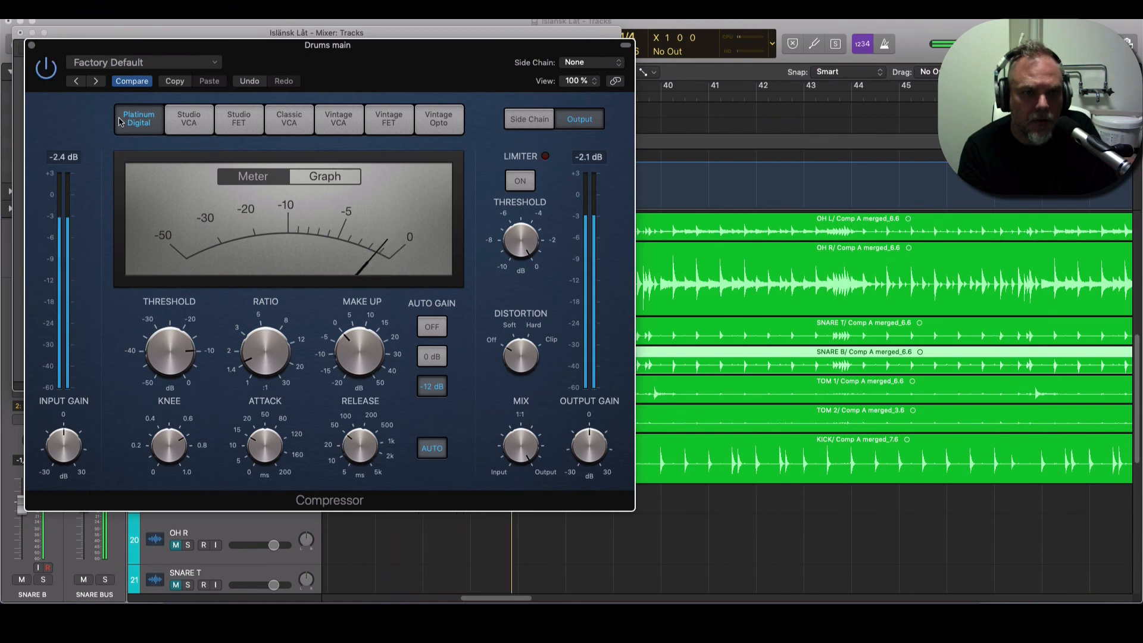
Step: Switch the Drums main compressor to Studio VCA with a -7.5 dB threshold and enable its limiter at -1.0 dB
{"action": "left_click", "coordinate": [194, 122]}
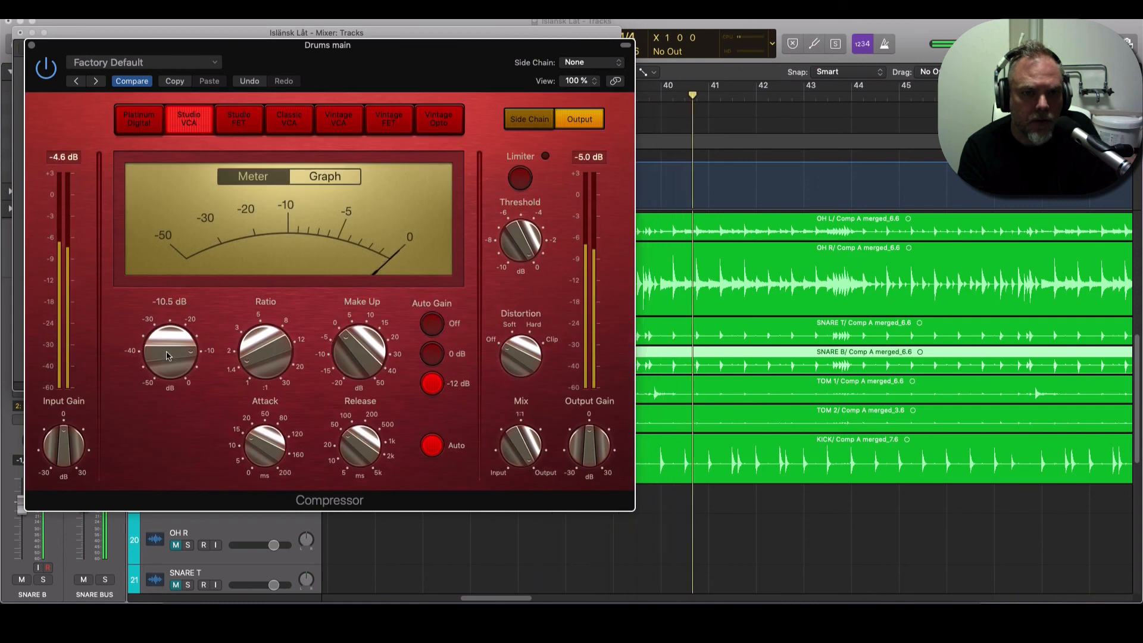
{"action": "left_click_drag", "start_coordinate": [168, 356], "coordinate": [166, 341]}
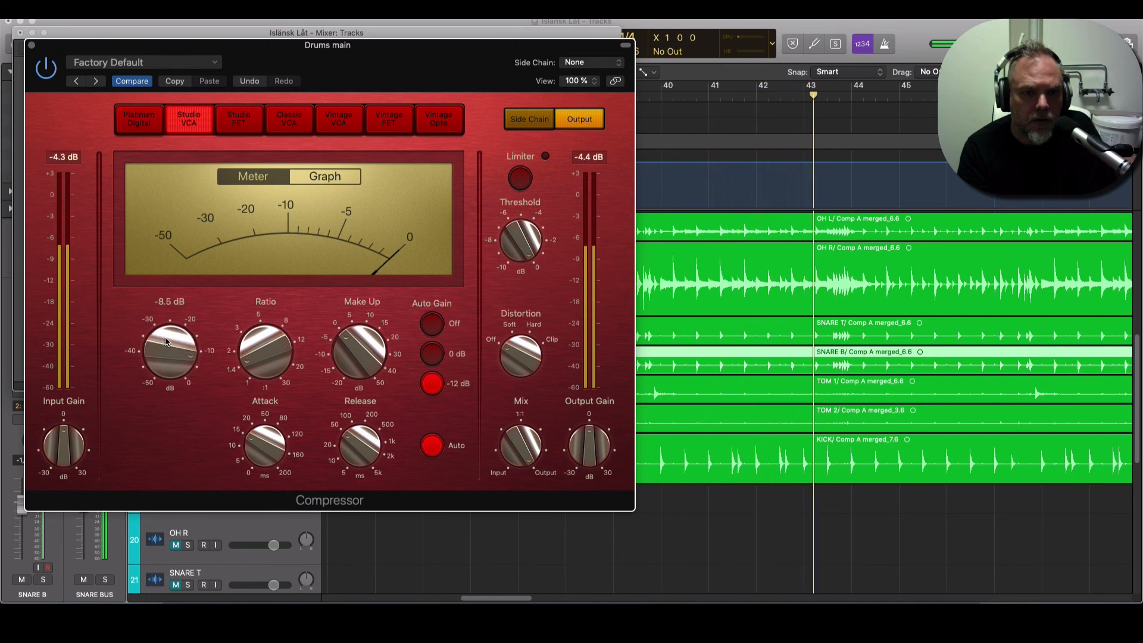
{"action": "left_click", "coordinate": [519, 177]}
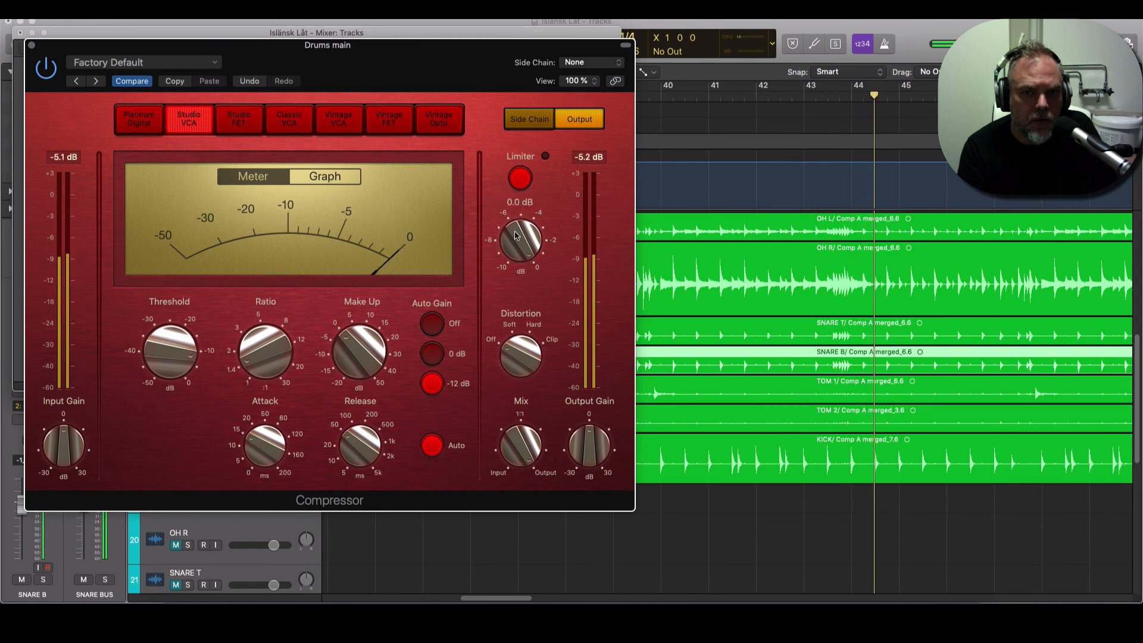
{"action": "left_click_drag", "start_coordinate": [515, 235], "coordinate": [513, 248]}
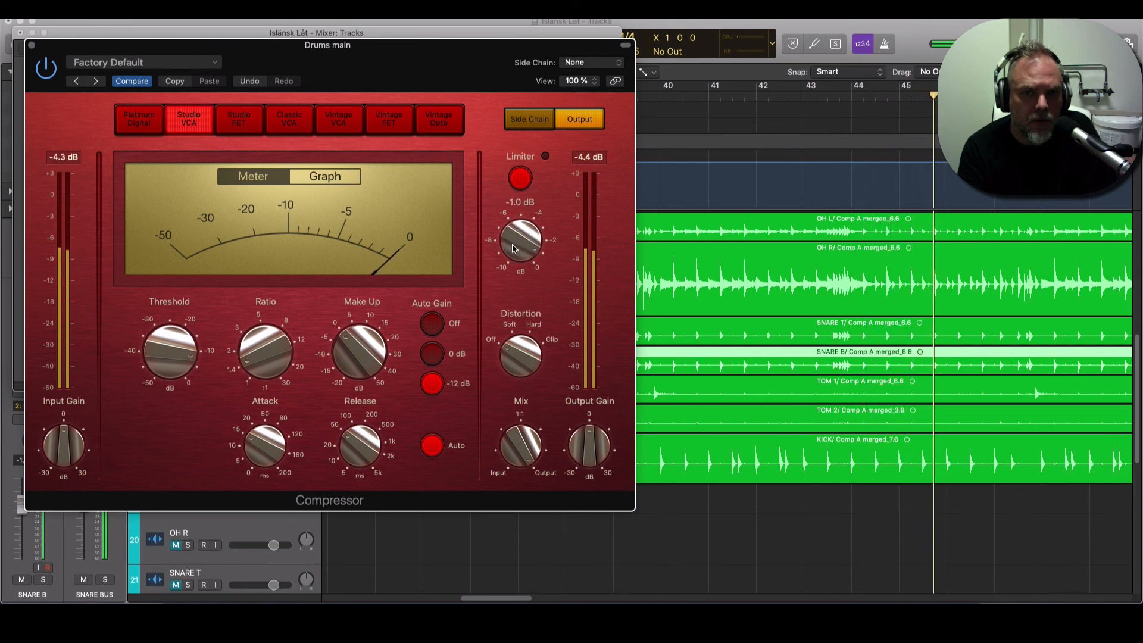
{"action": "left_click_drag", "start_coordinate": [163, 353], "coordinate": [162, 350]}
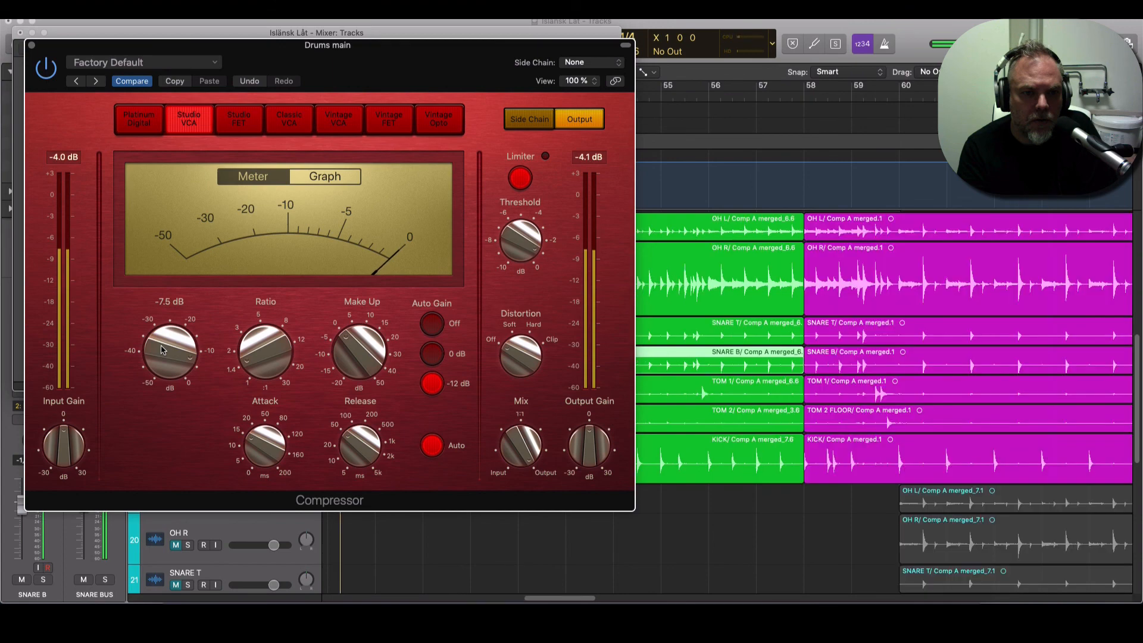
Step: Audition the Studio FET model, return the Drums main compressor to Studio VCA, and close the plug-in
{"action": "left_click", "coordinate": [239, 119]}
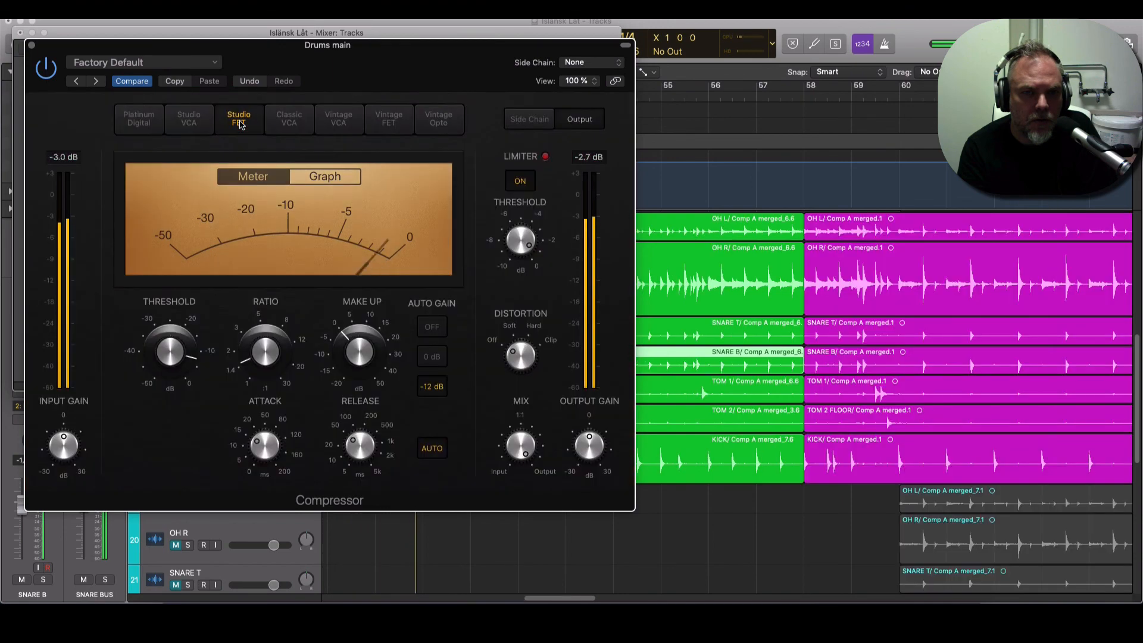
{"action": "left_click", "coordinate": [190, 119]}
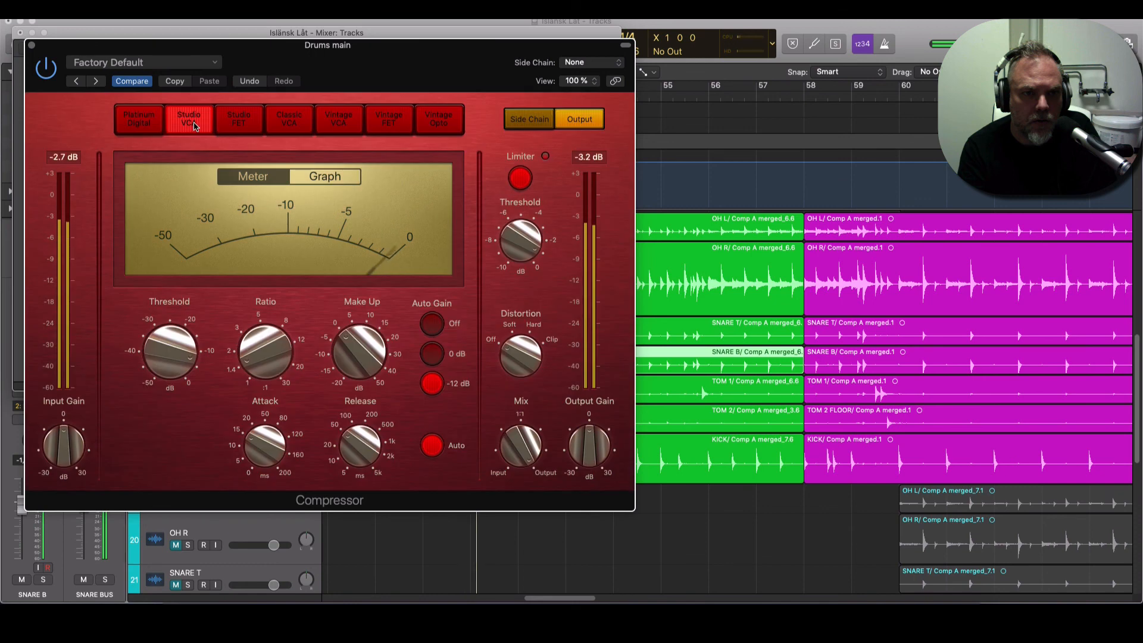
{"action": "left_click", "coordinate": [32, 46]}
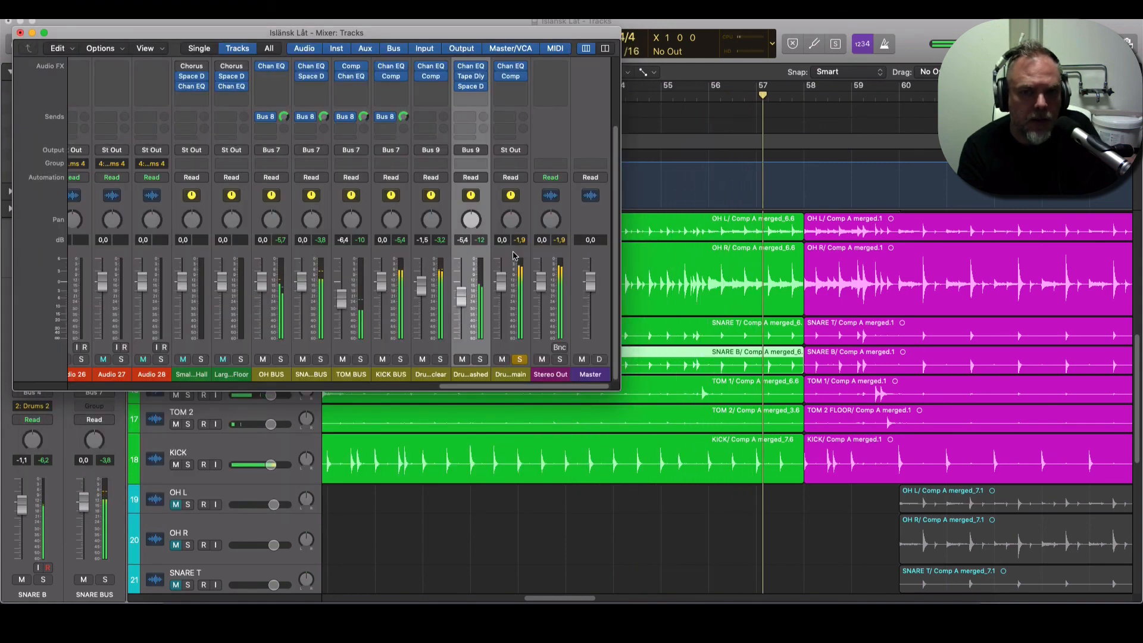
{"action": "left_click", "coordinate": [511, 260]}
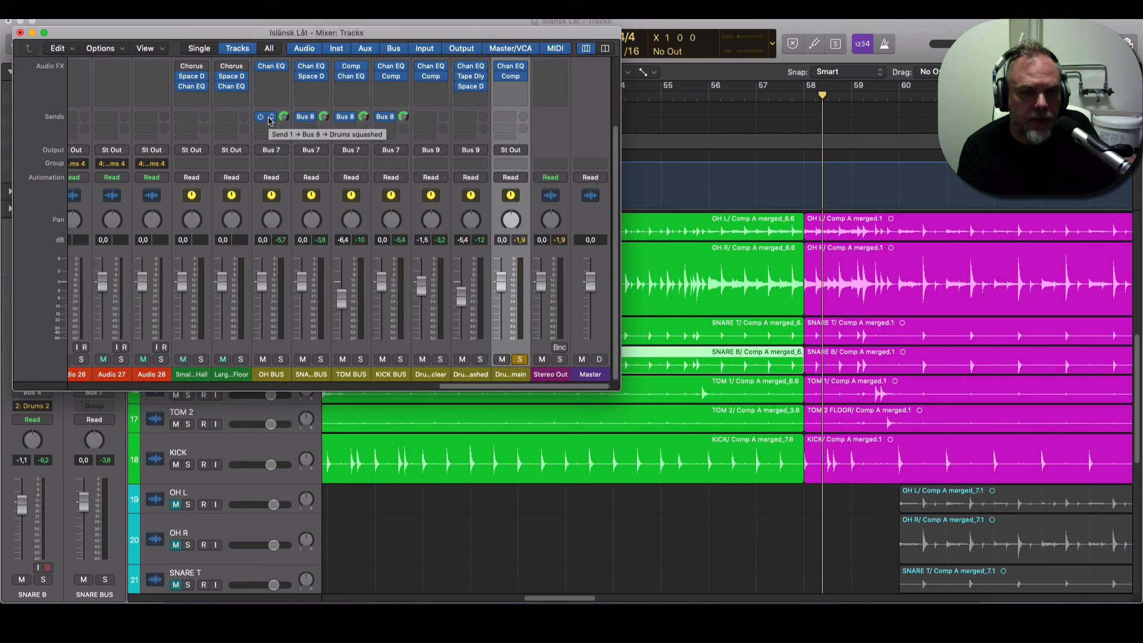
{"action": "left_click", "coordinate": [425, 120]}
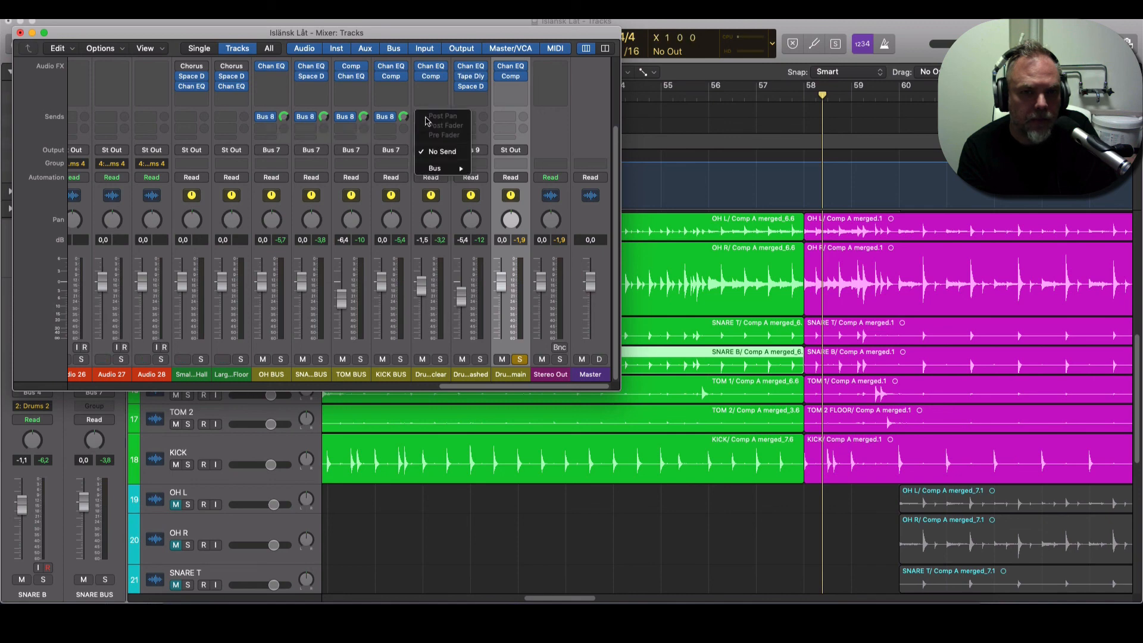
{"action": "left_click", "coordinate": [407, 145]}
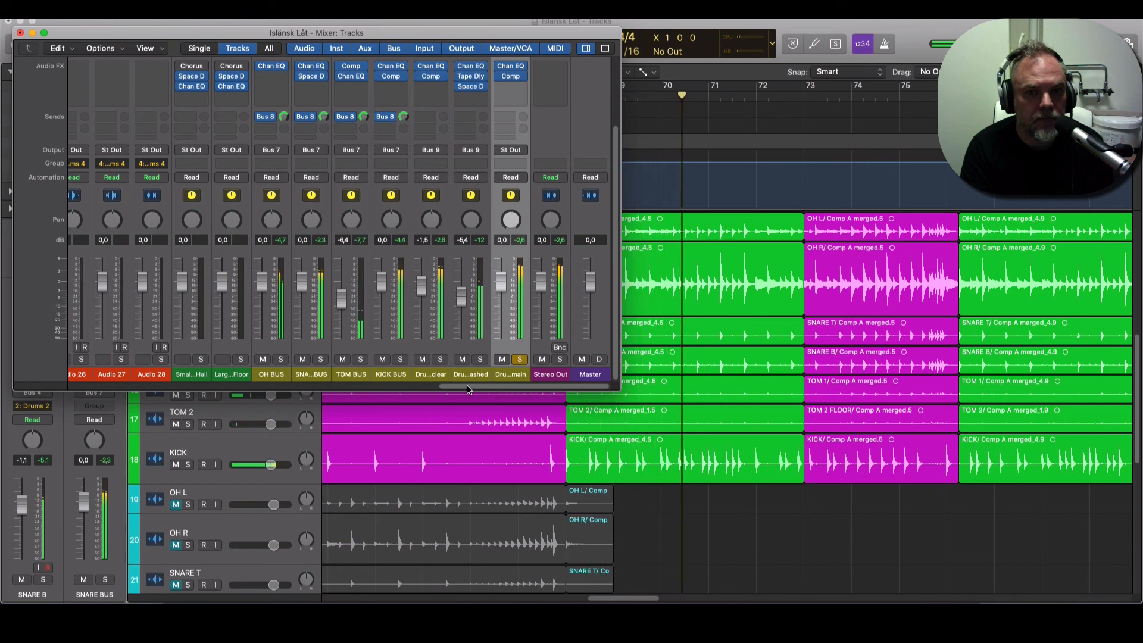
Step: Close the mixer and solo the Thumb Bass and track 3 Yamaha Grand Piano so they play along with the drums
{"action": "left_click", "coordinate": [20, 33]}
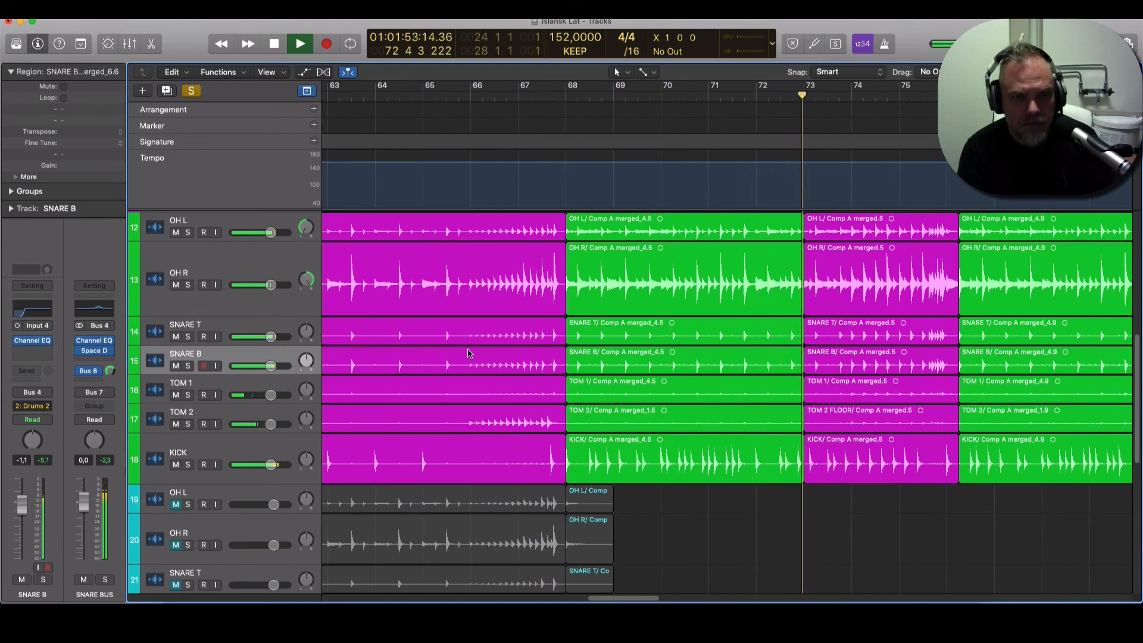
{"action": "scroll", "coordinate": [467, 354], "scroll_direction": "up", "scroll_amount": 10}
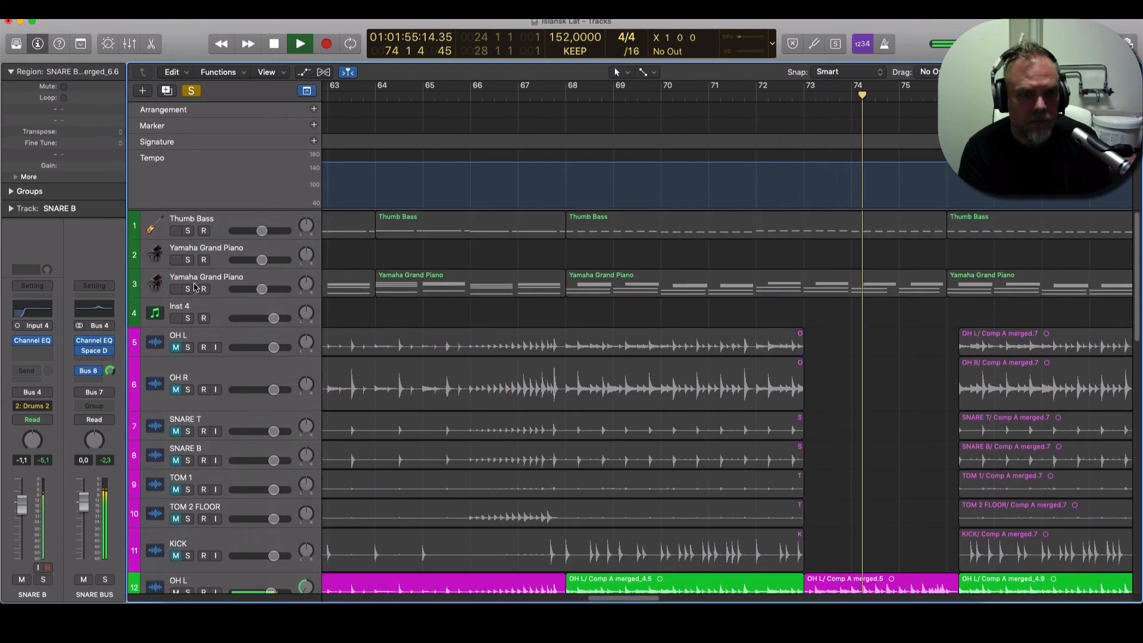
{"action": "left_click", "coordinate": [188, 288]}
{"action": "left_click", "coordinate": [188, 231]}
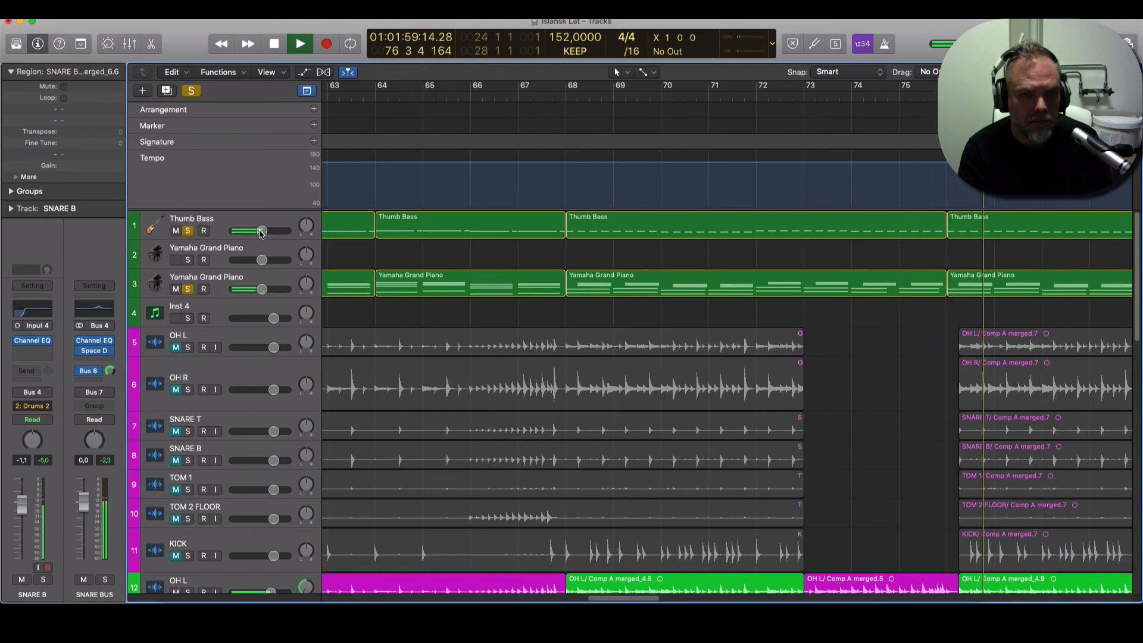
Step: Raise the Thumb Bass and both Yamaha Grand Piano volumes, and also solo the track 2 piano while playing to about bar 98
{"action": "left_click_drag", "start_coordinate": [262, 231], "coordinate": [275, 230]}
{"action": "left_click_drag", "start_coordinate": [260, 290], "coordinate": [271, 260]}
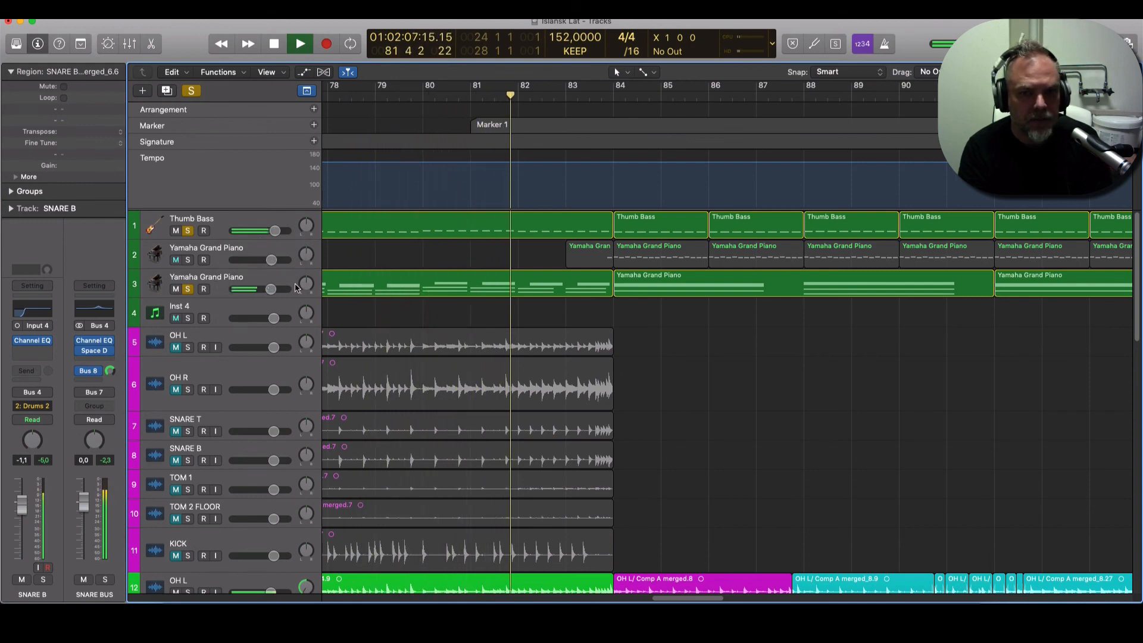
{"action": "left_click", "coordinate": [175, 260]}
{"action": "left_click", "coordinate": [188, 260]}
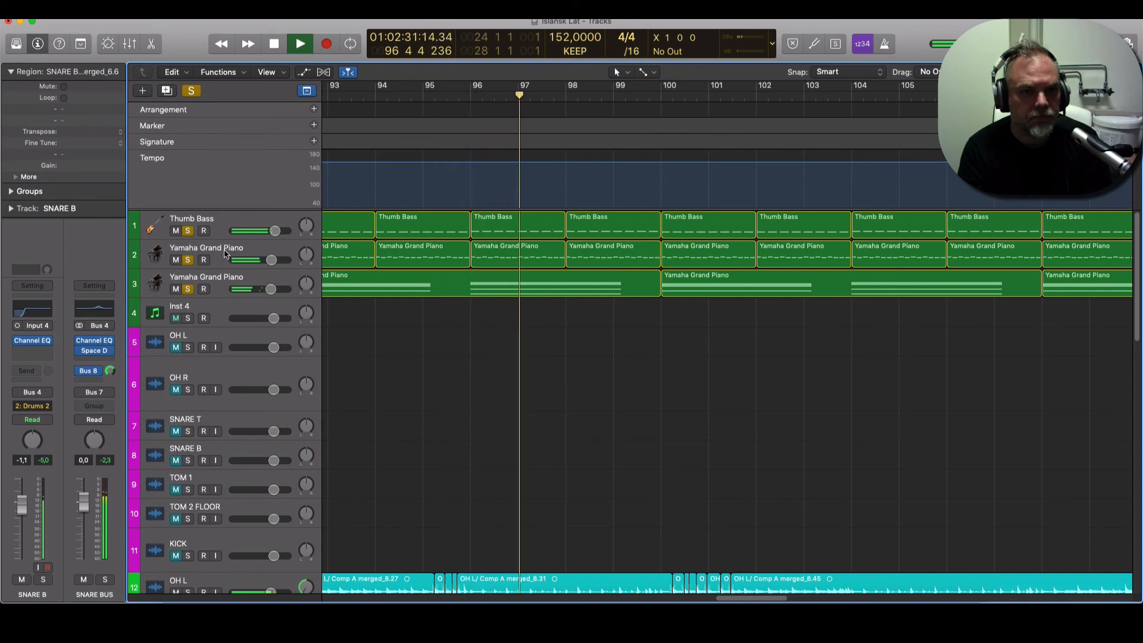
{"action": "scroll", "coordinate": [225, 352], "scroll_direction": "down", "scroll_amount": 5}
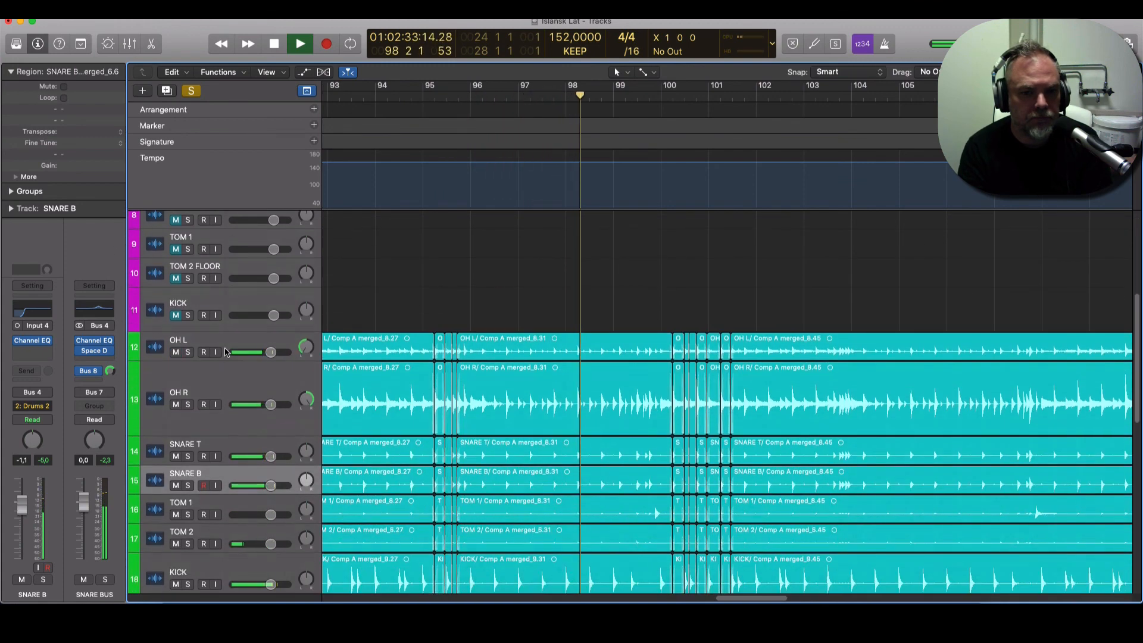
{"action": "scroll", "coordinate": [225, 351], "scroll_direction": "down", "scroll_amount": 2}
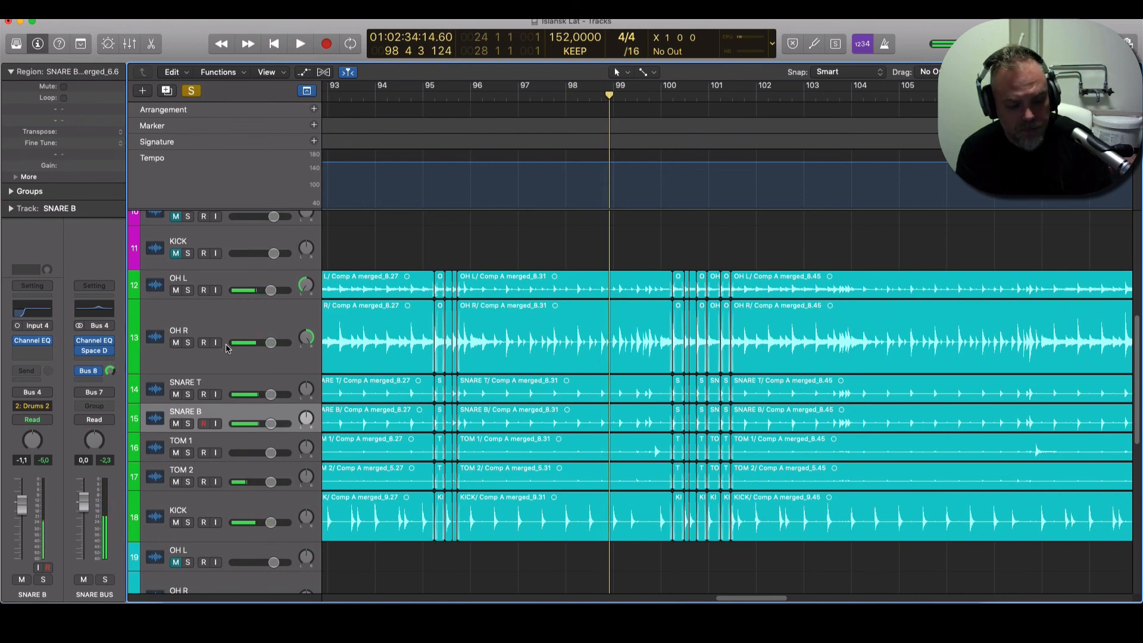